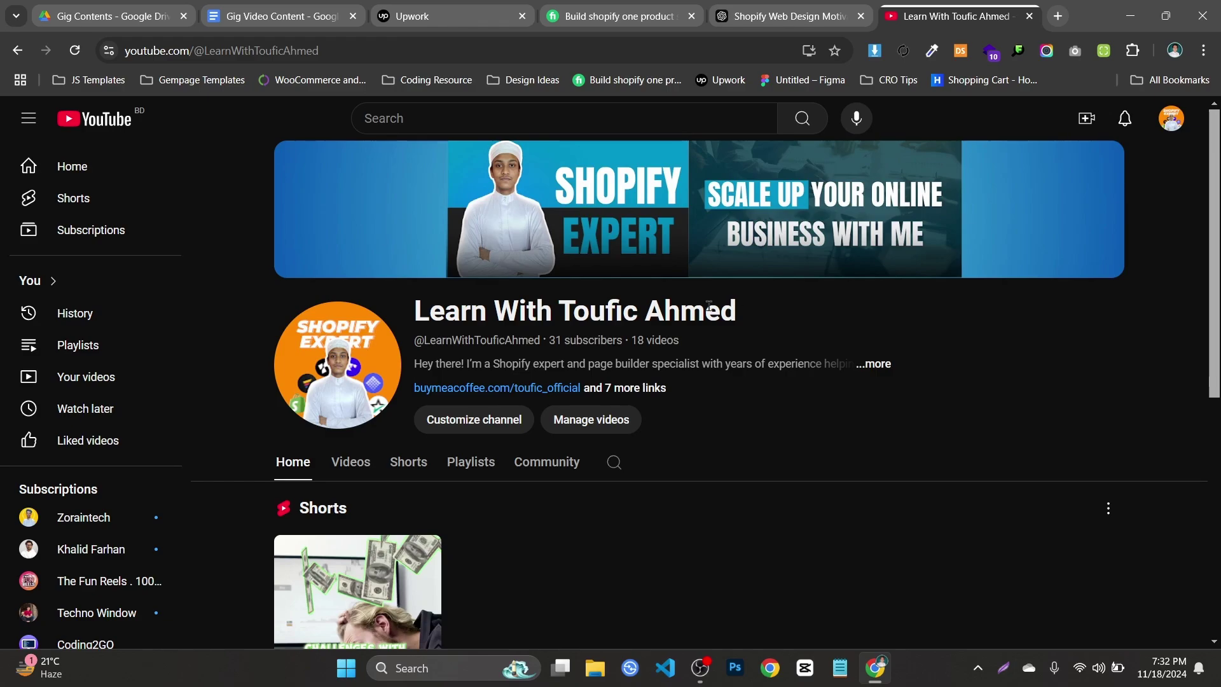
- Look through the YouTube channel's home page, including its Shorts and Videos sections
{"action": "scroll", "coordinate": [654, 337], "scroll_direction": "down", "scroll_amount": 4}
{"action": "scroll", "coordinate": [659, 342], "scroll_direction": "up", "scroll_amount": 4}
{"action": "scroll", "coordinate": [655, 337], "scroll_direction": "down", "scroll_amount": 8}
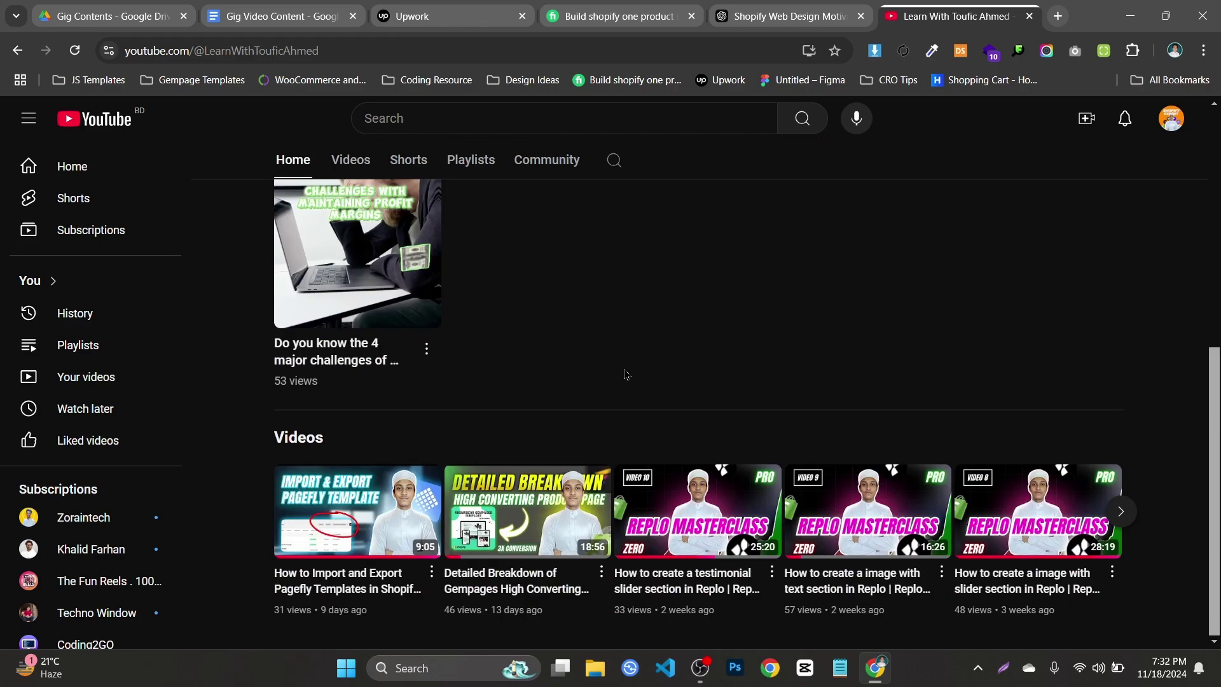
{"action": "scroll", "coordinate": [629, 368], "scroll_direction": "up", "scroll_amount": 5}
{"action": "scroll", "coordinate": [626, 375], "scroll_direction": "down", "scroll_amount": 5}
{"action": "scroll", "coordinate": [626, 375], "scroll_direction": "up", "scroll_amount": 5}
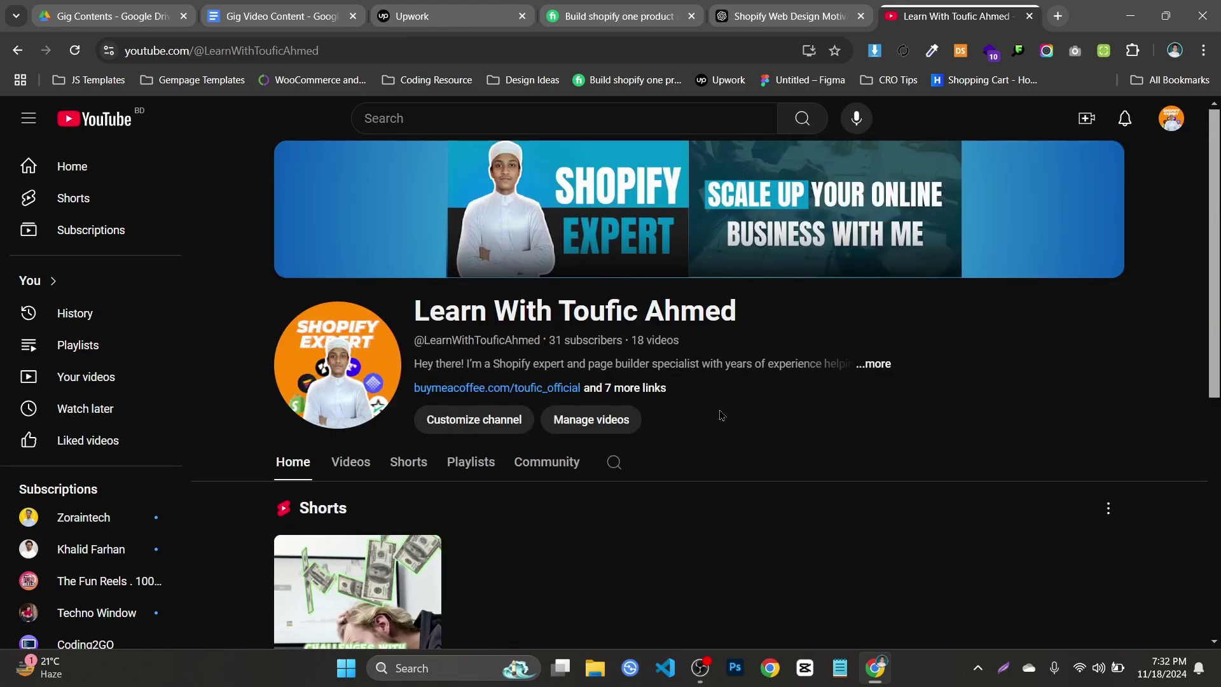
- Open the channel's full About description, review its social links and channel details, and close it
{"action": "left_click", "coordinate": [855, 367]}
{"action": "scroll", "coordinate": [515, 352], "scroll_direction": "down", "scroll_amount": 5}
{"action": "scroll", "coordinate": [515, 352], "scroll_direction": "up", "scroll_amount": 5}
{"action": "scroll", "coordinate": [521, 351], "scroll_direction": "down", "scroll_amount": 7}
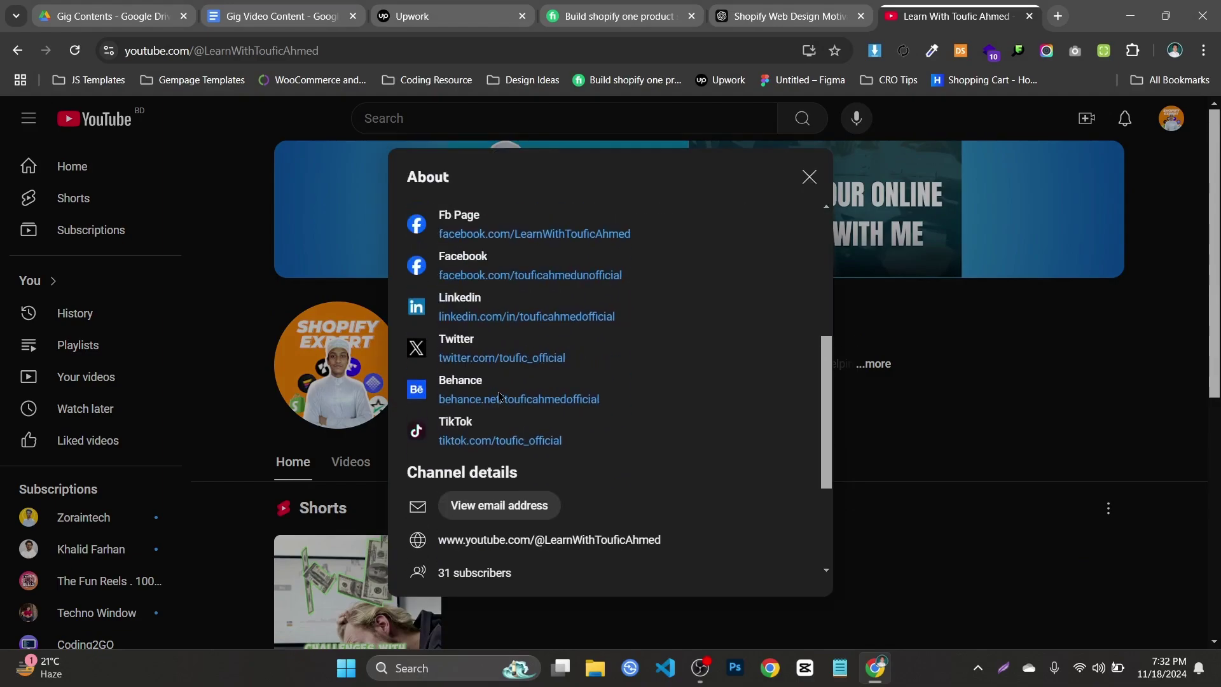
{"action": "scroll", "coordinate": [527, 350], "scroll_direction": "up", "scroll_amount": 4}
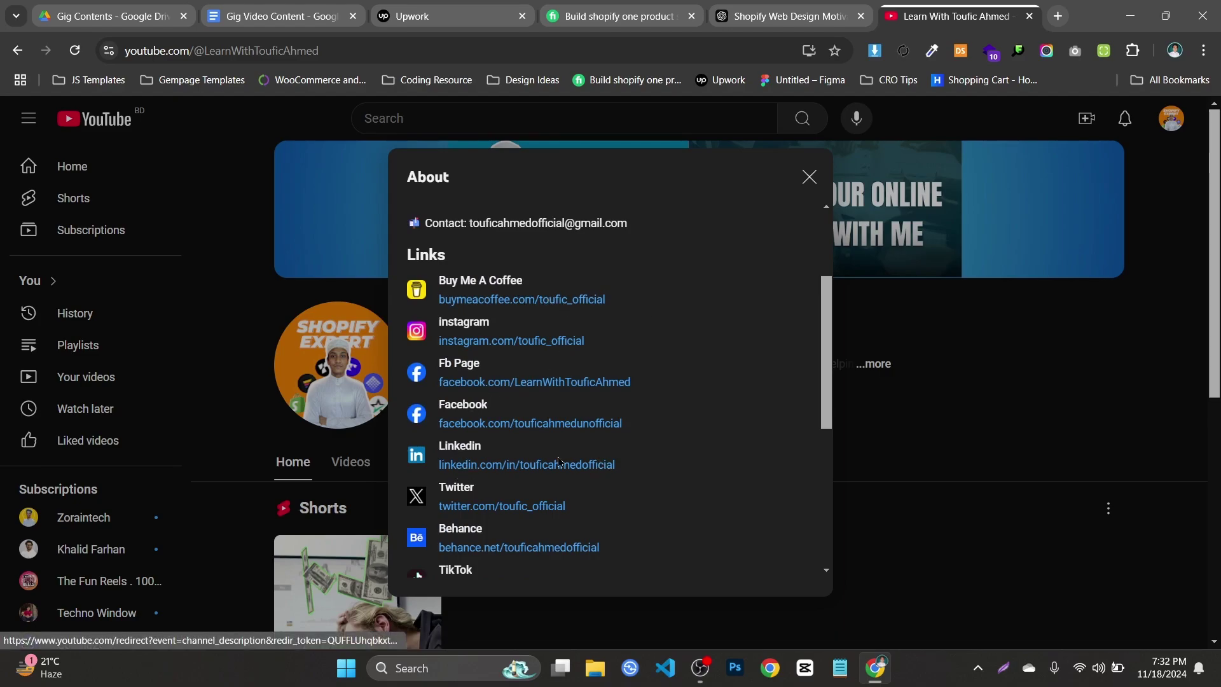
{"action": "scroll", "coordinate": [464, 369], "scroll_direction": "down", "scroll_amount": 2}
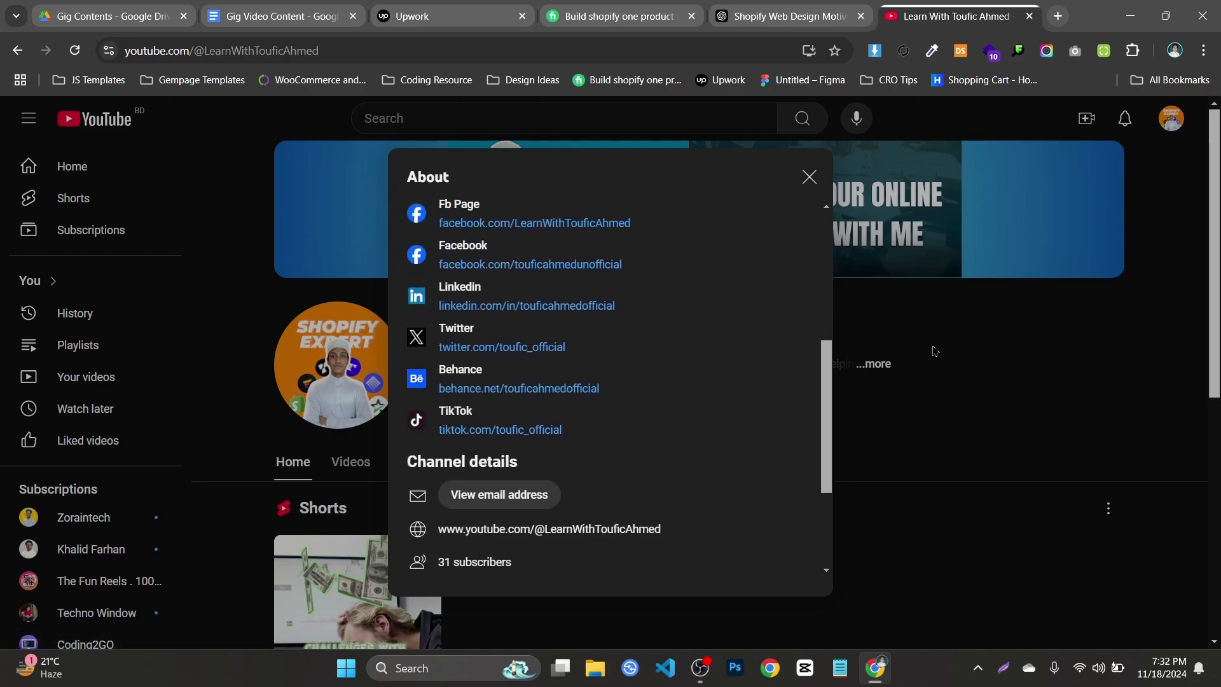
{"action": "left_click", "coordinate": [1043, 350]}
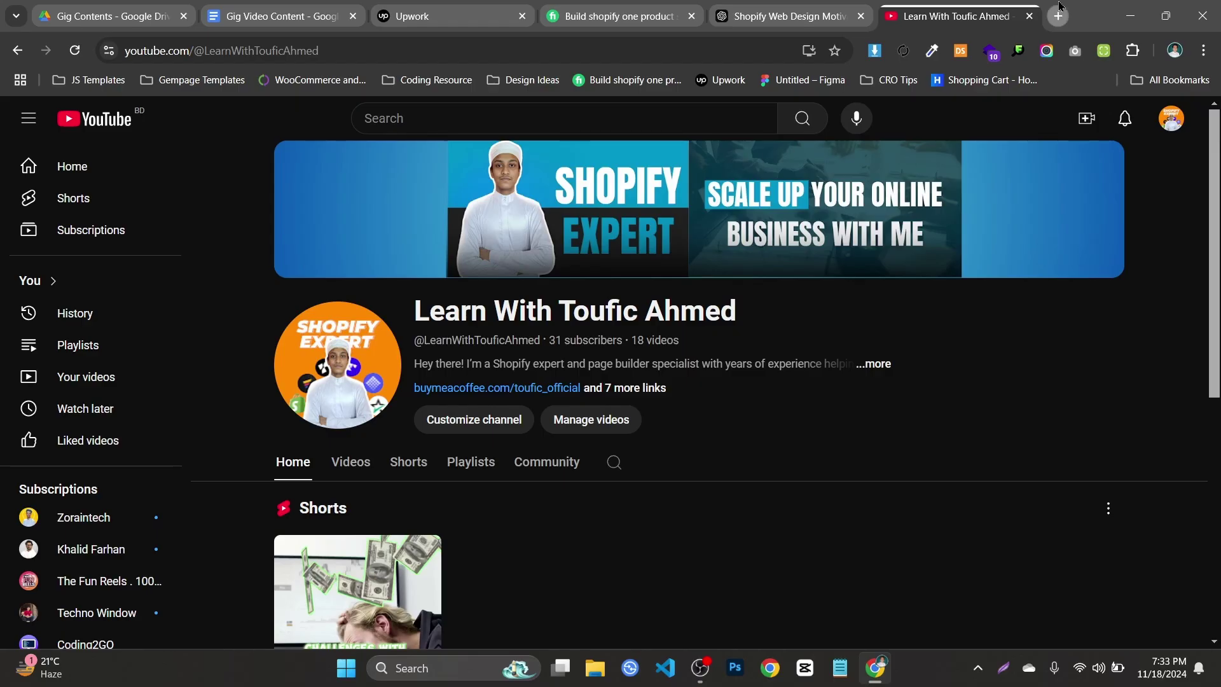
- Search Google for "dropispy" in a new browser tab
{"action": "left_click", "coordinate": [1058, 9]}
{"action": "left_click", "coordinate": [597, 327]}
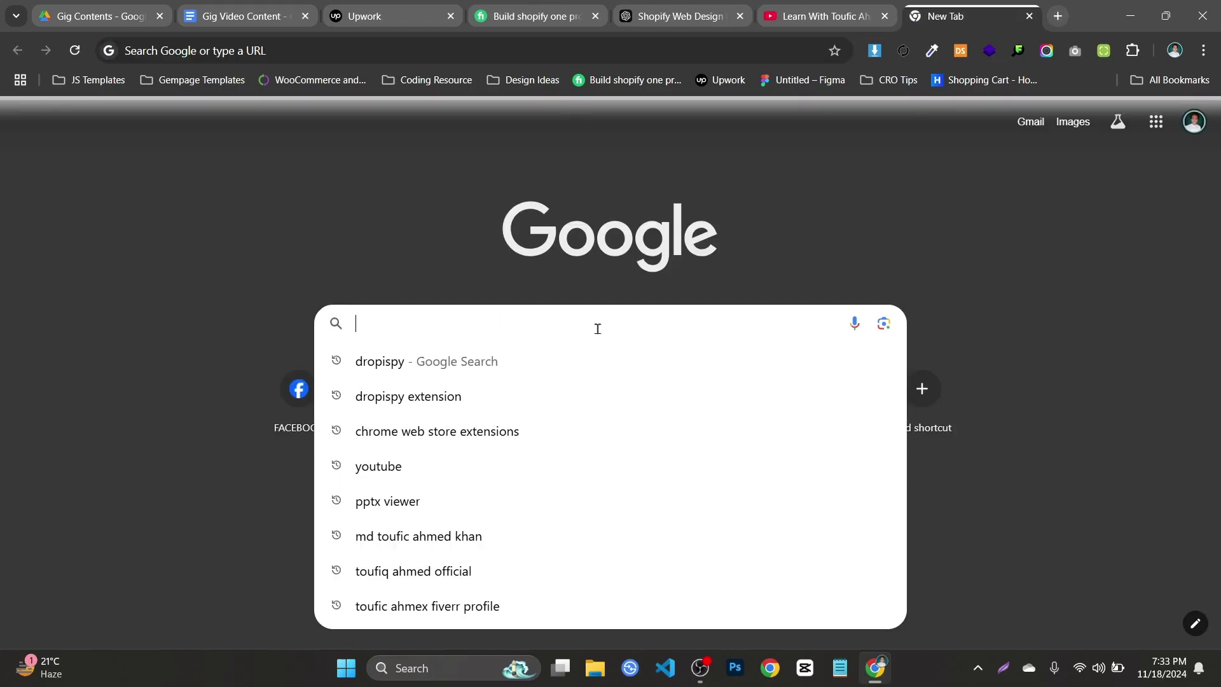
{"action": "type", "text": "d"}
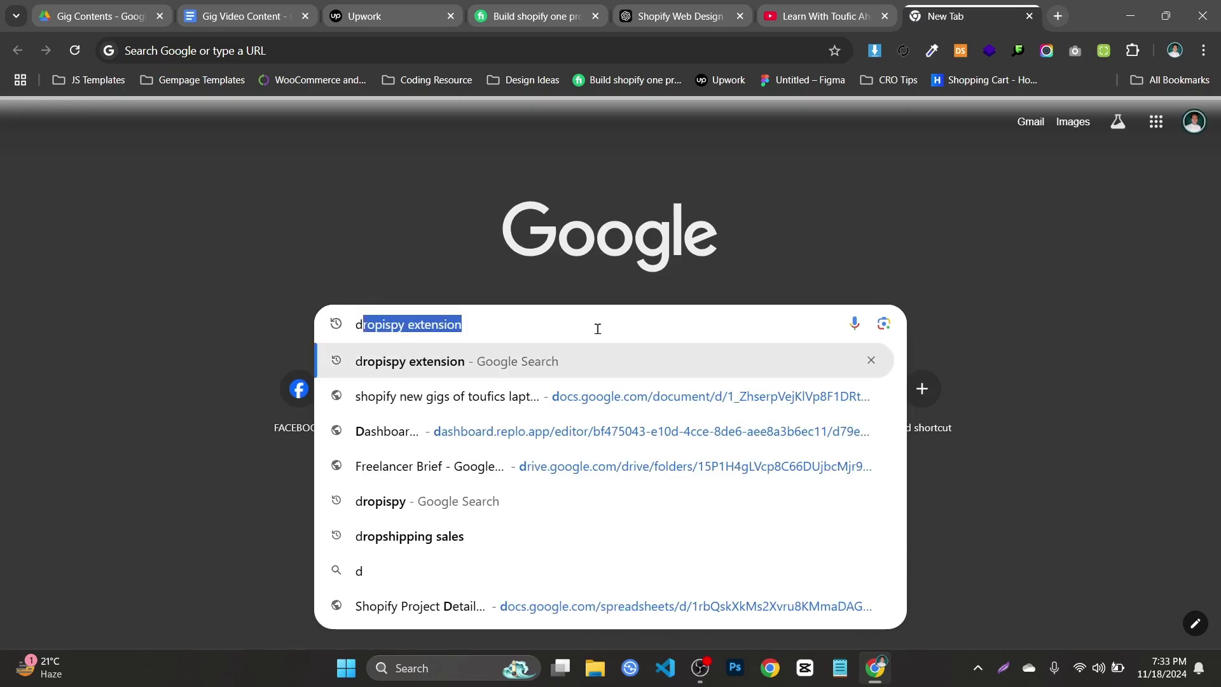
{"action": "type", "text": "ropispy"}
{"action": "key", "text": "Return"}
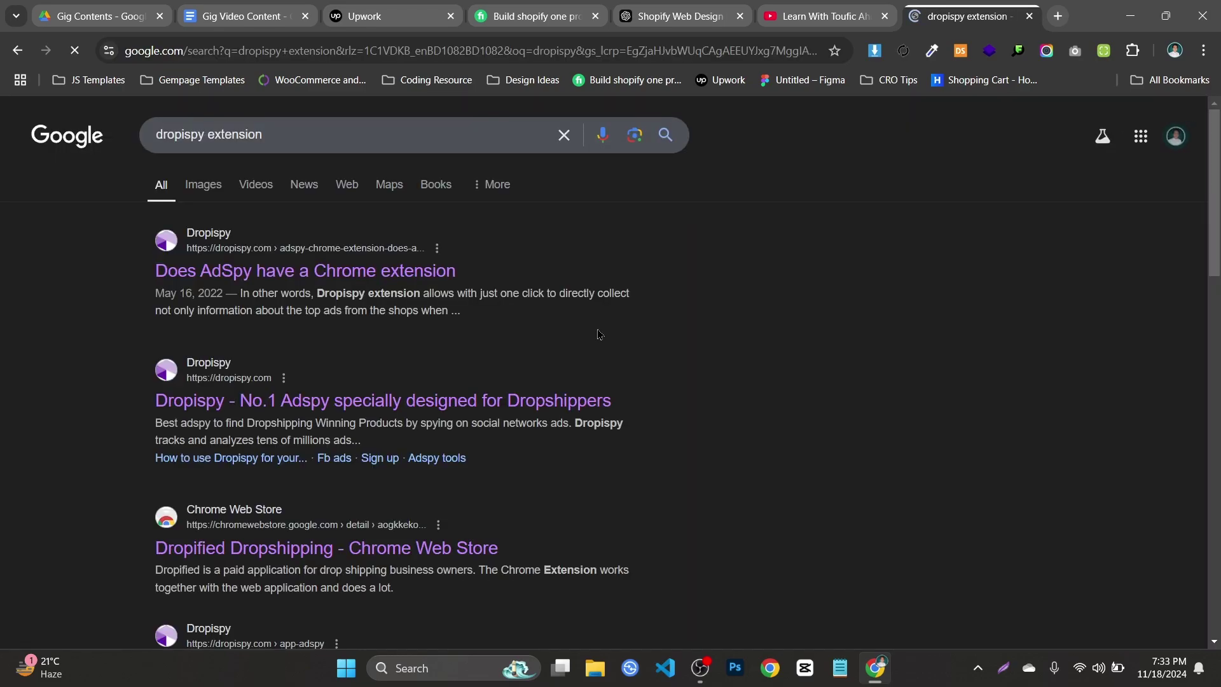
{"action": "double_click", "coordinate": [410, 148]}
{"action": "key", "text": "BackSpace"}
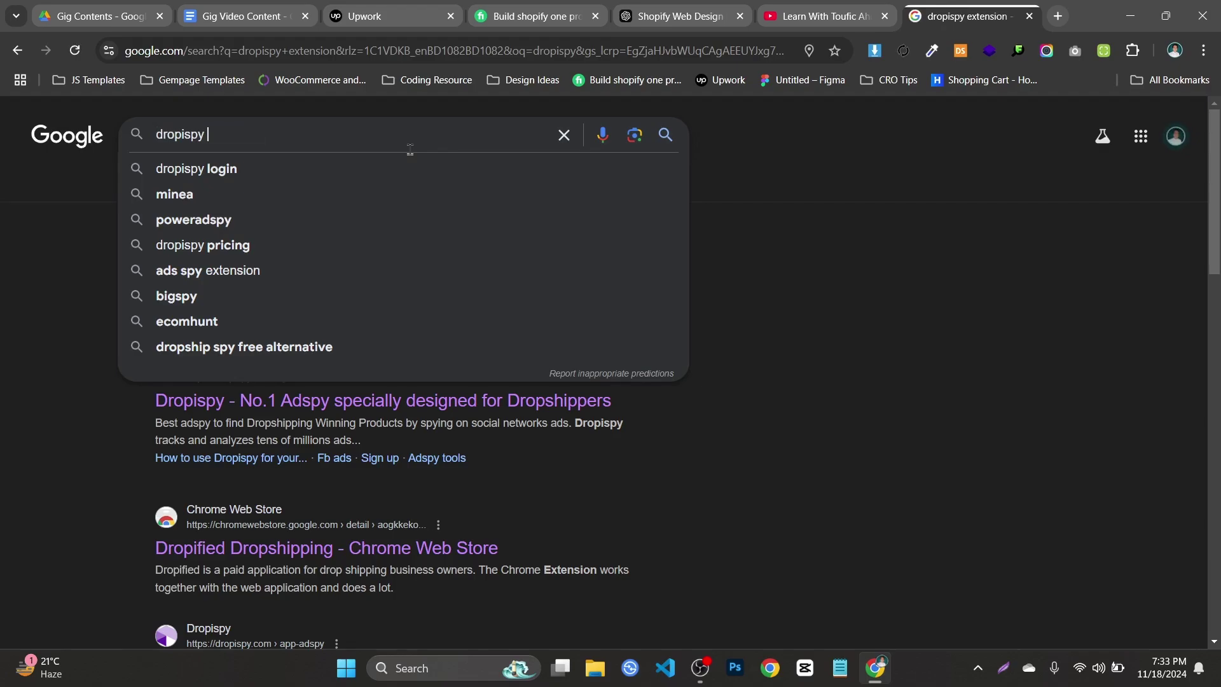
{"action": "key", "text": "Return"}
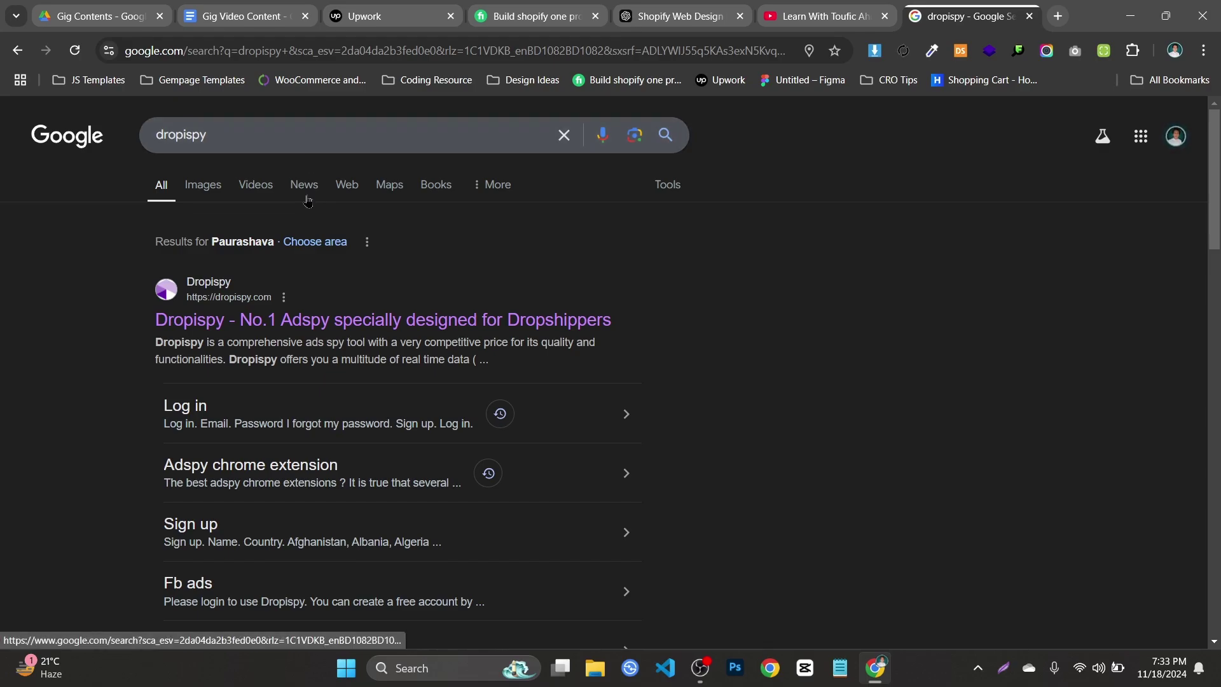
- Open the Dropispy Log in page from the search results
{"action": "scroll", "coordinate": [257, 327], "scroll_direction": "down", "scroll_amount": 1}
{"action": "scroll", "coordinate": [257, 326], "scroll_direction": "up", "scroll_amount": 1}
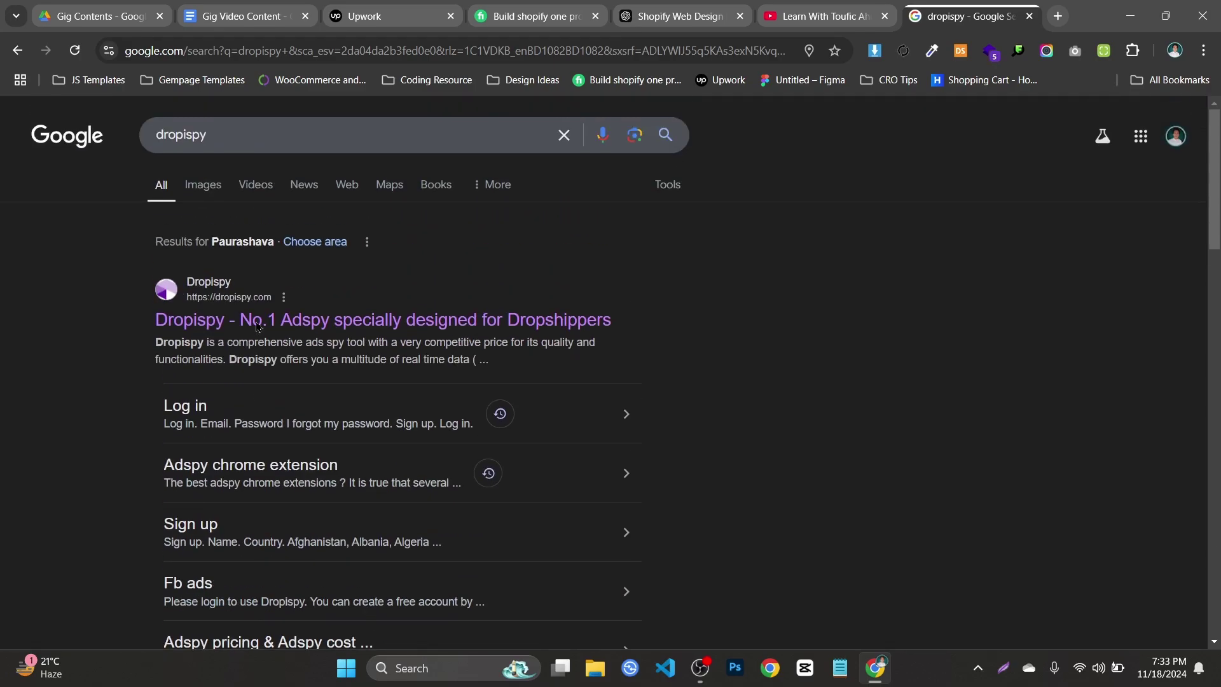
{"action": "scroll", "coordinate": [258, 327], "scroll_direction": "down", "scroll_amount": 2}
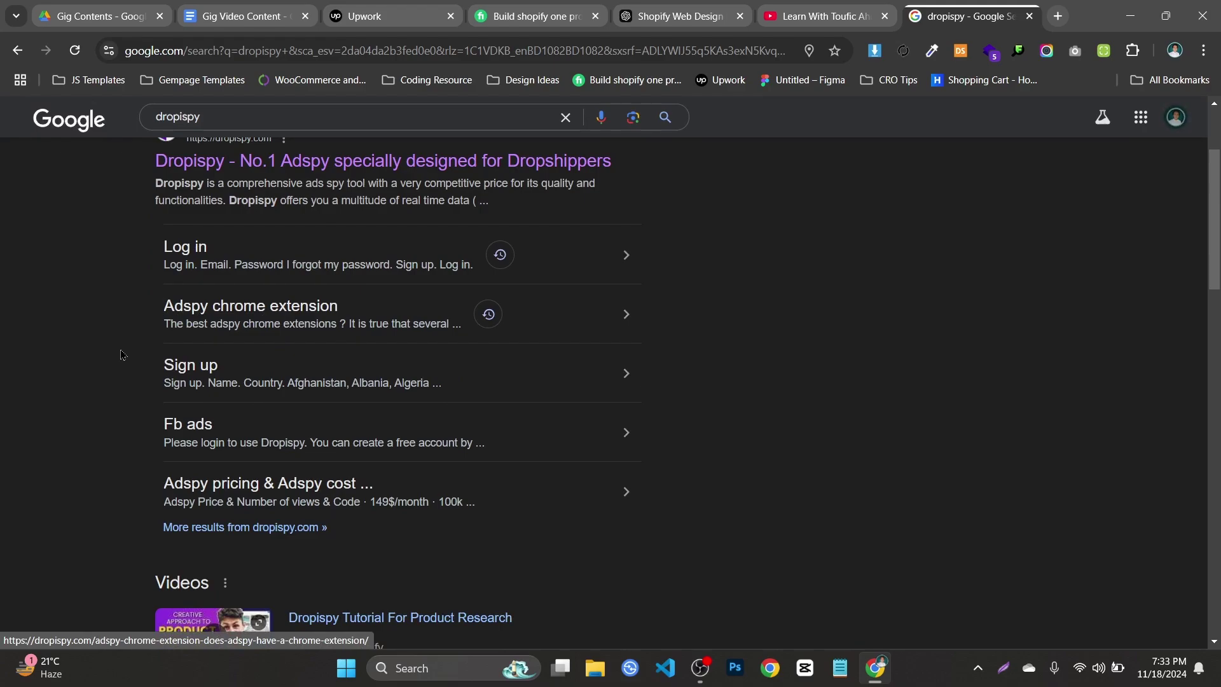
{"action": "right_click", "coordinate": [204, 373]}
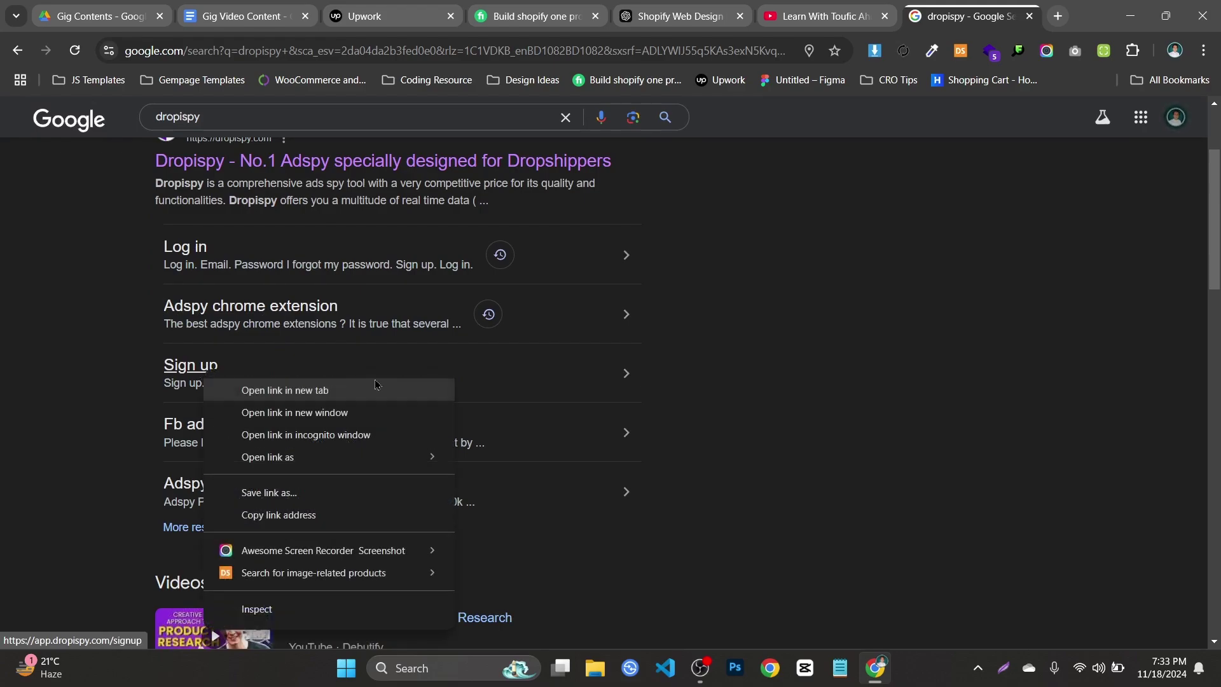
{"action": "left_click", "coordinate": [804, 330]}
{"action": "scroll", "coordinate": [302, 414], "scroll_direction": "up", "scroll_amount": 2}
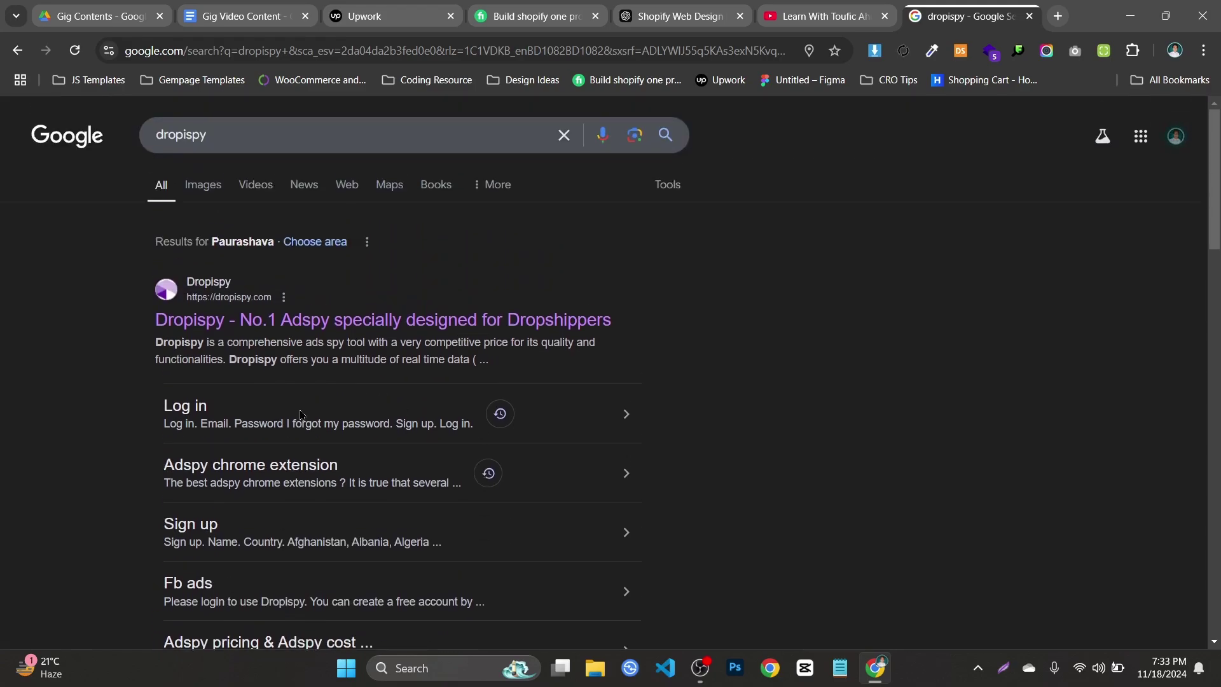
{"action": "left_click", "coordinate": [301, 414]}
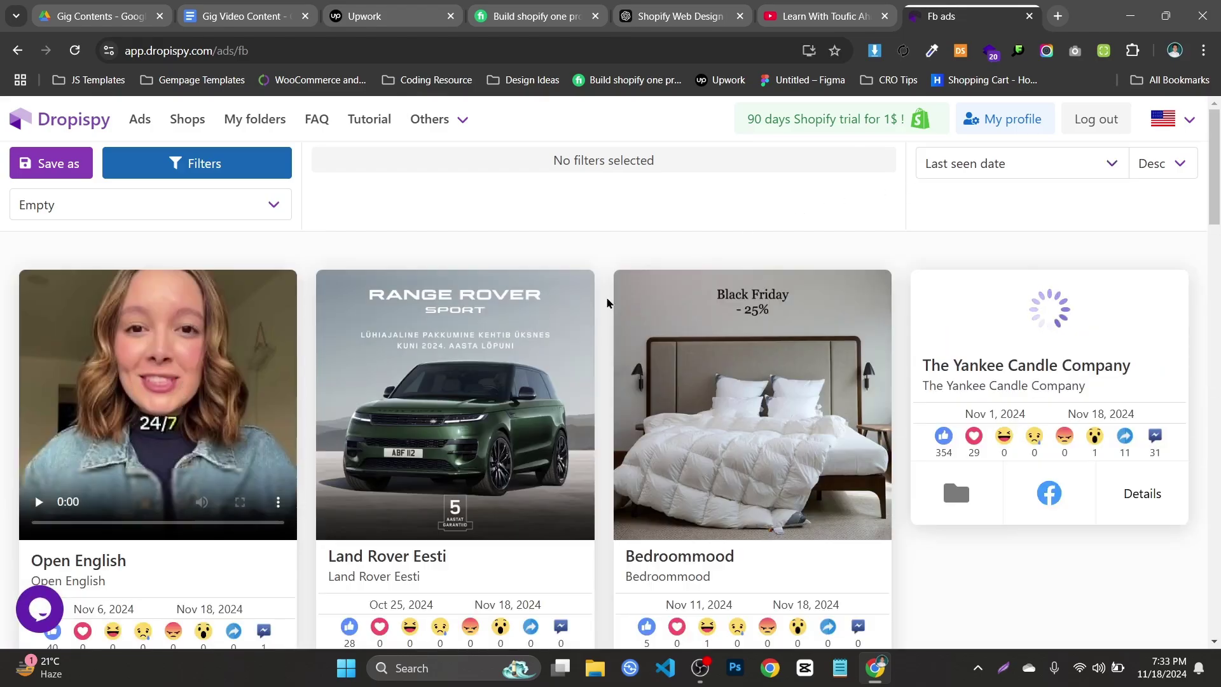
- Try to open the Chrome extension link in the Dropispy chat message, and close the chat window
{"action": "scroll", "coordinate": [608, 302], "scroll_direction": "down", "scroll_amount": 2}
{"action": "scroll", "coordinate": [356, 382], "scroll_direction": "up", "scroll_amount": 2}
{"action": "scroll", "coordinate": [116, 463], "scroll_direction": "down", "scroll_amount": 7}
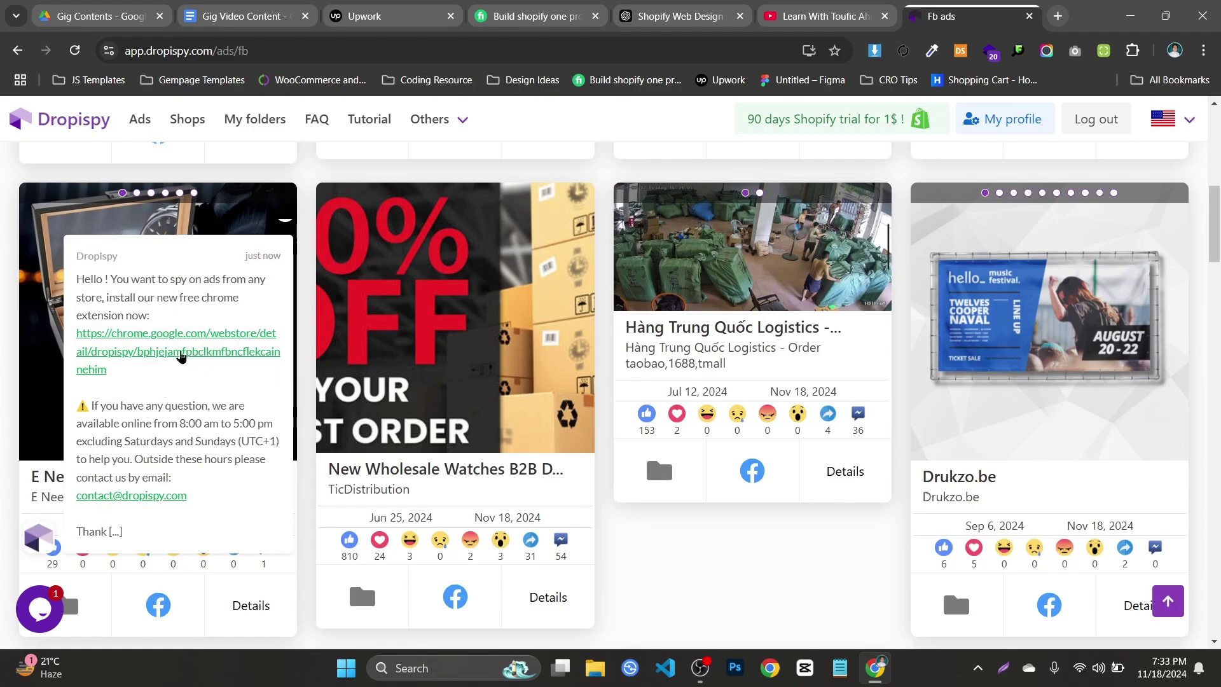
{"action": "right_click", "coordinate": [169, 342]}
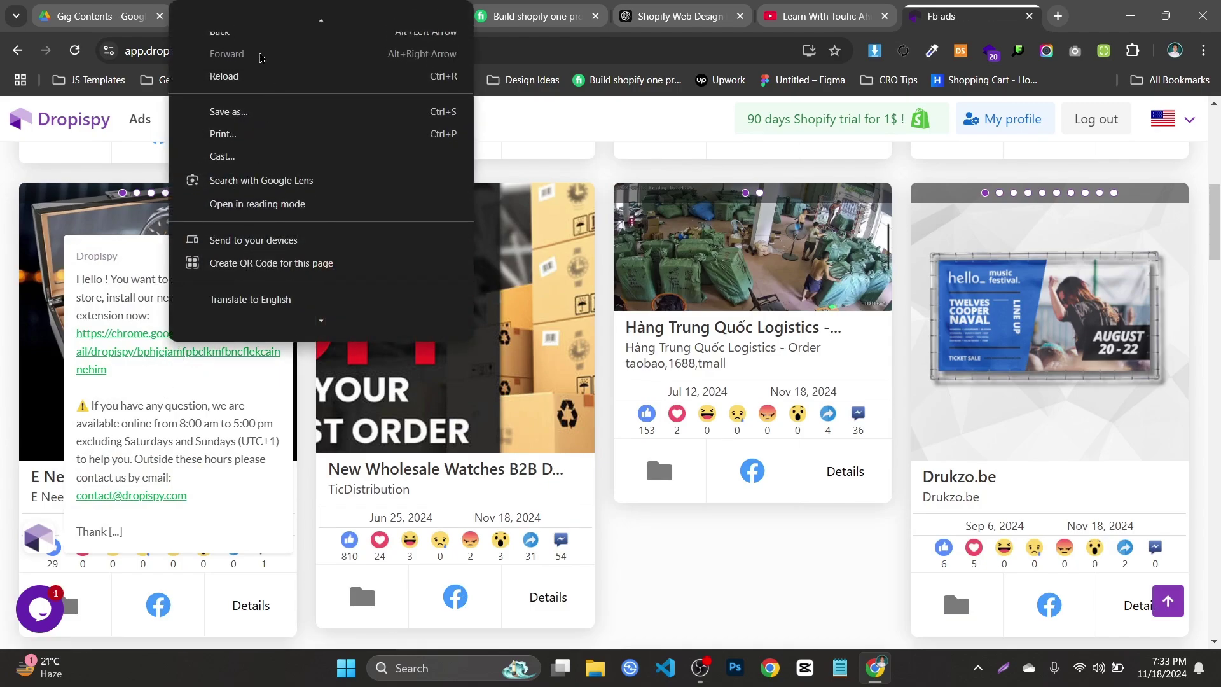
{"action": "left_click", "coordinate": [145, 317]}
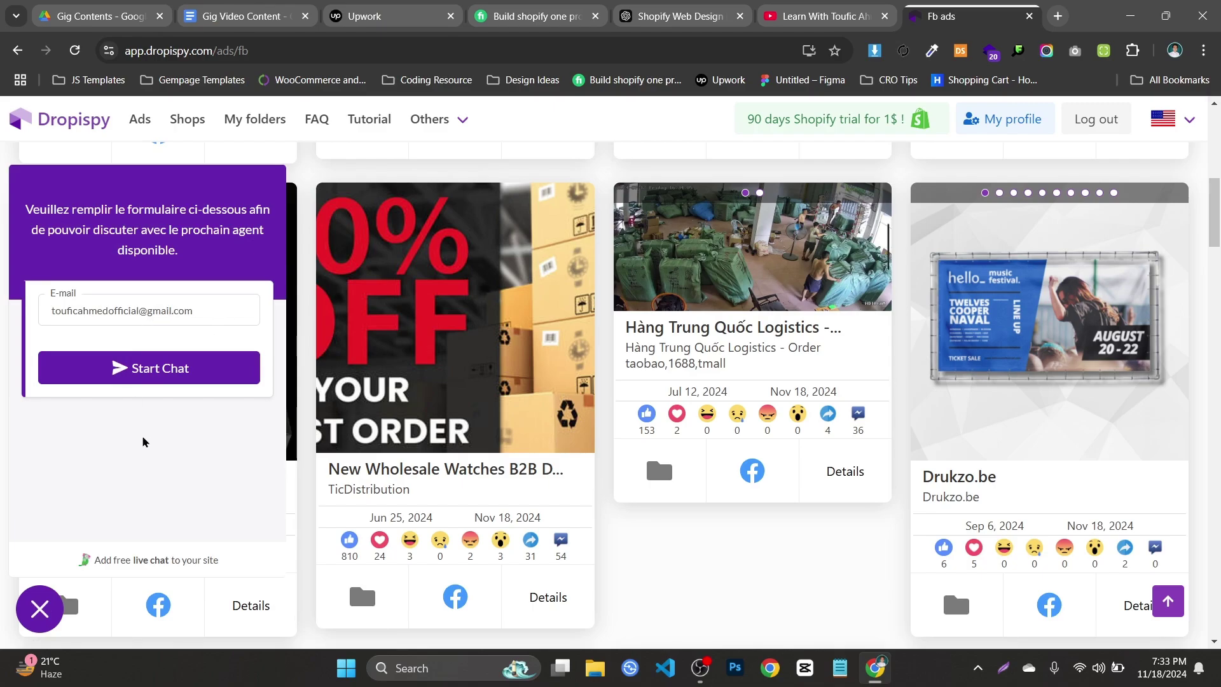
{"action": "left_click", "coordinate": [54, 600]}
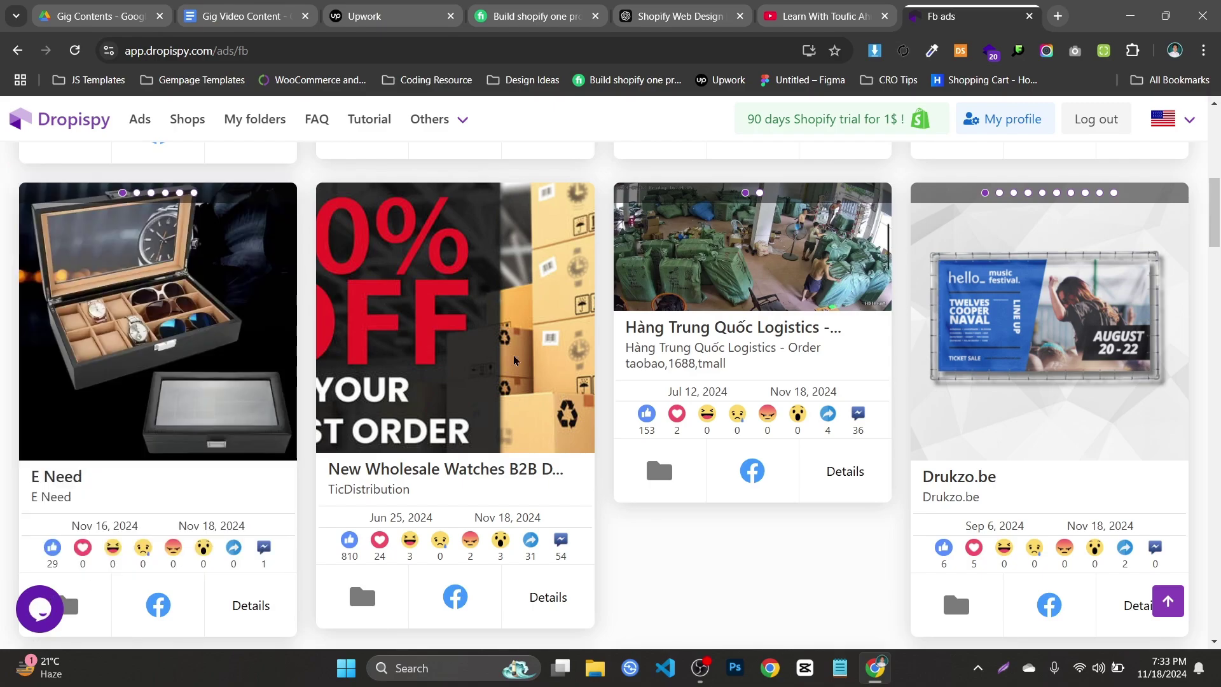
- Search the web in a new browser tab for "dospispy extension chrome"
{"action": "left_click", "coordinate": [1056, 8]}
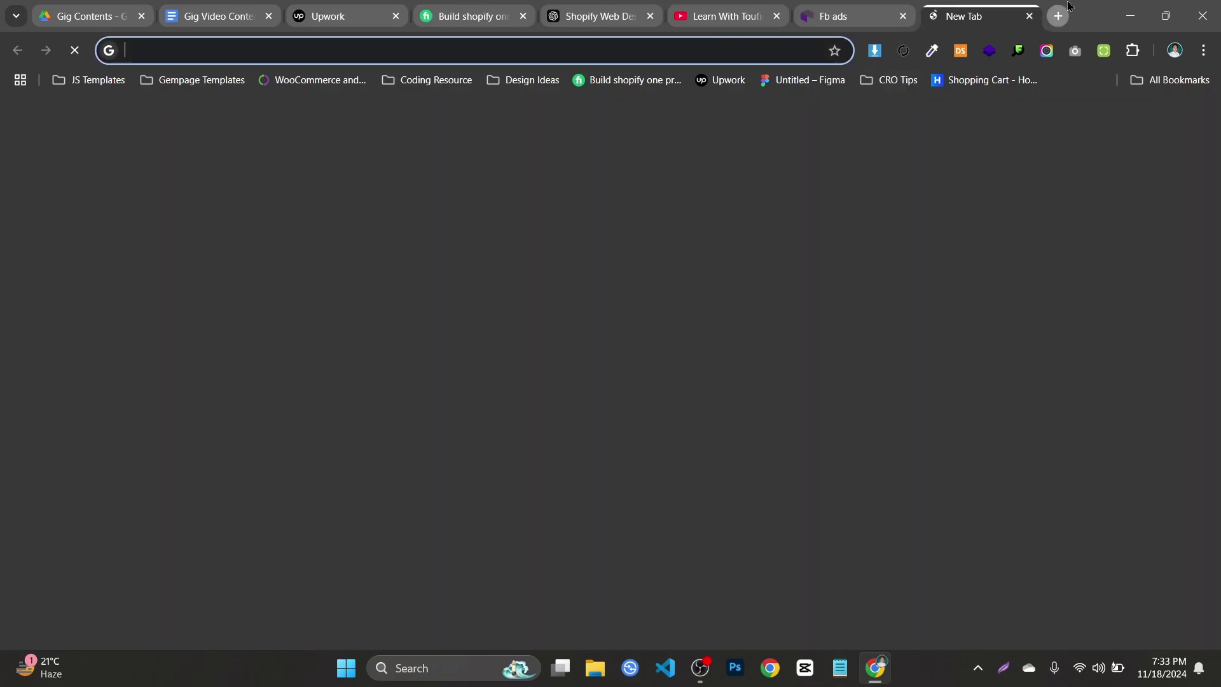
{"action": "type", "text": "dospisy ex"}
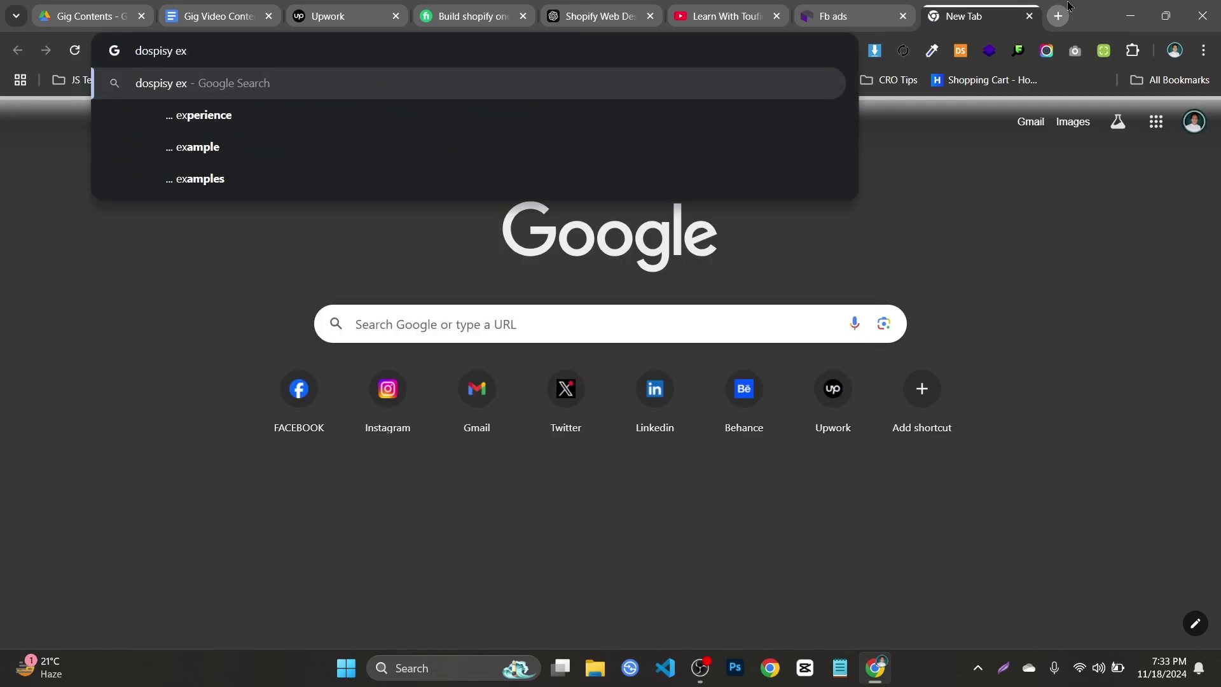
{"action": "key", "text": "BackSpace"}
{"action": "key", "text": "BackSpace"}
{"action": "key", "text": "BackSpace"}
{"action": "key", "text": "BackSpace"}
{"action": "key", "text": "BackSpace"}
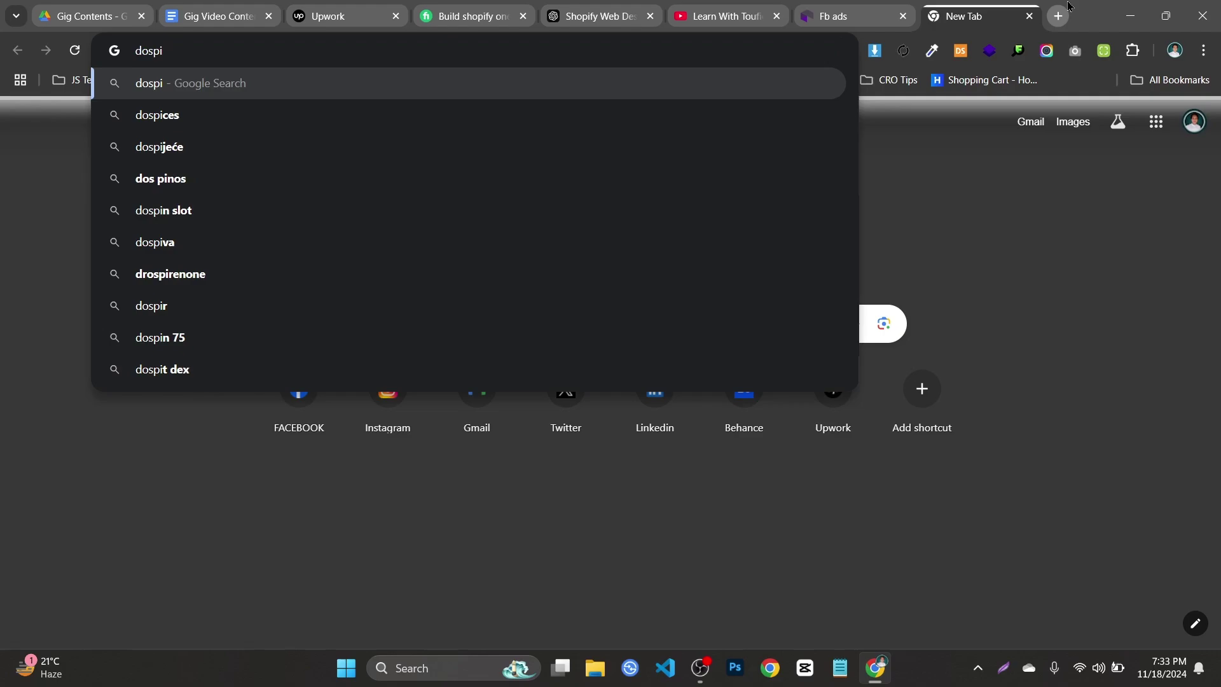
{"action": "type", "text": "spy exte"}
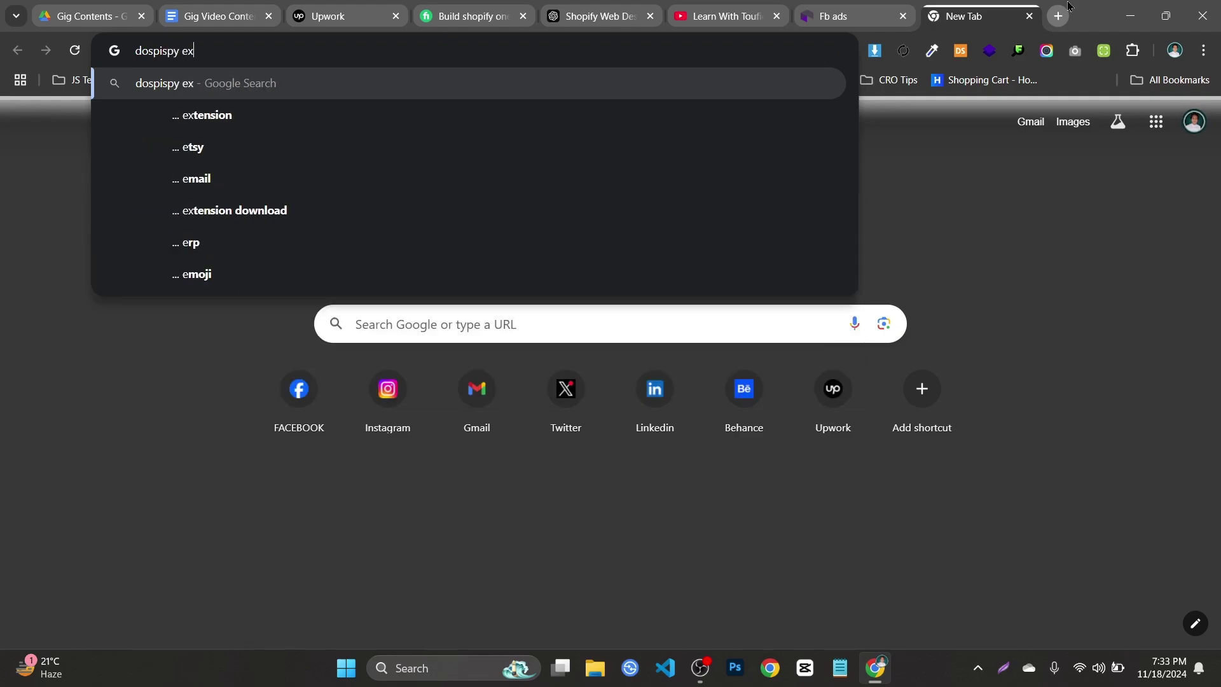
{"action": "key", "text": "Down"}
{"action": "key", "text": "Down"}
{"action": "key", "text": "Down"}
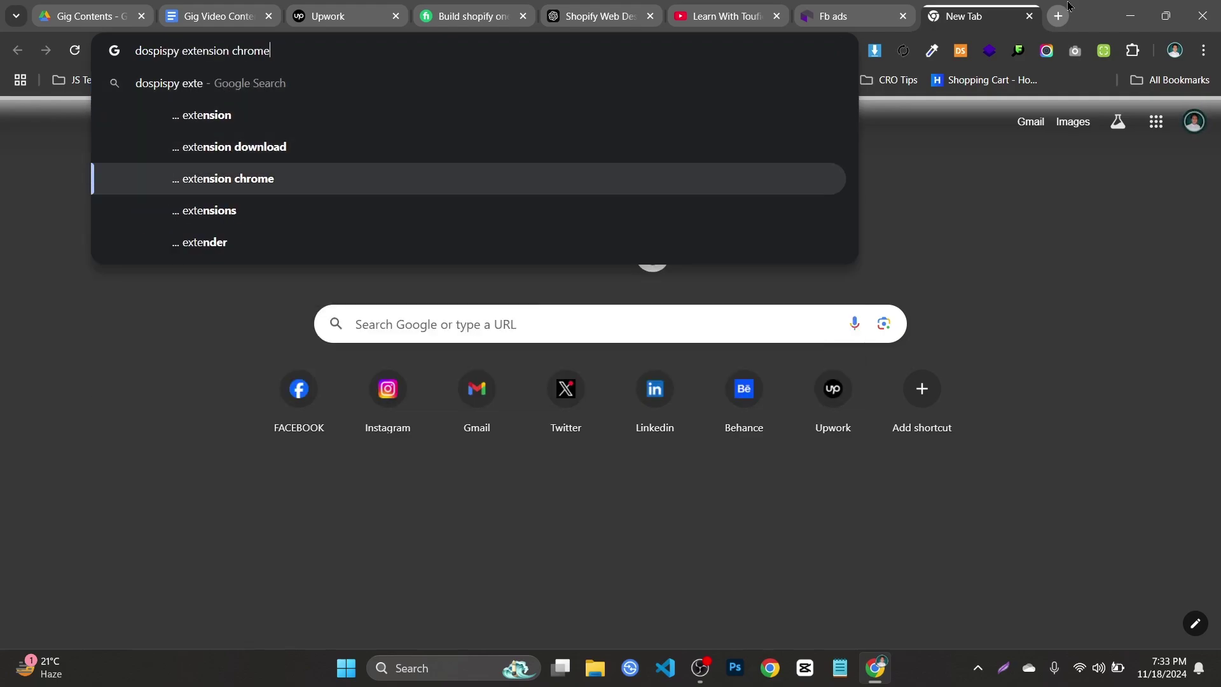
{"action": "key", "text": "Return"}
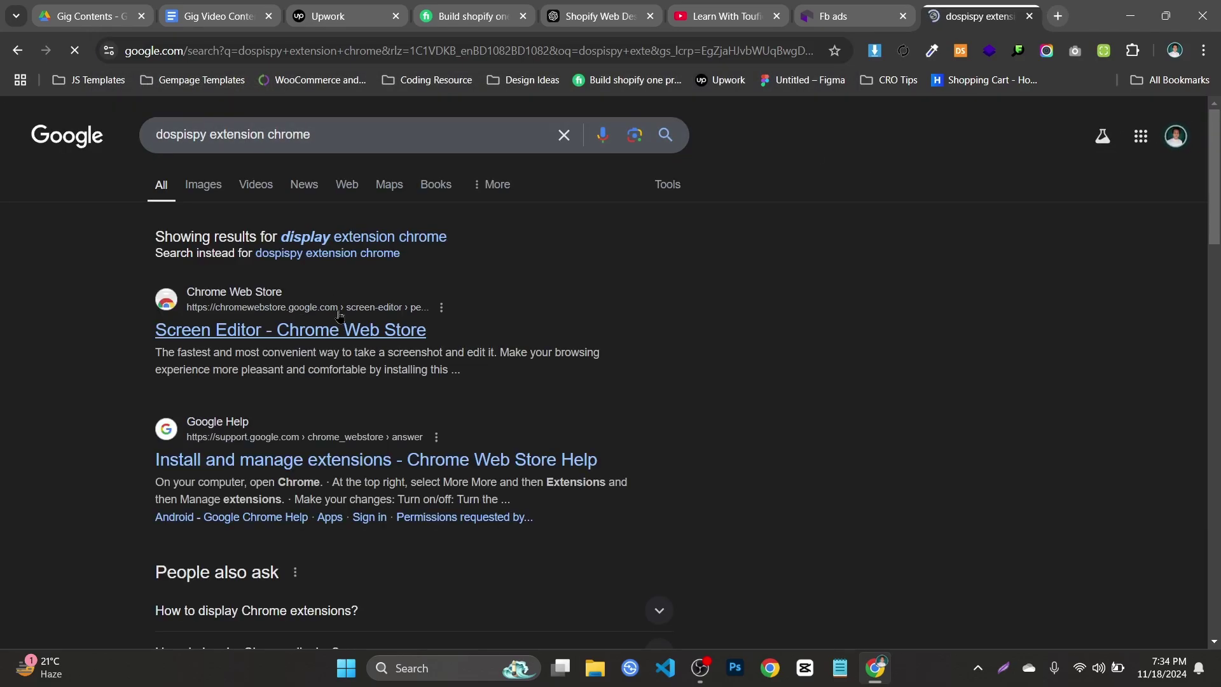
- Shorten the search query to "dospispy extension", run it, and close the search tab
{"action": "scroll", "coordinate": [318, 254], "scroll_direction": "down", "scroll_amount": 1}
{"action": "scroll", "coordinate": [213, 170], "scroll_direction": "up", "scroll_amount": 1}
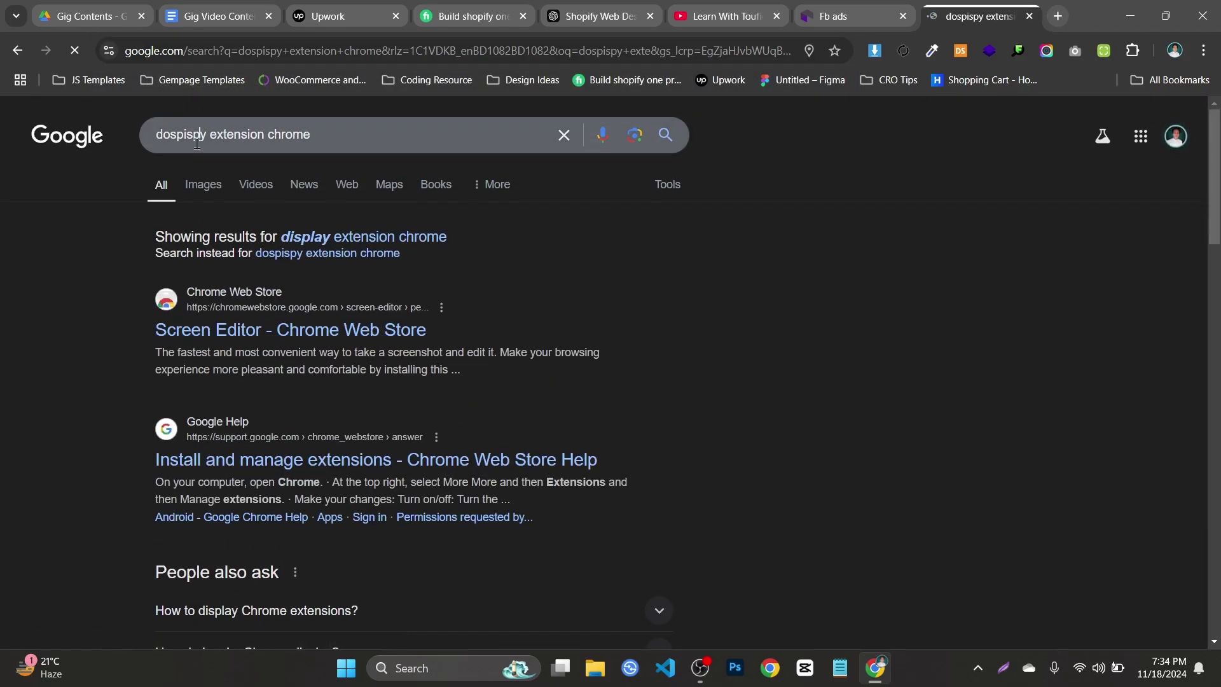
{"action": "left_click", "coordinate": [157, 139]}
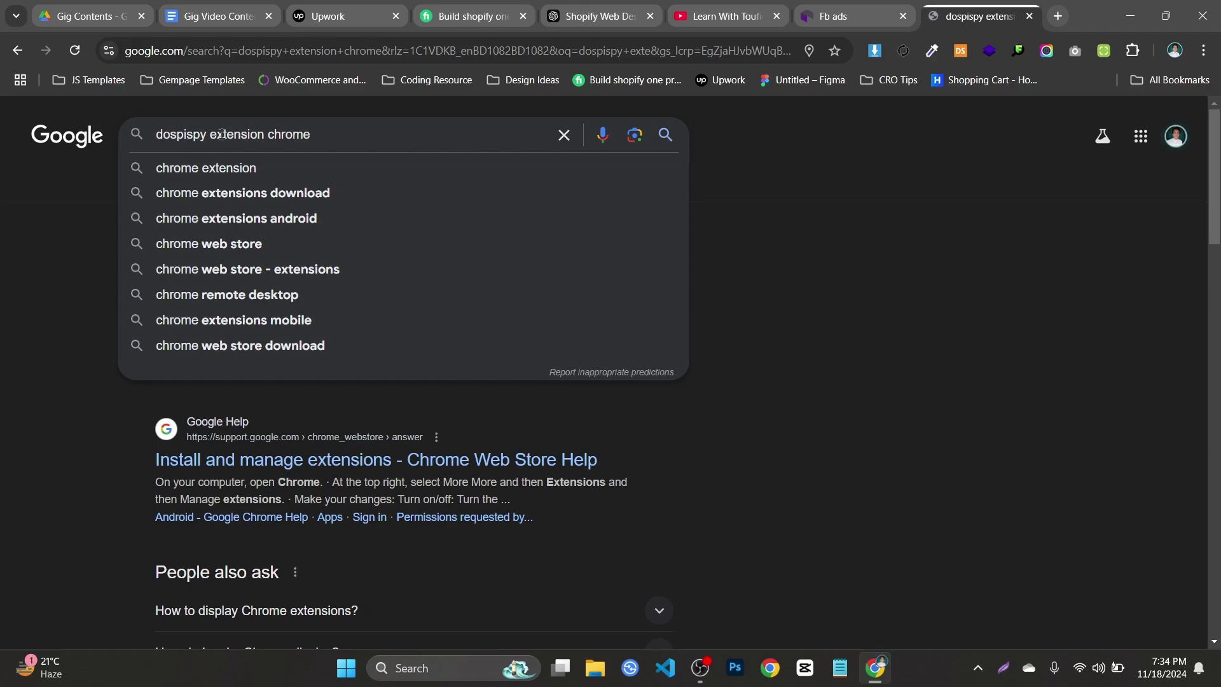
{"action": "left_click_drag", "start_coordinate": [261, 134], "coordinate": [401, 145]}
{"action": "key", "text": "BackSpace"}
{"action": "key", "text": "Return"}
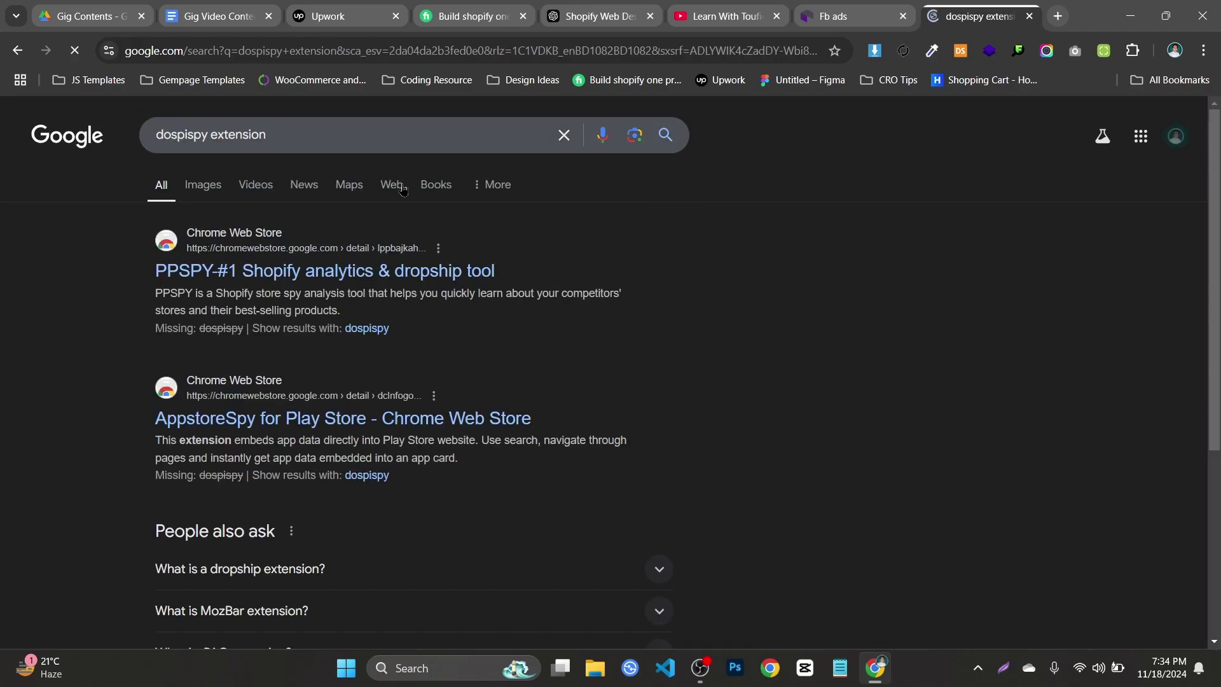
{"action": "left_click", "coordinate": [1029, 16]}
- Look through the unfiltered Facebook ads feed on Dropispy, examining the ad cards and their engagement figures
{"action": "scroll", "coordinate": [899, 273], "scroll_direction": "up", "scroll_amount": 9}
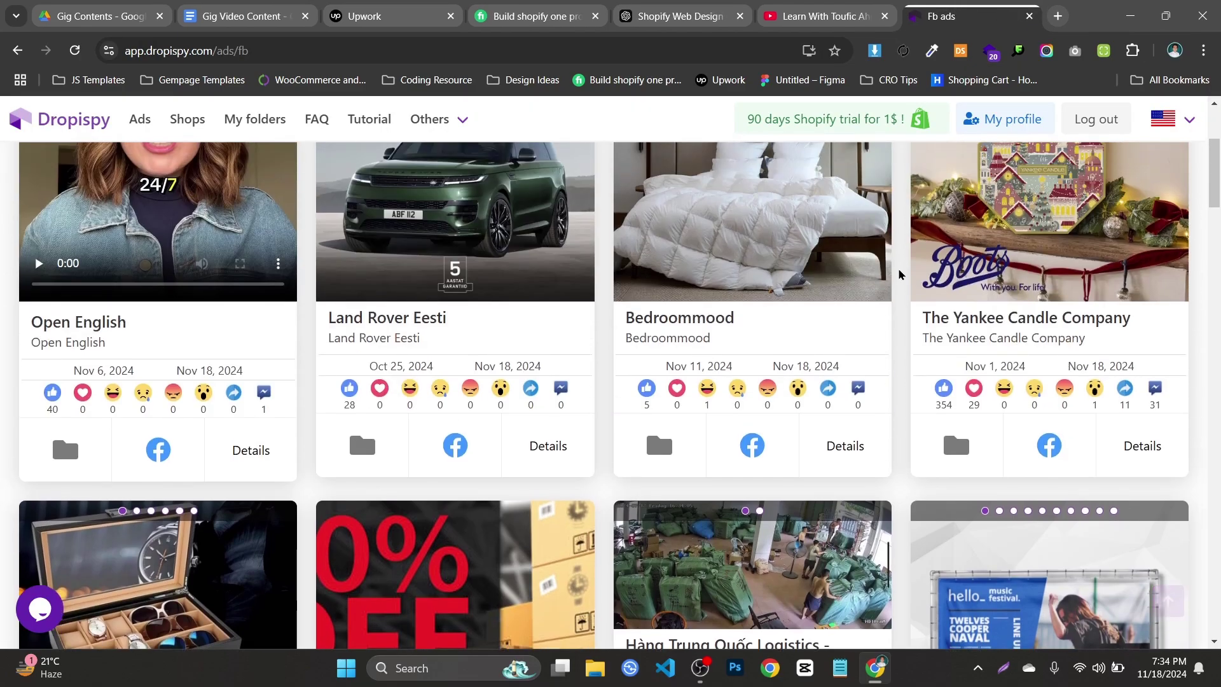
{"action": "scroll", "coordinate": [899, 273], "scroll_direction": "down", "scroll_amount": 10}
{"action": "scroll", "coordinate": [165, 159], "scroll_direction": "up", "scroll_amount": 4}
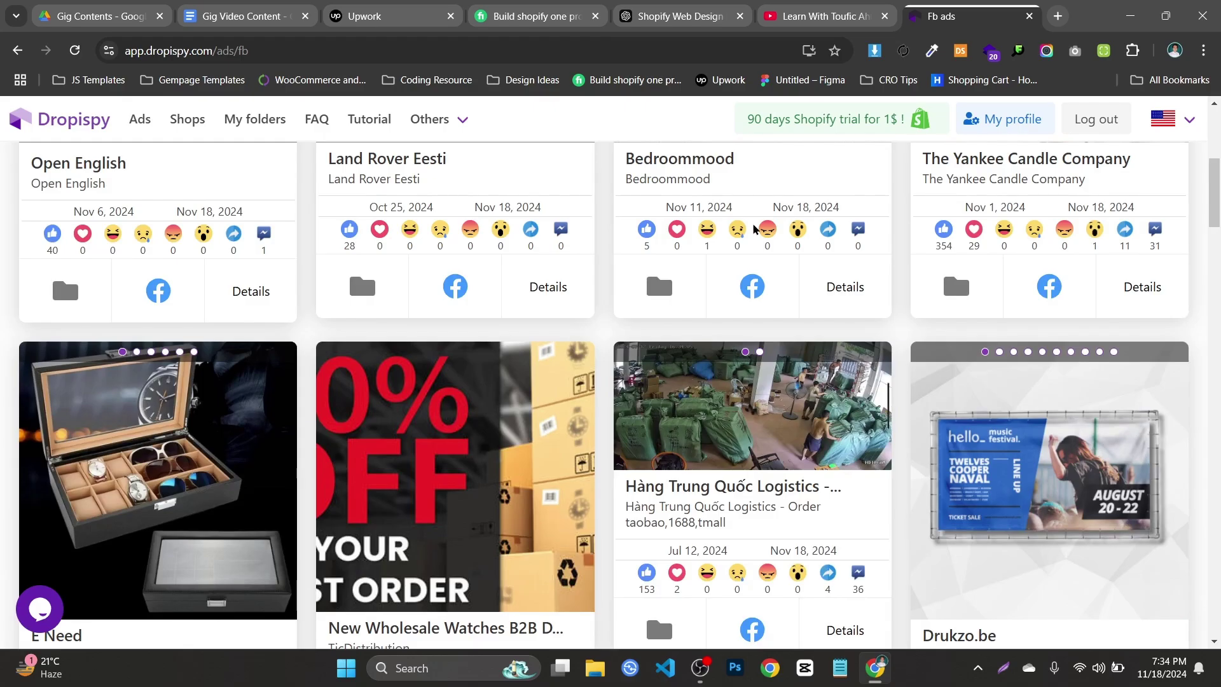
{"action": "scroll", "coordinate": [753, 229], "scroll_direction": "up", "scroll_amount": 6}
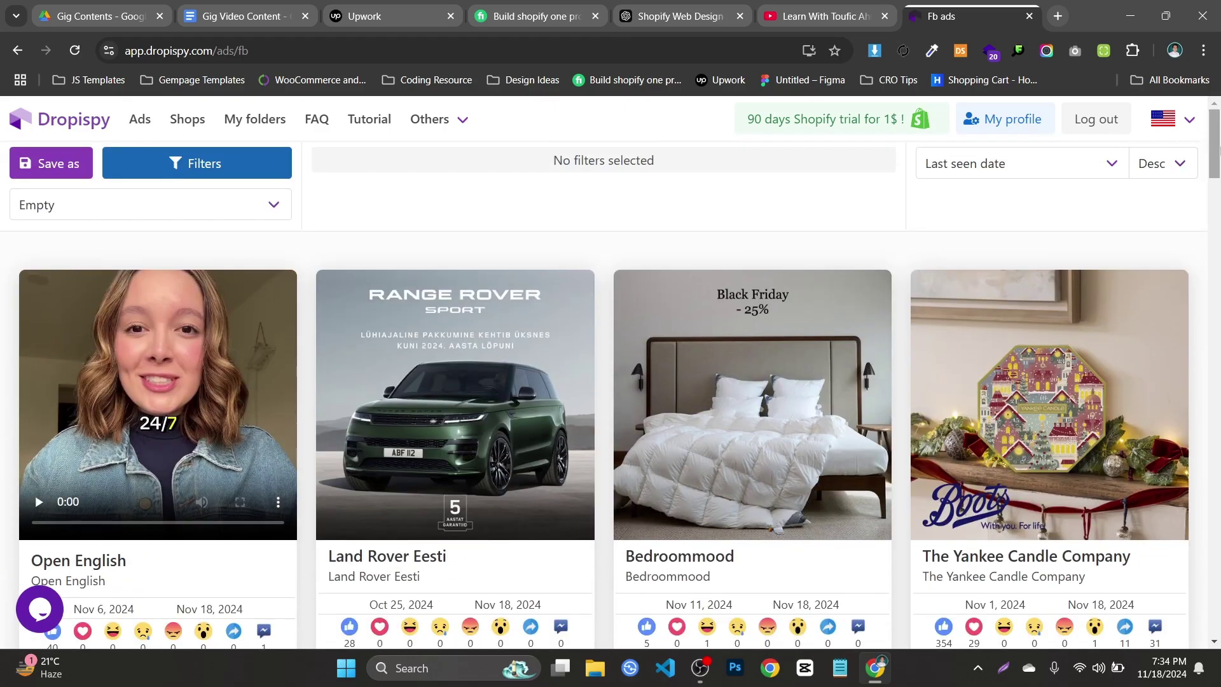
{"action": "scroll", "coordinate": [699, 286], "scroll_direction": "down", "scroll_amount": 20}
{"action": "scroll", "coordinate": [952, 505], "scroll_direction": "up", "scroll_amount": 8}
{"action": "scroll", "coordinate": [953, 381], "scroll_direction": "up", "scroll_amount": 8}
{"action": "scroll", "coordinate": [952, 193], "scroll_direction": "down", "scroll_amount": 6}
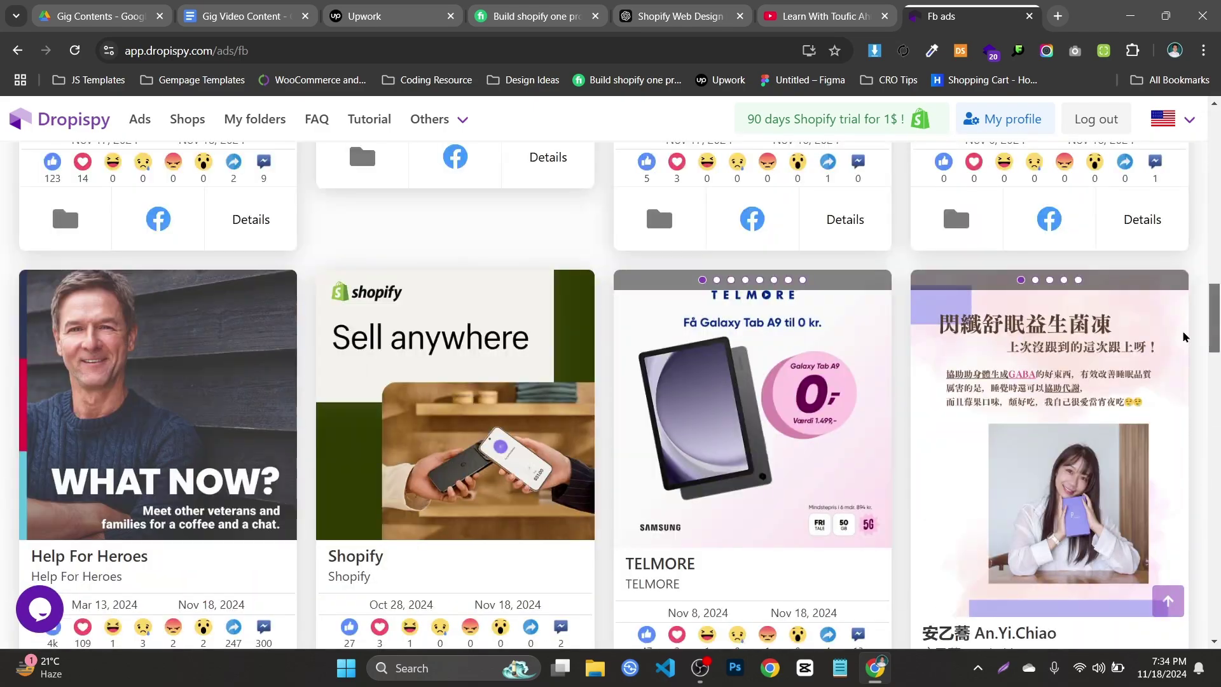
{"action": "scroll", "coordinate": [953, 314], "scroll_direction": "up", "scroll_amount": 8}
{"action": "scroll", "coordinate": [439, 286], "scroll_direction": "down", "scroll_amount": 1}
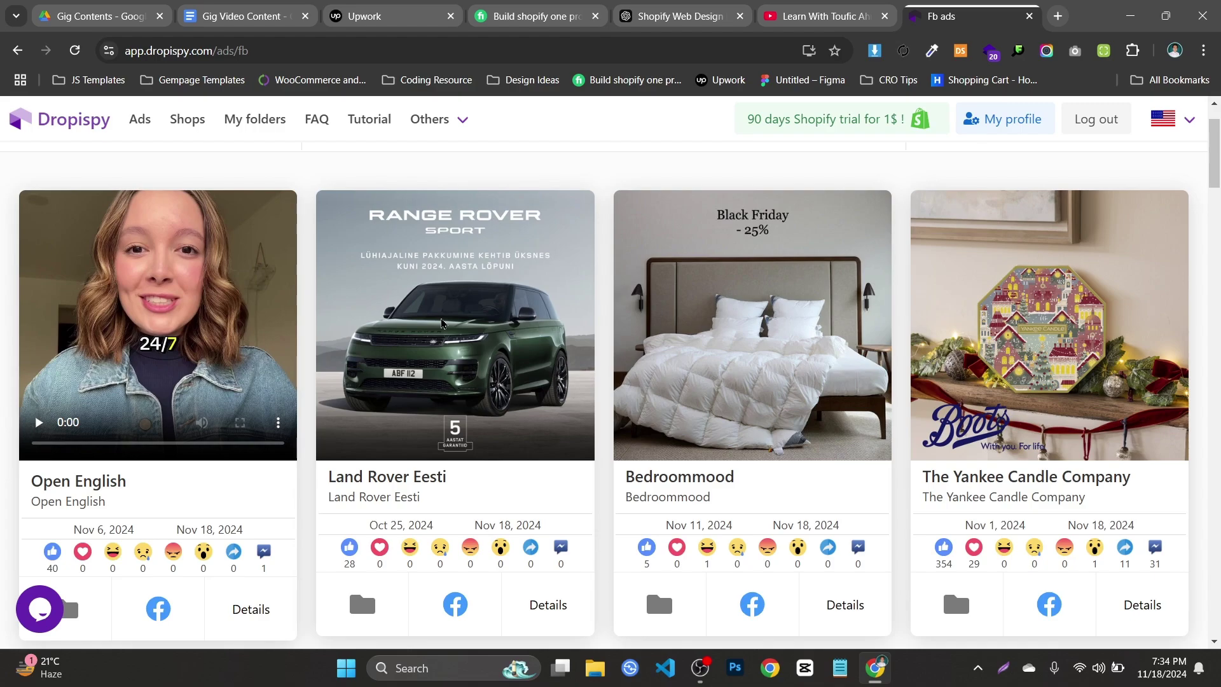
{"action": "scroll", "coordinate": [442, 323], "scroll_direction": "up", "scroll_amount": 1}
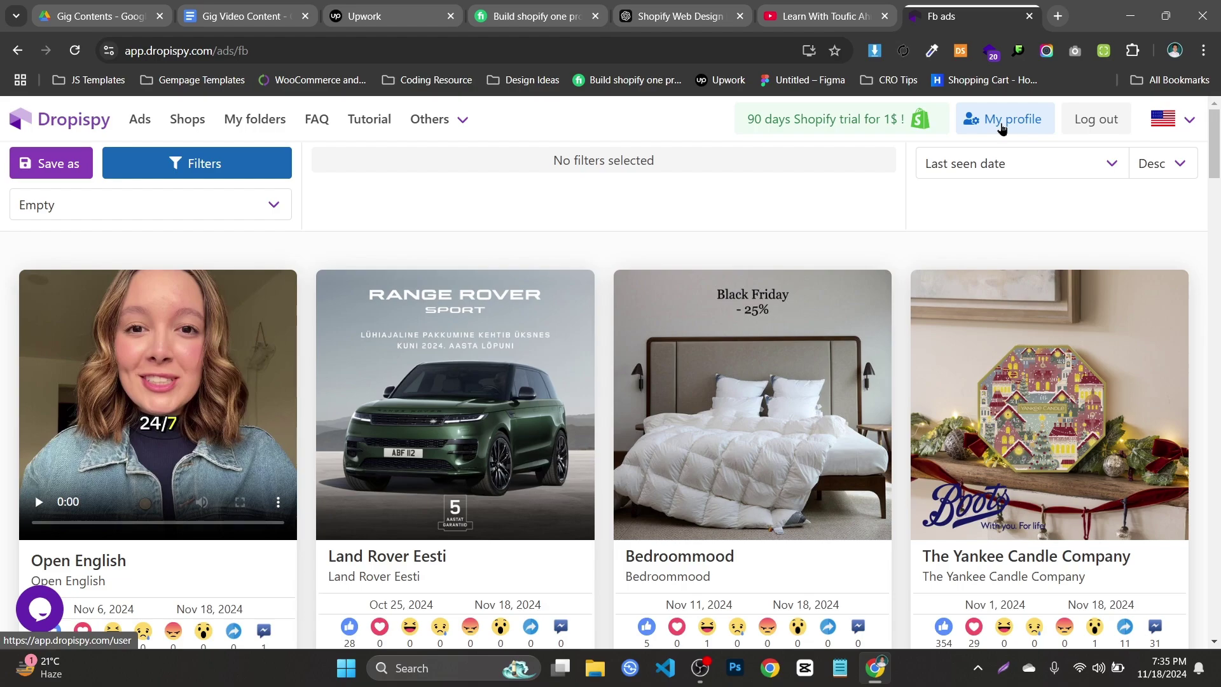
- Open the profile's plan page and compare the features and prices of the Free, Premium and Business plans
{"action": "left_click", "coordinate": [1001, 127]}
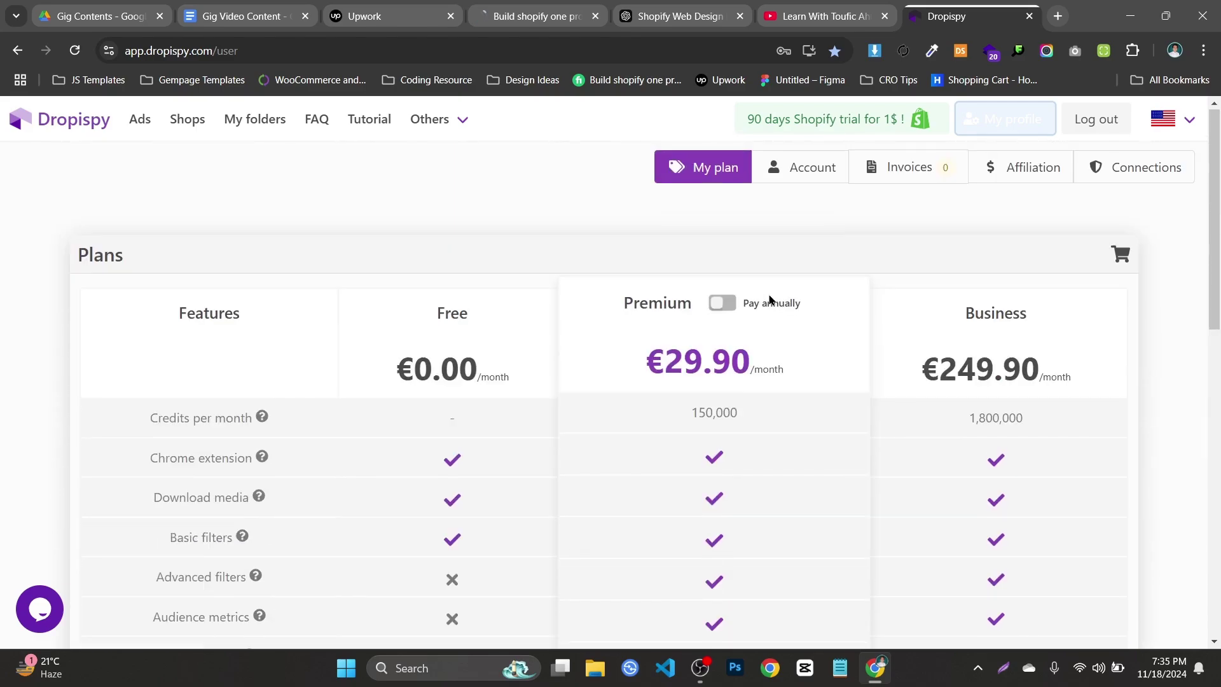
{"action": "scroll", "coordinate": [826, 280], "scroll_direction": "down", "scroll_amount": 2}
{"action": "scroll", "coordinate": [837, 270], "scroll_direction": "up", "scroll_amount": 2}
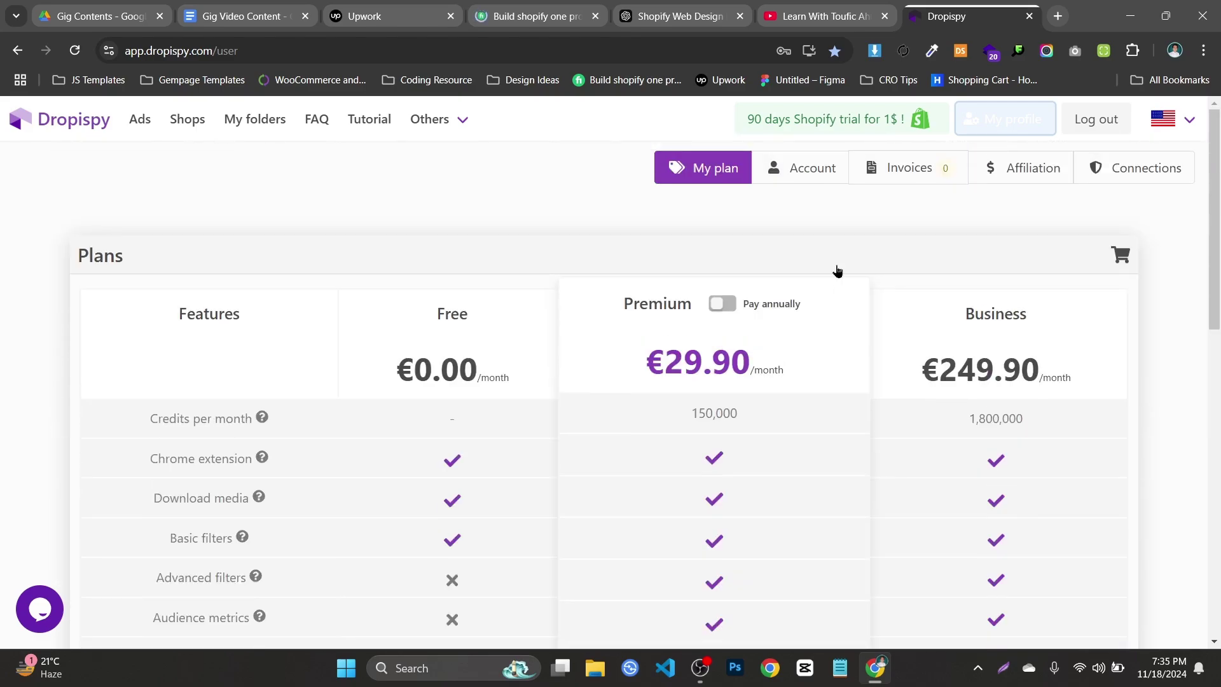
{"action": "scroll", "coordinate": [836, 269], "scroll_direction": "down", "scroll_amount": 3}
{"action": "scroll", "coordinate": [829, 212], "scroll_direction": "up", "scroll_amount": 3}
{"action": "scroll", "coordinate": [591, 401], "scroll_direction": "down", "scroll_amount": 7}
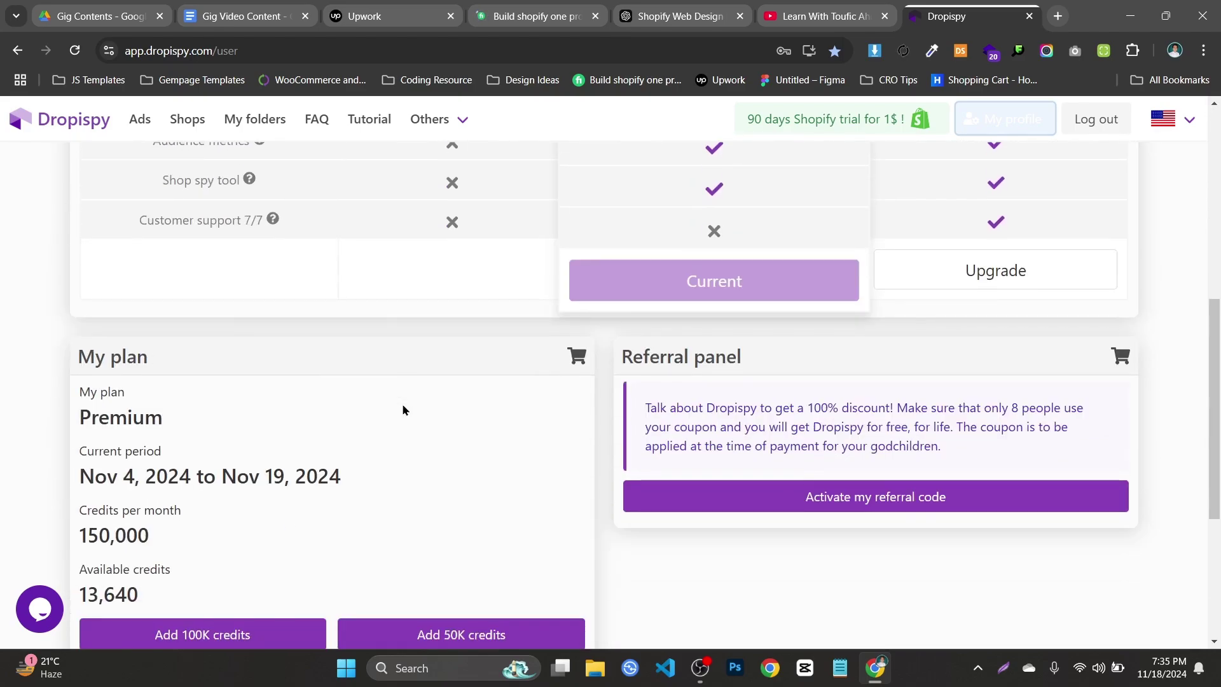
{"action": "scroll", "coordinate": [402, 409], "scroll_direction": "up", "scroll_amount": 7}
{"action": "scroll", "coordinate": [599, 348], "scroll_direction": "down", "scroll_amount": 6}
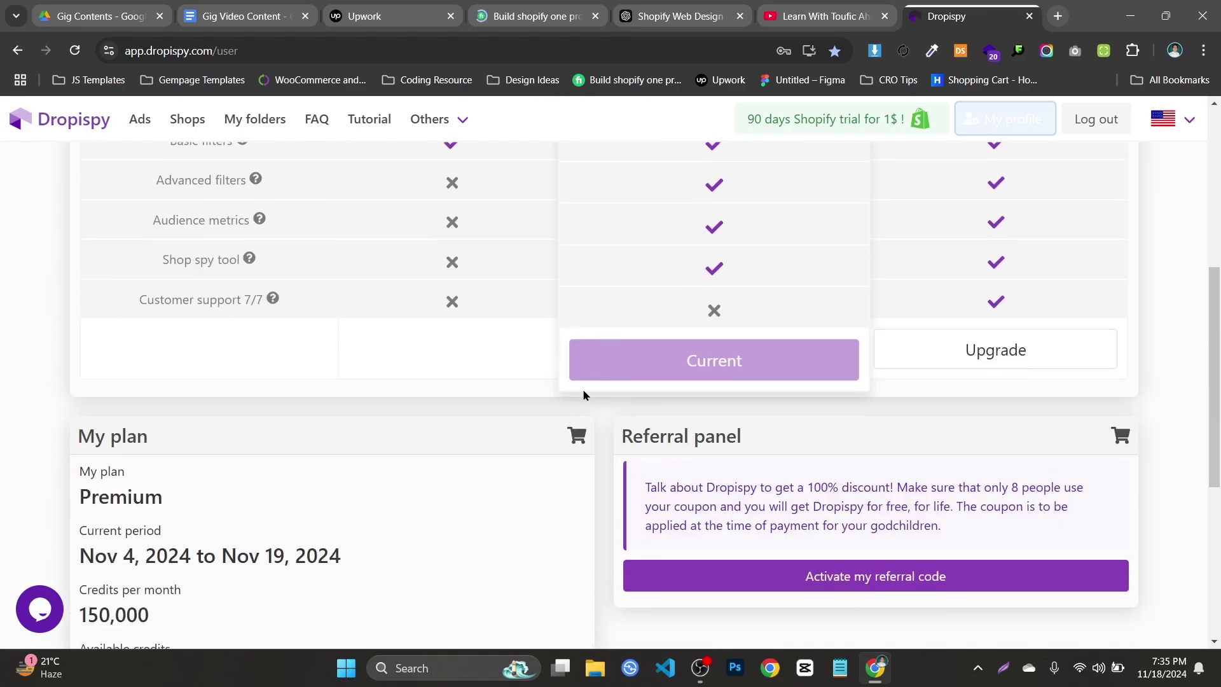
- Examine the current subscription's details, highlighting the available credits figure, and review the plan comparison again
{"action": "scroll", "coordinate": [467, 489], "scroll_direction": "down", "scroll_amount": 3}
{"action": "left_click_drag", "start_coordinate": [68, 436], "coordinate": [242, 430]}
{"action": "scroll", "coordinate": [242, 435], "scroll_direction": "up", "scroll_amount": 1}
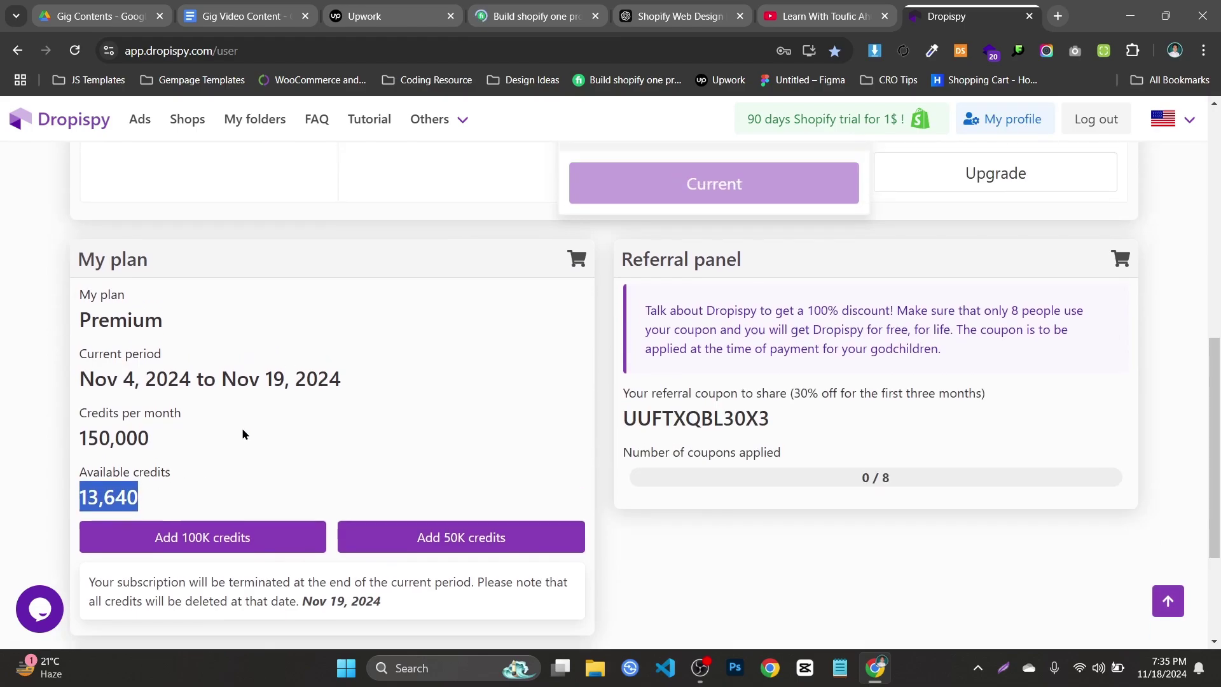
{"action": "scroll", "coordinate": [242, 434], "scroll_direction": "down", "scroll_amount": 1}
{"action": "scroll", "coordinate": [242, 432], "scroll_direction": "up", "scroll_amount": 3}
{"action": "scroll", "coordinate": [241, 432], "scroll_direction": "down", "scroll_amount": 3}
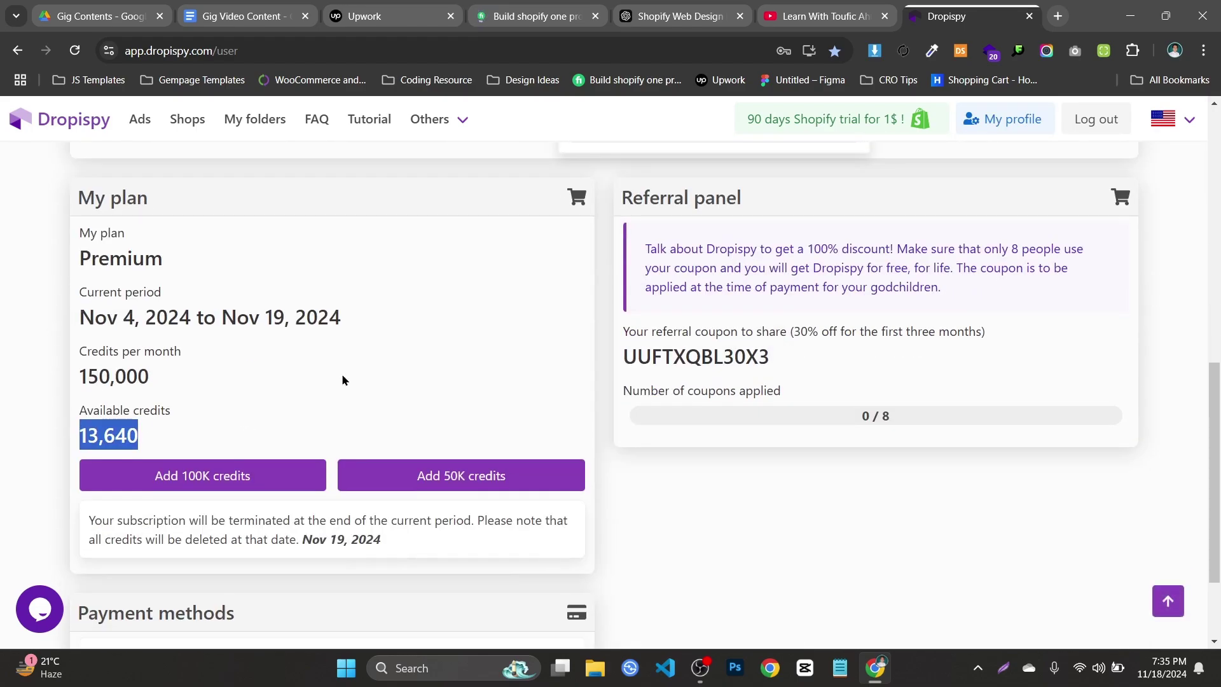
{"action": "scroll", "coordinate": [342, 380], "scroll_direction": "up", "scroll_amount": 4}
{"action": "scroll", "coordinate": [342, 380], "scroll_direction": "up", "scroll_amount": 5}
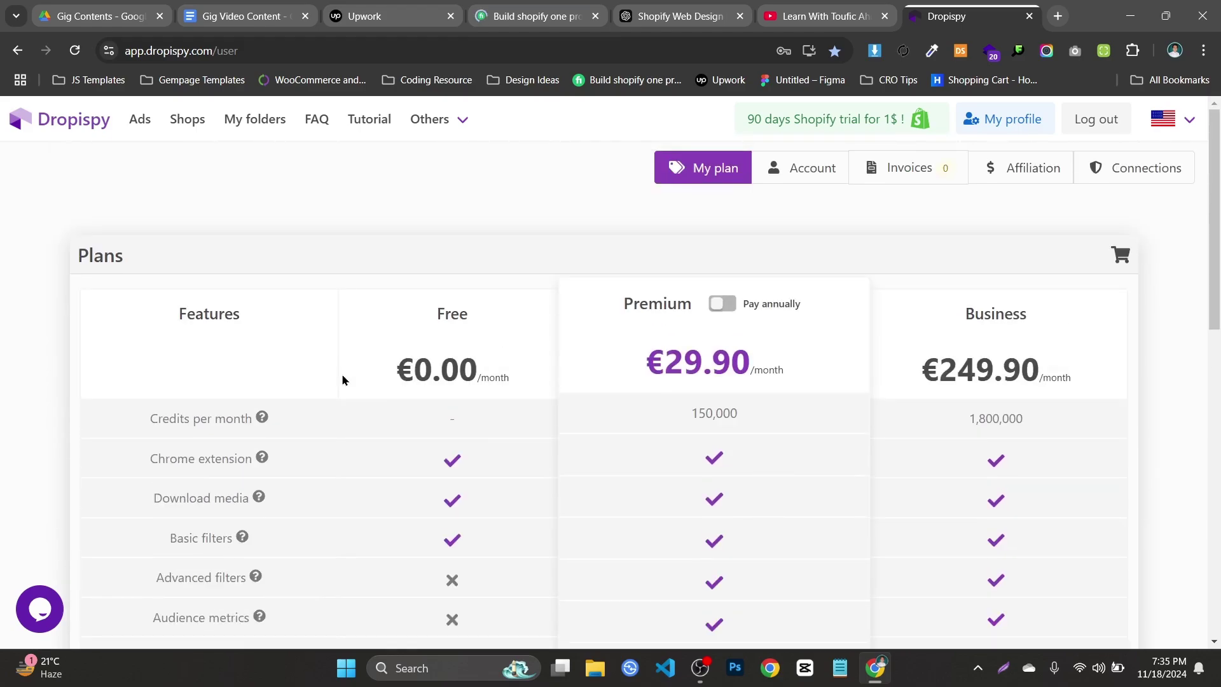
{"action": "scroll", "coordinate": [342, 379], "scroll_direction": "down", "scroll_amount": 2}
{"action": "scroll", "coordinate": [338, 379], "scroll_direction": "up", "scroll_amount": 2}
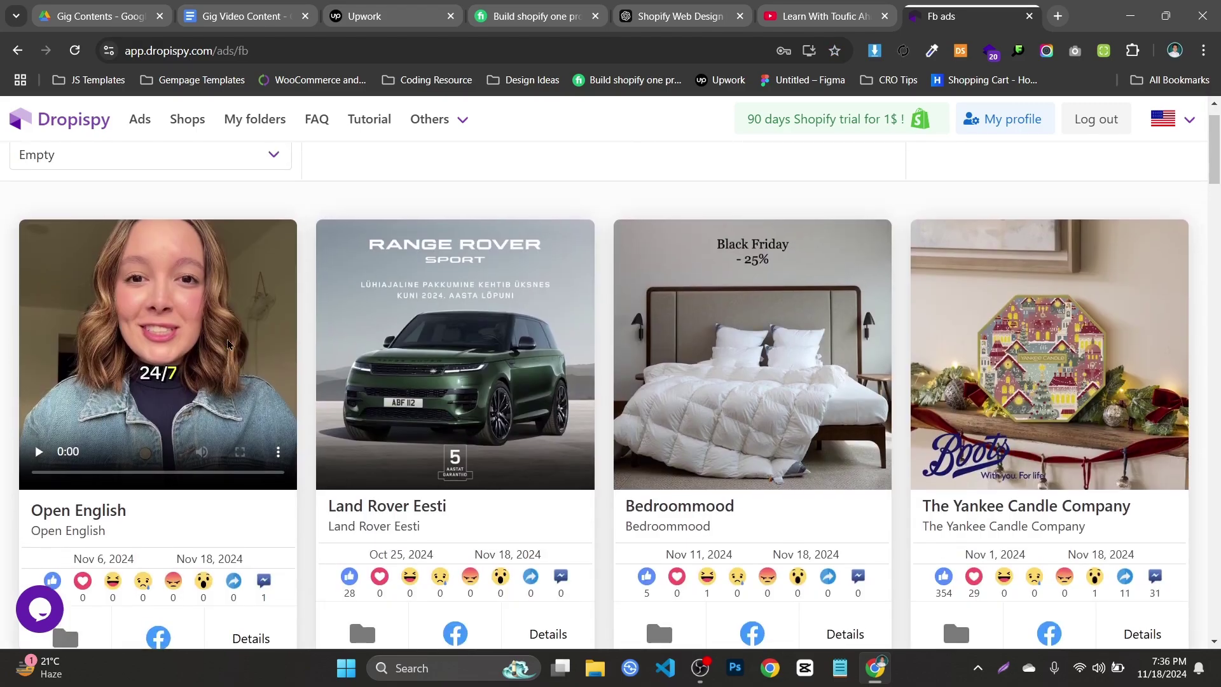
- Return to the Facebook ads feed and view the entries grouped under Others
{"action": "scroll", "coordinate": [540, 237], "scroll_direction": "up", "scroll_amount": 1}
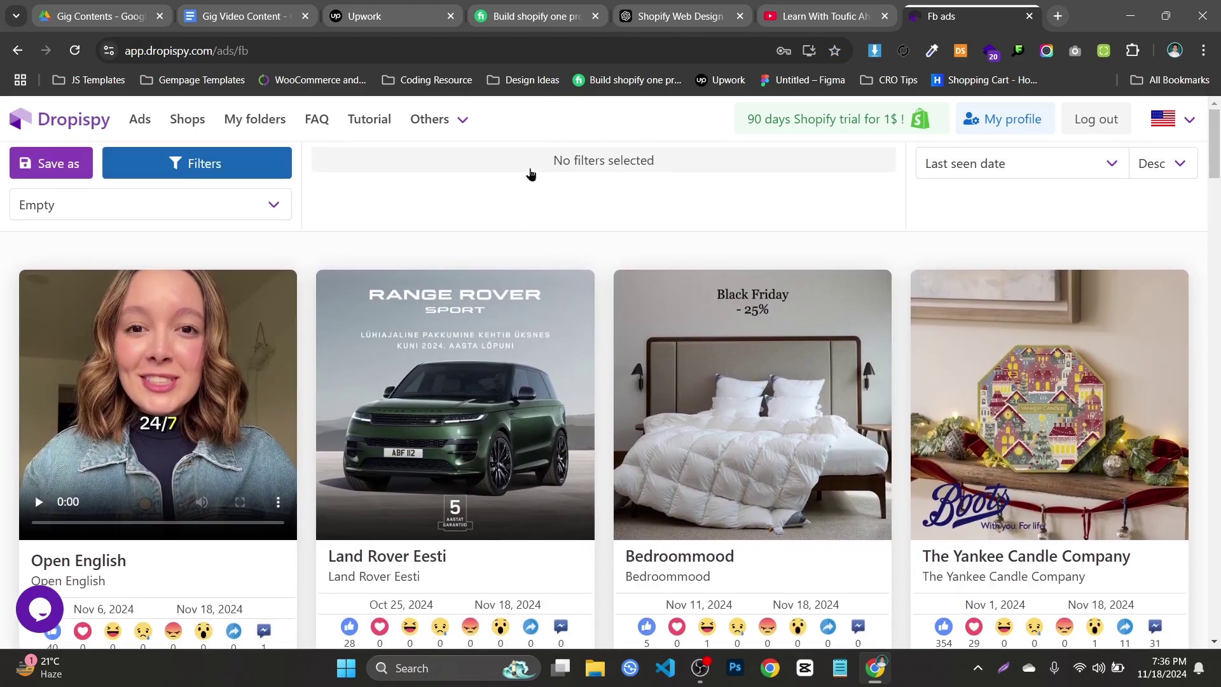
{"action": "left_click", "coordinate": [479, 122]}
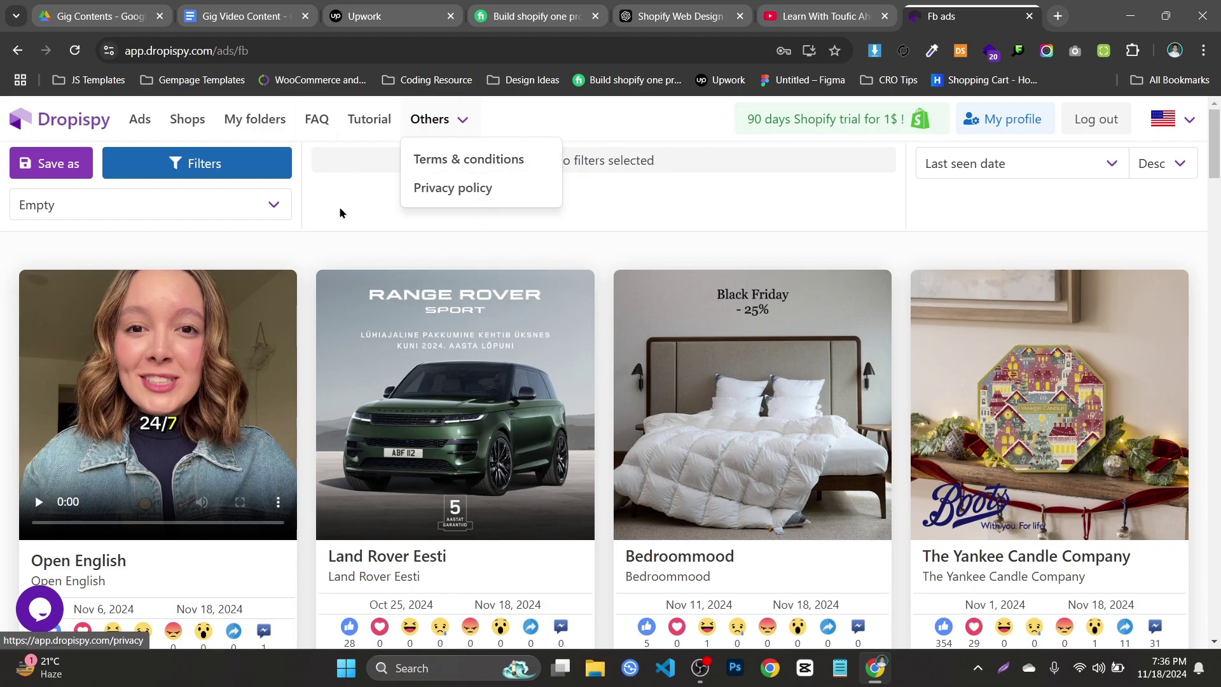
{"action": "scroll", "coordinate": [597, 254], "scroll_direction": "down", "scroll_amount": 1}
{"action": "scroll", "coordinate": [925, 547], "scroll_direction": "up", "scroll_amount": 1}
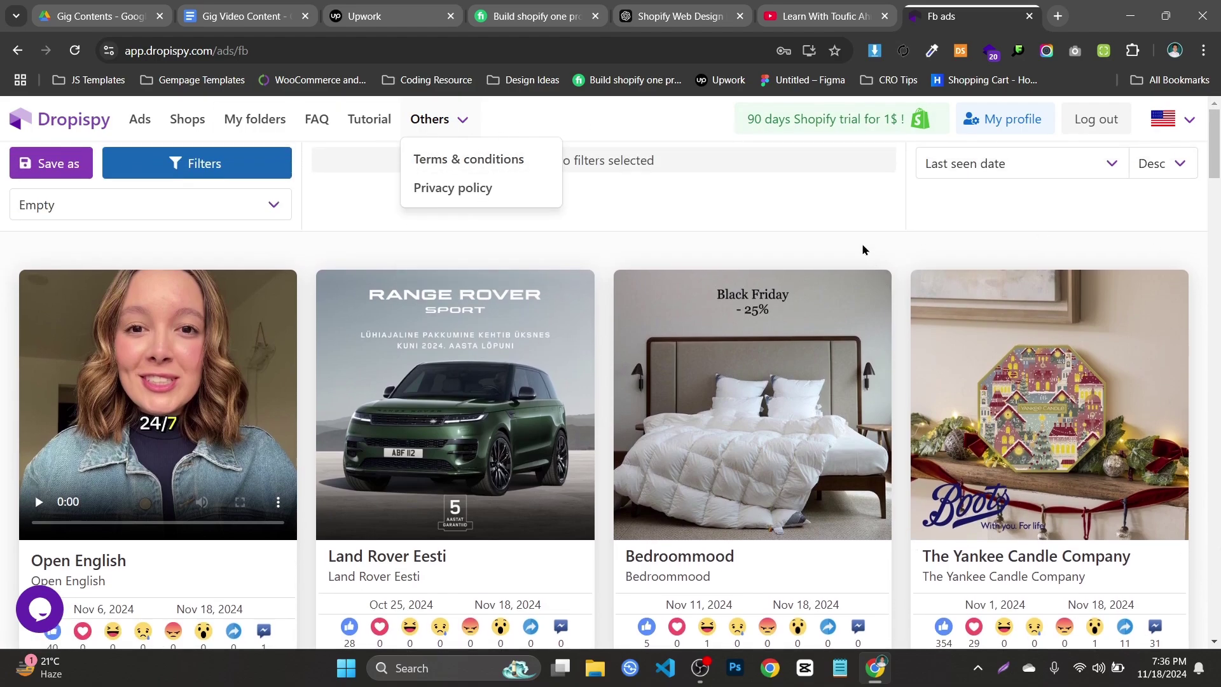
{"action": "left_click", "coordinate": [704, 120]}
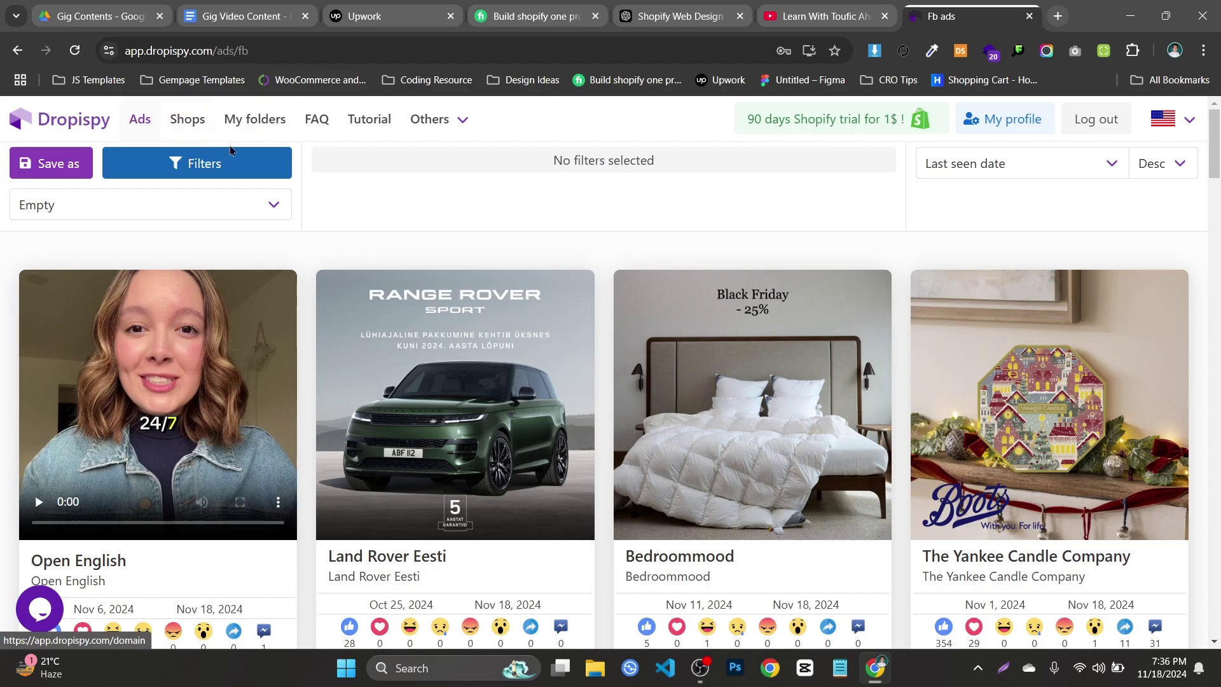
- Browse the unfiltered Facebook ad cards, examining their dates, engagement figures and the folder options of the Bedroommood ad
{"action": "scroll", "coordinate": [452, 386], "scroll_direction": "down", "scroll_amount": 5}
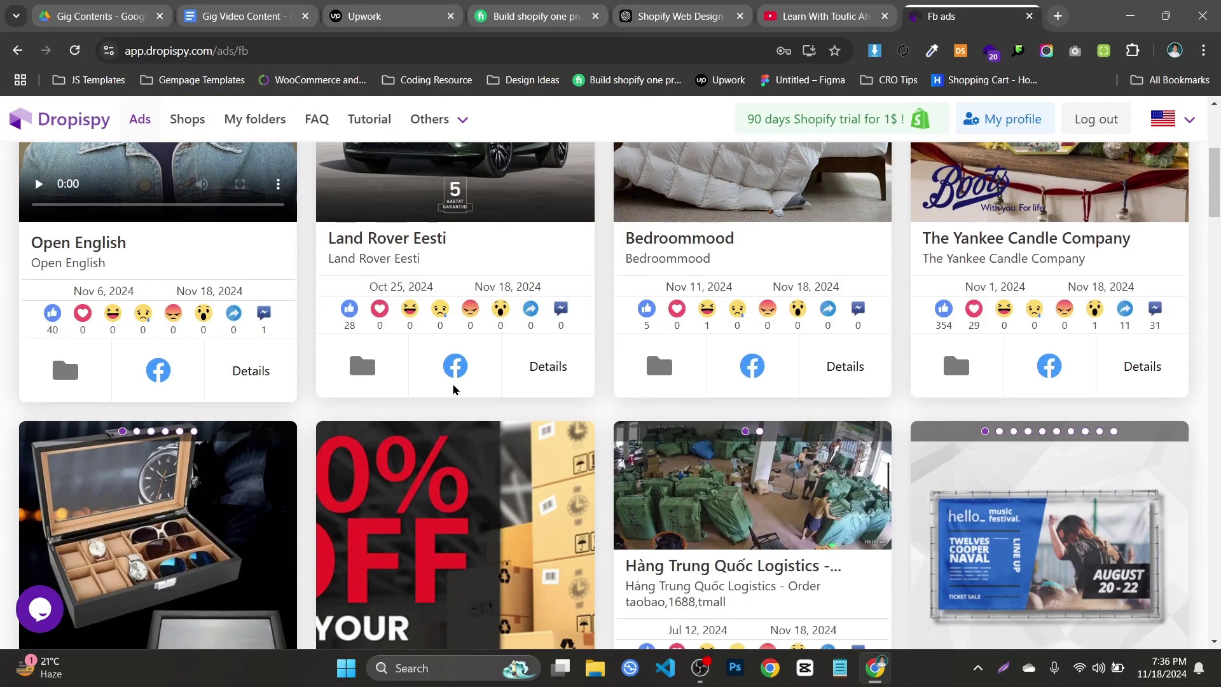
{"action": "scroll", "coordinate": [439, 441], "scroll_direction": "up", "scroll_amount": 5}
{"action": "scroll", "coordinate": [439, 441], "scroll_direction": "down", "scroll_amount": 8}
{"action": "scroll", "coordinate": [62, 318], "scroll_direction": "up", "scroll_amount": 6}
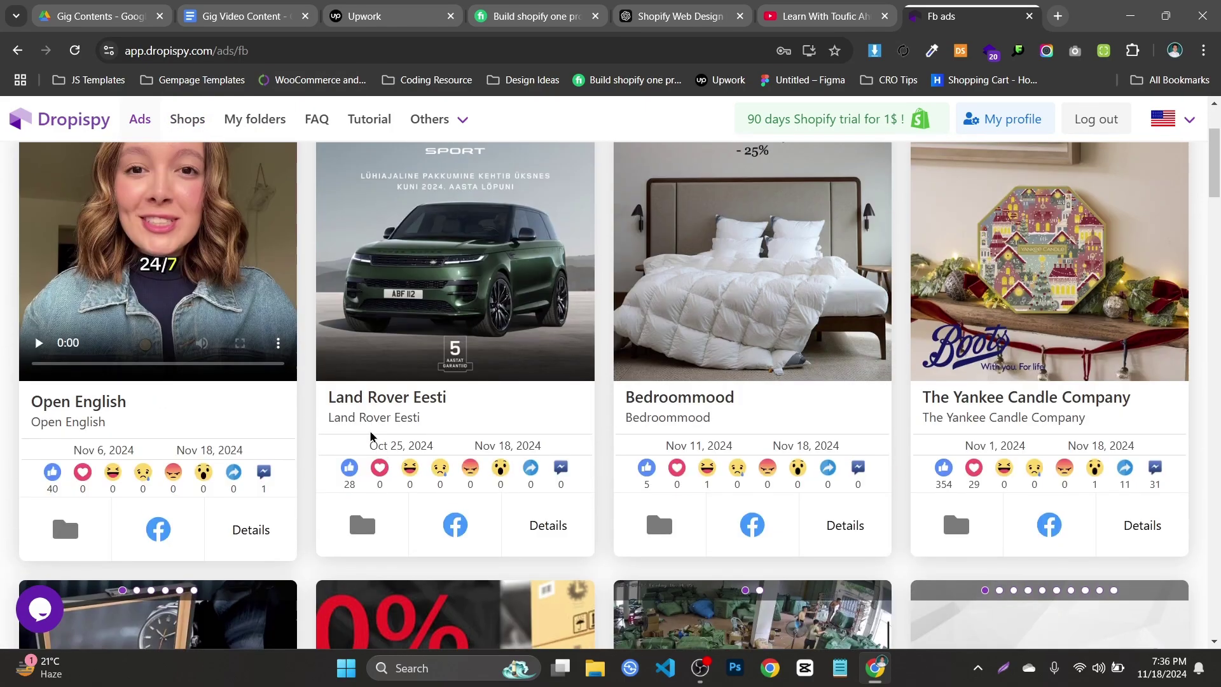
{"action": "scroll", "coordinate": [87, 386], "scroll_direction": "up", "scroll_amount": 1}
{"action": "scroll", "coordinate": [87, 386], "scroll_direction": "up", "scroll_amount": 2}
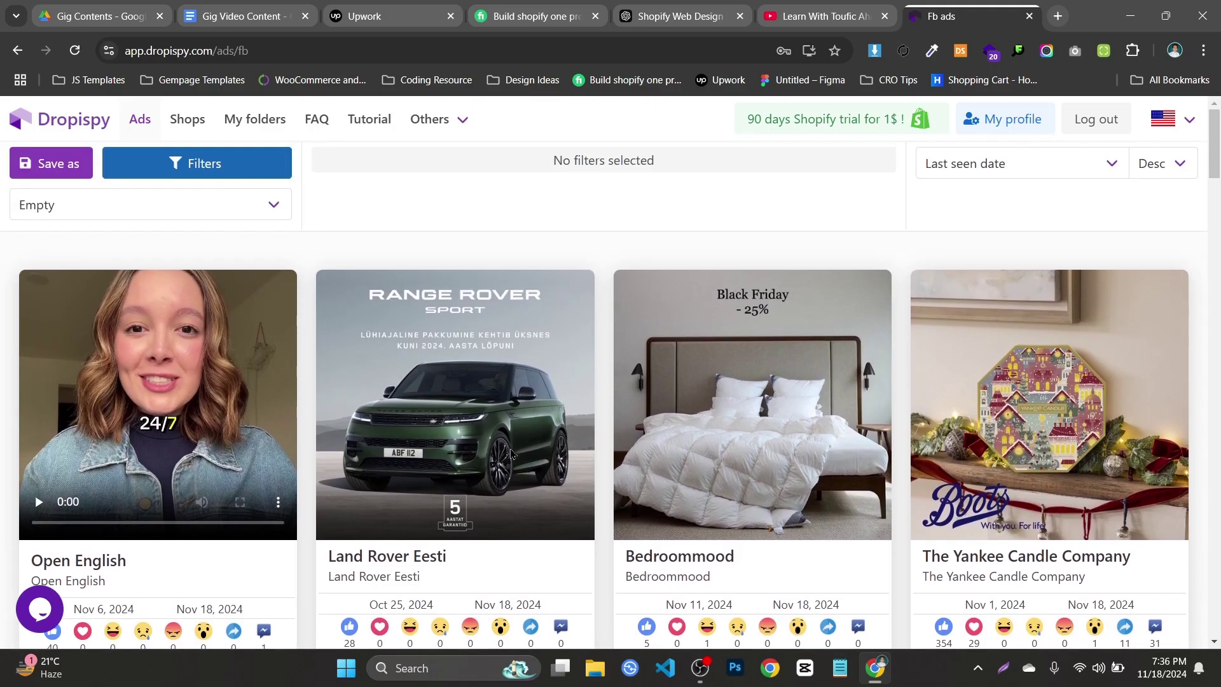
{"action": "scroll", "coordinate": [510, 453], "scroll_direction": "down", "scroll_amount": 3}
{"action": "scroll", "coordinate": [826, 487], "scroll_direction": "down", "scroll_amount": 6}
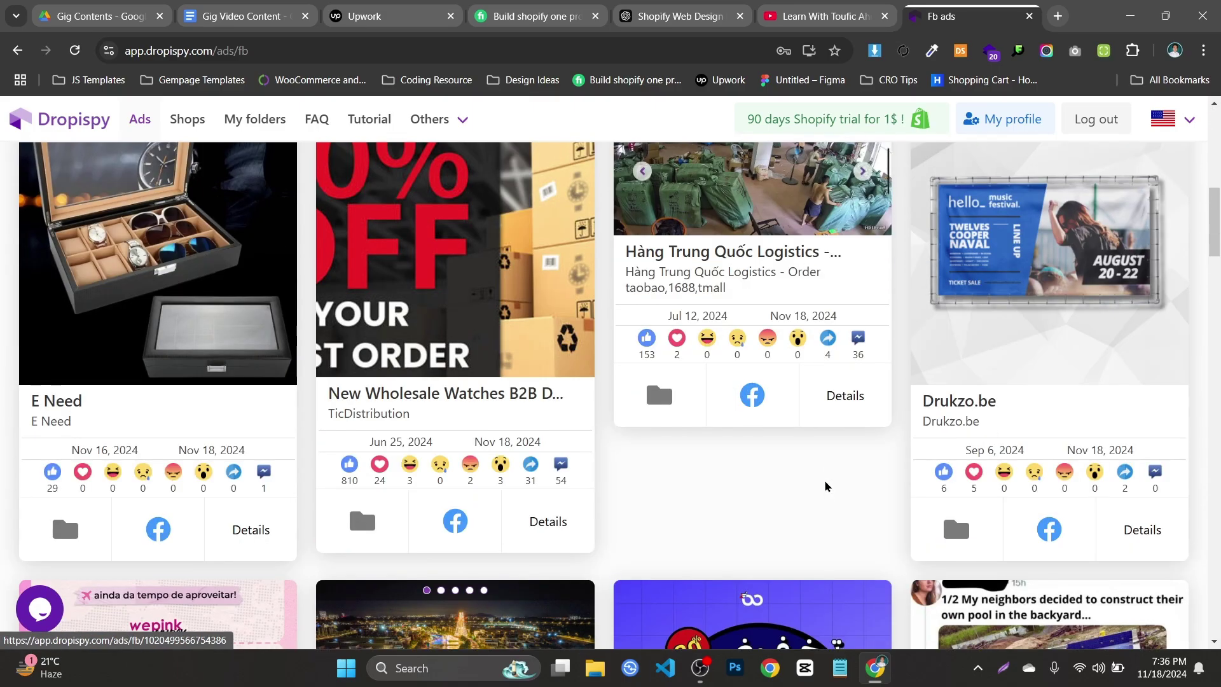
{"action": "scroll", "coordinate": [825, 486], "scroll_direction": "up", "scroll_amount": 6}
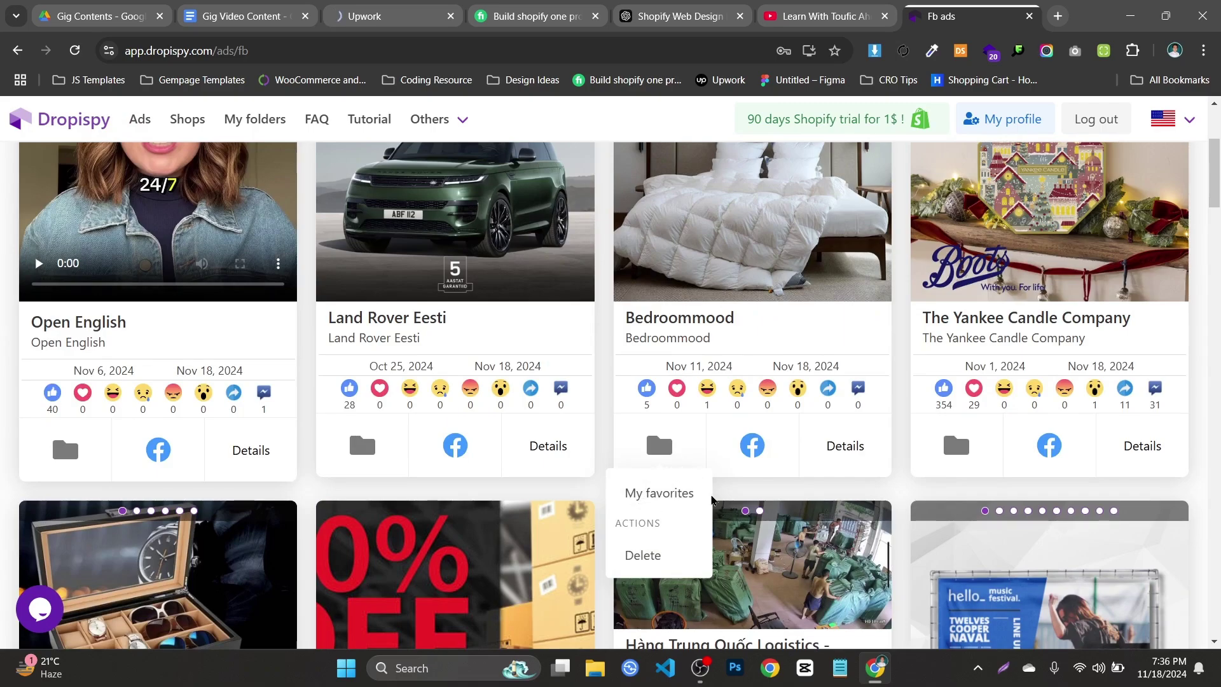
{"action": "scroll", "coordinate": [826, 253], "scroll_direction": "up", "scroll_amount": 2}
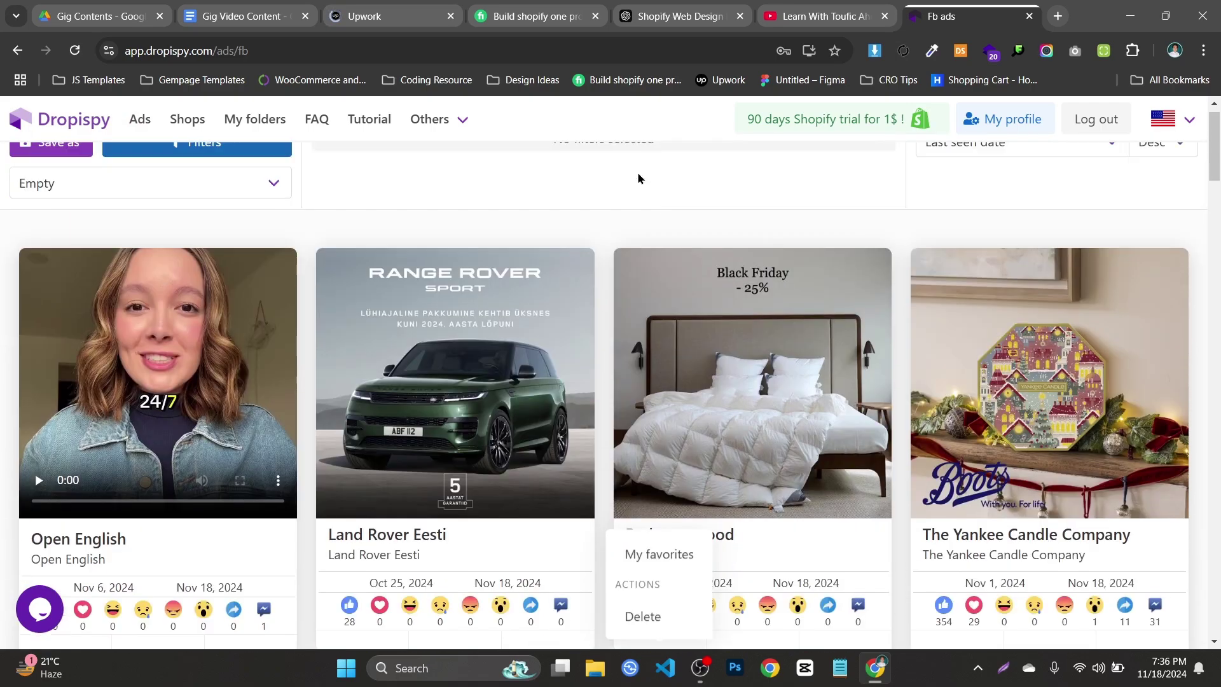
{"action": "scroll", "coordinate": [1003, 299], "scroll_direction": "down", "scroll_amount": 5}
{"action": "scroll", "coordinate": [854, 230], "scroll_direction": "up", "scroll_amount": 5}
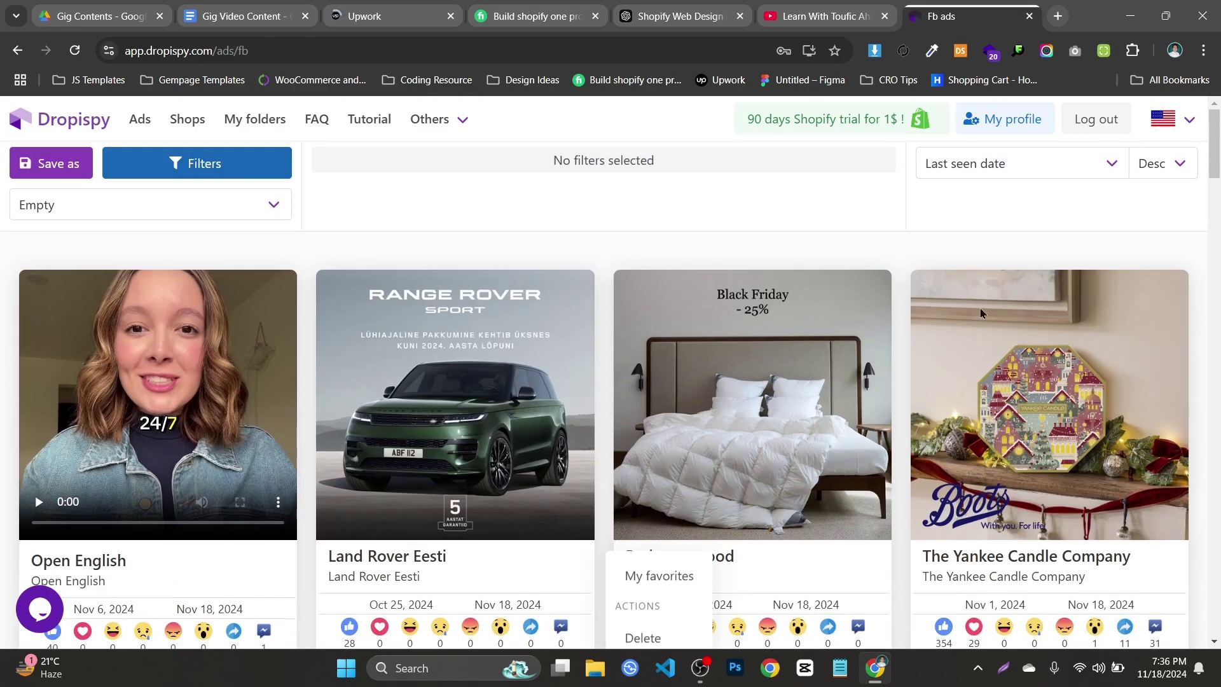
- Apply the Dropshipping filter preset to the Facebook ads feed and look through the matching ads
{"action": "left_click", "coordinate": [118, 207]}
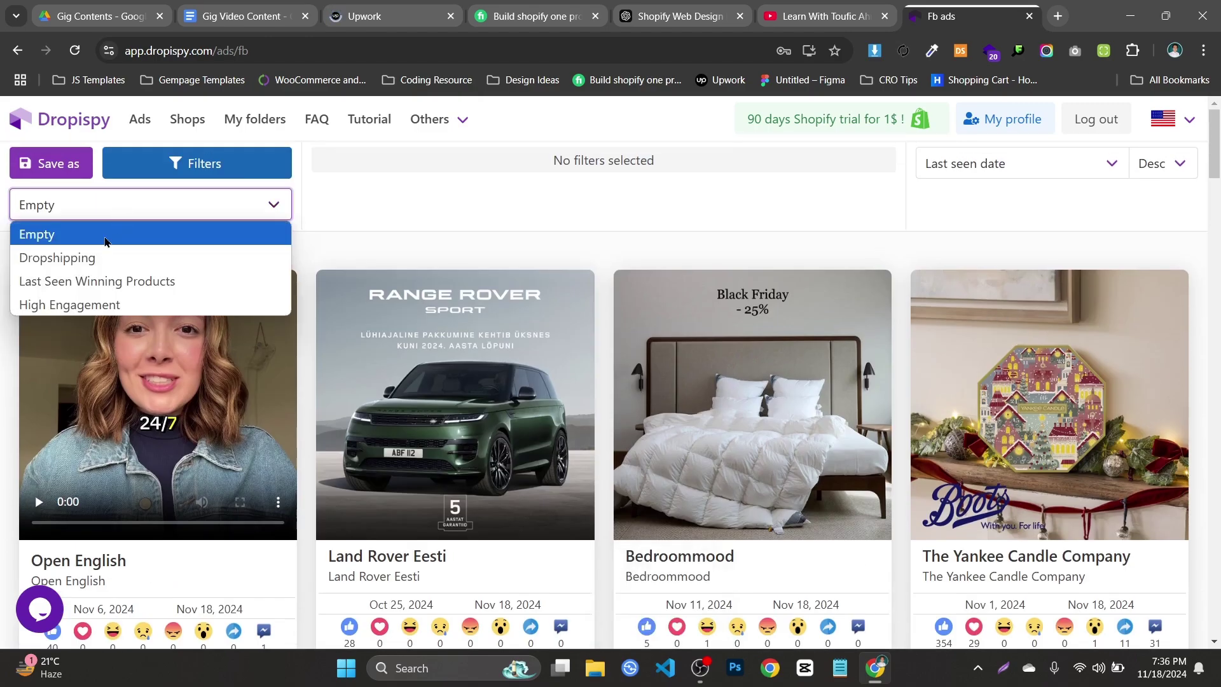
{"action": "left_click", "coordinate": [83, 256]}
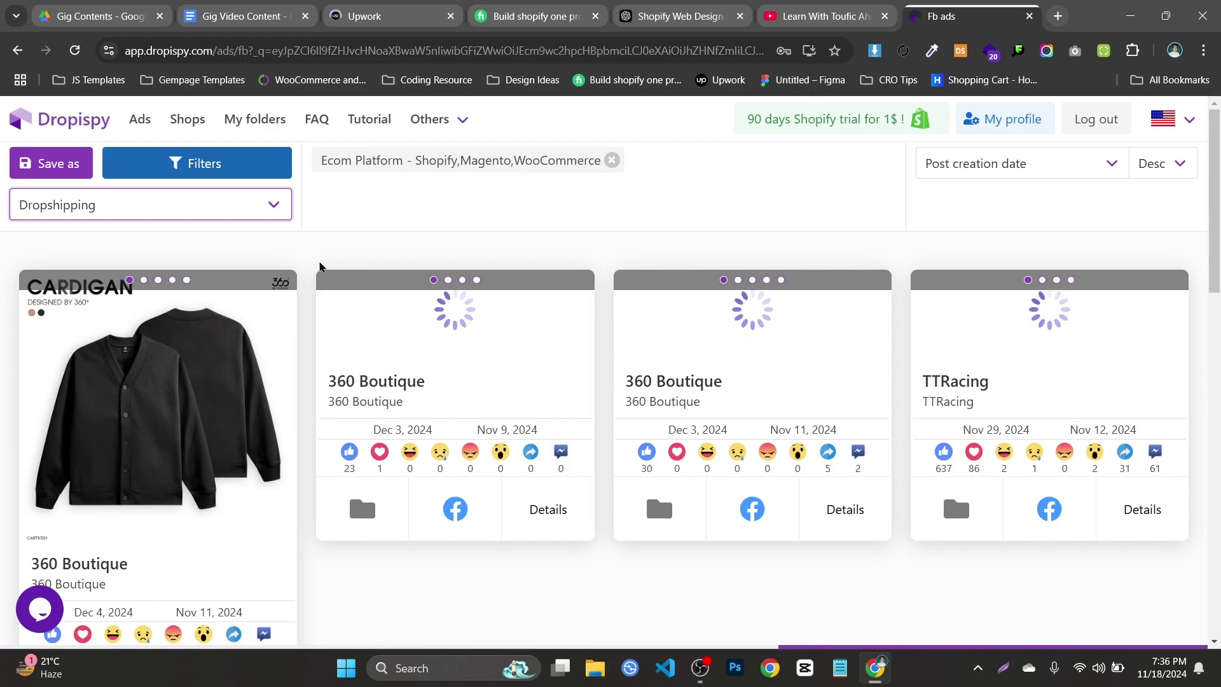
{"action": "scroll", "coordinate": [613, 432], "scroll_direction": "down", "scroll_amount": 5}
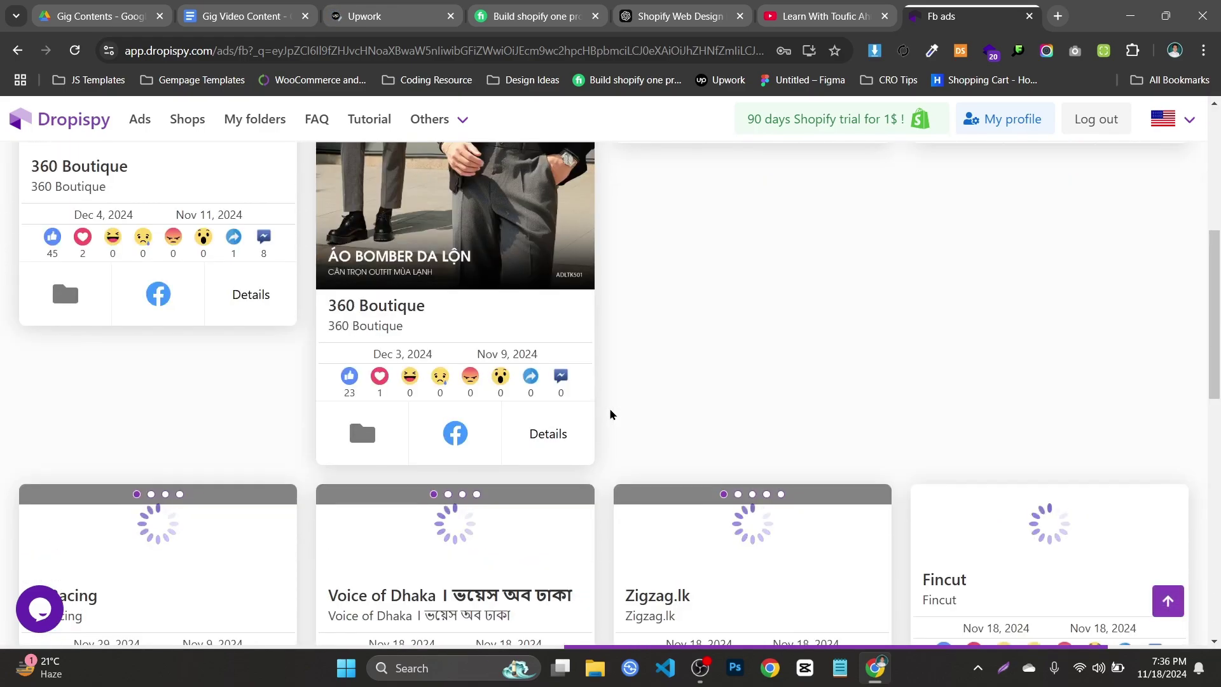
{"action": "scroll", "coordinate": [610, 414], "scroll_direction": "down", "scroll_amount": 3}
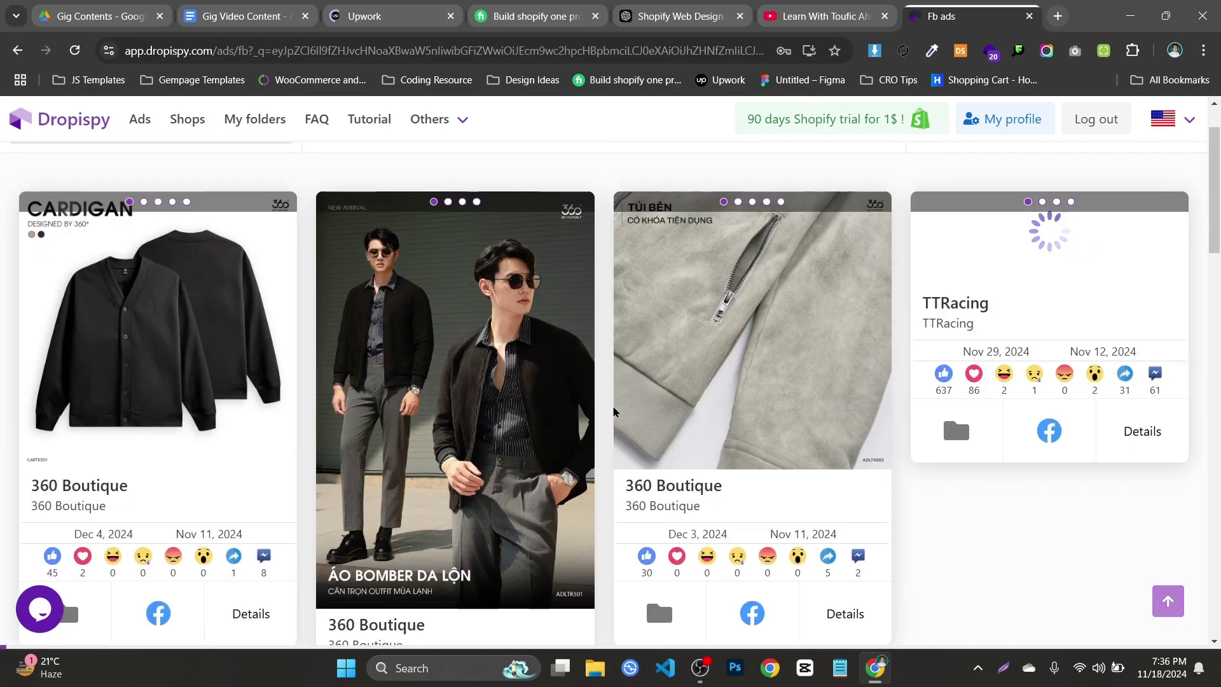
{"action": "scroll", "coordinate": [613, 412], "scroll_direction": "up", "scroll_amount": 1}
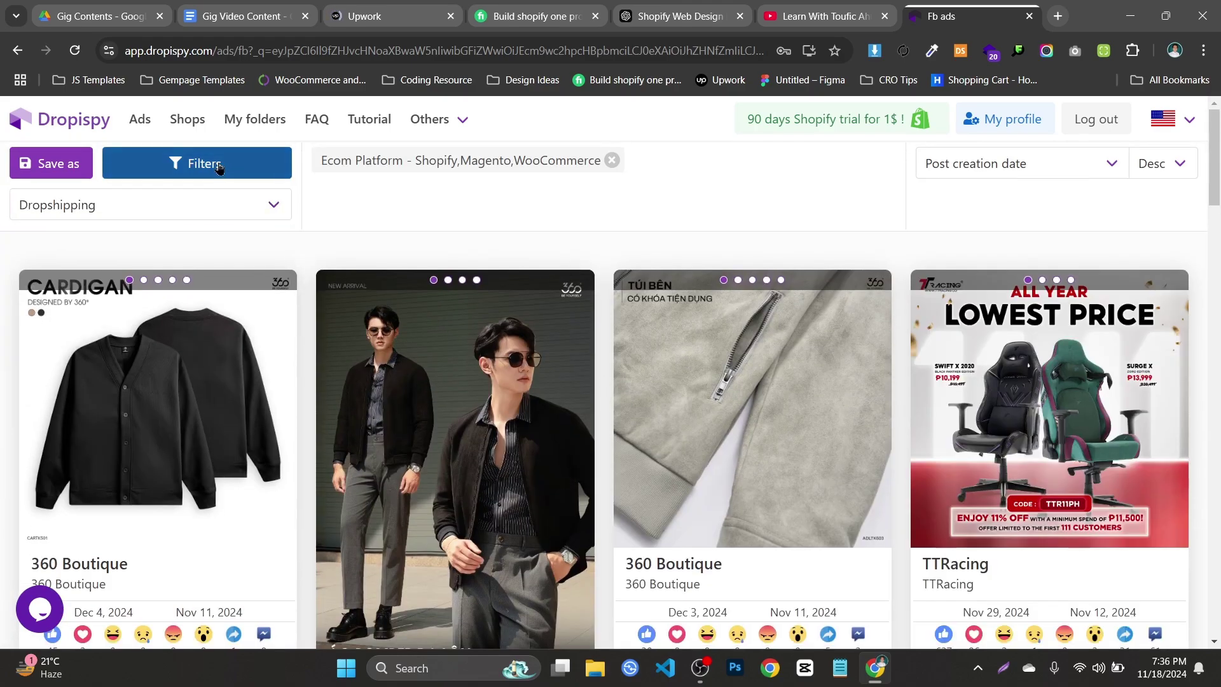
- Open the search filters and set the text search to "Baby Product"
{"action": "left_click", "coordinate": [249, 172]}
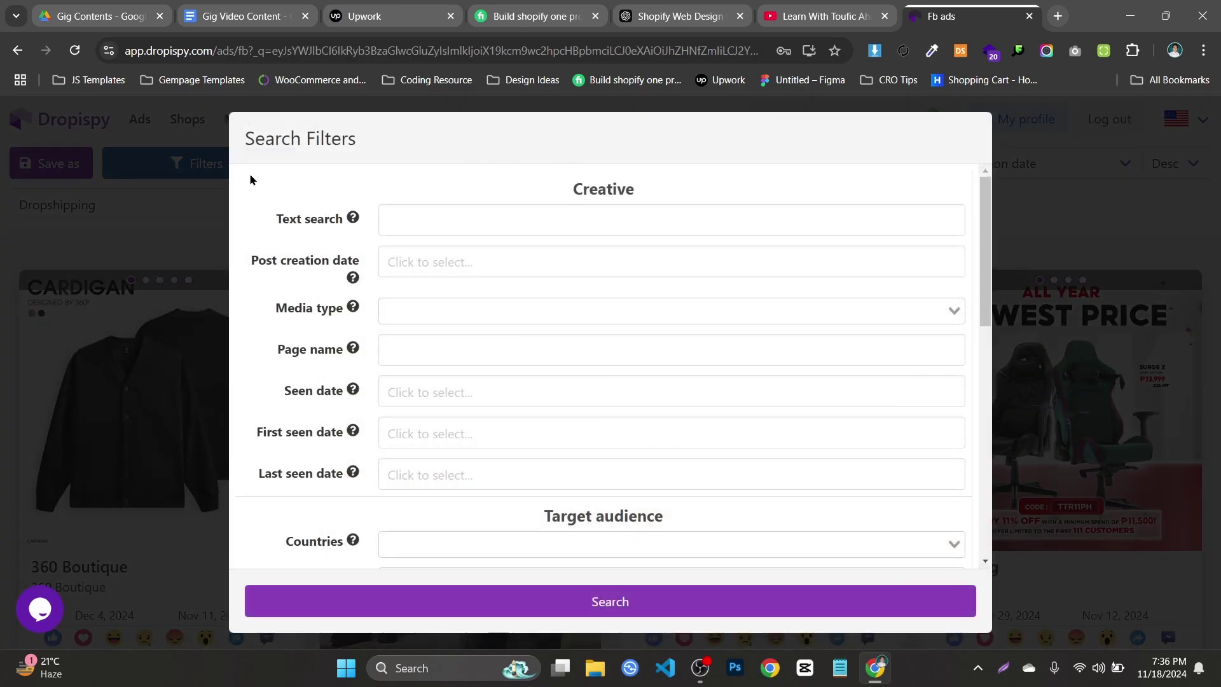
{"action": "left_click", "coordinate": [466, 221]}
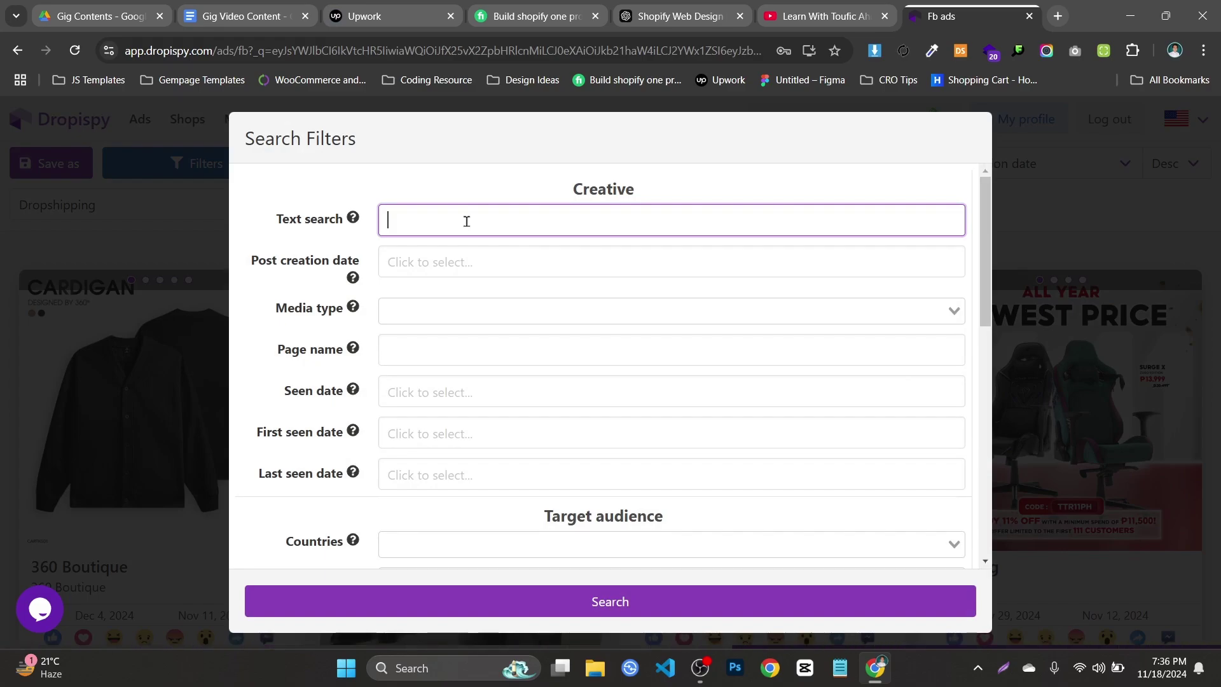
{"action": "type", "text": "Baby "}
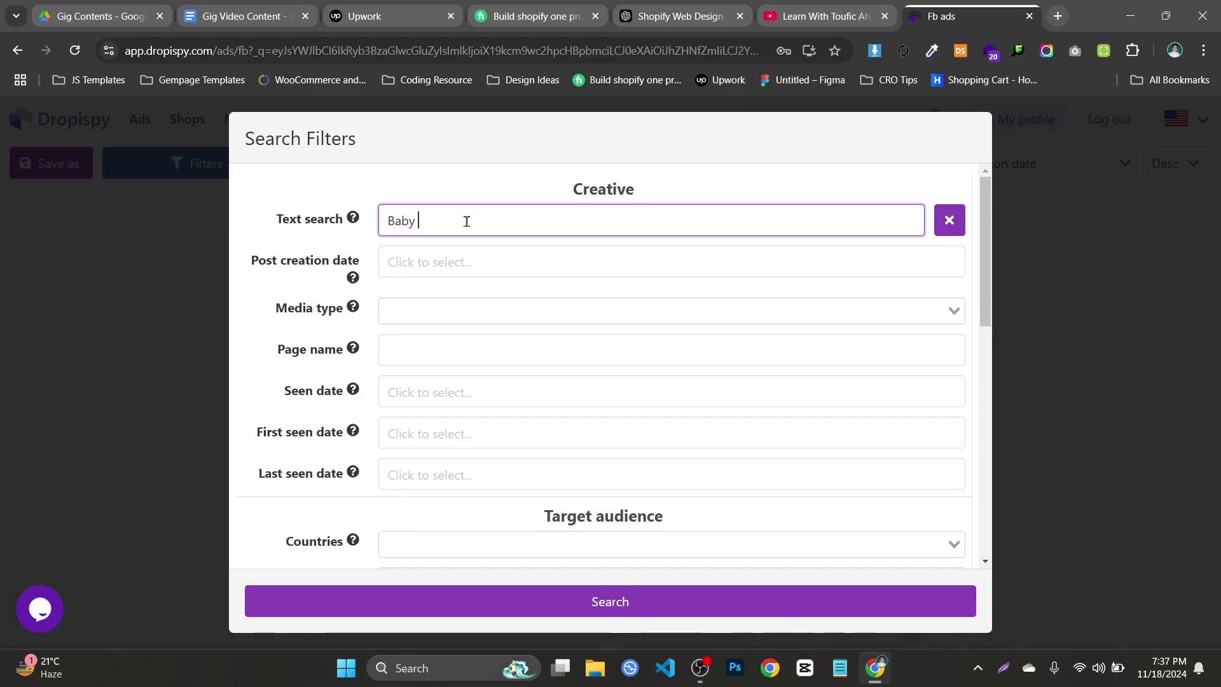
{"action": "type", "text": "Product"}
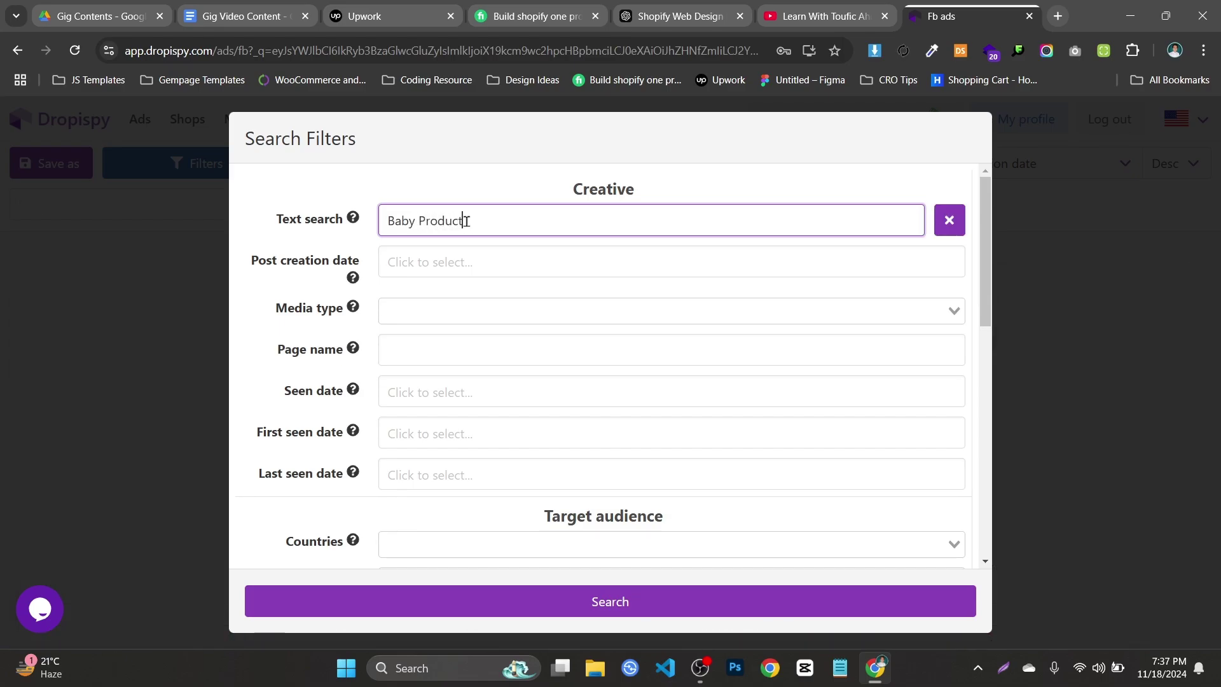
- Set the post creation date range to 11/8/2024 - 11/18/2024, checking today's date in the system calendar
{"action": "left_click", "coordinate": [482, 270]}
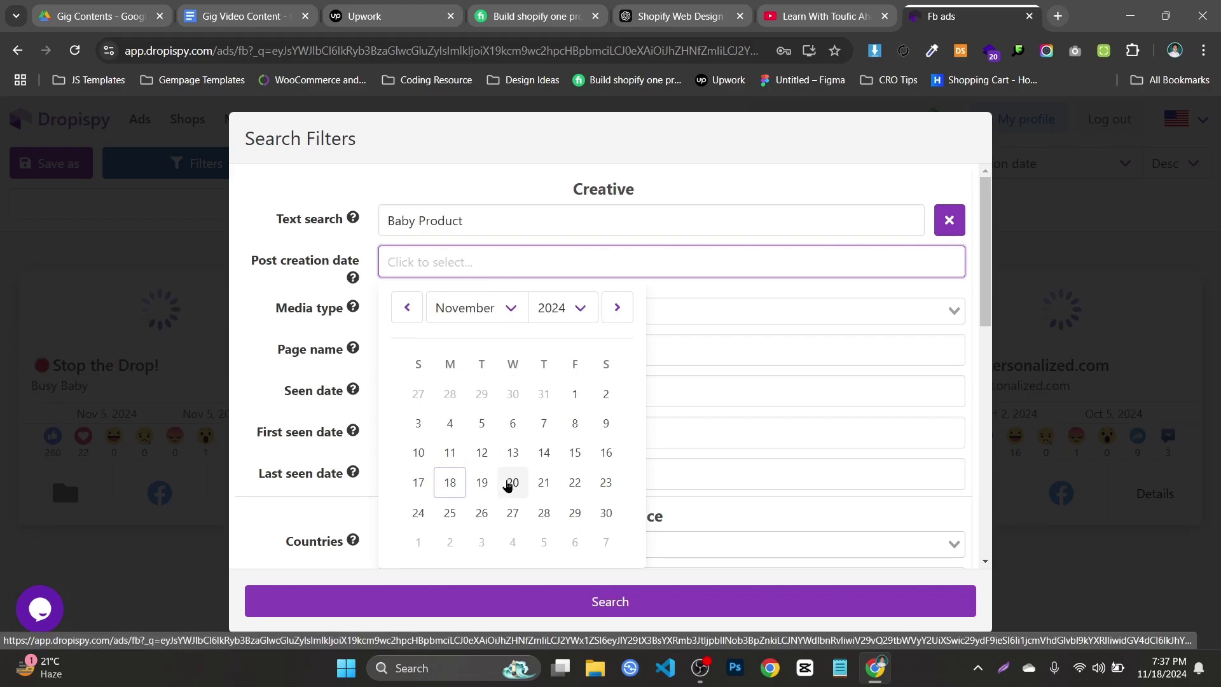
{"action": "left_click", "coordinate": [1169, 667]}
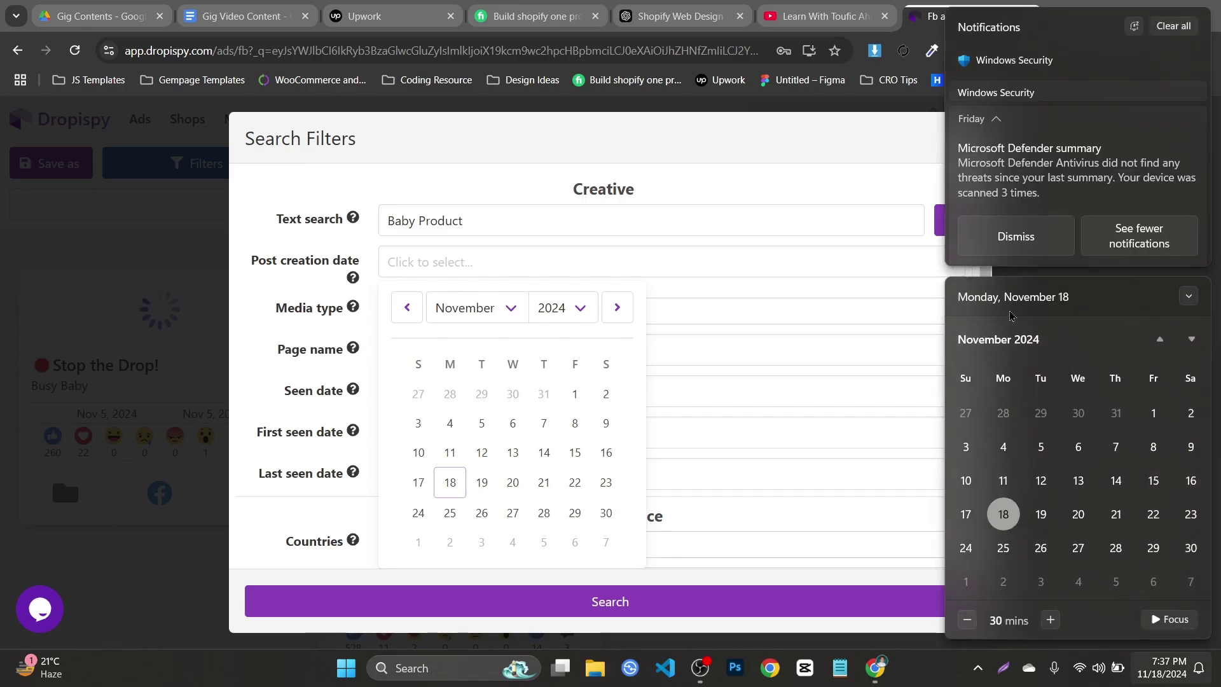
{"action": "left_click", "coordinate": [450, 485]}
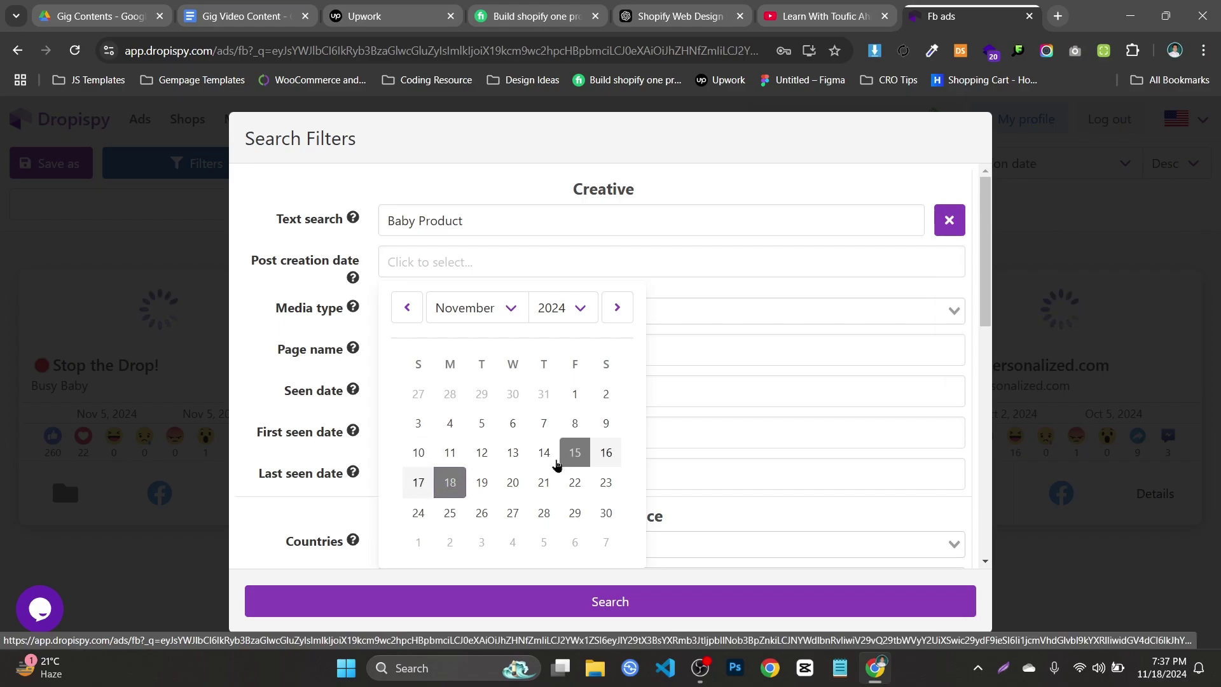
{"action": "left_click", "coordinate": [576, 423]}
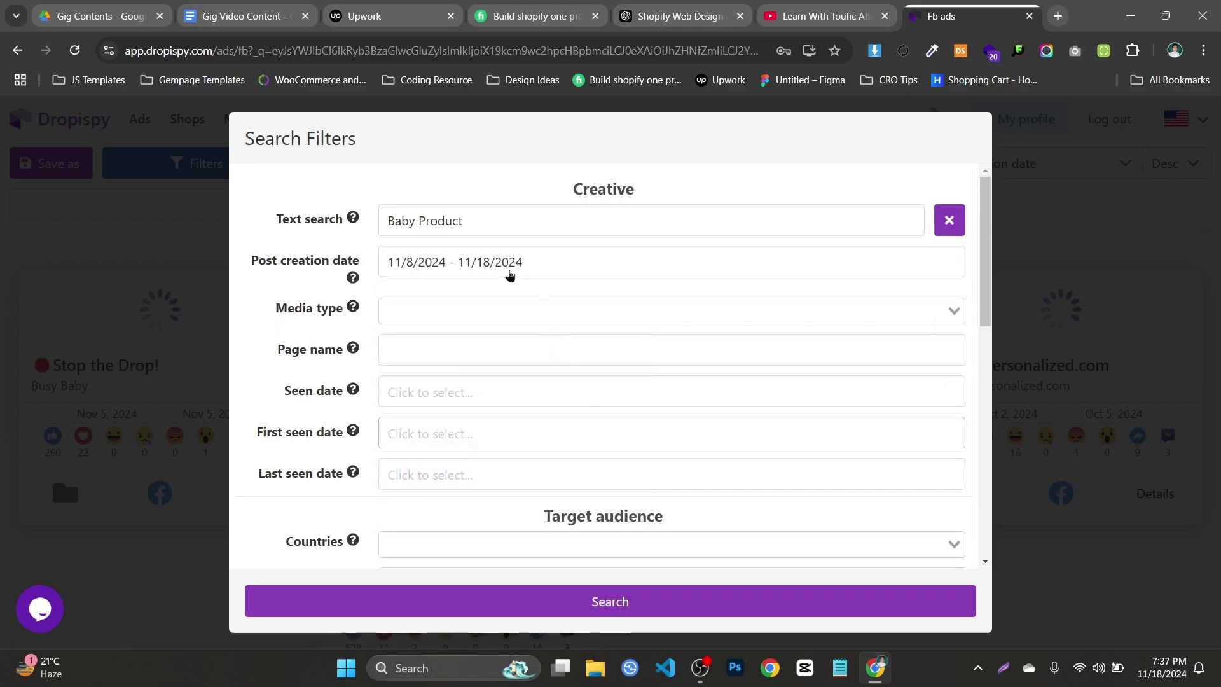
- Change the post creation date range to 11/18/2024 - 11/22/2024
{"action": "left_click", "coordinate": [572, 263]}
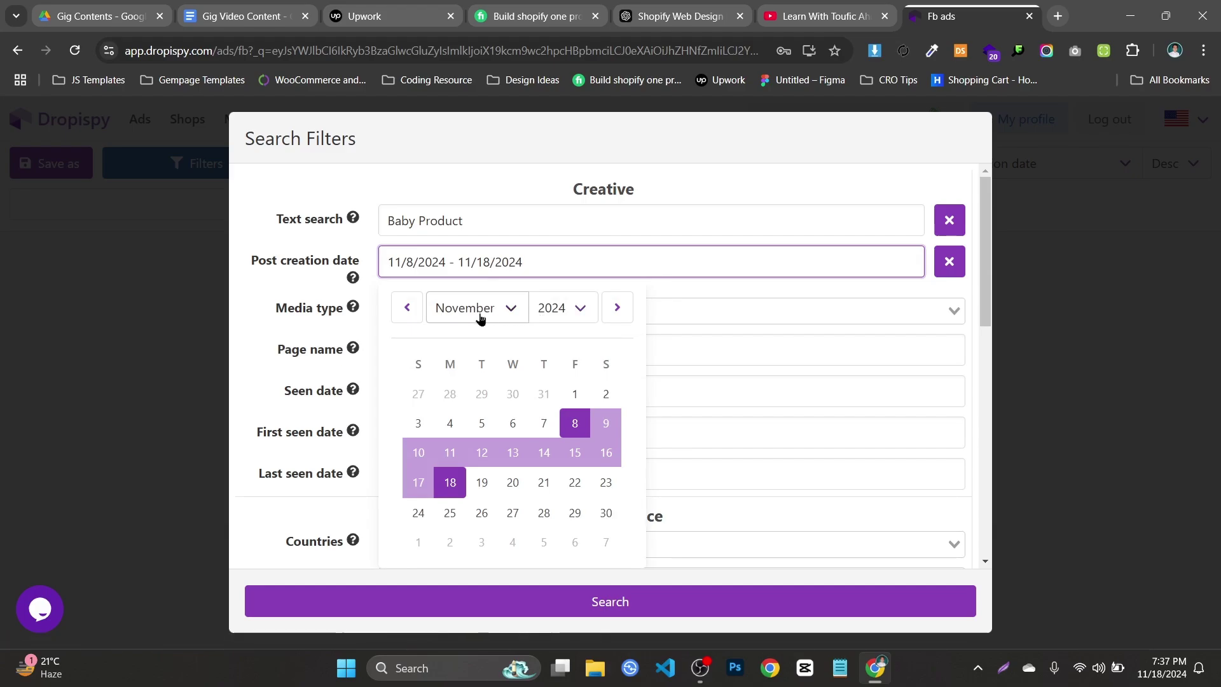
{"action": "left_click", "coordinate": [577, 488]}
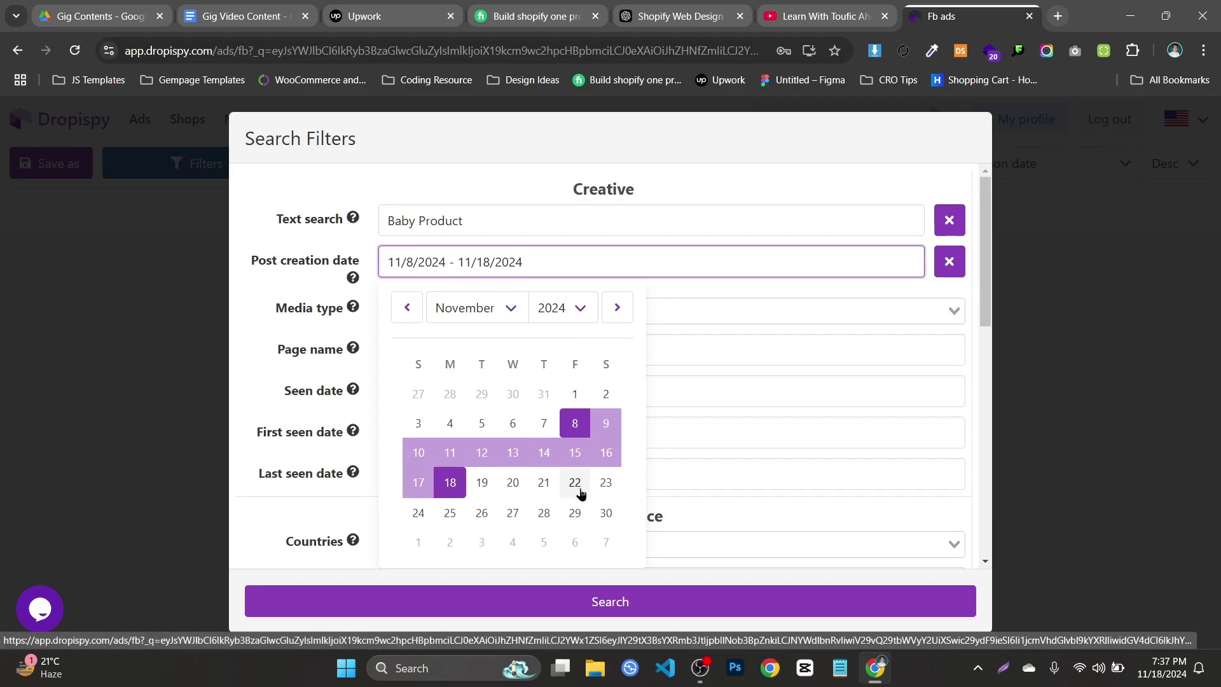
{"action": "left_click", "coordinate": [461, 487]}
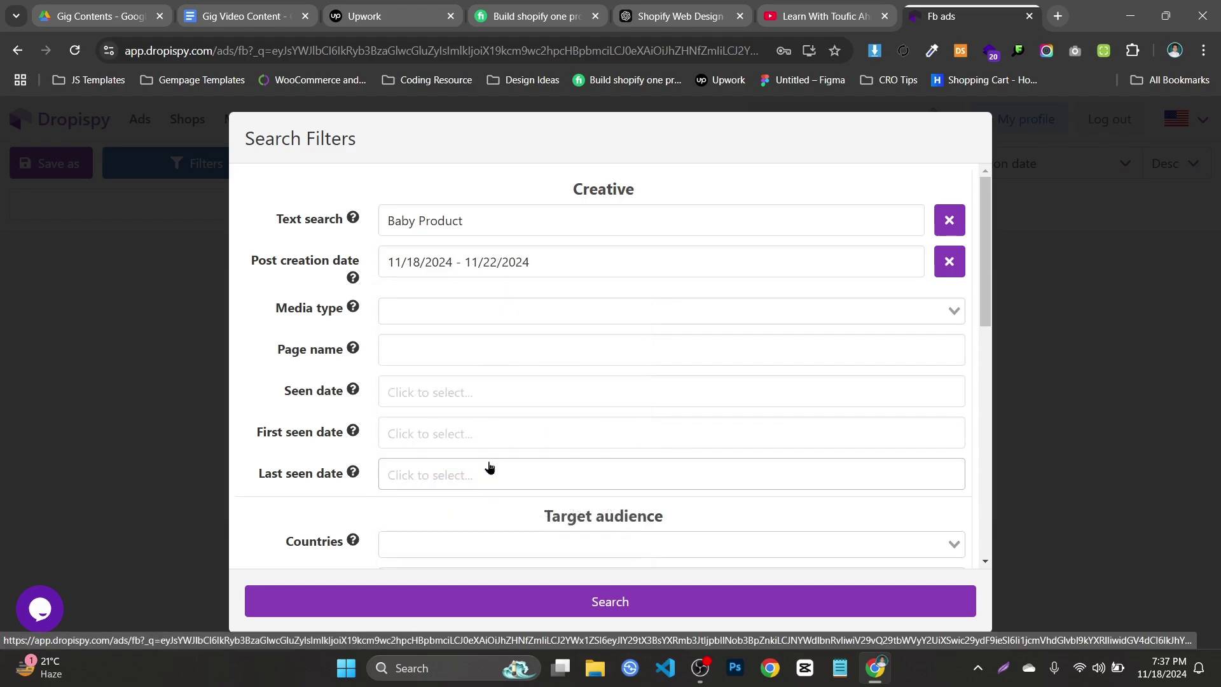
- Change the post creation date range to 11/1/2024 - 11/18/2024
{"action": "left_click", "coordinate": [502, 270]}
{"action": "left_click", "coordinate": [581, 395]}
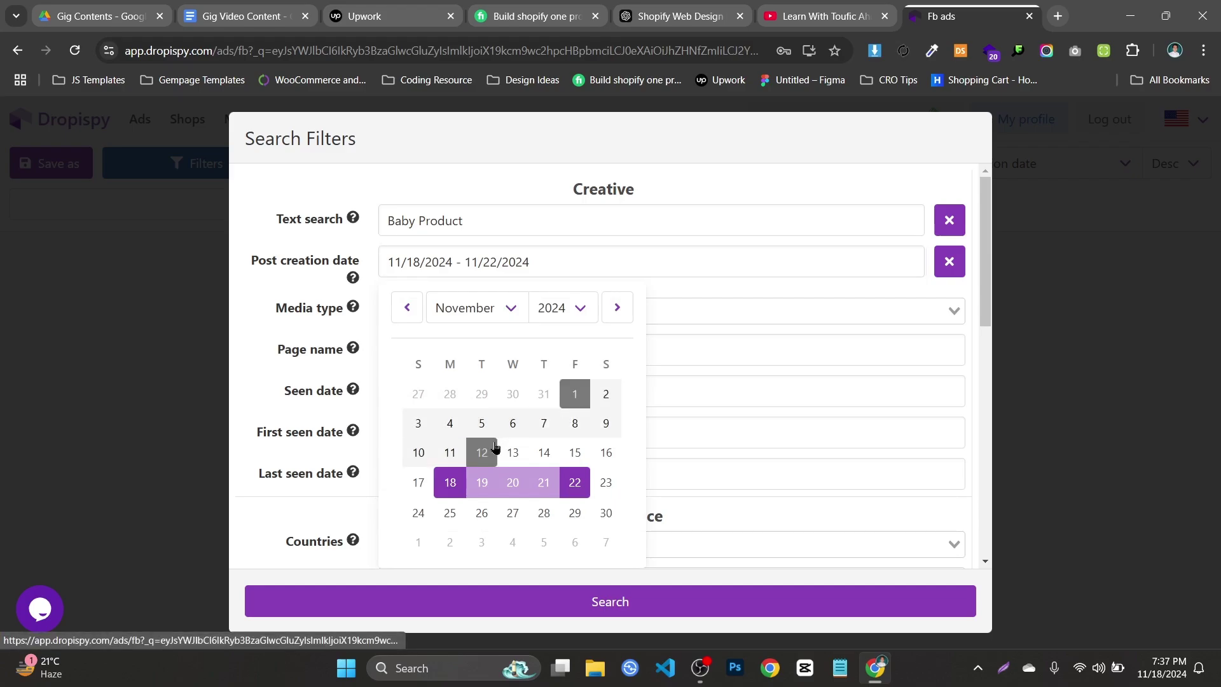
{"action": "left_click", "coordinate": [451, 482]}
{"action": "left_click", "coordinate": [389, 265]}
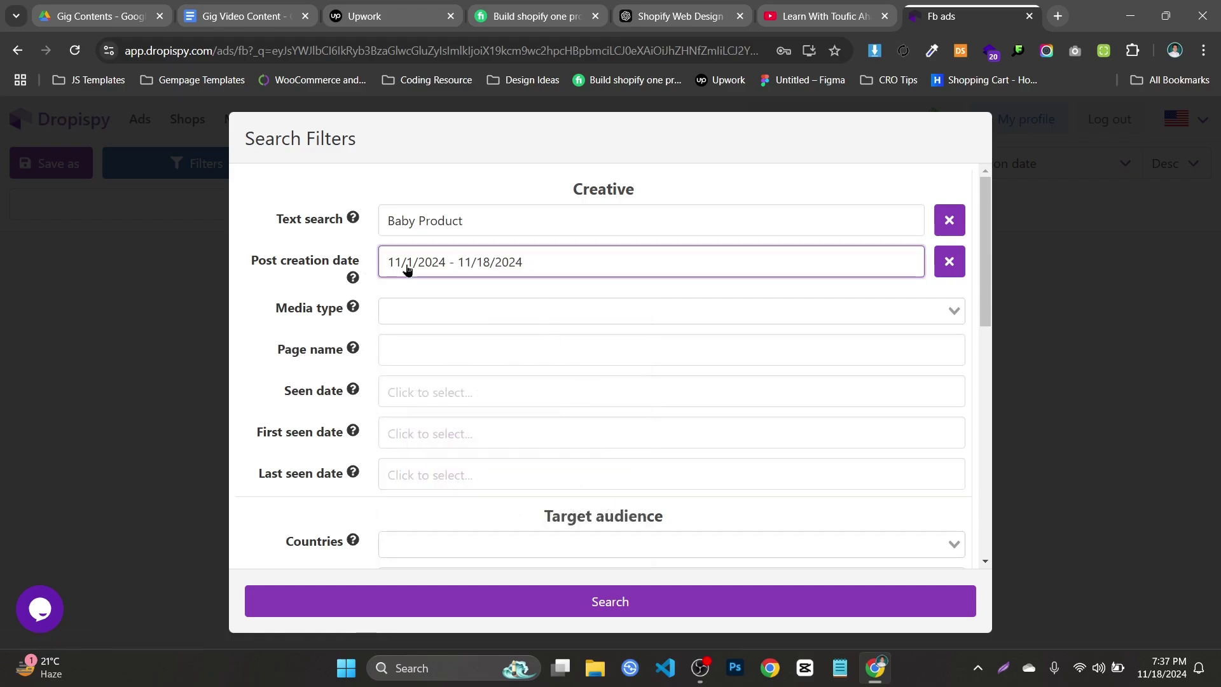
- Set the media type filter to Video
{"action": "left_click", "coordinate": [736, 306]}
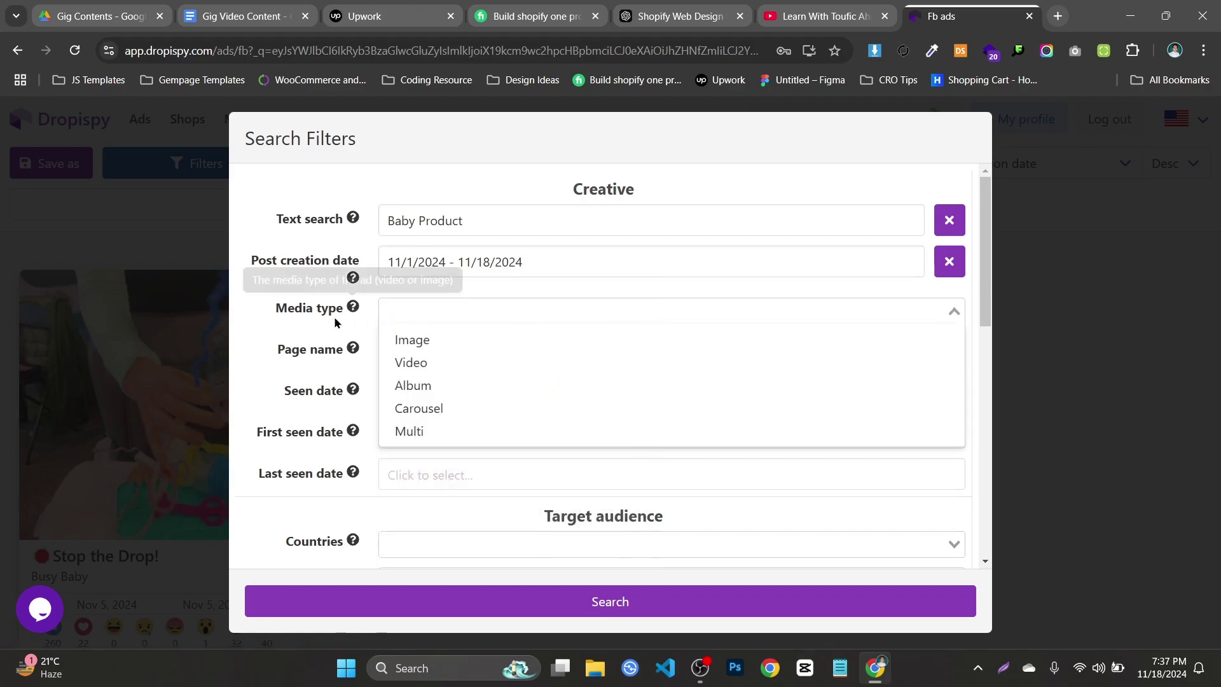
{"action": "left_click", "coordinate": [420, 364]}
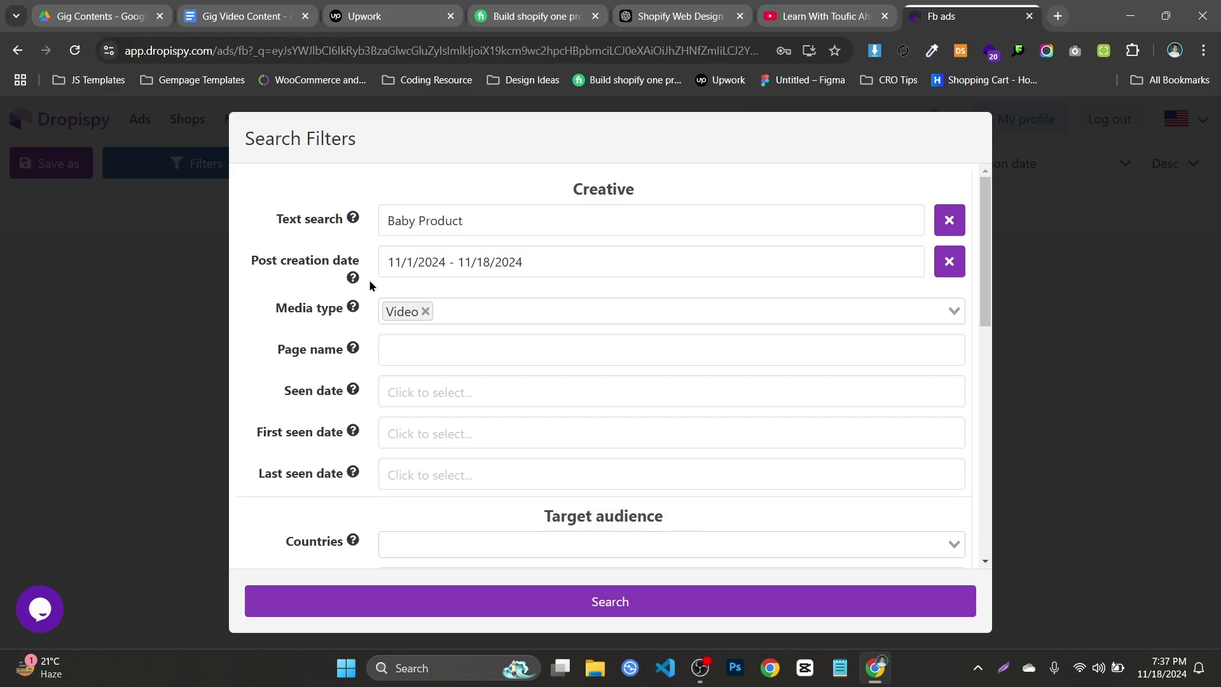
{"action": "left_click", "coordinate": [450, 342]}
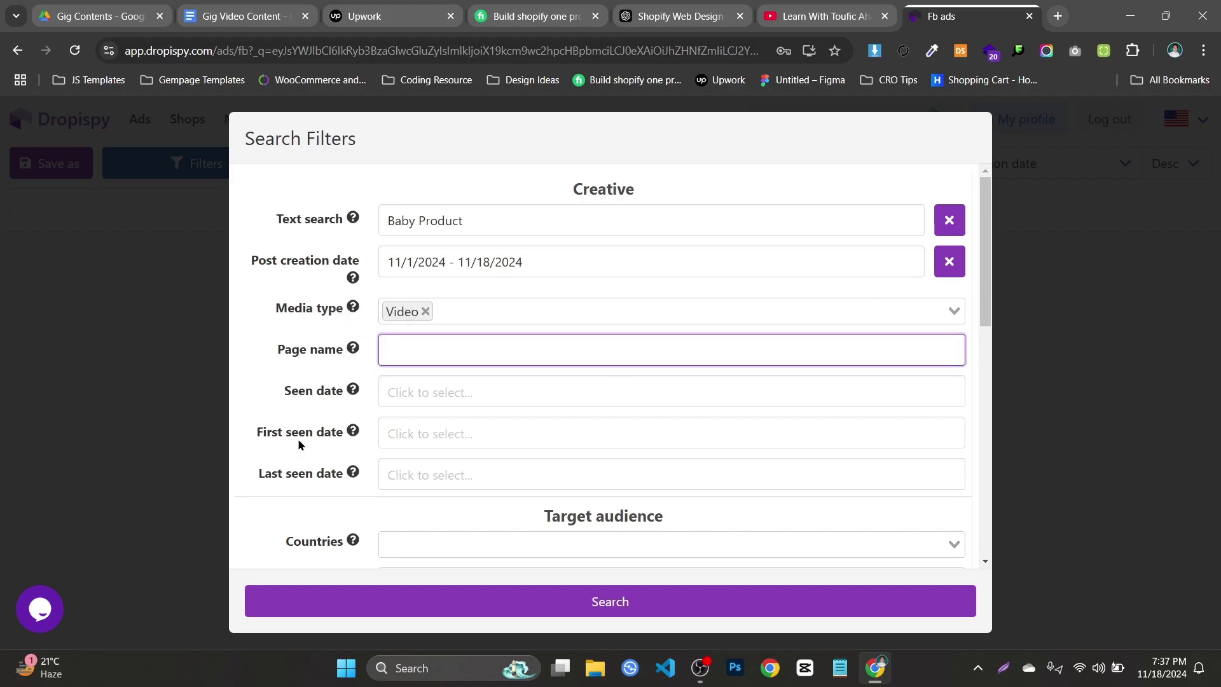
- Set the seen date range to 11/14/2024 - 11/18/2024
{"action": "left_click", "coordinate": [518, 391]}
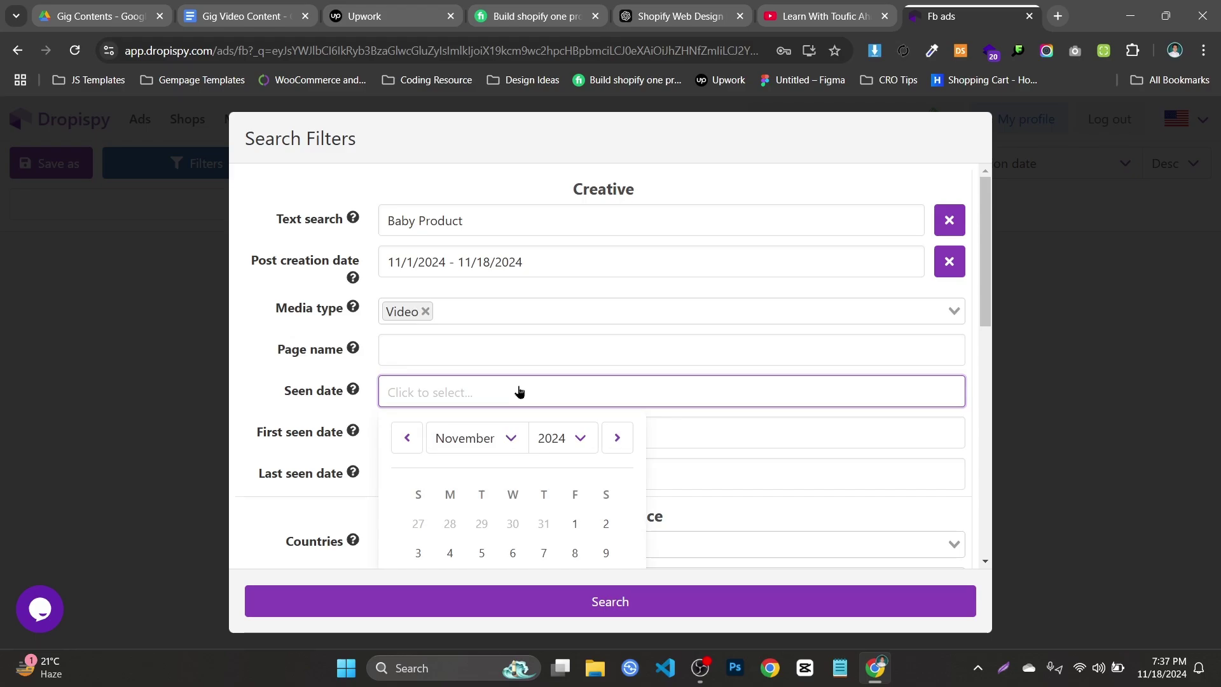
{"action": "scroll", "coordinate": [528, 391], "scroll_direction": "down", "scroll_amount": 3}
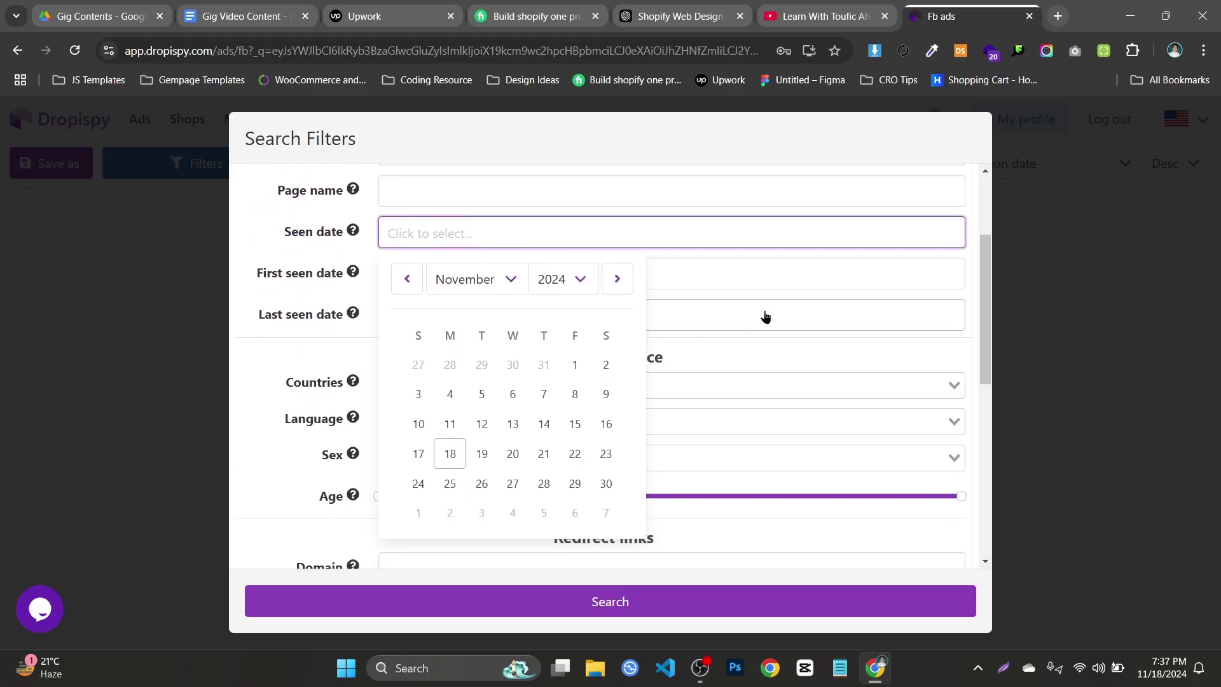
{"action": "left_click", "coordinate": [451, 454]}
{"action": "scroll", "coordinate": [712, 340], "scroll_direction": "up", "scroll_amount": 3}
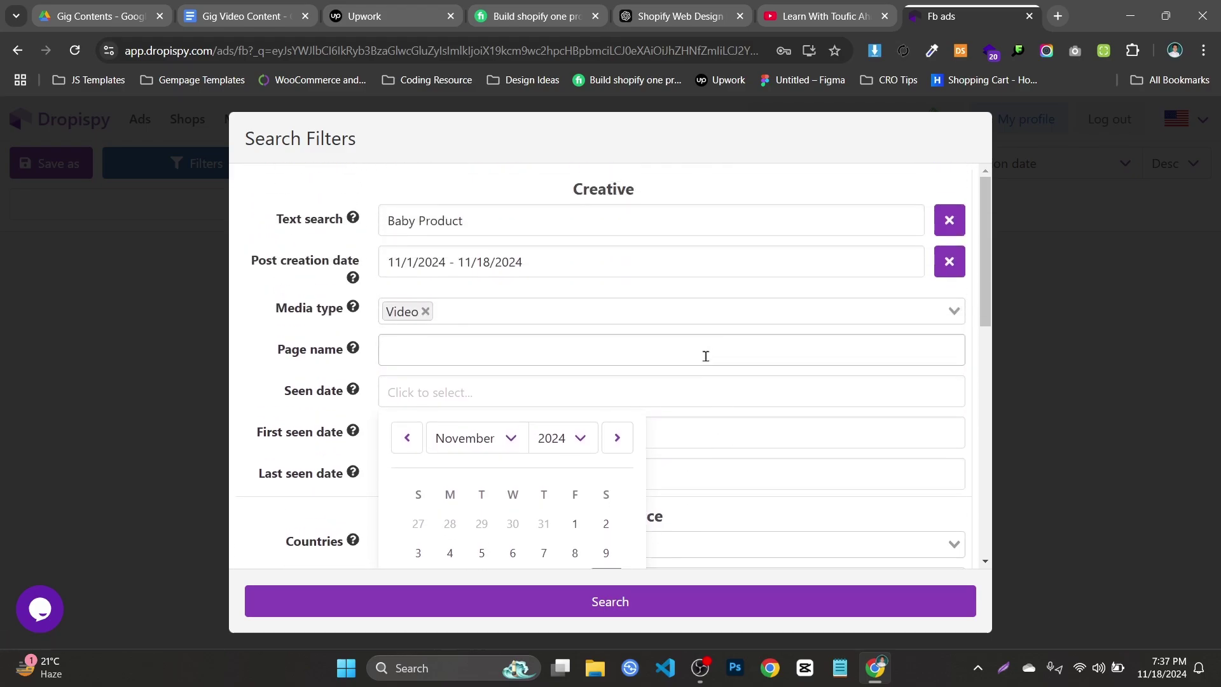
{"action": "scroll", "coordinate": [699, 356], "scroll_direction": "down", "scroll_amount": 3}
{"action": "left_click", "coordinate": [538, 432]}
{"action": "scroll", "coordinate": [422, 360], "scroll_direction": "up", "scroll_amount": 2}
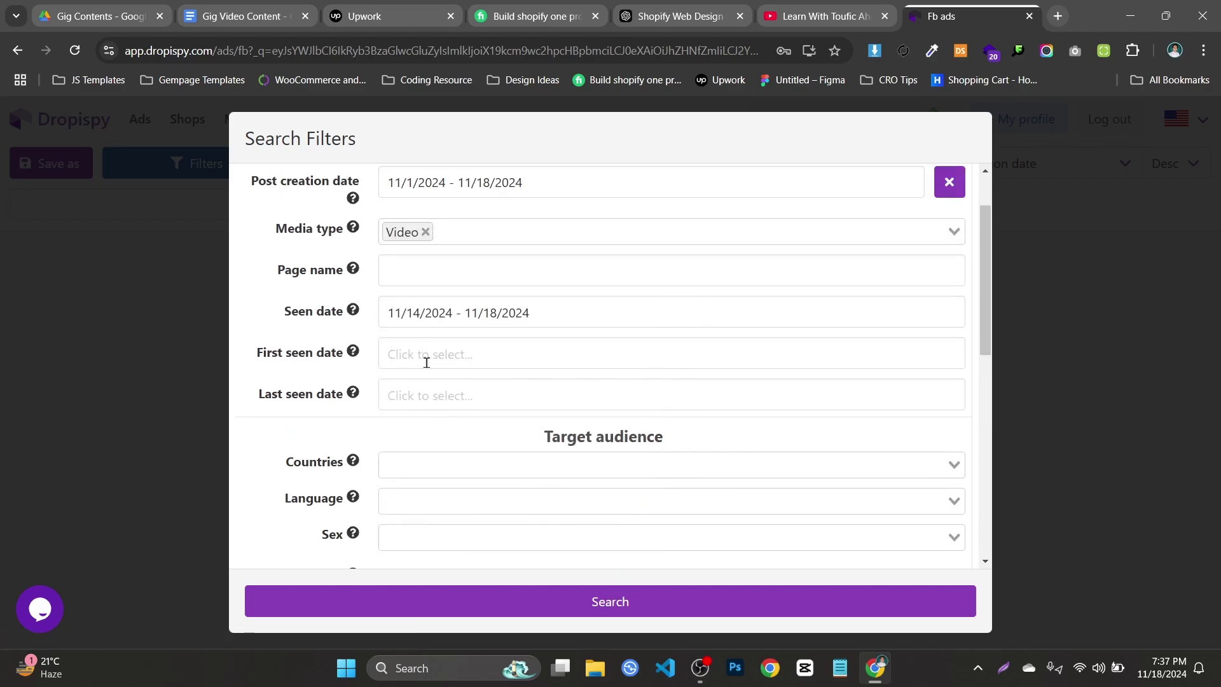
- Change the seen date range to 11/17/2024 - 11/18/2024
{"action": "mouse_move", "coordinate": [354, 312]}
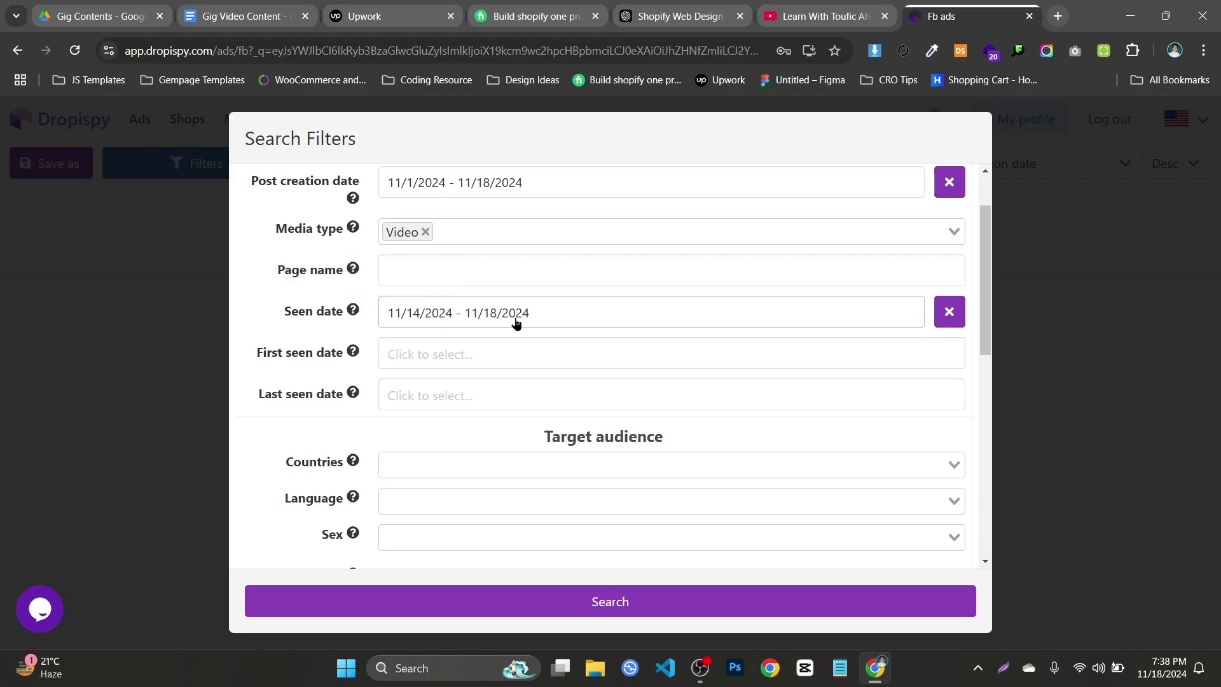
{"action": "left_click", "coordinate": [585, 314]}
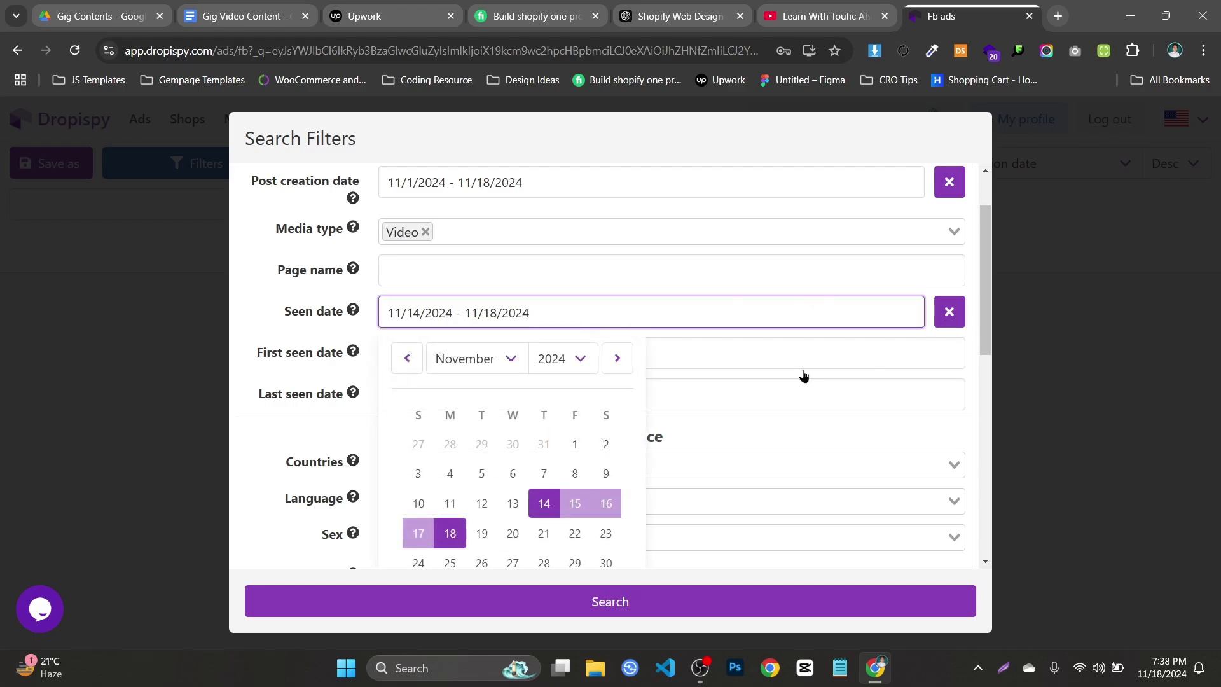
{"action": "left_click", "coordinate": [417, 532]}
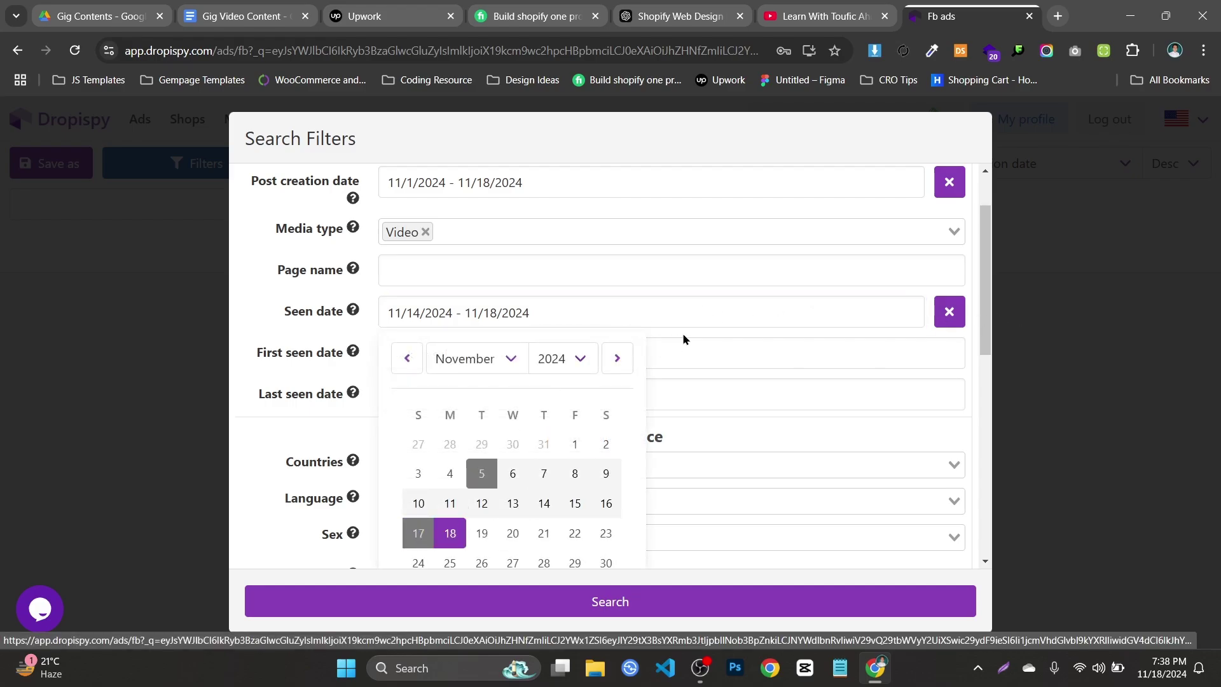
{"action": "left_click", "coordinate": [442, 535]}
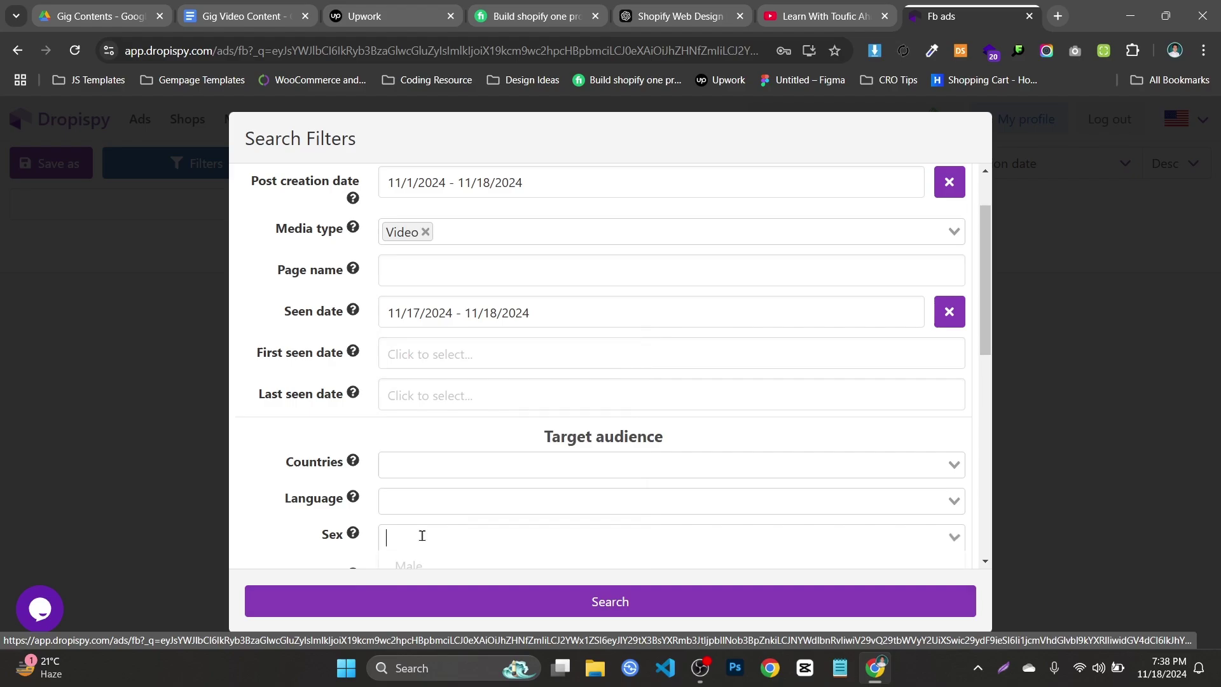
{"action": "left_click", "coordinate": [606, 364]}
{"action": "left_click", "coordinate": [607, 321]}
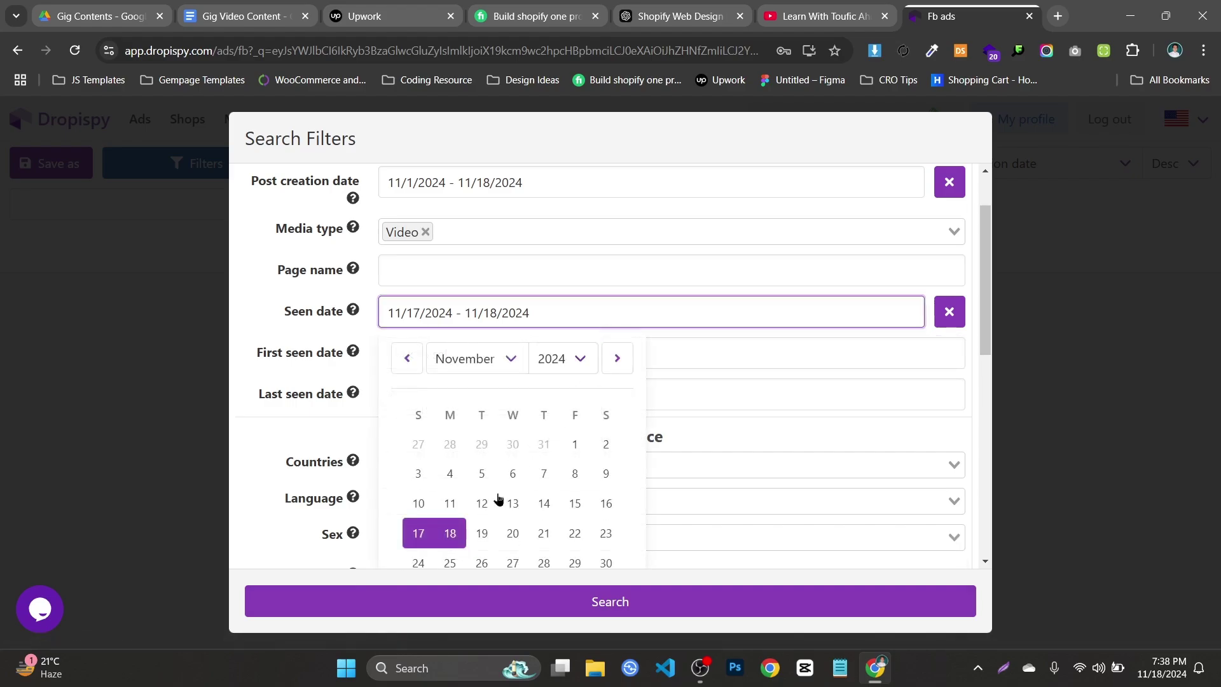
{"action": "left_click", "coordinate": [642, 345]}
{"action": "left_click", "coordinate": [583, 281]}
- Set the first seen date range to 11/3/2024 - 11/9/2024
{"action": "left_click", "coordinate": [678, 352]}
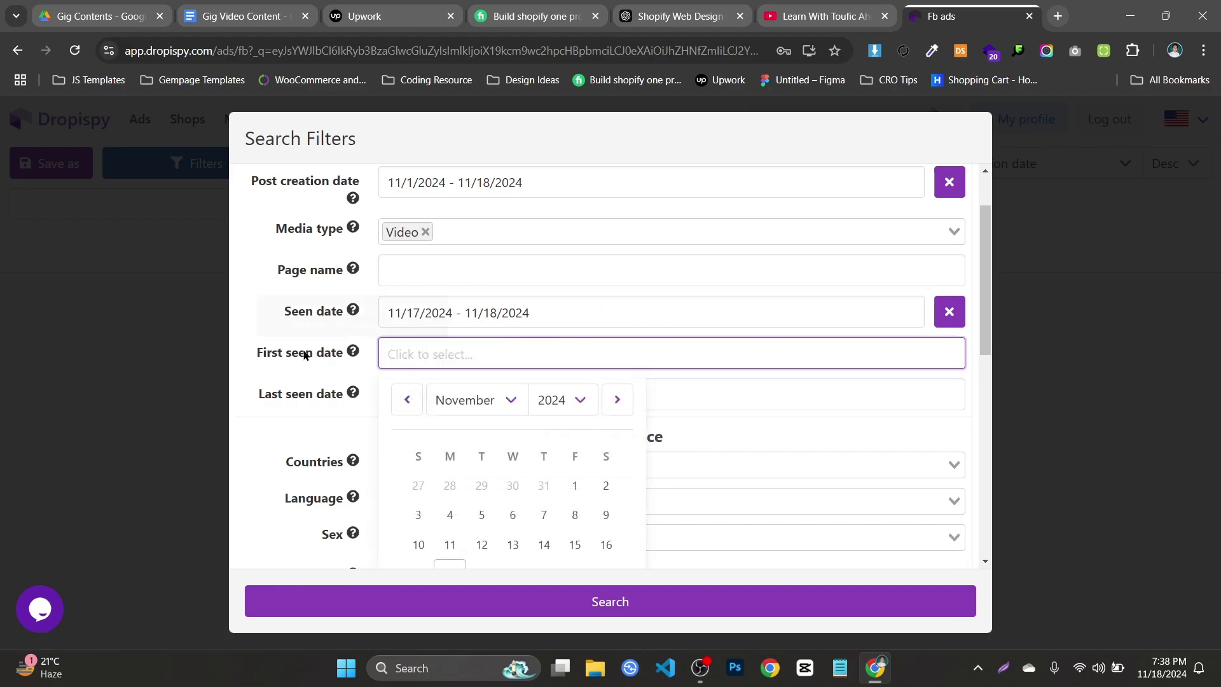
{"action": "left_click", "coordinate": [604, 515]}
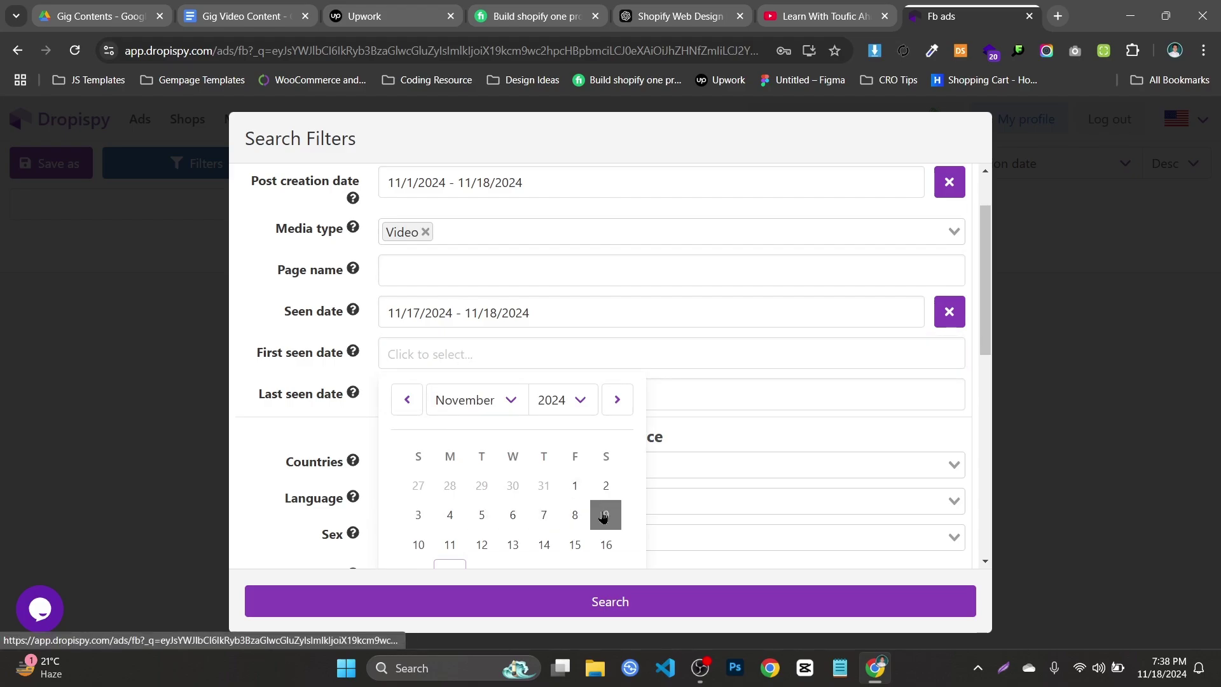
{"action": "left_click", "coordinate": [605, 349]}
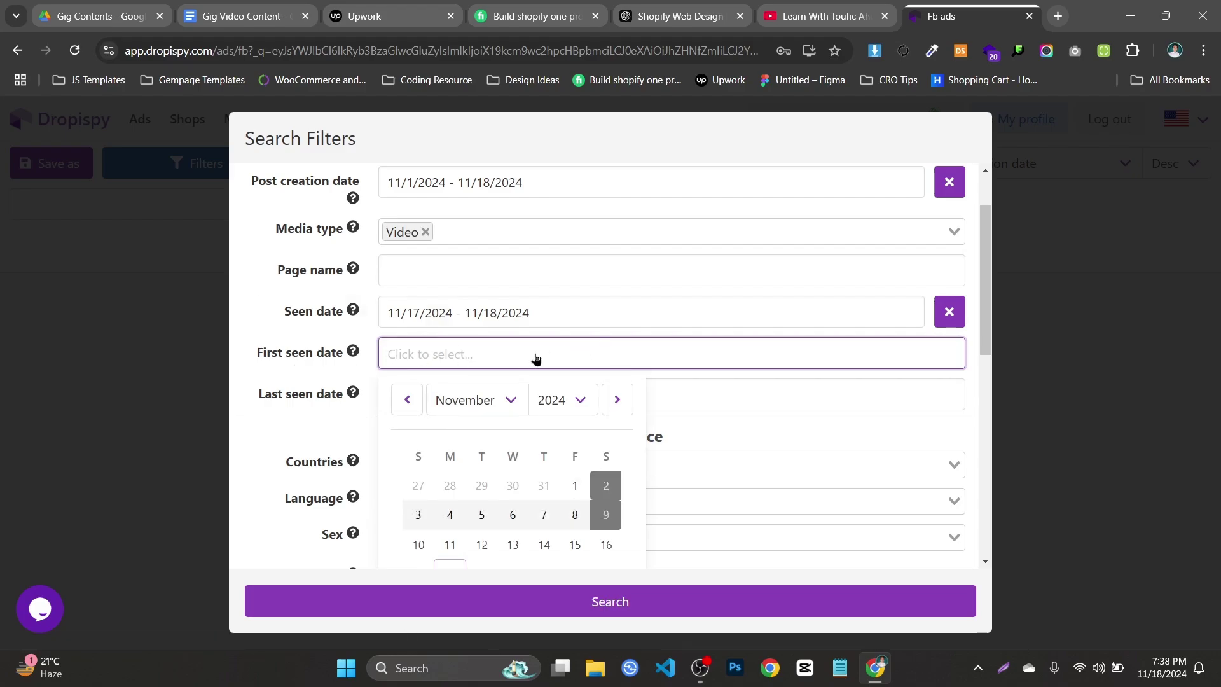
{"action": "left_click", "coordinate": [418, 514]}
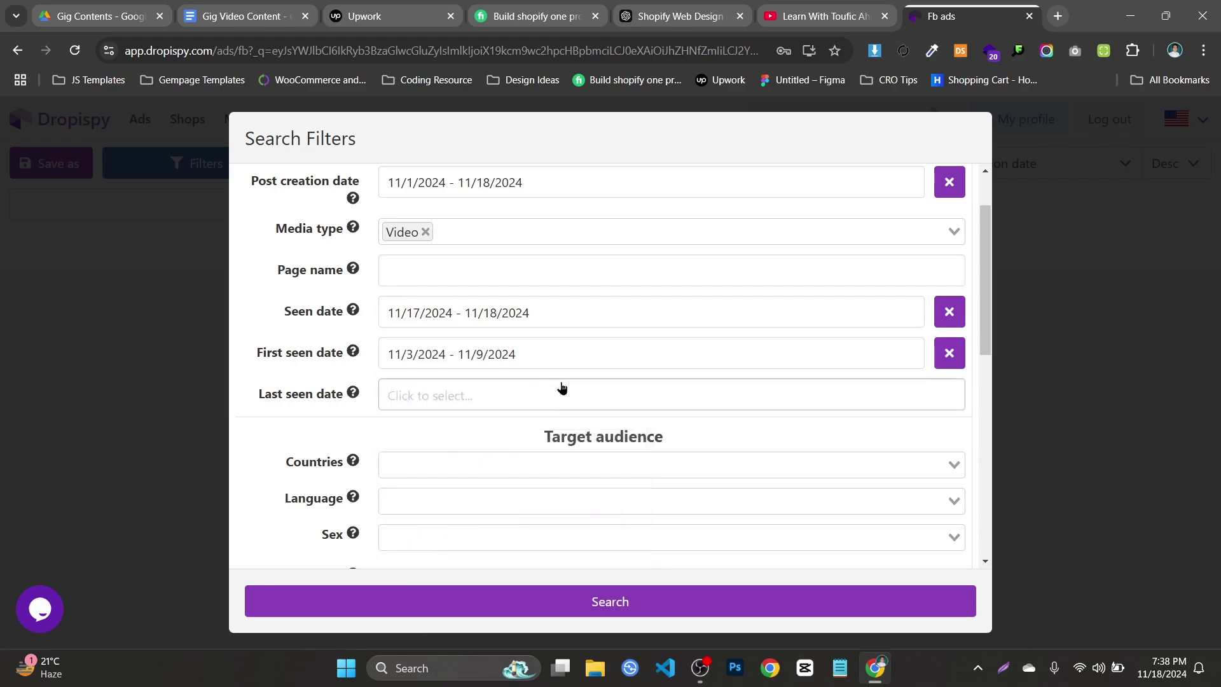
- Set the last seen date range to 11/17/2024 - 11/18/2024
{"action": "left_click", "coordinate": [471, 387]}
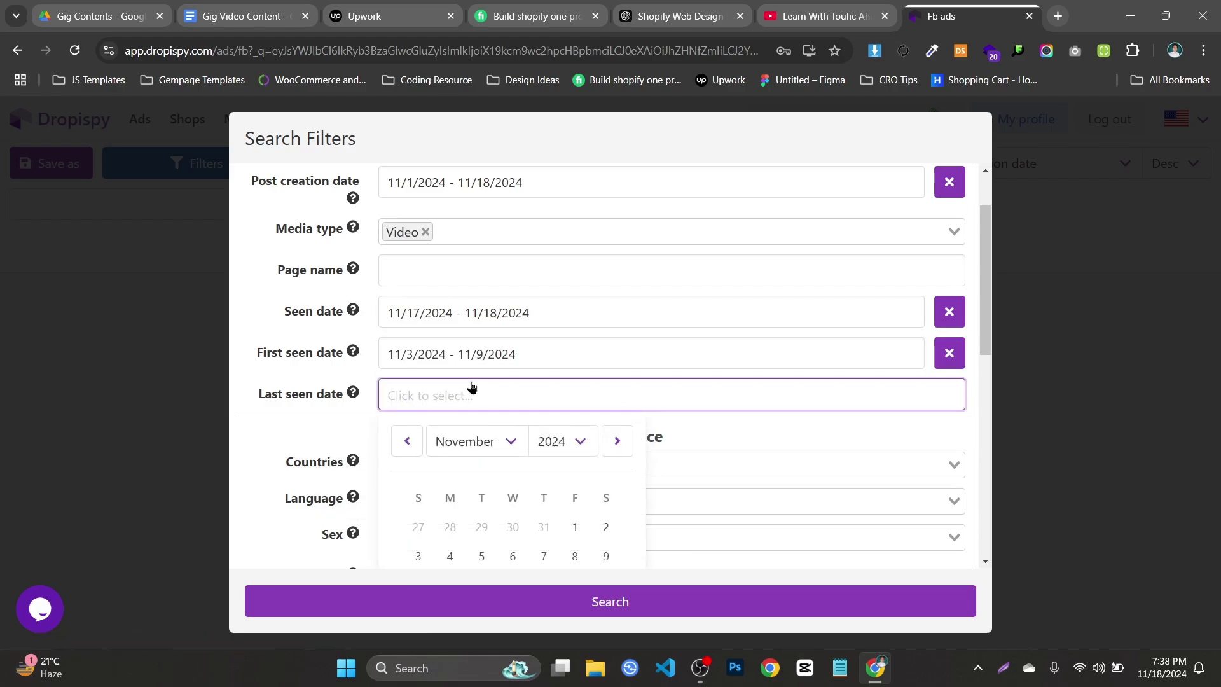
{"action": "scroll", "coordinate": [508, 538], "scroll_direction": "down", "scroll_amount": 3}
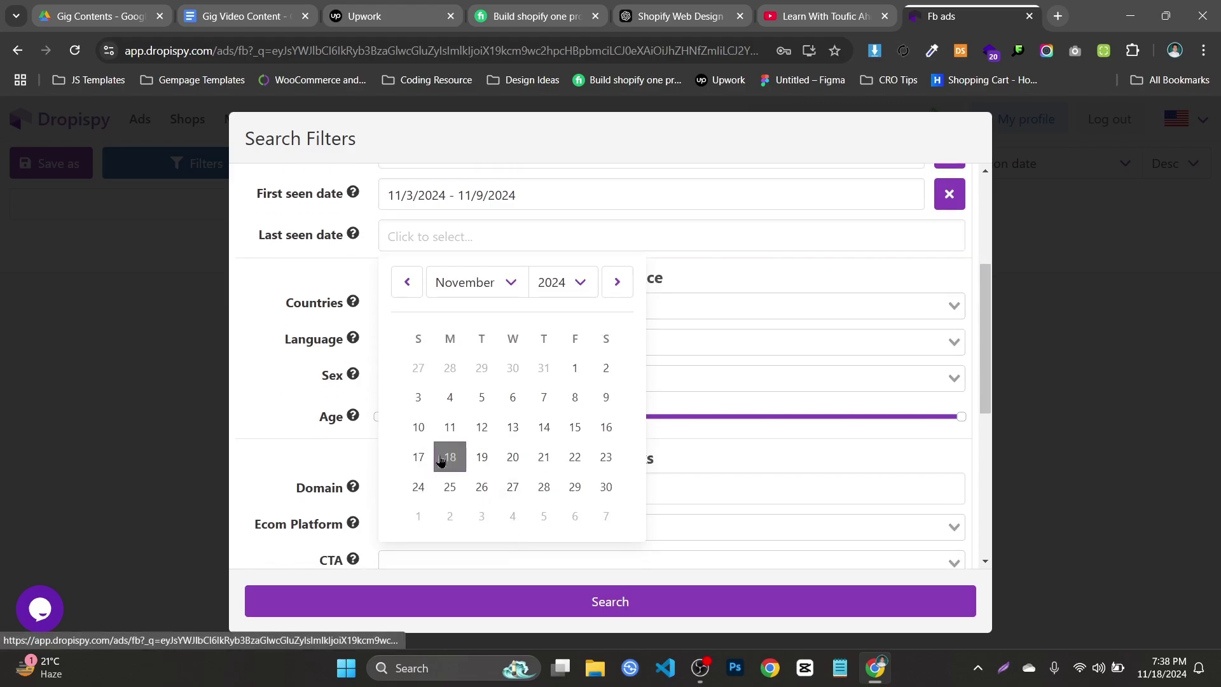
{"action": "left_click", "coordinate": [419, 456]}
{"action": "left_click", "coordinate": [449, 457]}
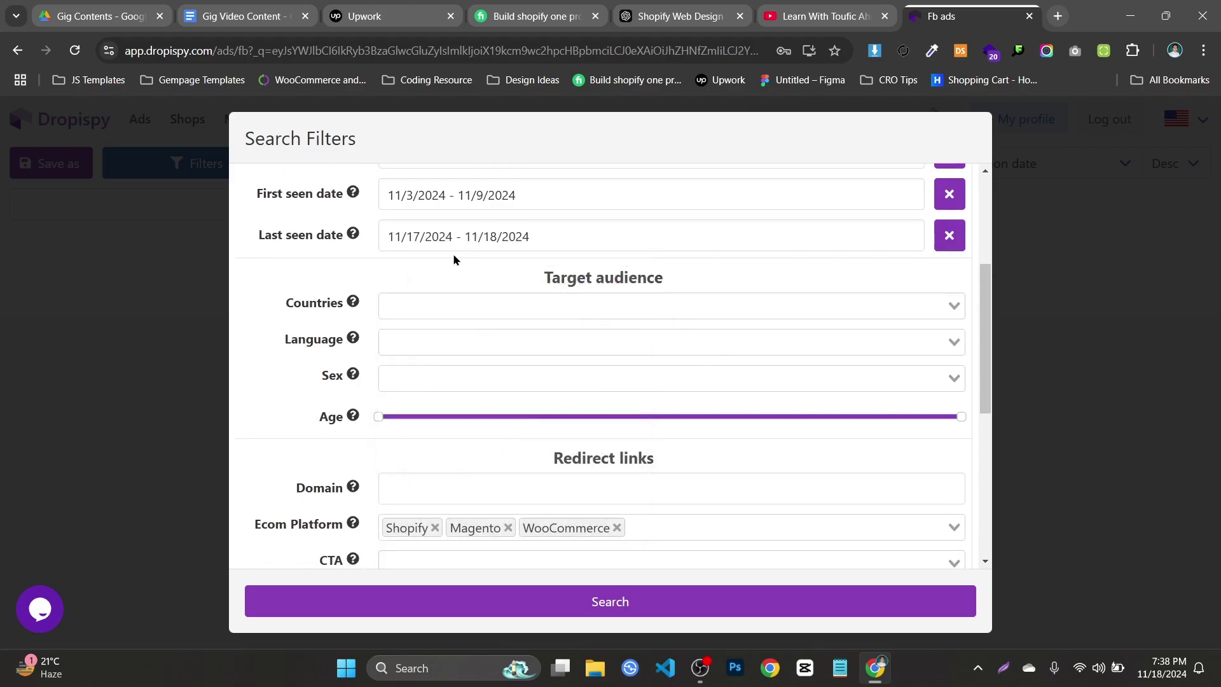
- Set the target audience's country to United States of America and its language to English
{"action": "left_click", "coordinate": [461, 304]}
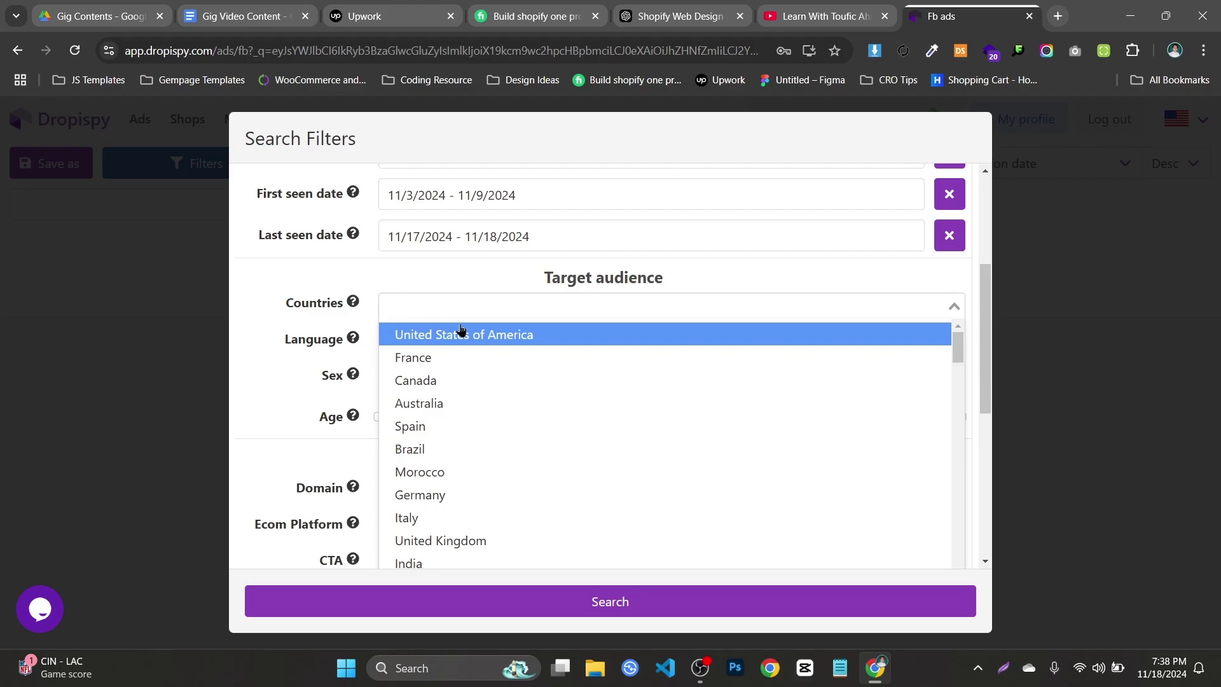
{"action": "left_click", "coordinate": [539, 341]}
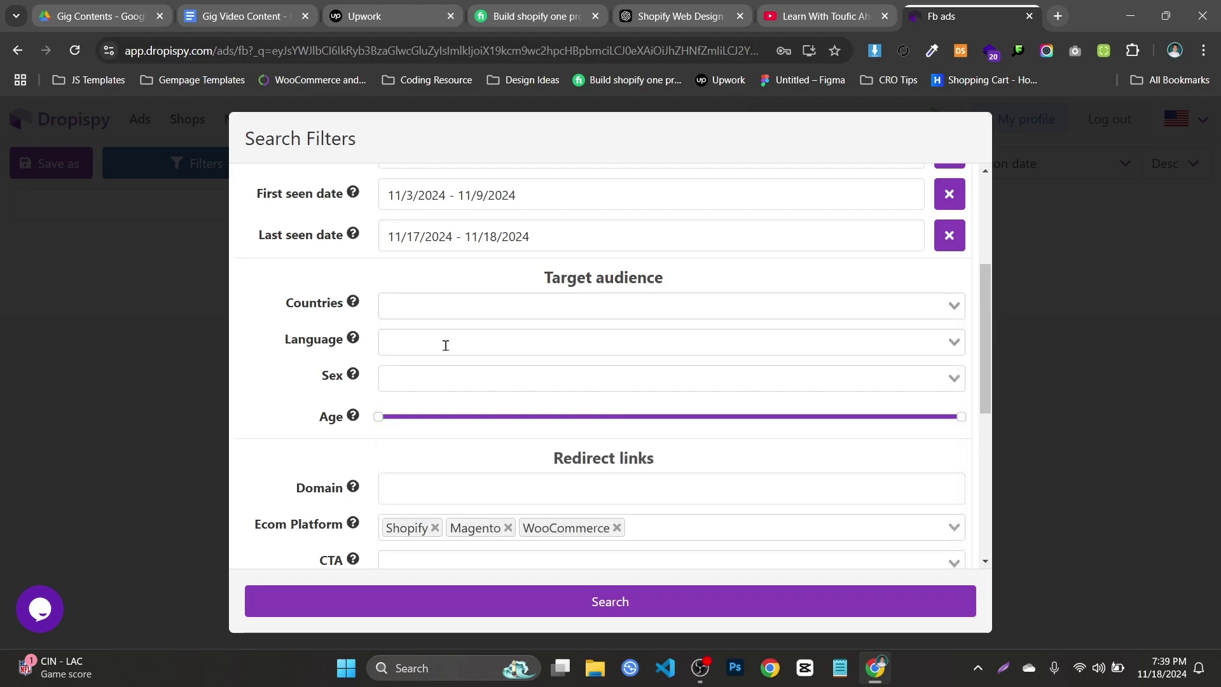
{"action": "left_click", "coordinate": [449, 316]}
{"action": "left_click", "coordinate": [375, 313]}
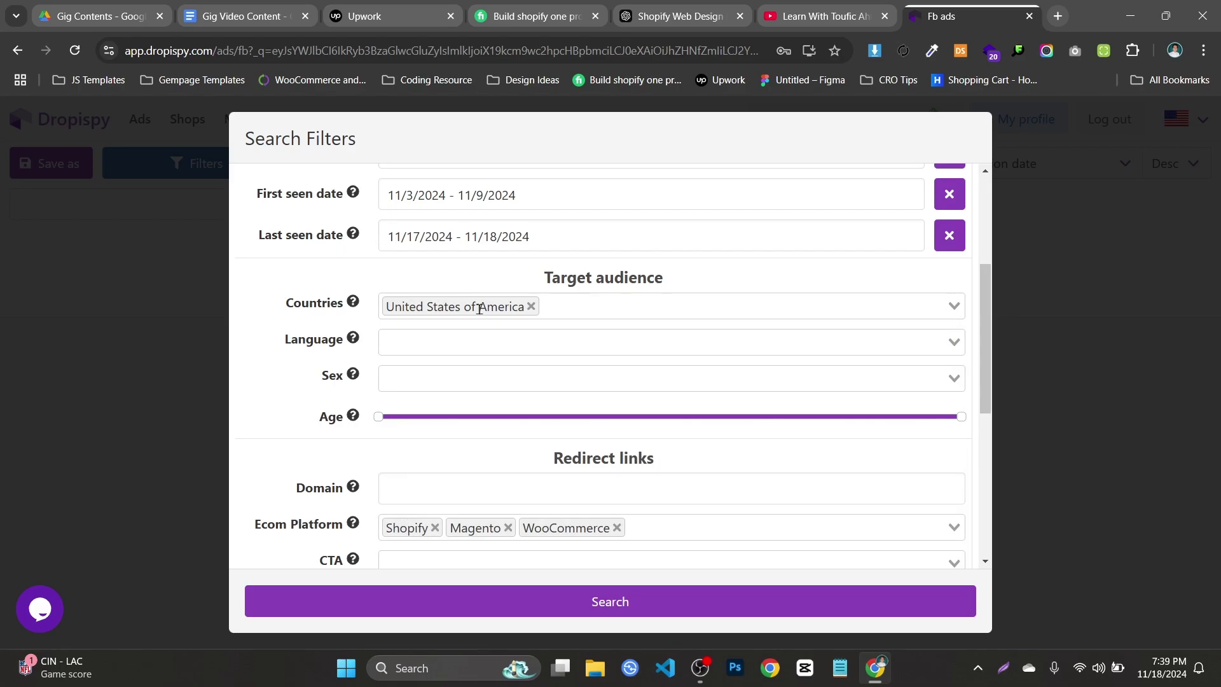
{"action": "left_click", "coordinate": [412, 343]}
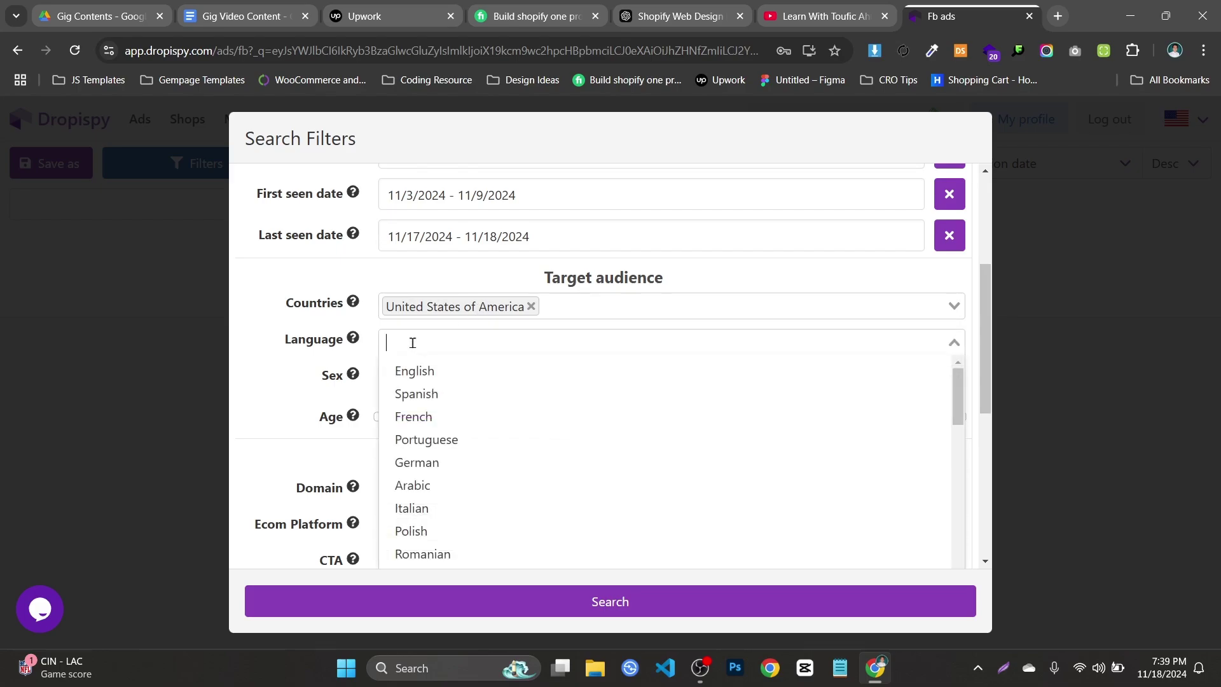
{"action": "left_click", "coordinate": [399, 372]}
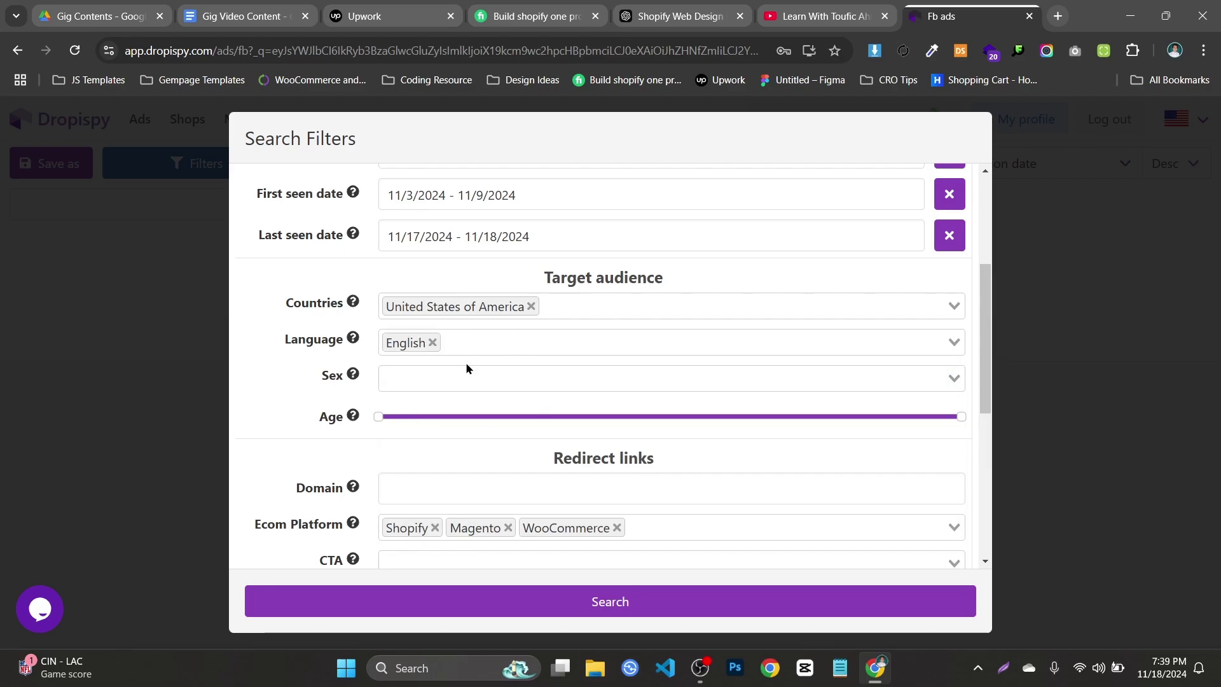
- Include both Male and Female in the target audience's sex filter
{"action": "left_click", "coordinate": [438, 378]}
{"action": "left_click", "coordinate": [439, 410]}
{"action": "left_click", "coordinate": [447, 379]}
{"action": "left_click", "coordinate": [470, 393]}
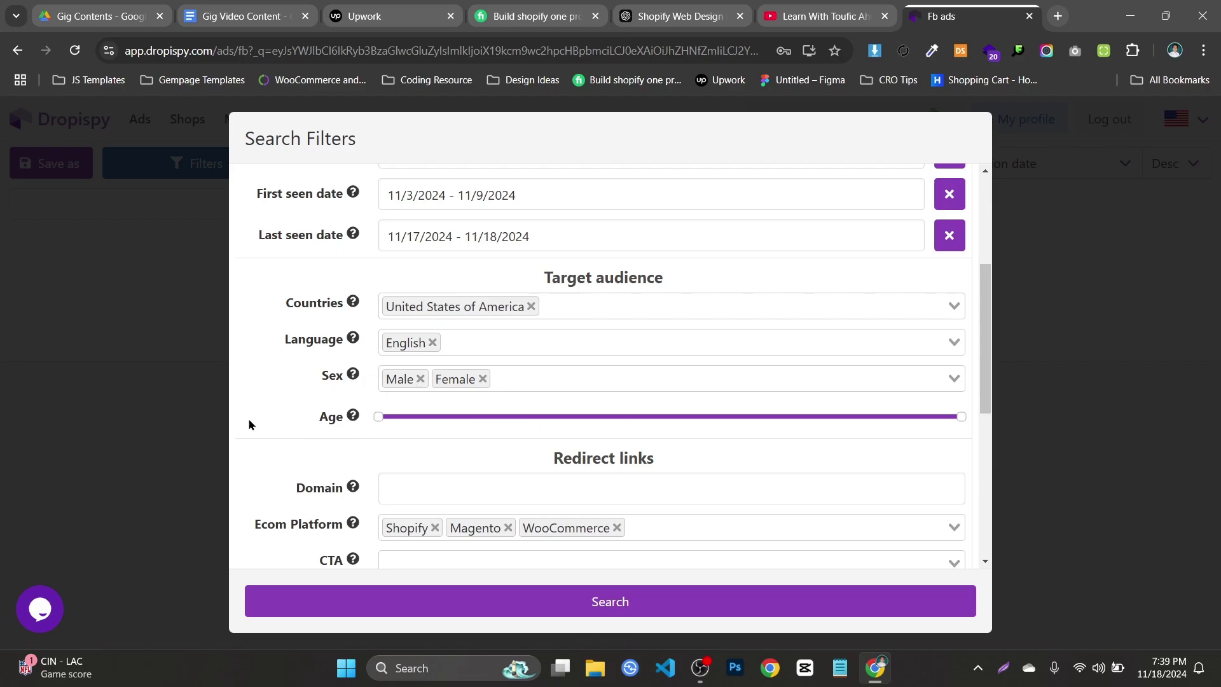
- Narrow the target age range, raising the lower limit slightly and reducing the upper limit to just below mid-scale
{"action": "left_click_drag", "start_coordinate": [388, 417], "coordinate": [421, 420]}
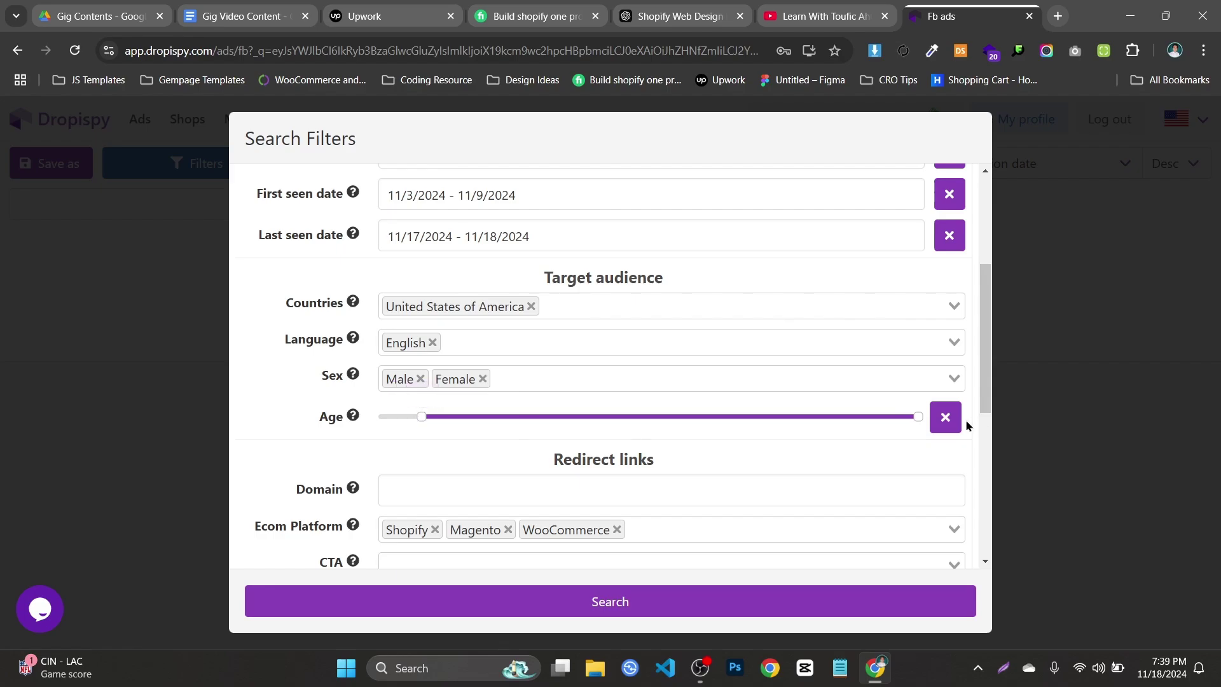
{"action": "left_click_drag", "start_coordinate": [916, 416], "coordinate": [613, 419]}
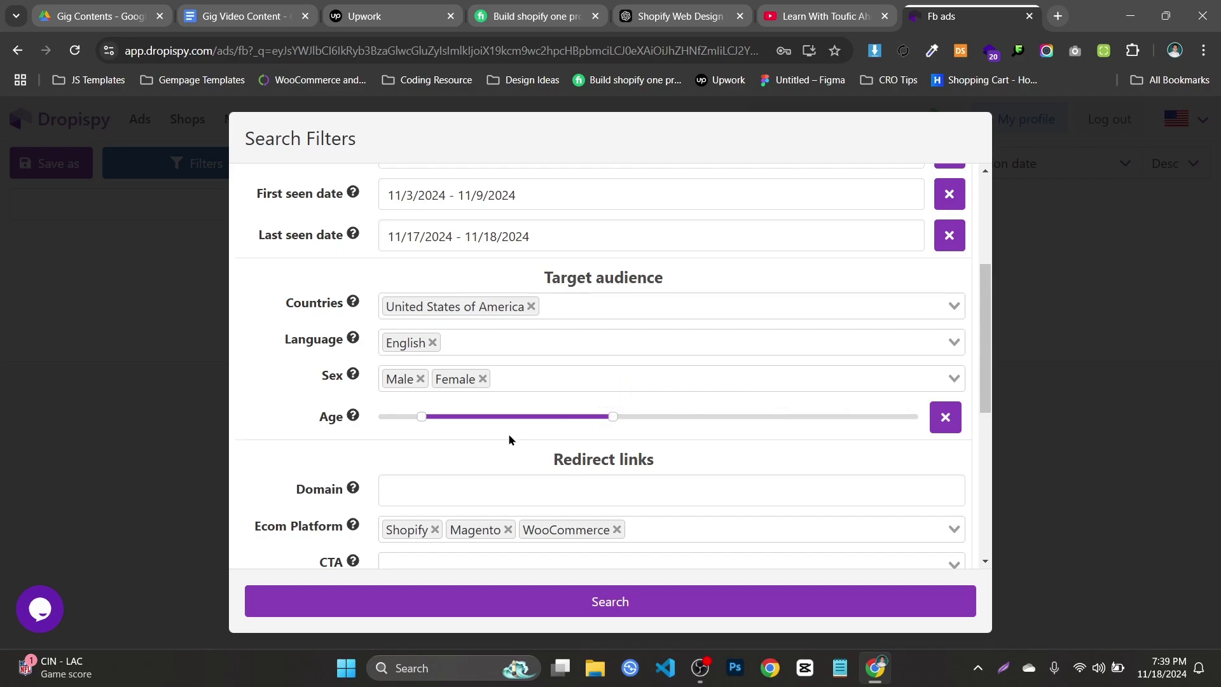
{"action": "scroll", "coordinate": [508, 433], "scroll_direction": "up", "scroll_amount": 4}
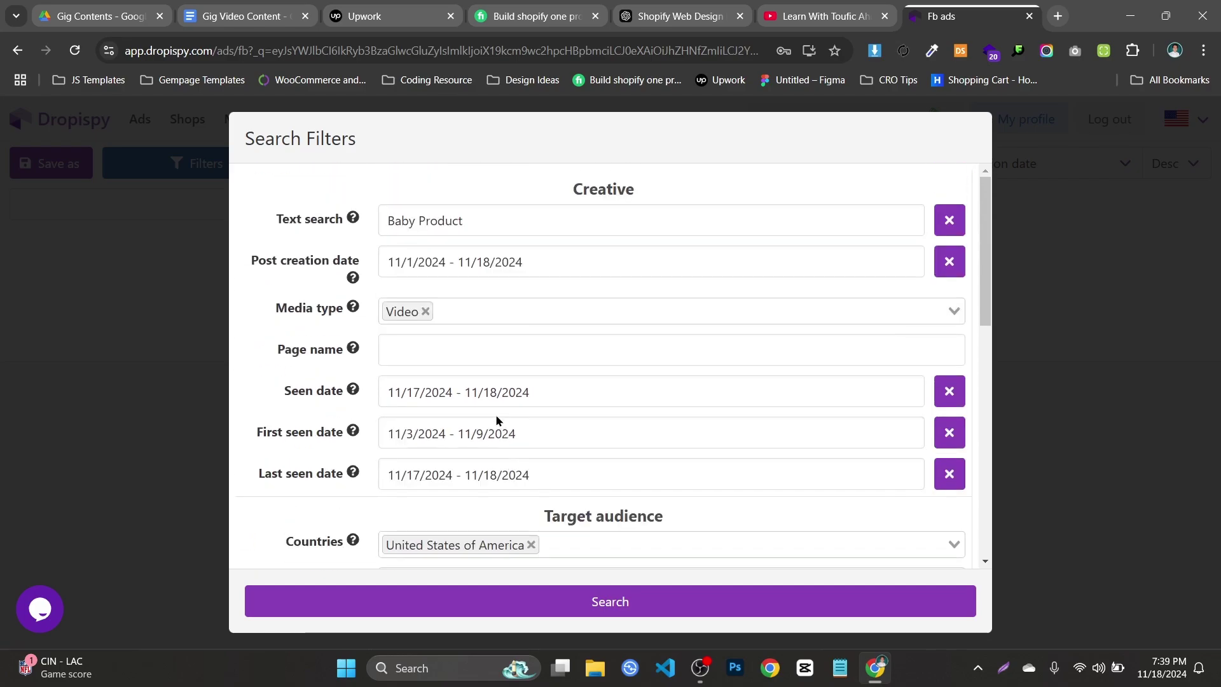
{"action": "scroll", "coordinate": [495, 414], "scroll_direction": "down", "scroll_amount": 6}
{"action": "left_click_drag", "start_coordinate": [422, 258], "coordinate": [422, 261]}
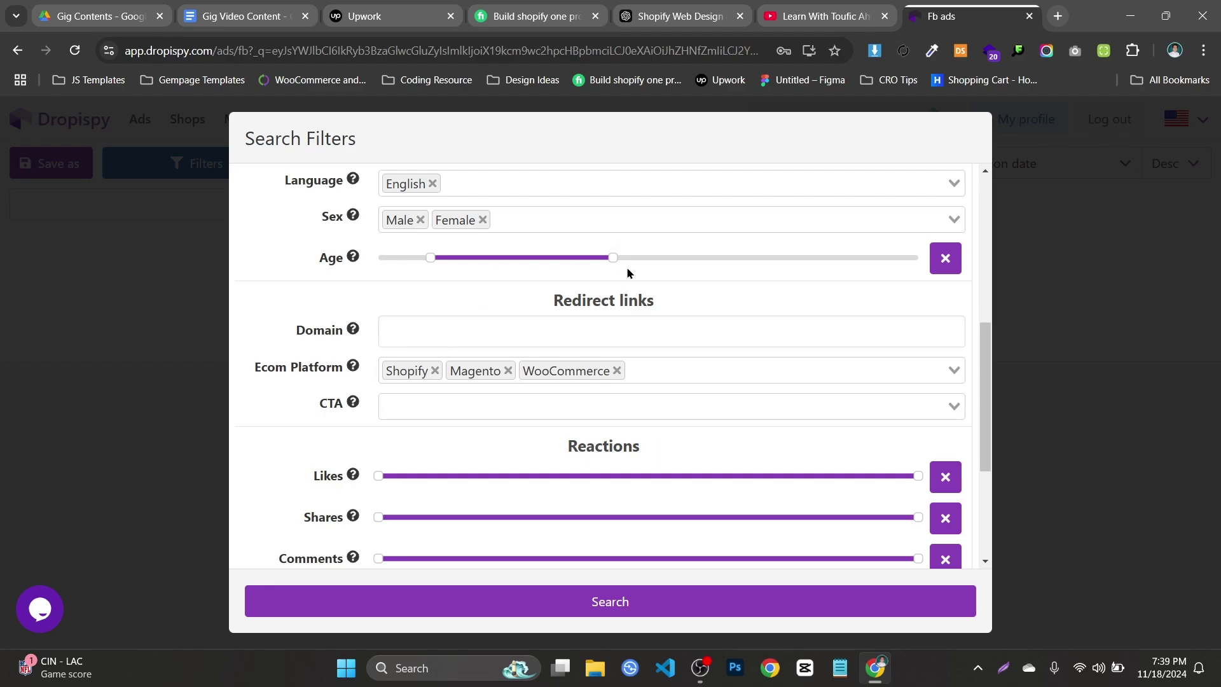
{"action": "left_click", "coordinate": [413, 335]}
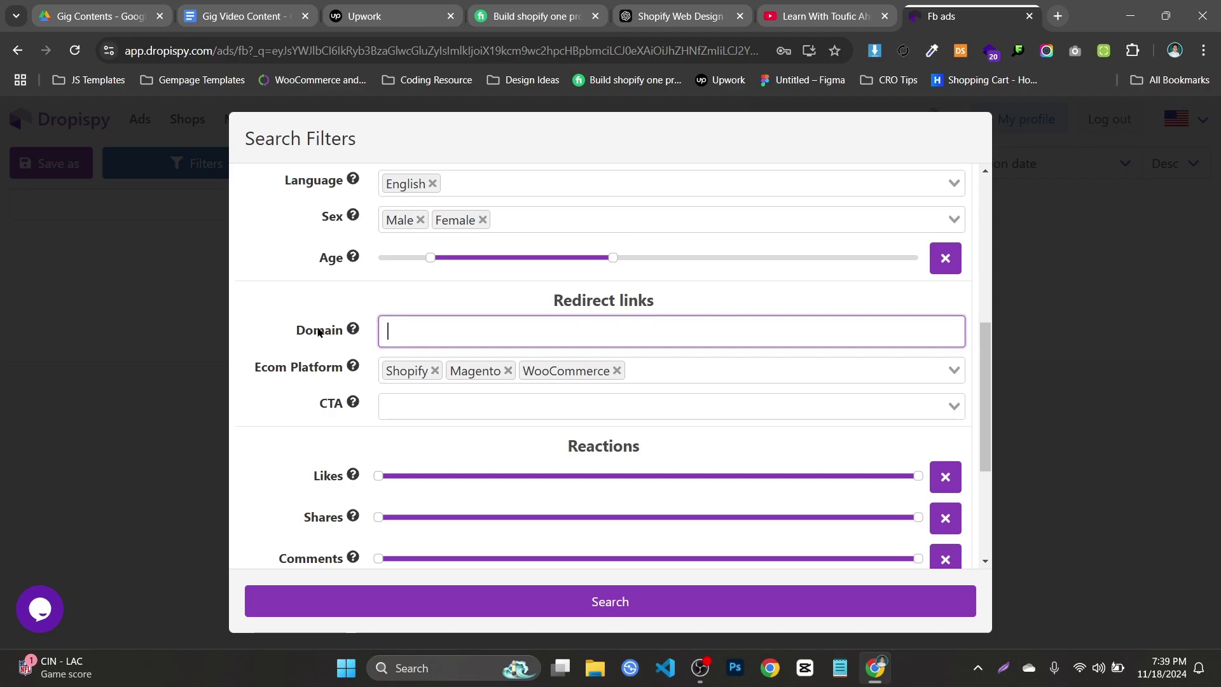
{"action": "left_click", "coordinate": [259, 320]}
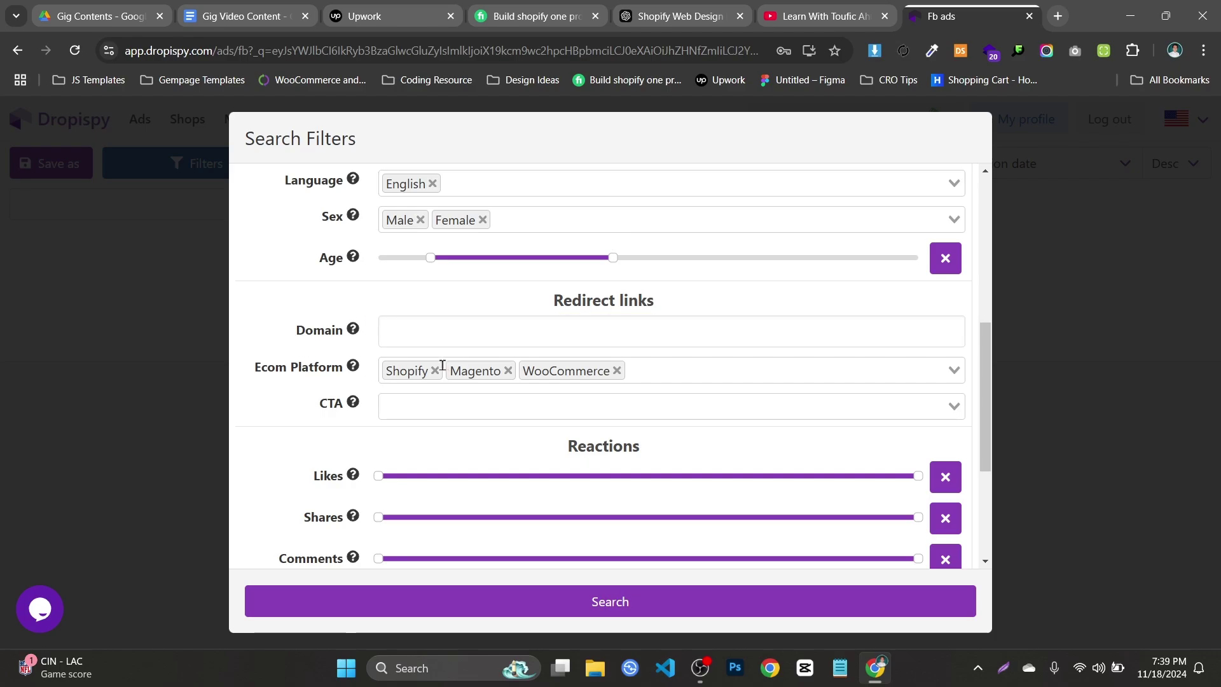
- Add Bigcommerce to the ecommerce platforms in the redirect links filters
{"action": "left_click", "coordinate": [676, 376]}
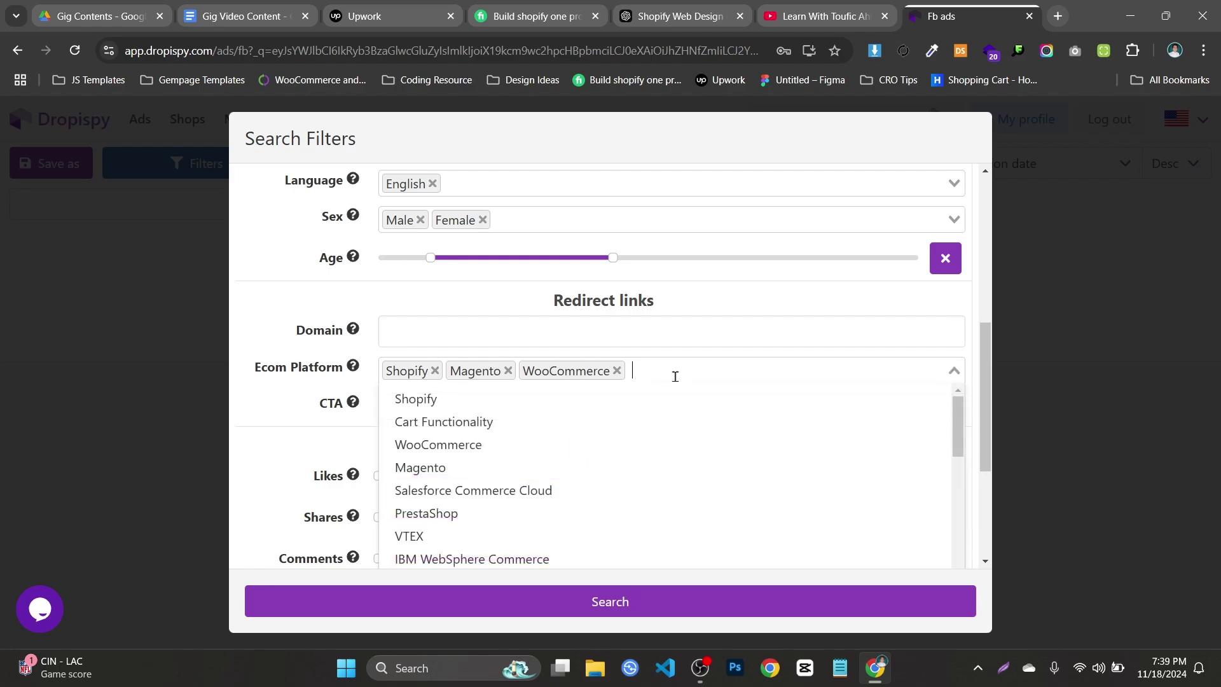
{"action": "scroll", "coordinate": [514, 424], "scroll_direction": "down", "scroll_amount": 1}
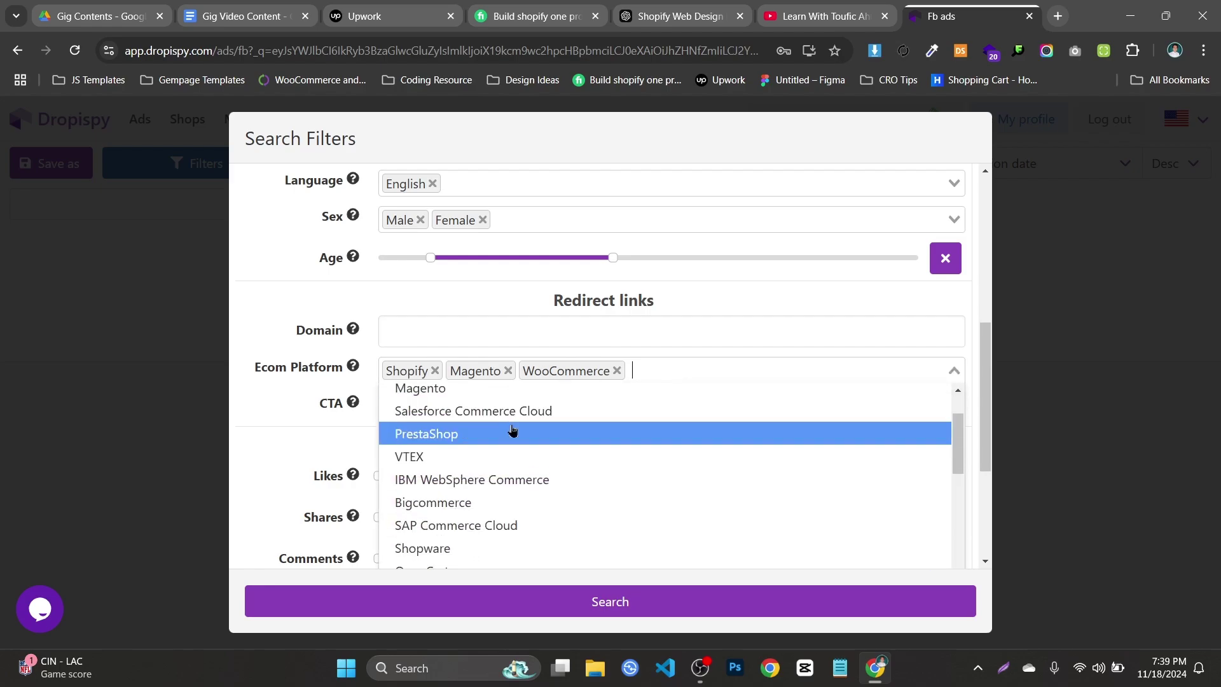
{"action": "scroll", "coordinate": [513, 424], "scroll_direction": "down", "scroll_amount": 2}
{"action": "key", "text": "Escape"}
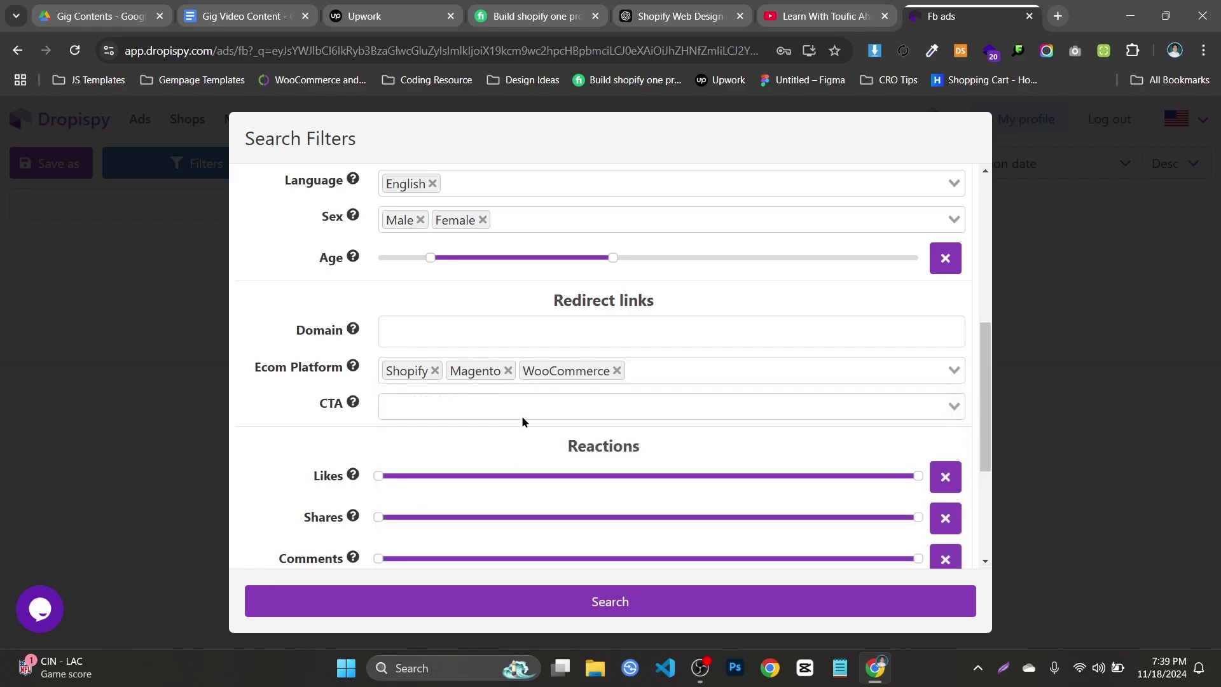
{"action": "left_click", "coordinate": [727, 370]}
{"action": "scroll", "coordinate": [533, 445], "scroll_direction": "down", "scroll_amount": 2}
{"action": "scroll", "coordinate": [486, 441], "scroll_direction": "down", "scroll_amount": 5}
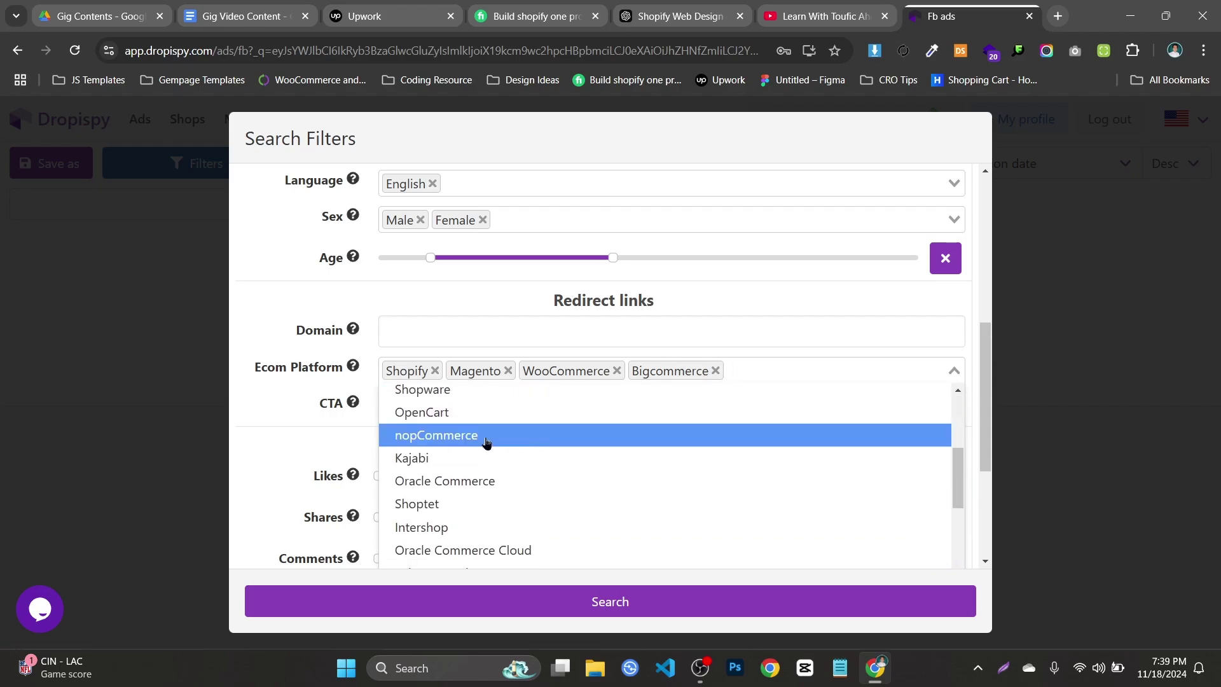
{"action": "scroll", "coordinate": [486, 442], "scroll_direction": "down", "scroll_amount": 3}
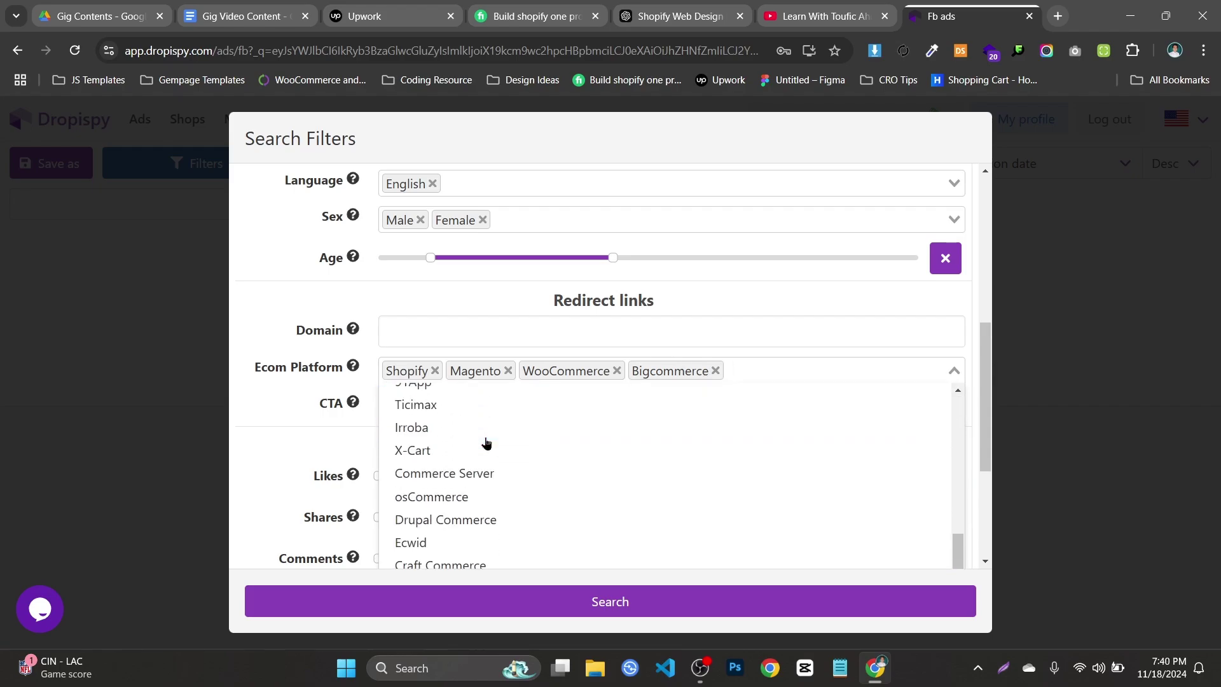
{"action": "left_click", "coordinate": [287, 320]}
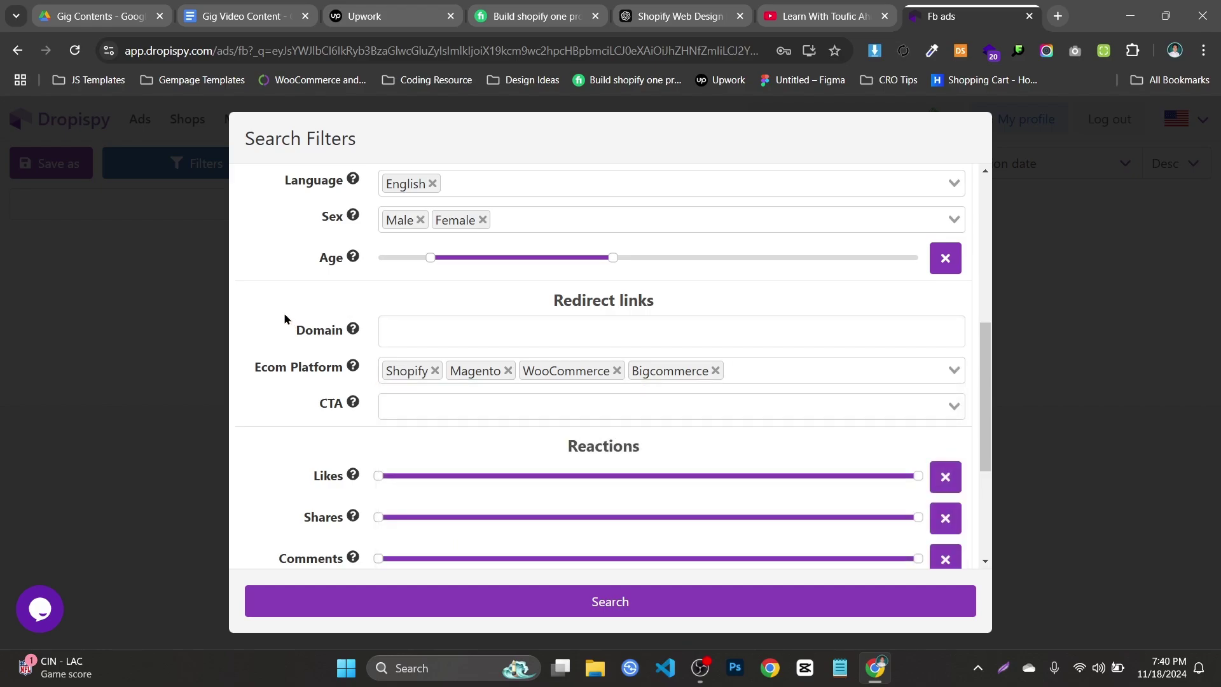
- Set the CTA filter to SHOP_NOW, LEARN_MORE and ORDER_NOW
{"action": "left_click", "coordinate": [385, 407]}
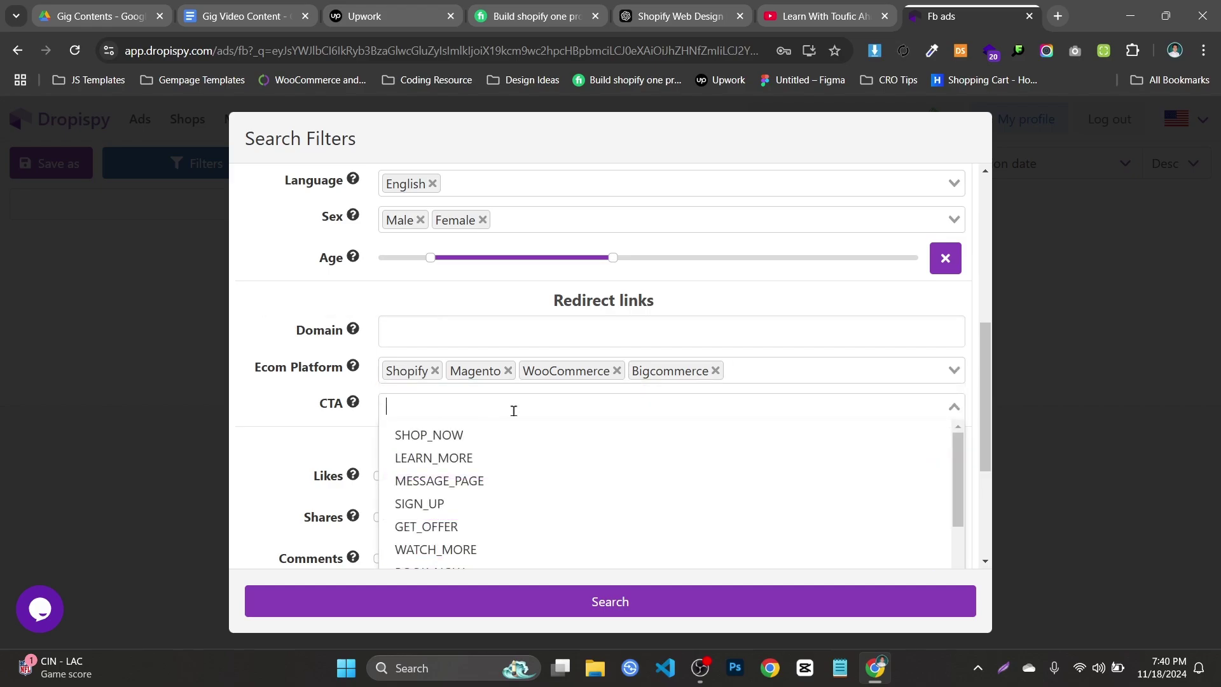
{"action": "left_click", "coordinate": [464, 436]}
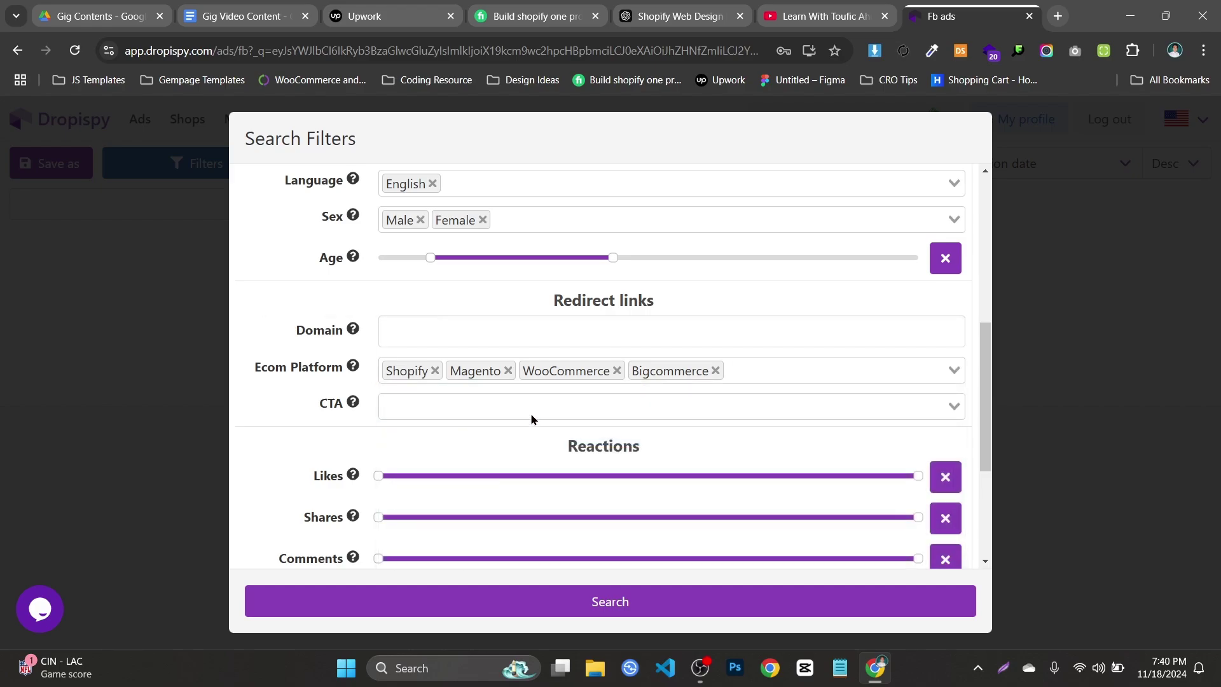
{"action": "left_click", "coordinate": [578, 405]}
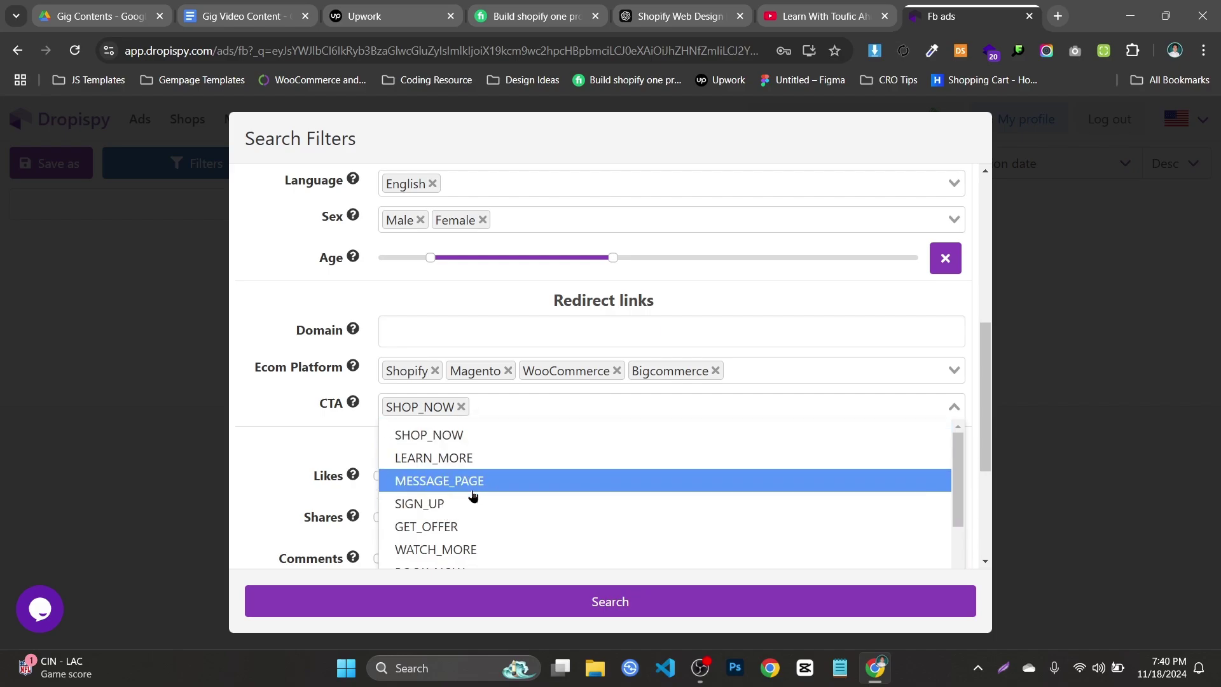
{"action": "scroll", "coordinate": [472, 495], "scroll_direction": "down", "scroll_amount": 1}
{"action": "scroll", "coordinate": [473, 495], "scroll_direction": "up", "scroll_amount": 1}
{"action": "left_click", "coordinate": [480, 455]}
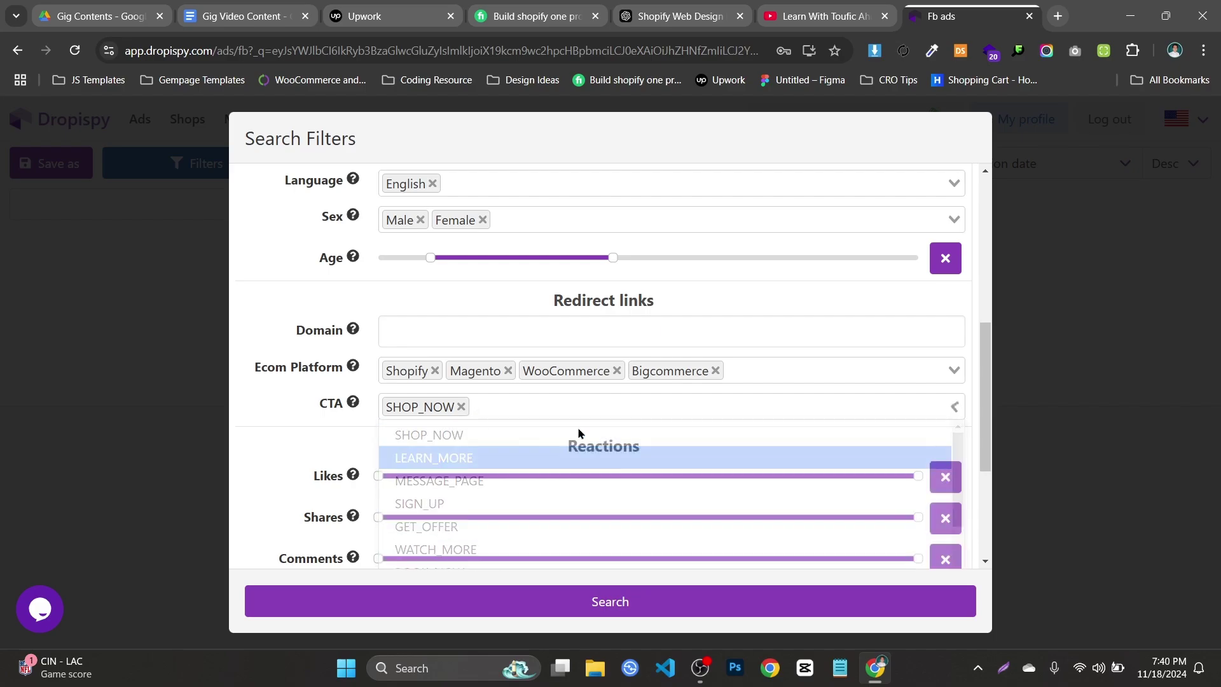
{"action": "left_click", "coordinate": [649, 404]}
{"action": "type", "text": "order"}
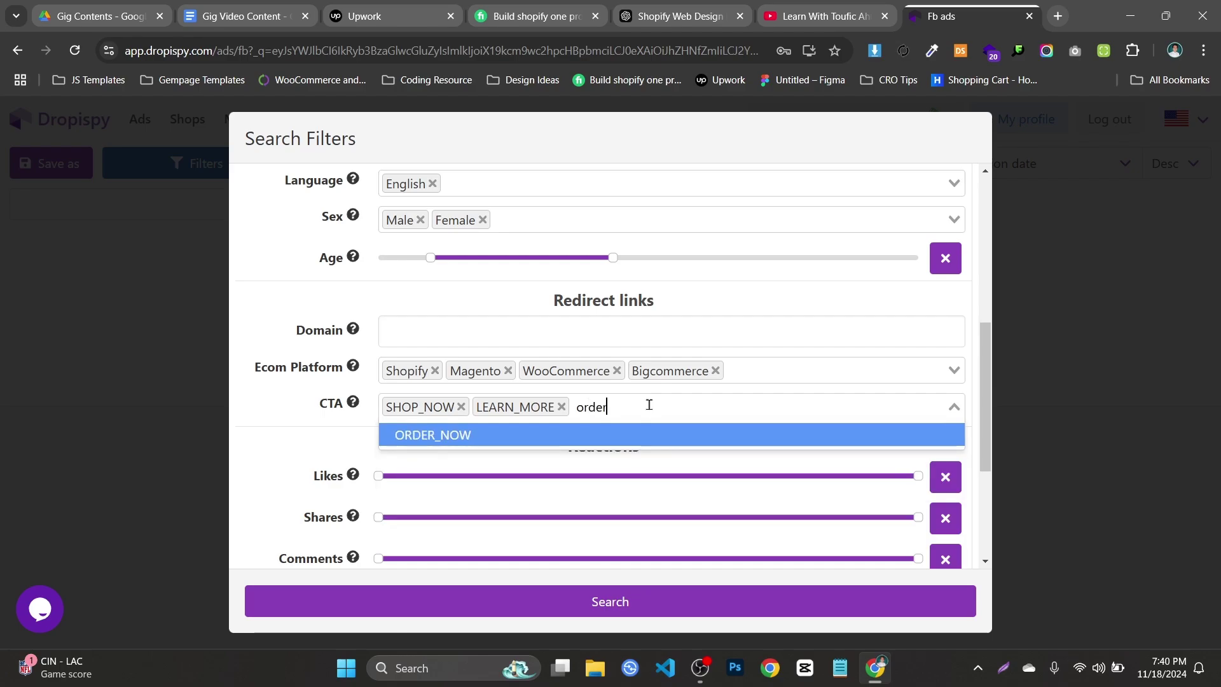
{"action": "left_click", "coordinate": [530, 448]}
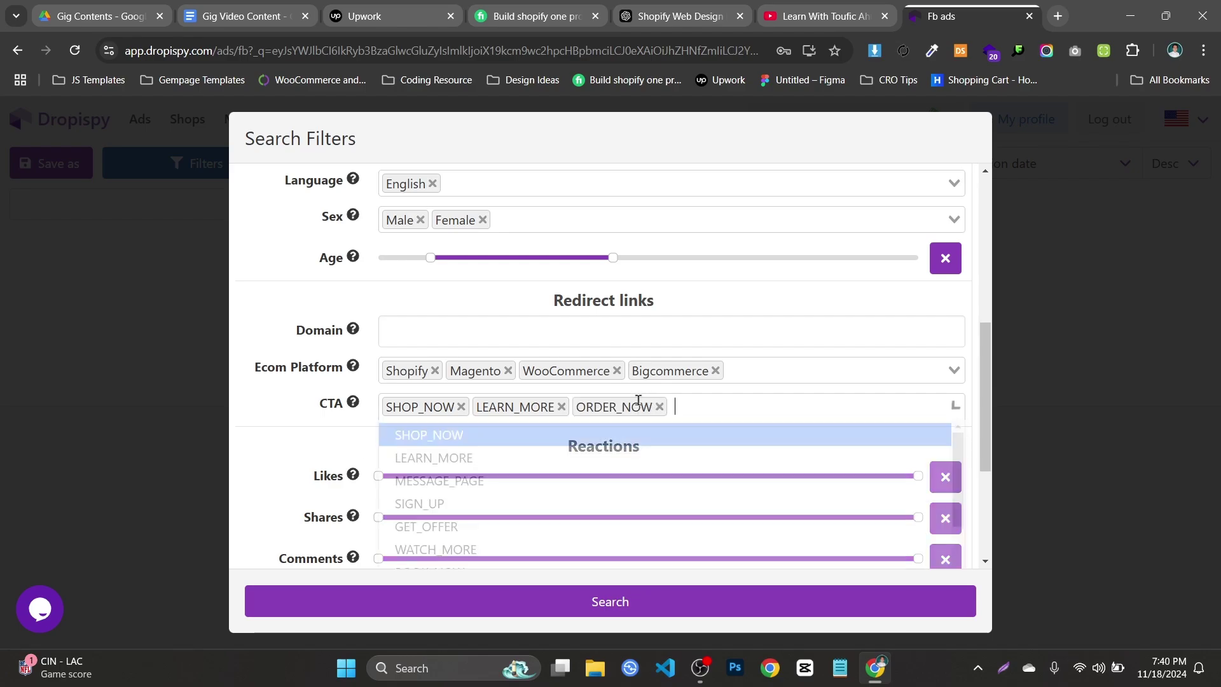
{"action": "left_click", "coordinate": [284, 422]}
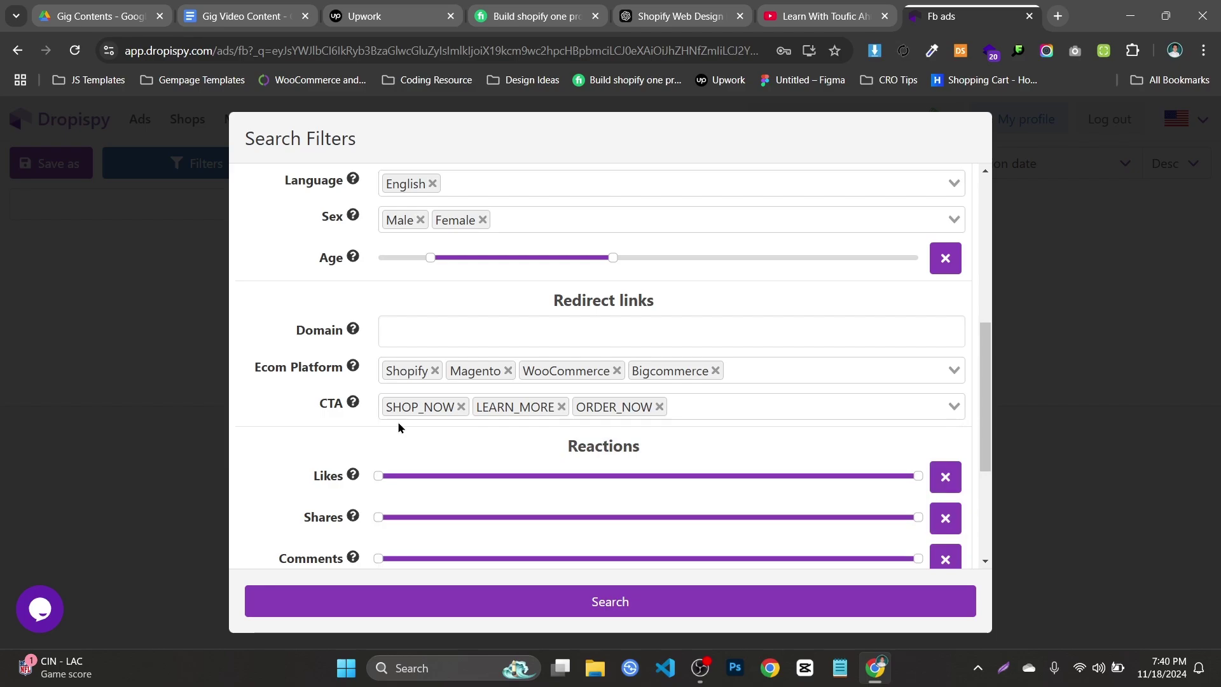
{"action": "left_click", "coordinate": [693, 412]}
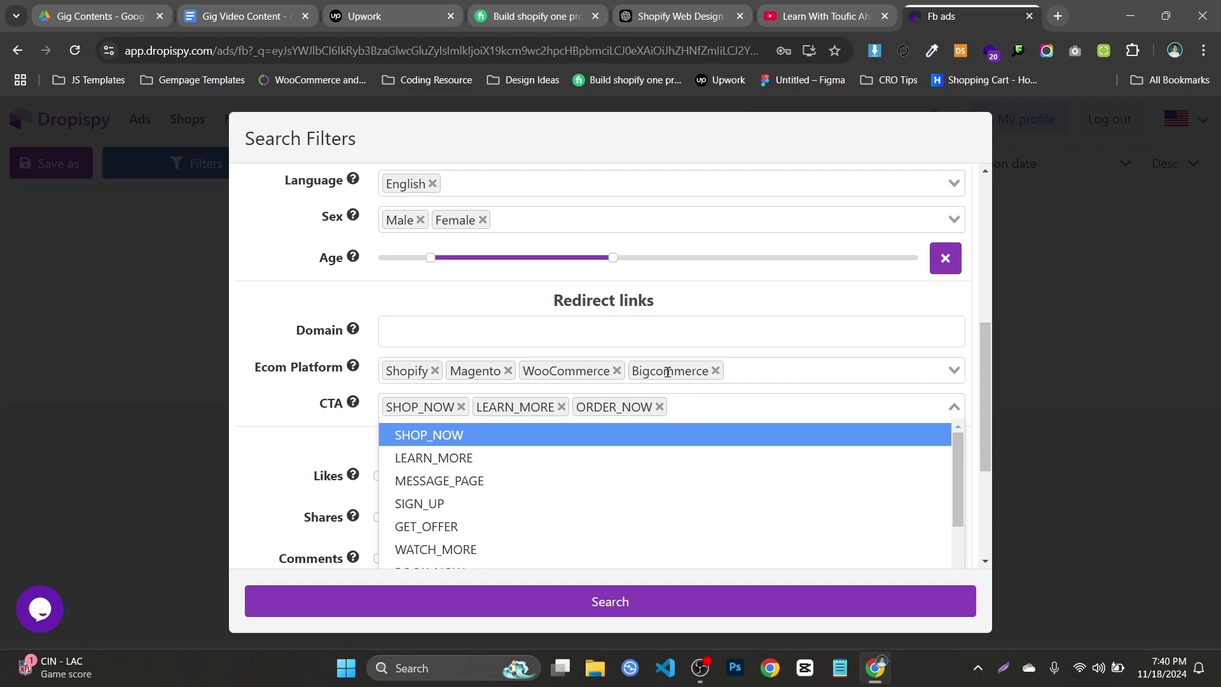
{"action": "left_click", "coordinate": [274, 419]}
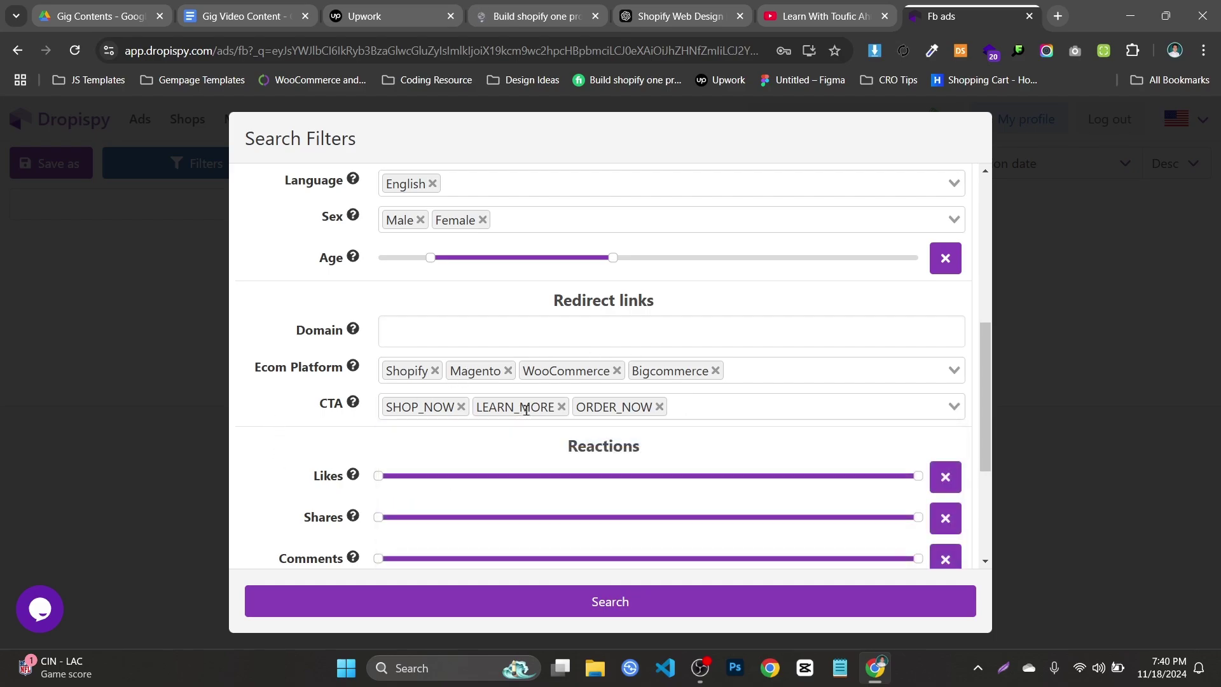
{"action": "scroll", "coordinate": [494, 349], "scroll_direction": "up", "scroll_amount": 5}
{"action": "scroll", "coordinate": [441, 199], "scroll_direction": "down", "scroll_amount": 8}
{"action": "scroll", "coordinate": [496, 439], "scroll_direction": "up", "scroll_amount": 4}
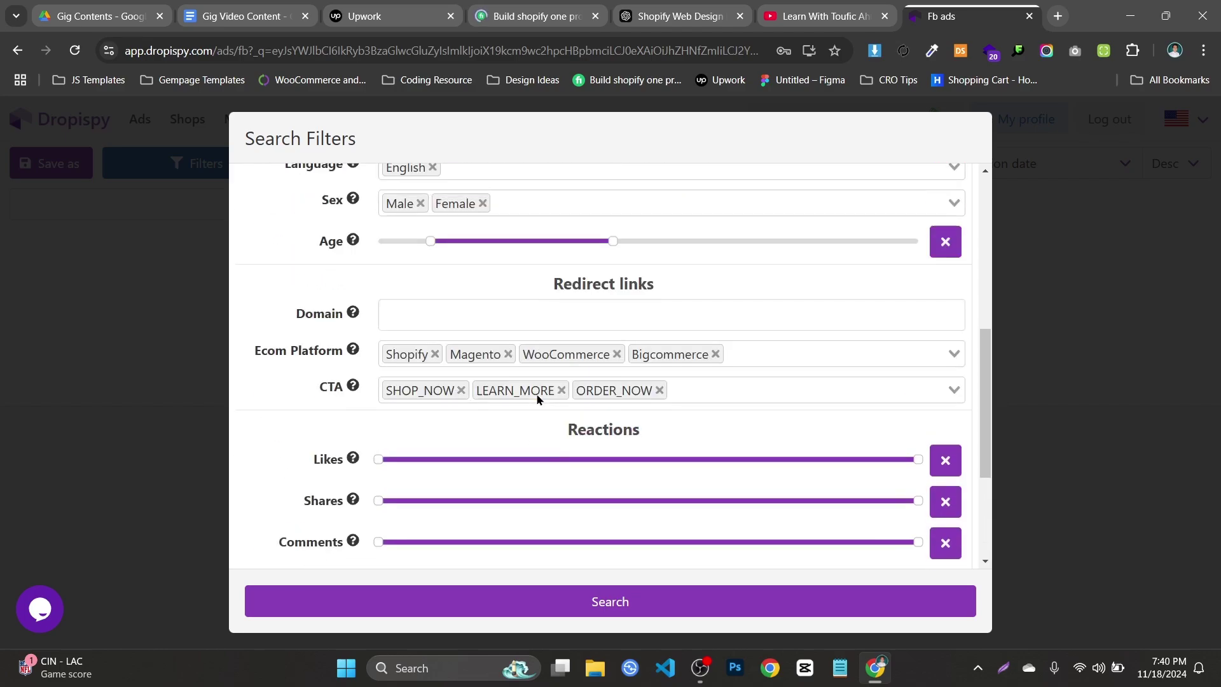
- Set the minimum number of likes in the reactions filters to 2500
{"action": "scroll", "coordinate": [452, 381], "scroll_direction": "down", "scroll_amount": 3}
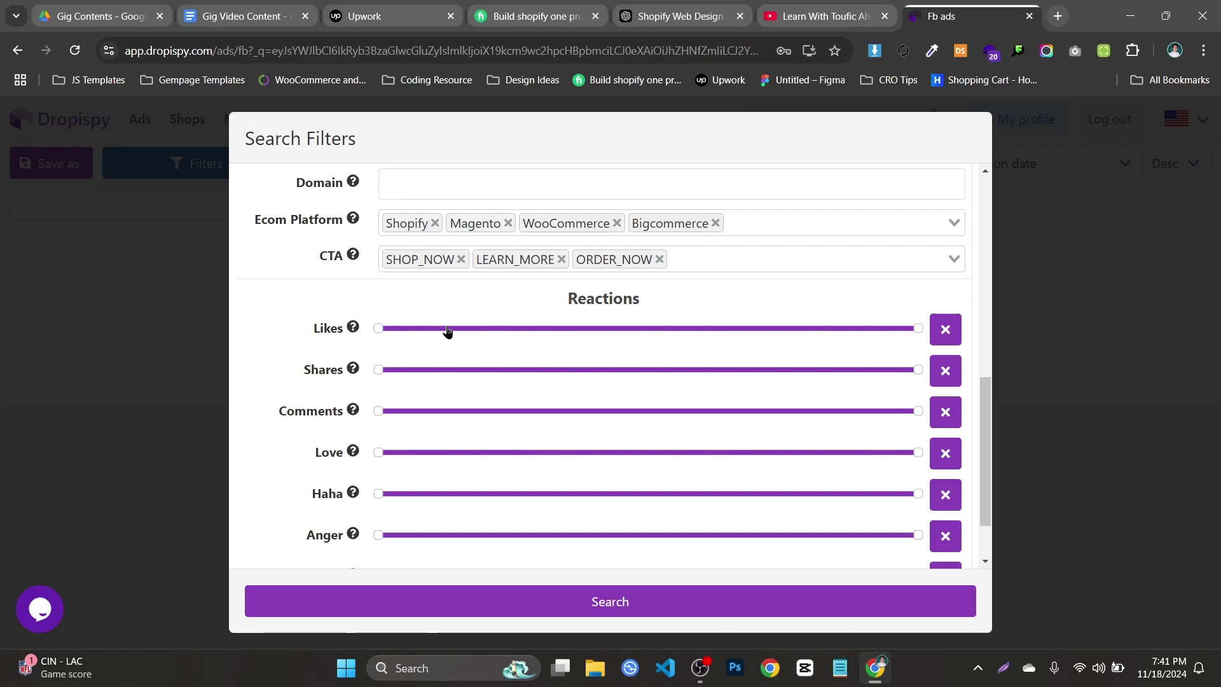
{"action": "left_click", "coordinate": [447, 329]}
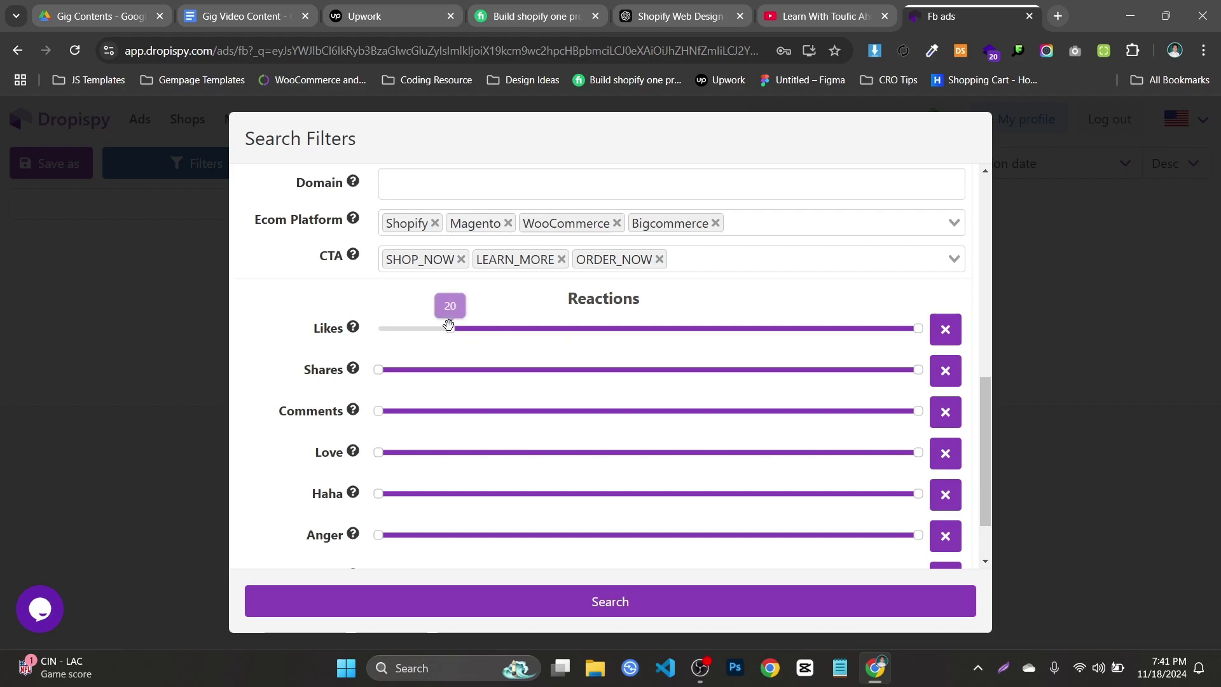
{"action": "left_click_drag", "start_coordinate": [452, 328], "coordinate": [667, 401]}
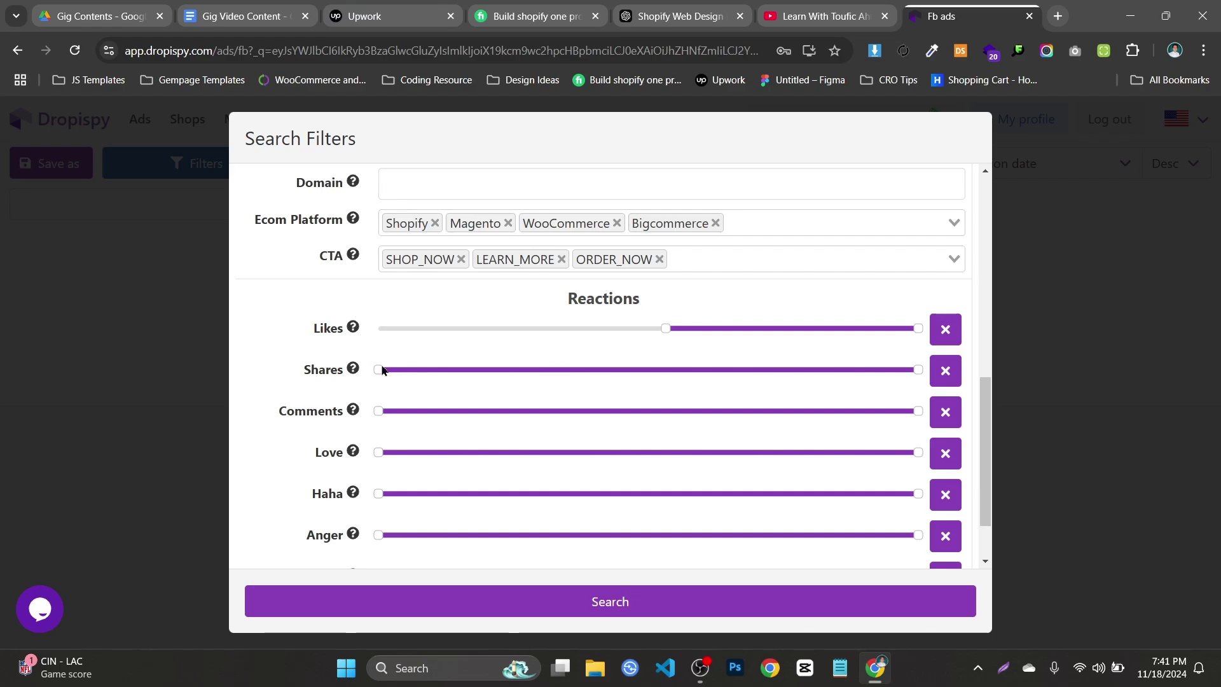
- Set the minimum number of shares to 500 and the minimum number of comments to 5000
{"action": "left_click_drag", "start_coordinate": [380, 368], "coordinate": [583, 391]}
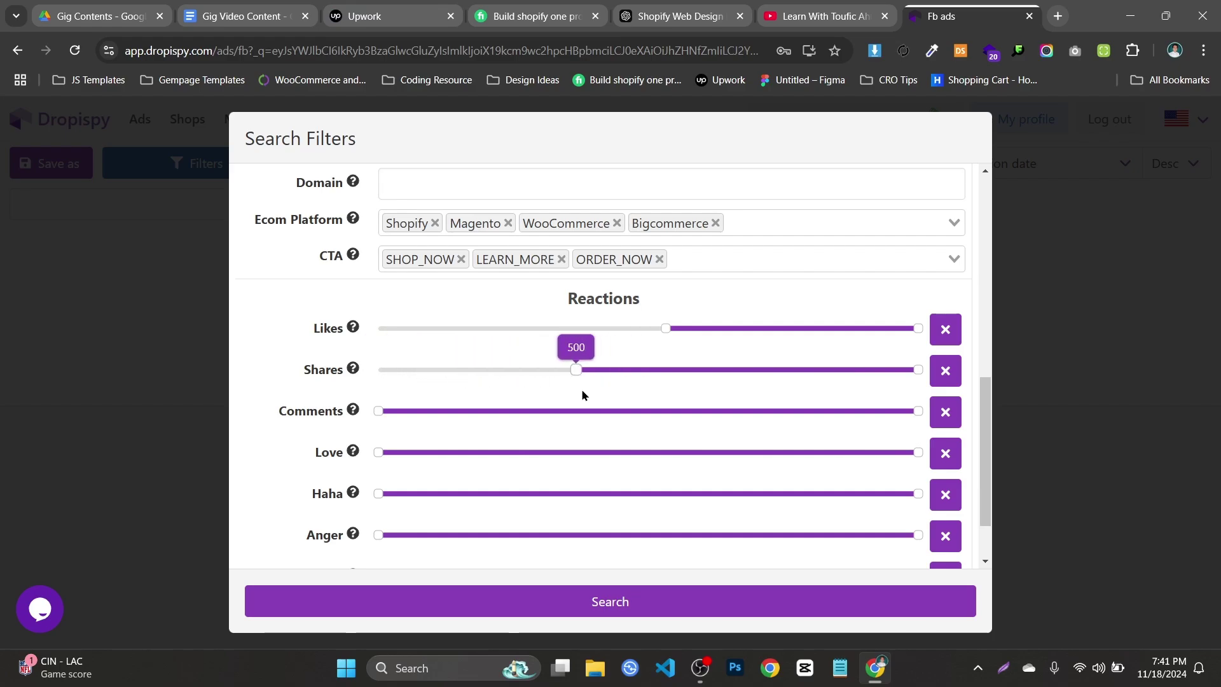
{"action": "left_click_drag", "start_coordinate": [376, 411], "coordinate": [536, 411]}
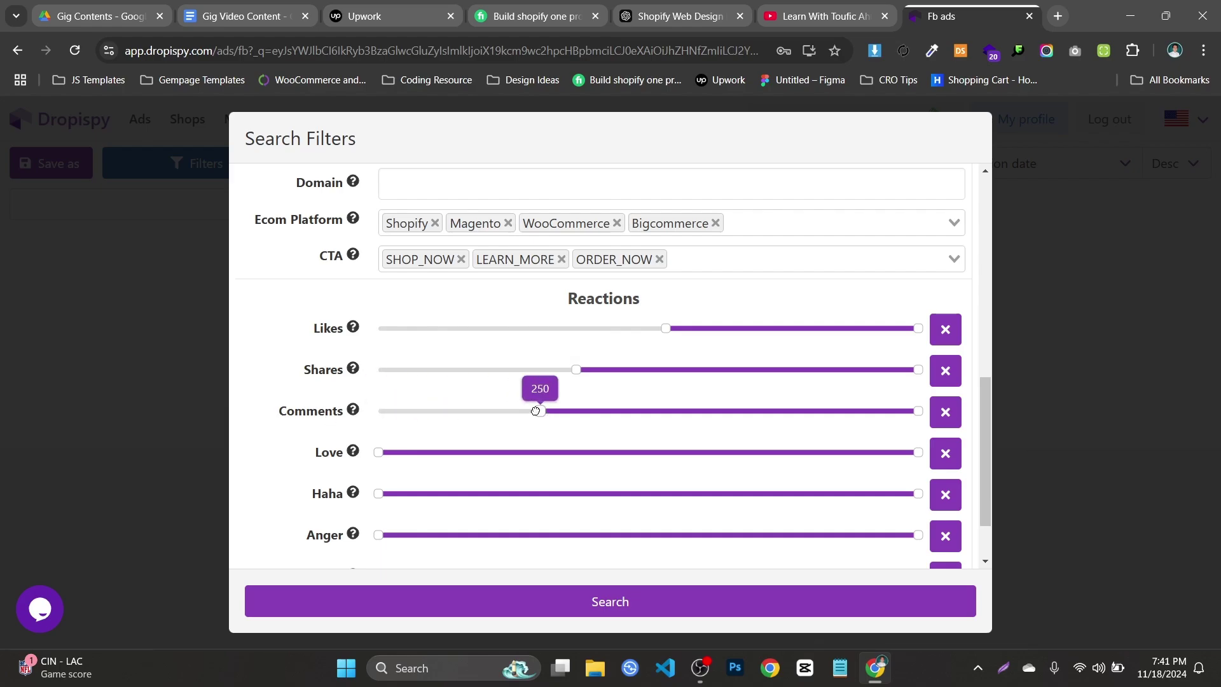
{"action": "left_click_drag", "start_coordinate": [536, 411], "coordinate": [686, 417]}
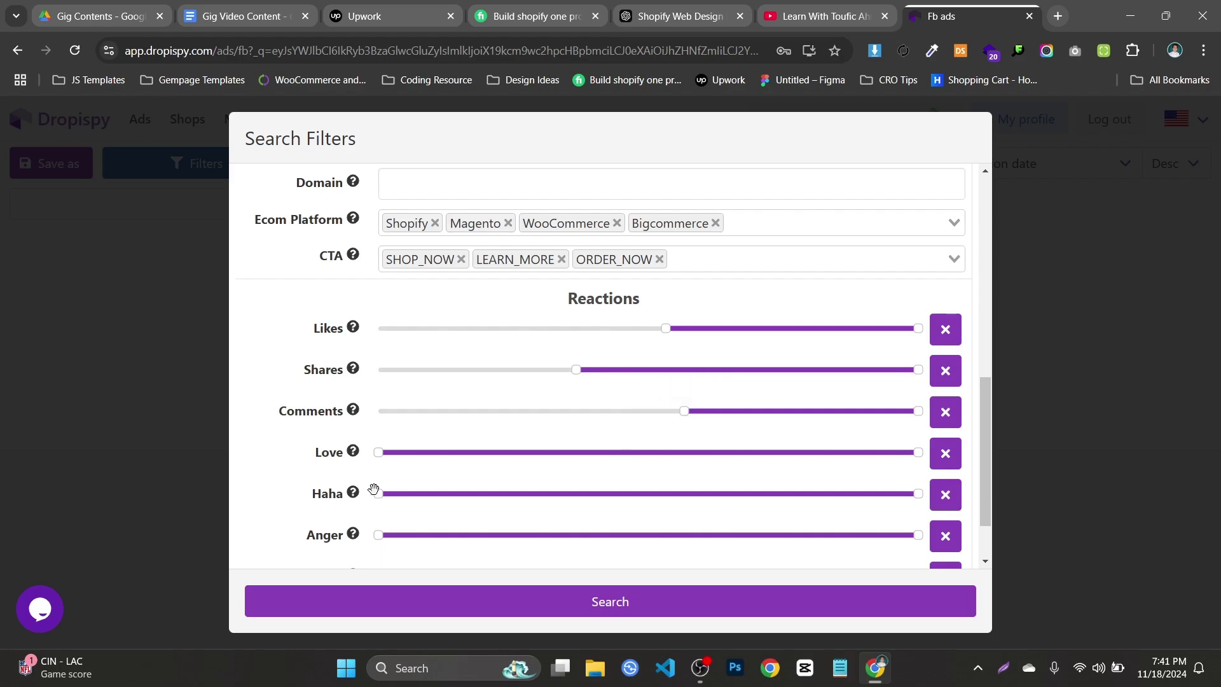
- Set the minimum reactions to 750 for Love, 50 for Haha, 5000 for Wow and 15000 for Likes
{"action": "left_click_drag", "start_coordinate": [379, 452], "coordinate": [611, 468]}
{"action": "left_click_drag", "start_coordinate": [386, 499], "coordinate": [469, 493]}
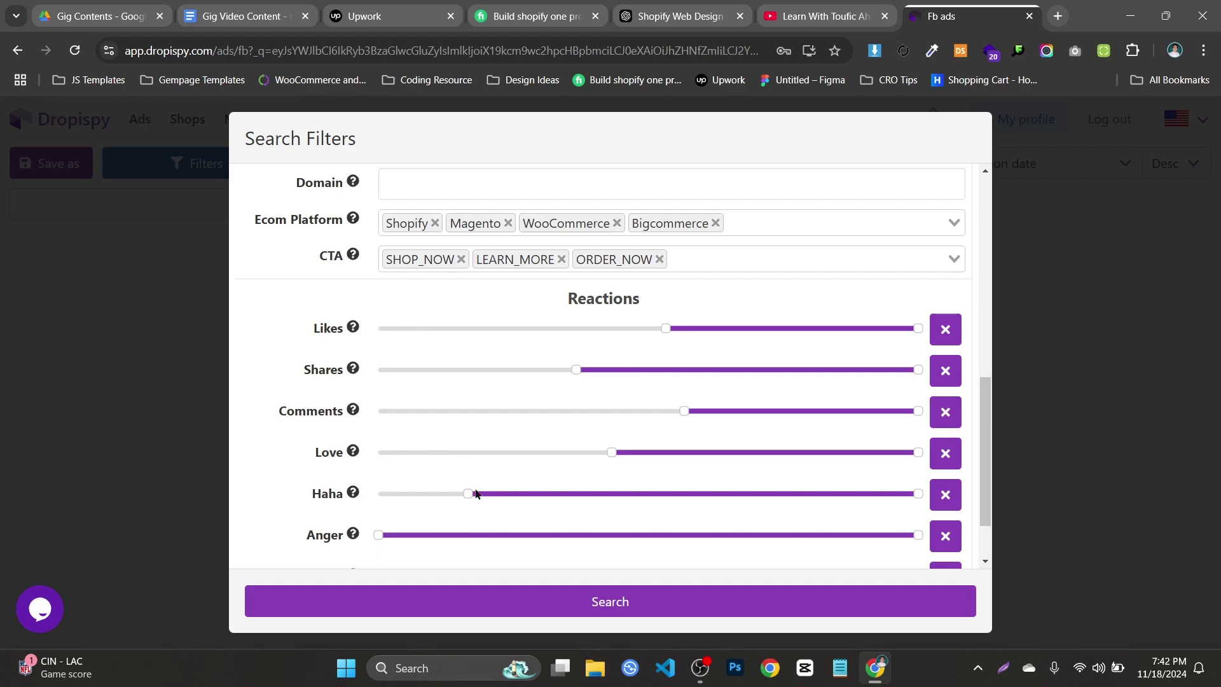
{"action": "scroll", "coordinate": [471, 502], "scroll_direction": "down", "scroll_amount": 3}
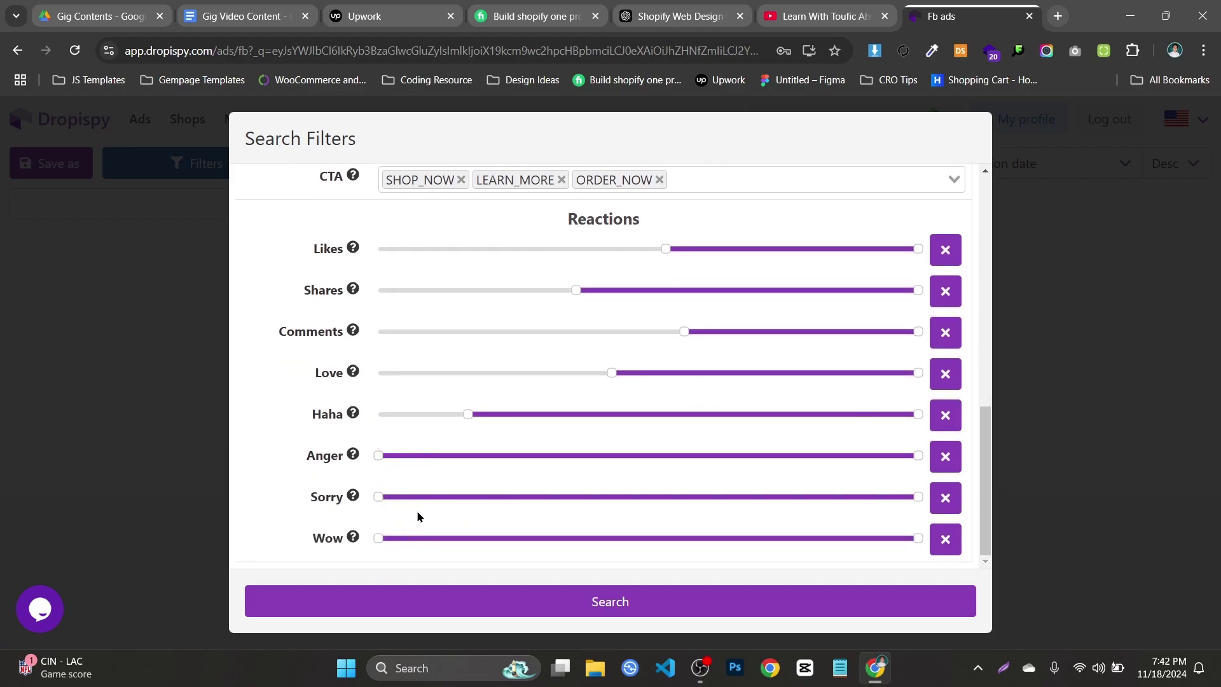
{"action": "left_click_drag", "start_coordinate": [380, 535], "coordinate": [684, 538]}
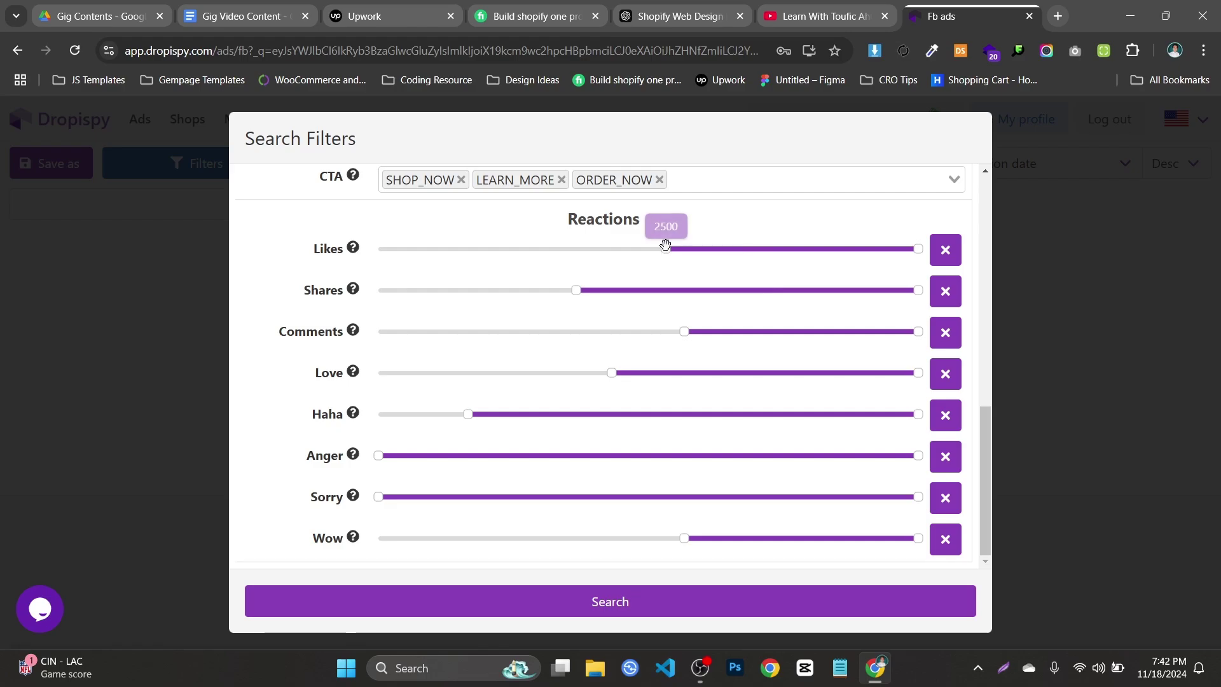
{"action": "left_click_drag", "start_coordinate": [665, 248], "coordinate": [738, 255]}
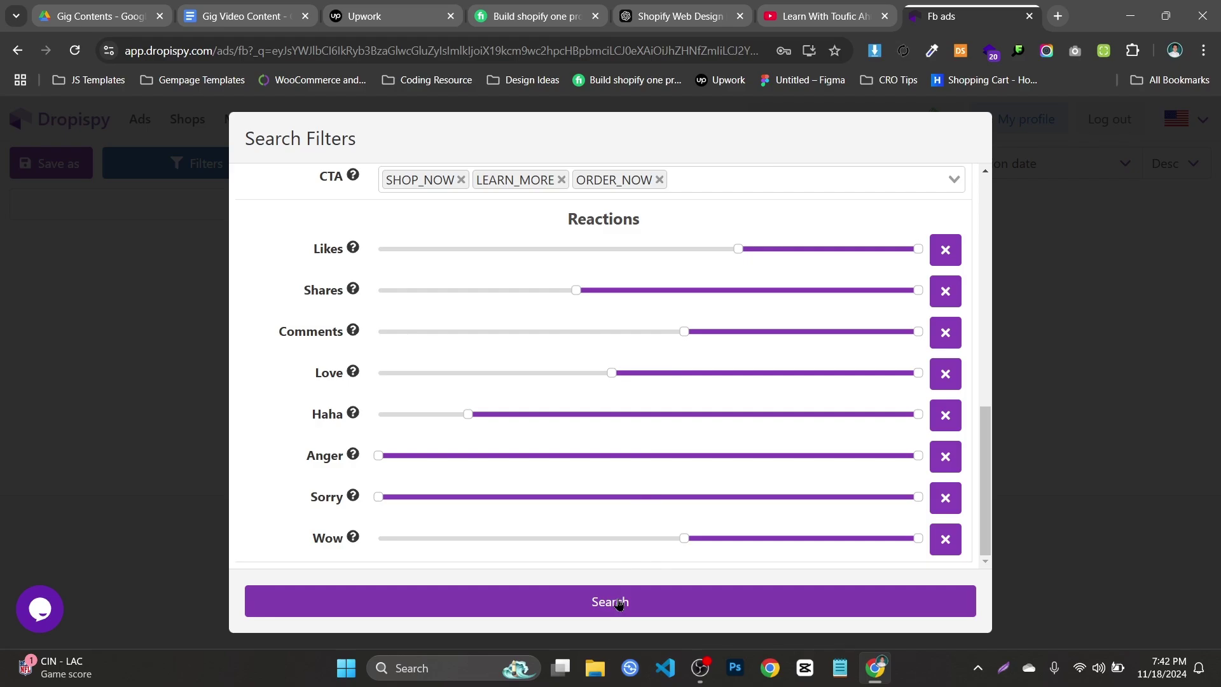
- Add Image to the media type filter alongside Video and run the ad search
{"action": "scroll", "coordinate": [609, 462], "scroll_direction": "up", "scroll_amount": 10}
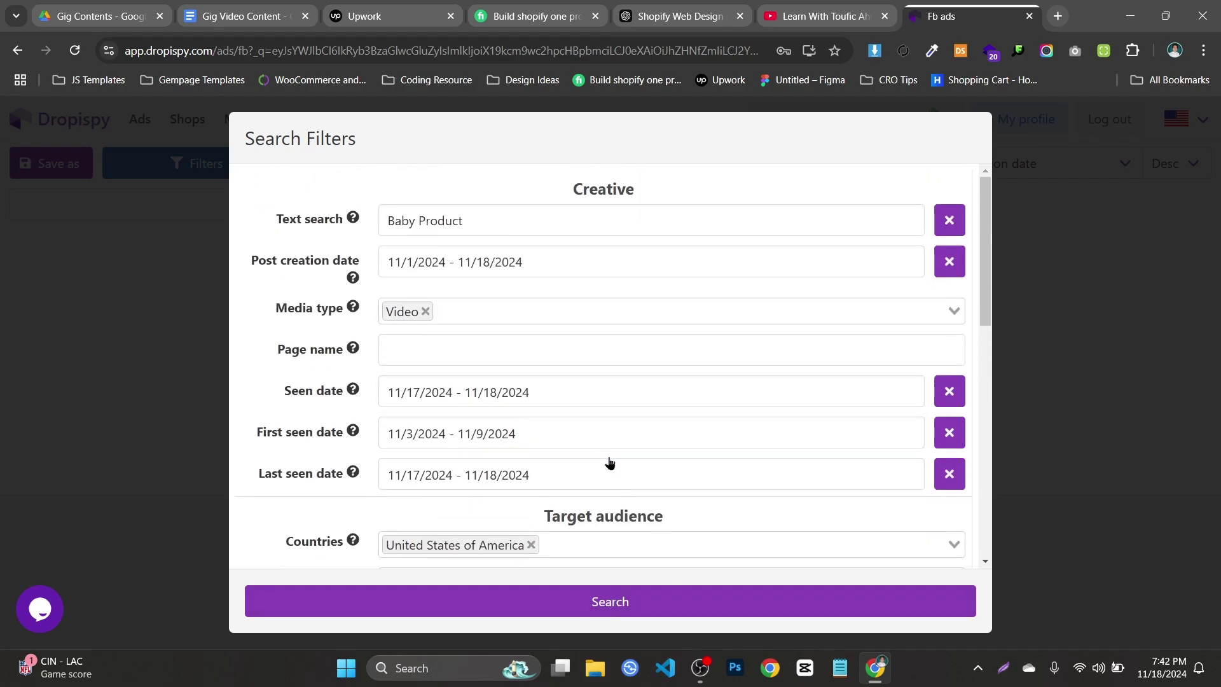
{"action": "left_click", "coordinate": [464, 311]}
{"action": "type", "text": "image"}
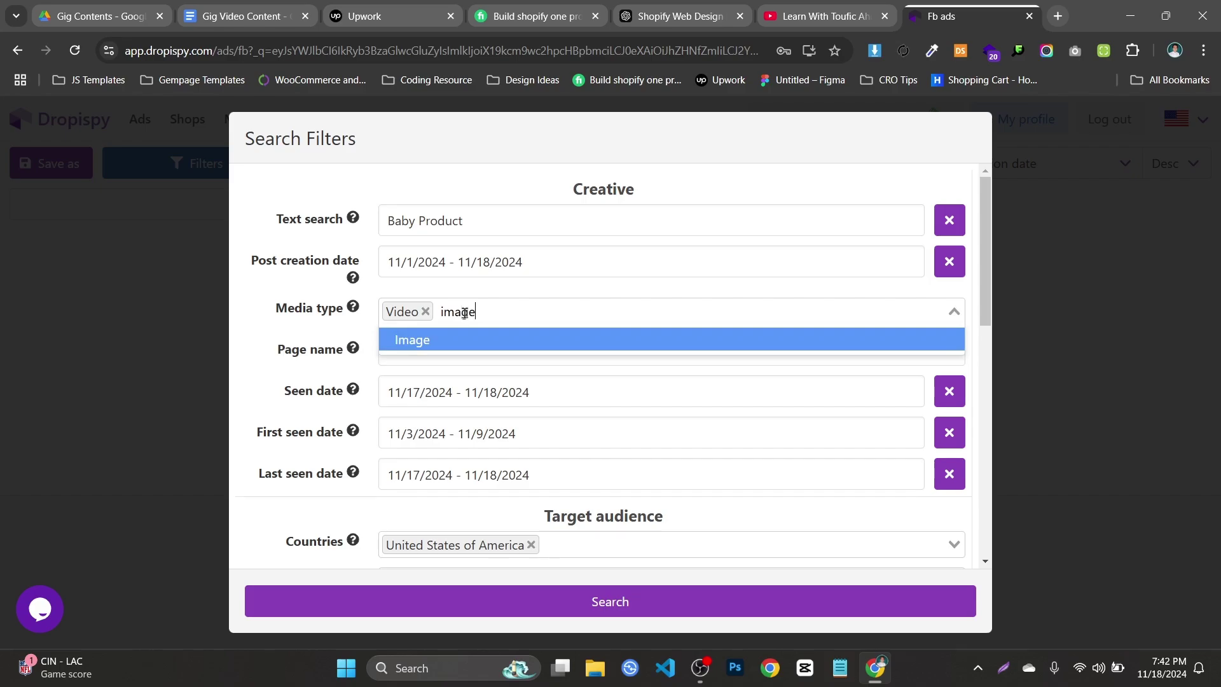
{"action": "left_click", "coordinate": [434, 335]}
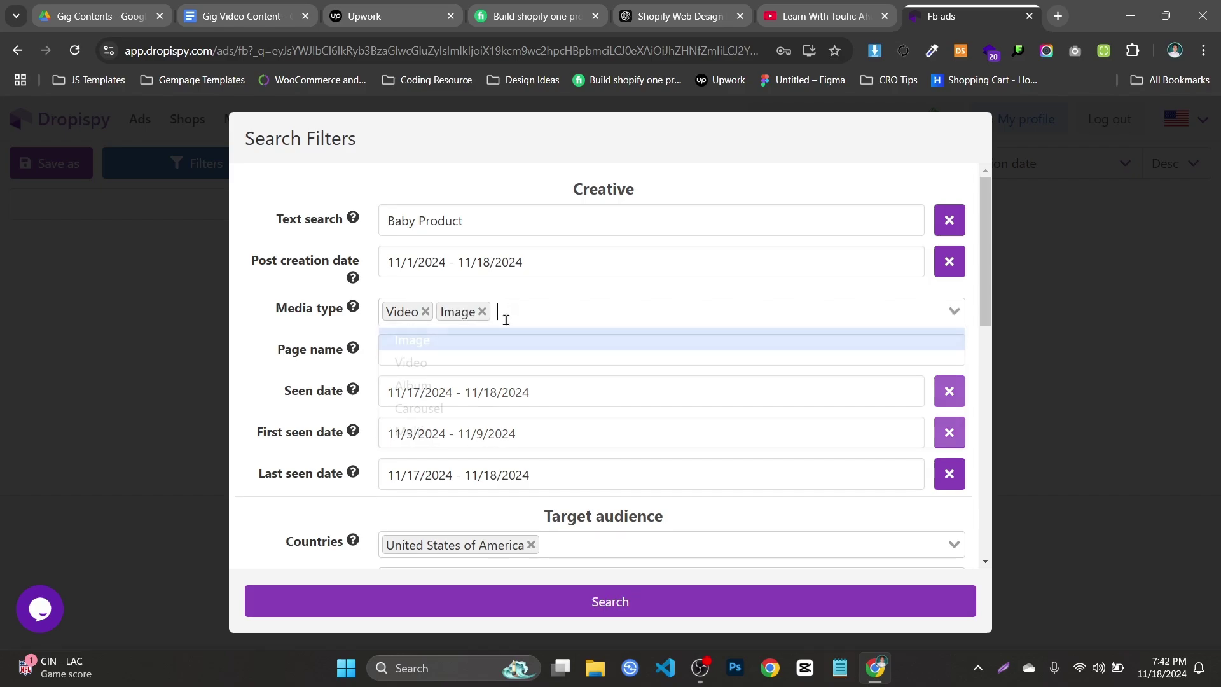
{"action": "left_click", "coordinate": [289, 378]}
{"action": "scroll", "coordinate": [536, 411], "scroll_direction": "down", "scroll_amount": 10}
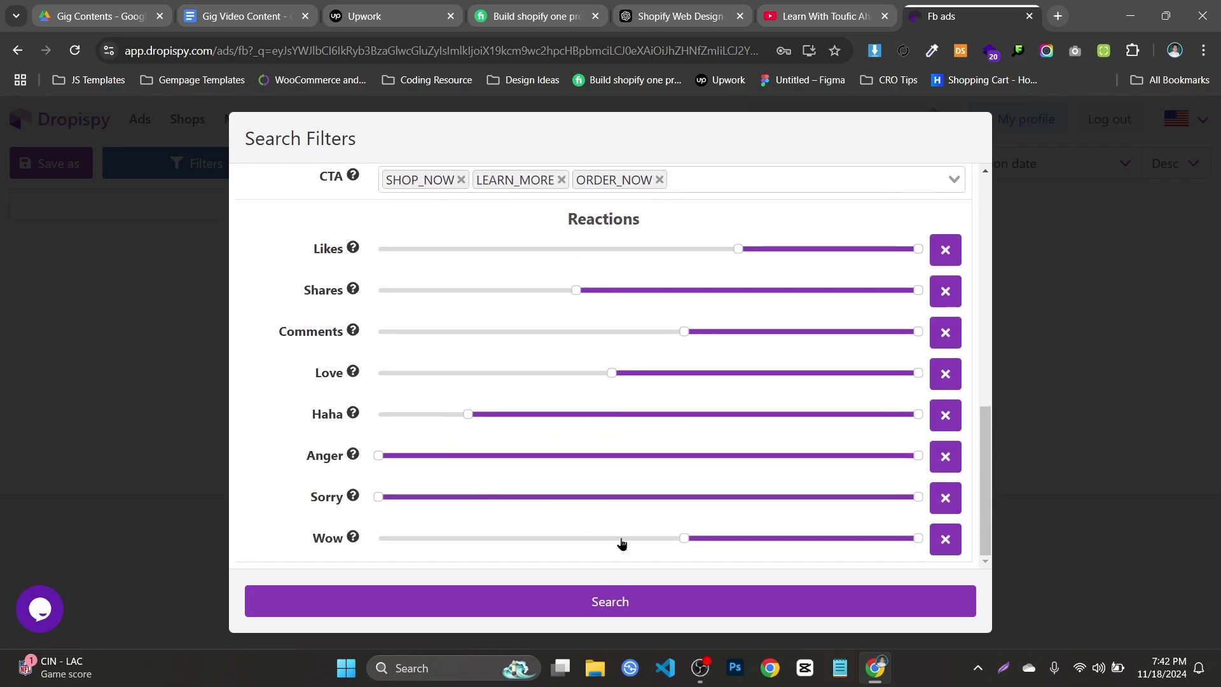
{"action": "left_click", "coordinate": [655, 607]}
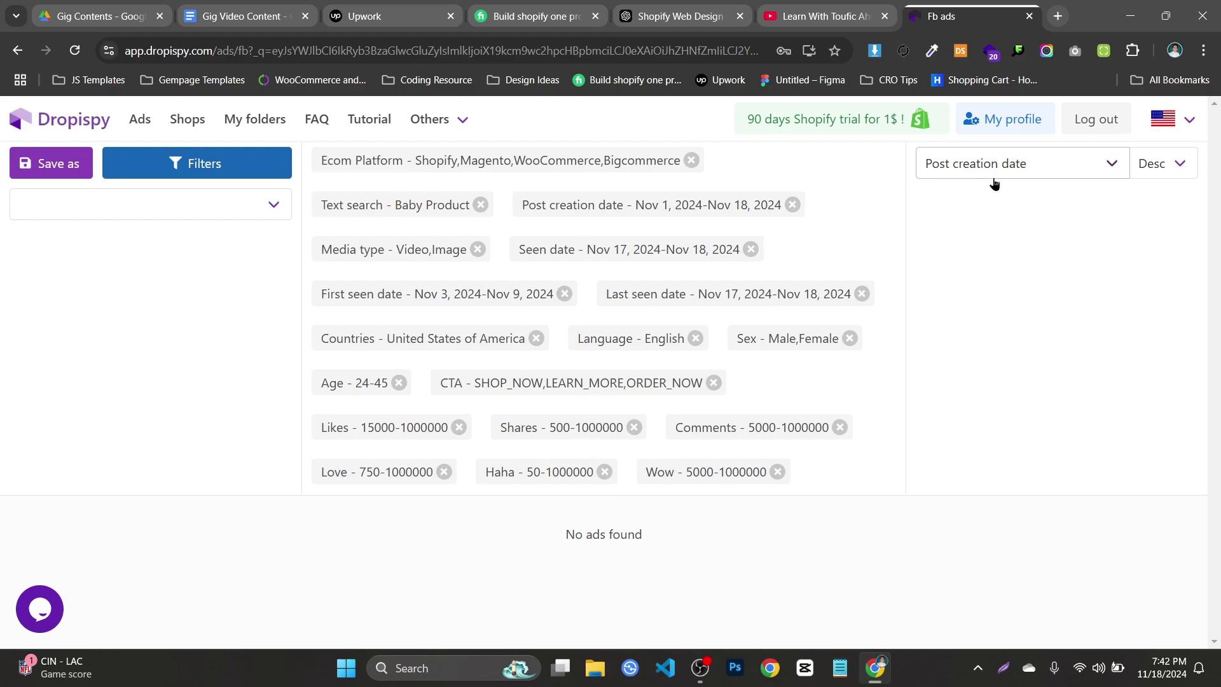
- Sort the ad results by First seen date, and switch the sorting to Shares
{"action": "left_click", "coordinate": [1046, 168]}
{"action": "left_click", "coordinate": [969, 218]}
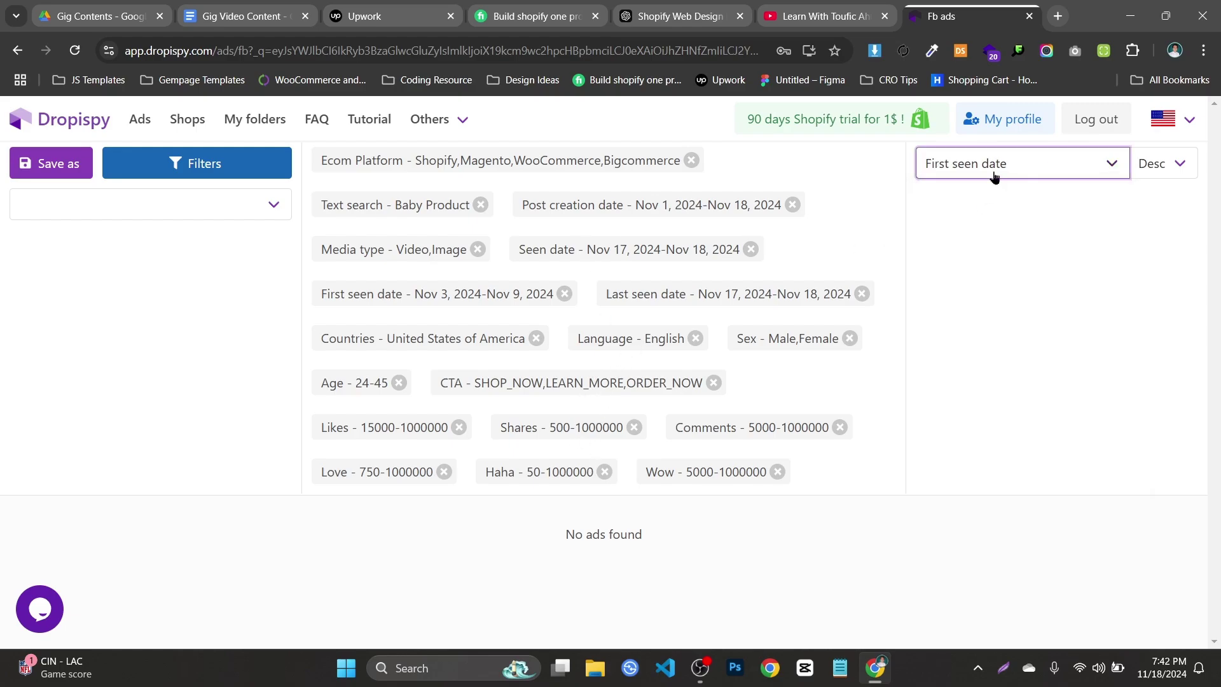
{"action": "left_click", "coordinate": [992, 164]}
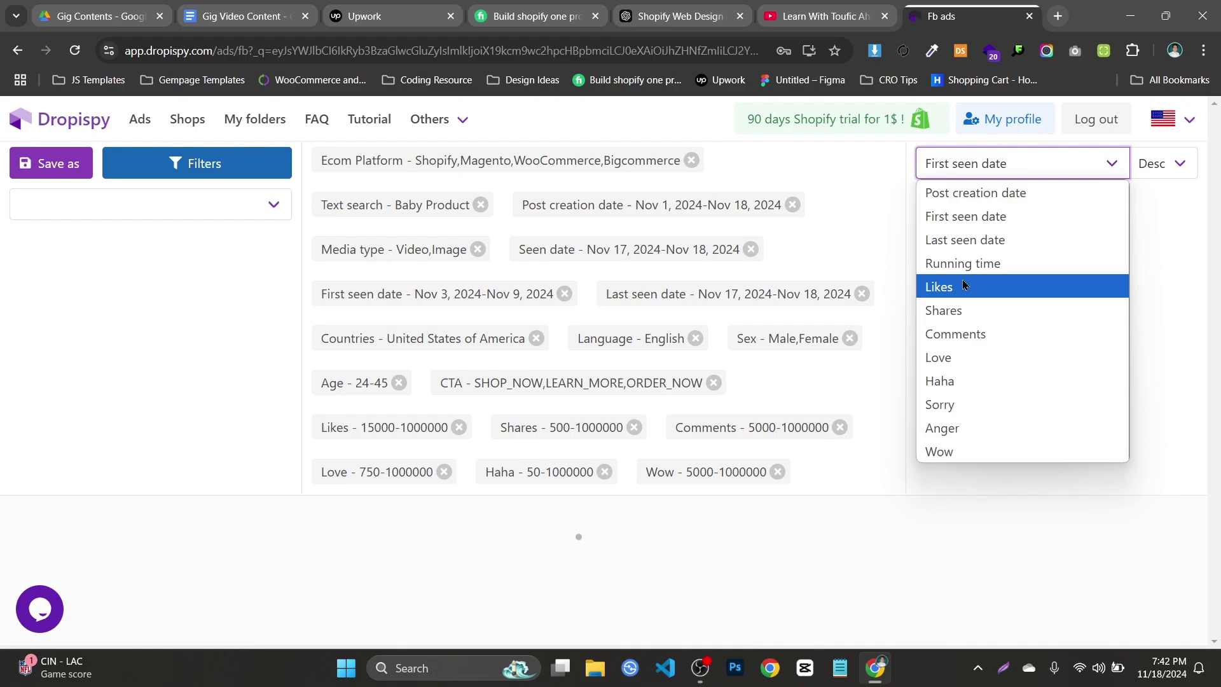
{"action": "left_click", "coordinate": [888, 203]}
{"action": "left_click", "coordinate": [973, 168]}
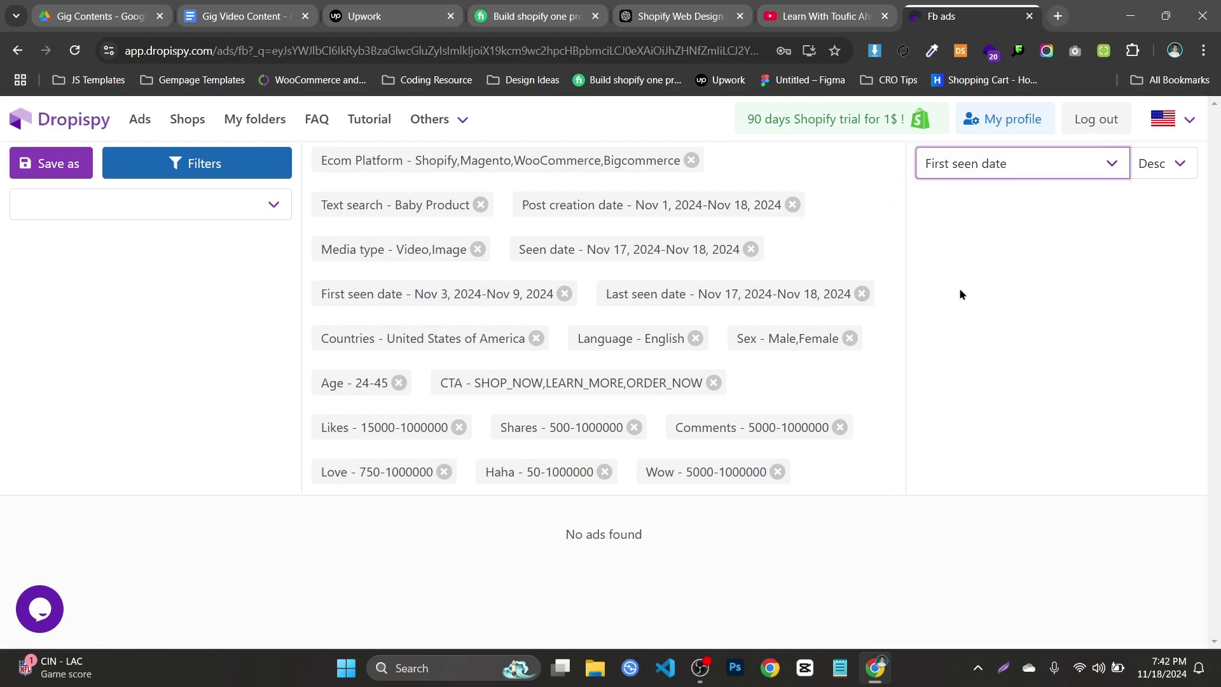
{"action": "left_click", "coordinate": [992, 164]}
{"action": "left_click", "coordinate": [946, 311]}
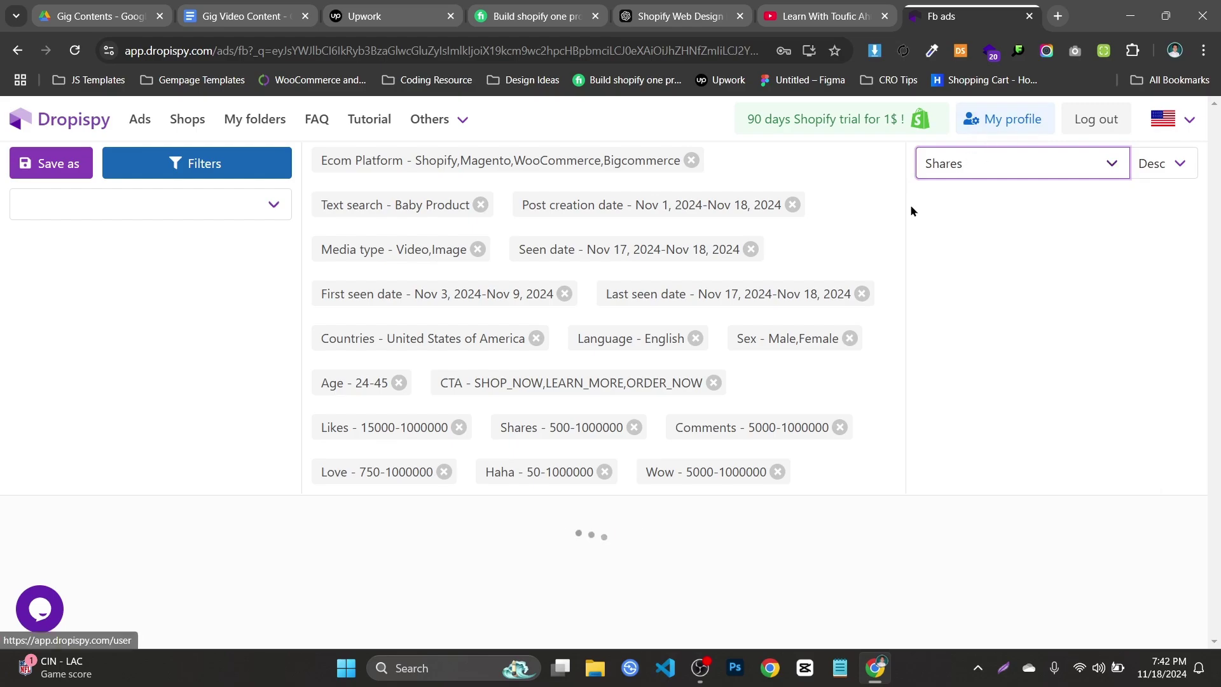
- Reopen the search filters and remove Magento from the ecom platforms
{"action": "left_click", "coordinate": [612, 399]}
{"action": "left_click", "coordinate": [658, 388]}
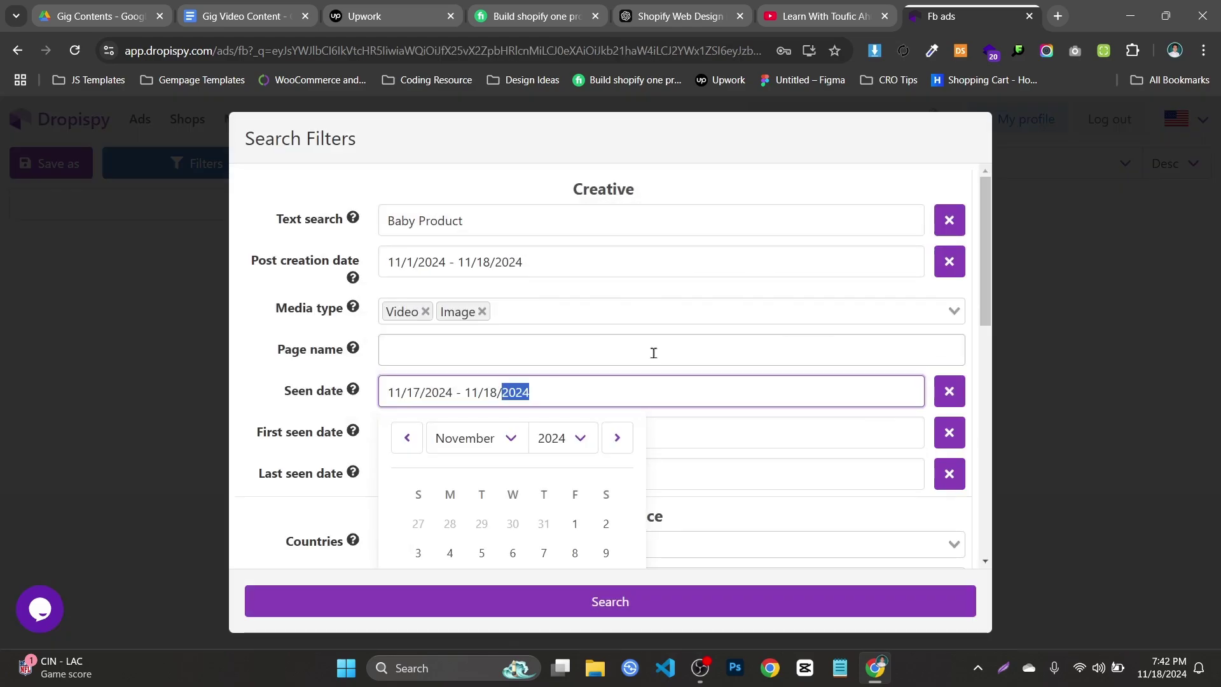
{"action": "scroll", "coordinate": [500, 306], "scroll_direction": "up", "scroll_amount": 2}
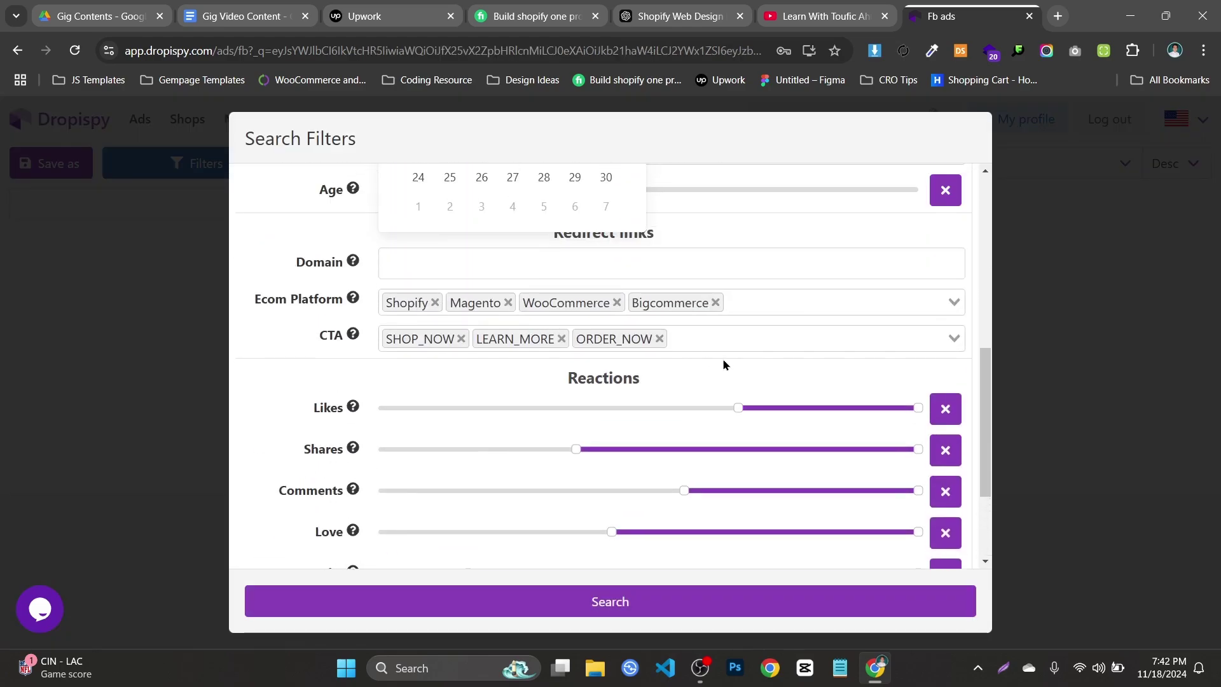
{"action": "left_click", "coordinate": [507, 302]}
{"action": "scroll", "coordinate": [677, 287], "scroll_direction": "up", "scroll_amount": 4}
{"action": "left_click", "coordinate": [531, 246]}
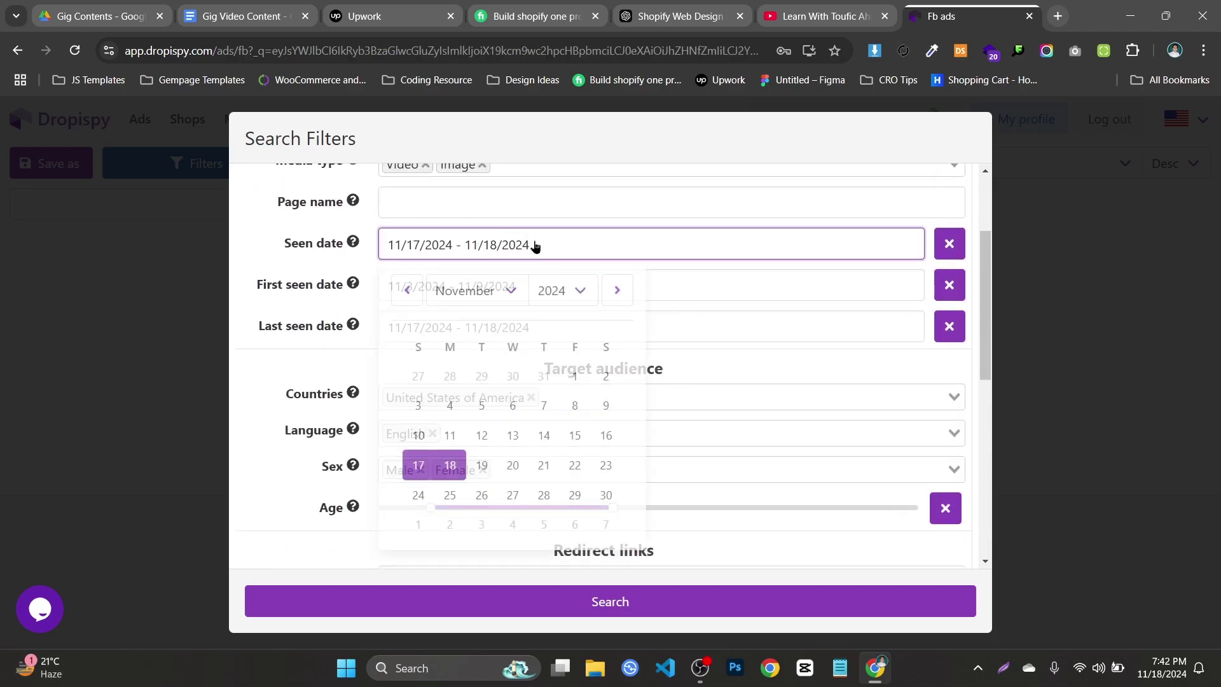
- Replace the text search term with "Skicare"
{"action": "scroll", "coordinate": [557, 245], "scroll_direction": "up", "scroll_amount": 3}
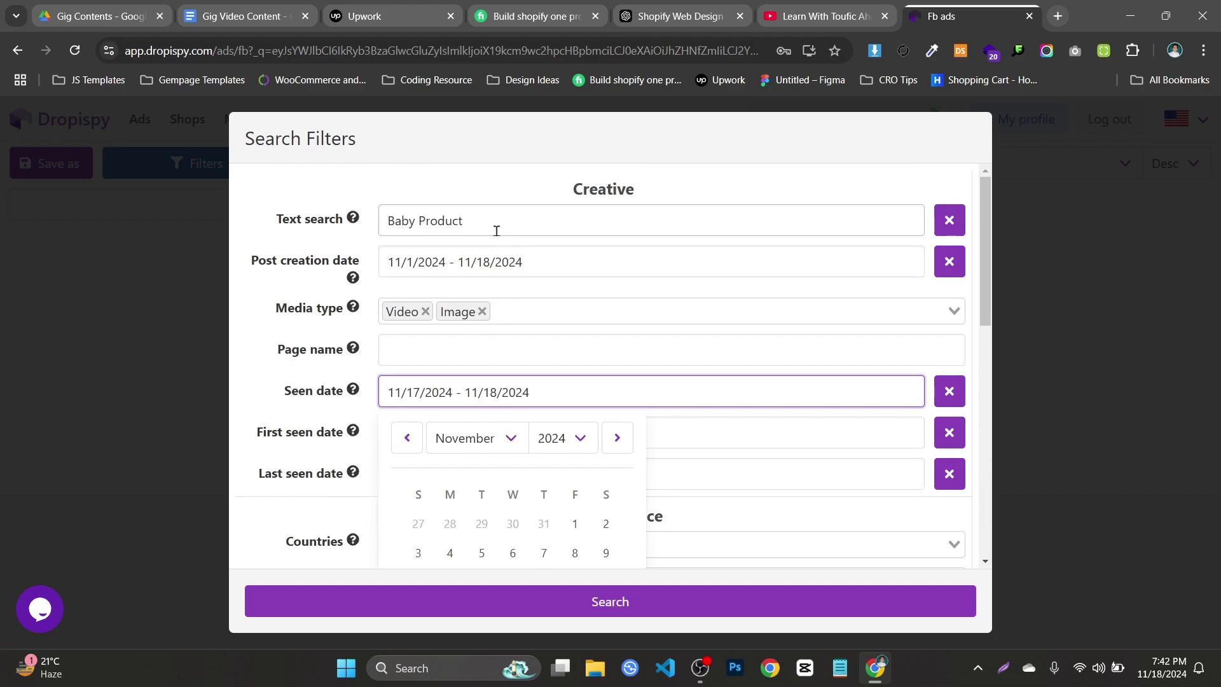
{"action": "triple_click", "coordinate": [496, 230]}
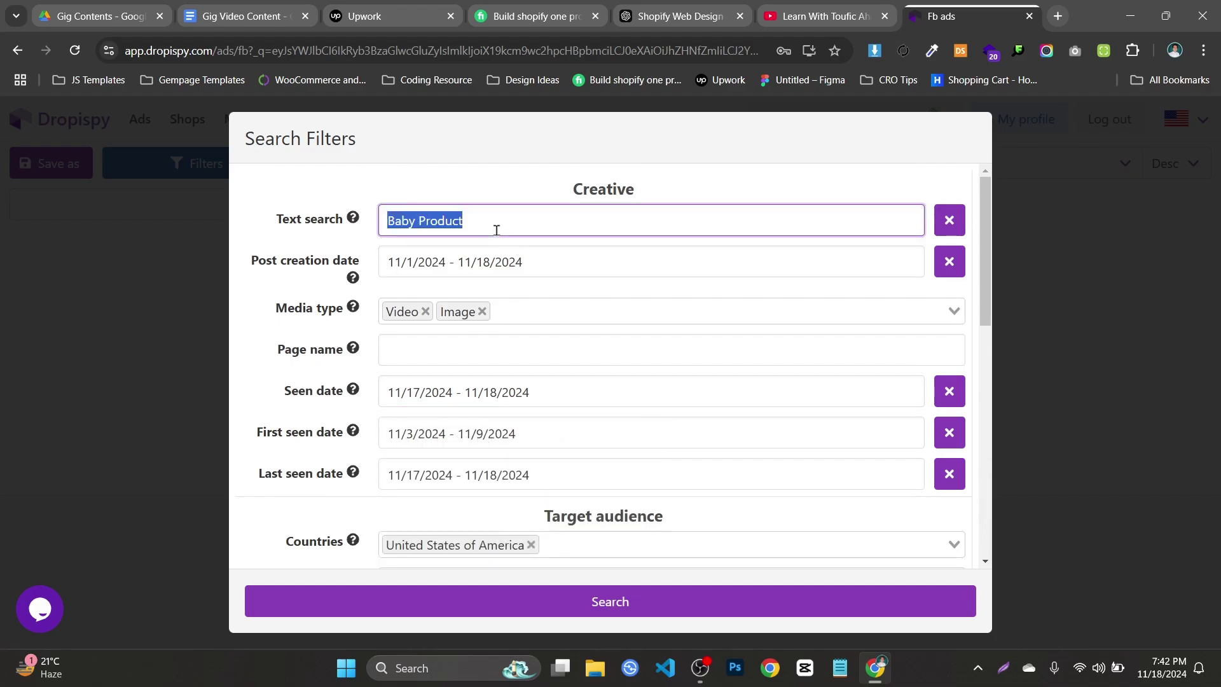
{"action": "type", "text": "Ele"}
{"action": "key", "text": "BackSpace"}
{"action": "key", "text": "BackSpace"}
{"action": "key", "text": "BackSpace"}
{"action": "type", "text": "Sk"}
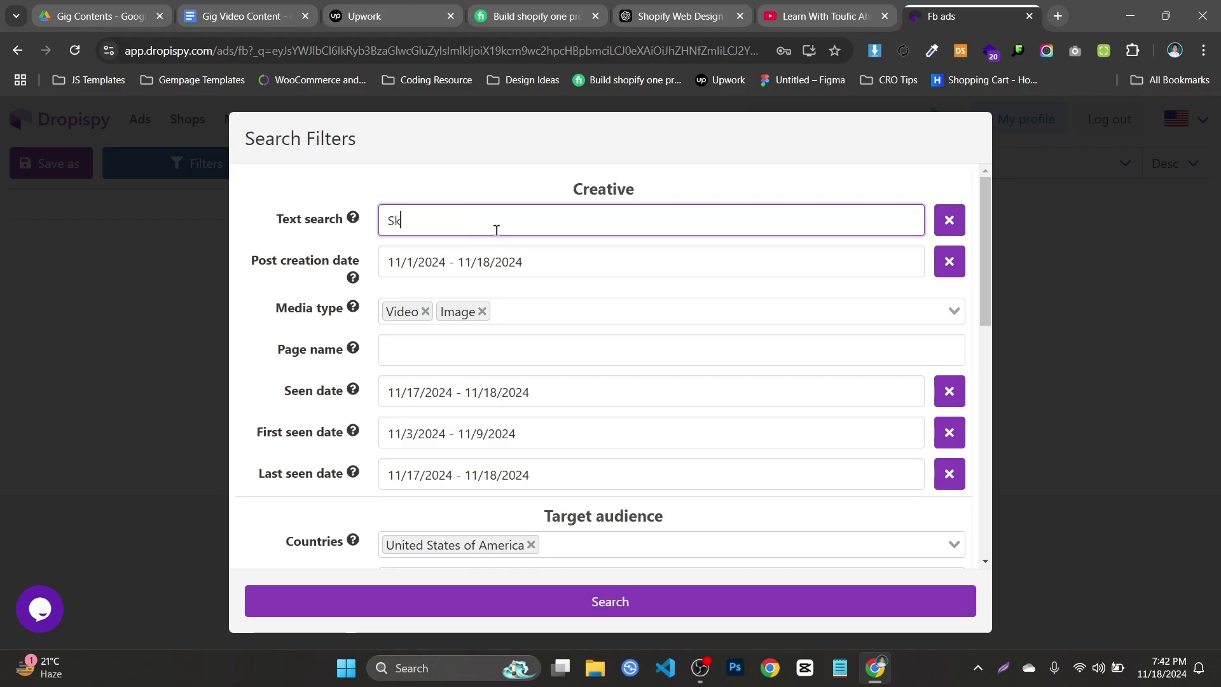
{"action": "type", "text": "icare"}
- Set the post creation date range to 10/4/2024 - 10/17/2024
{"action": "left_click", "coordinate": [519, 272]}
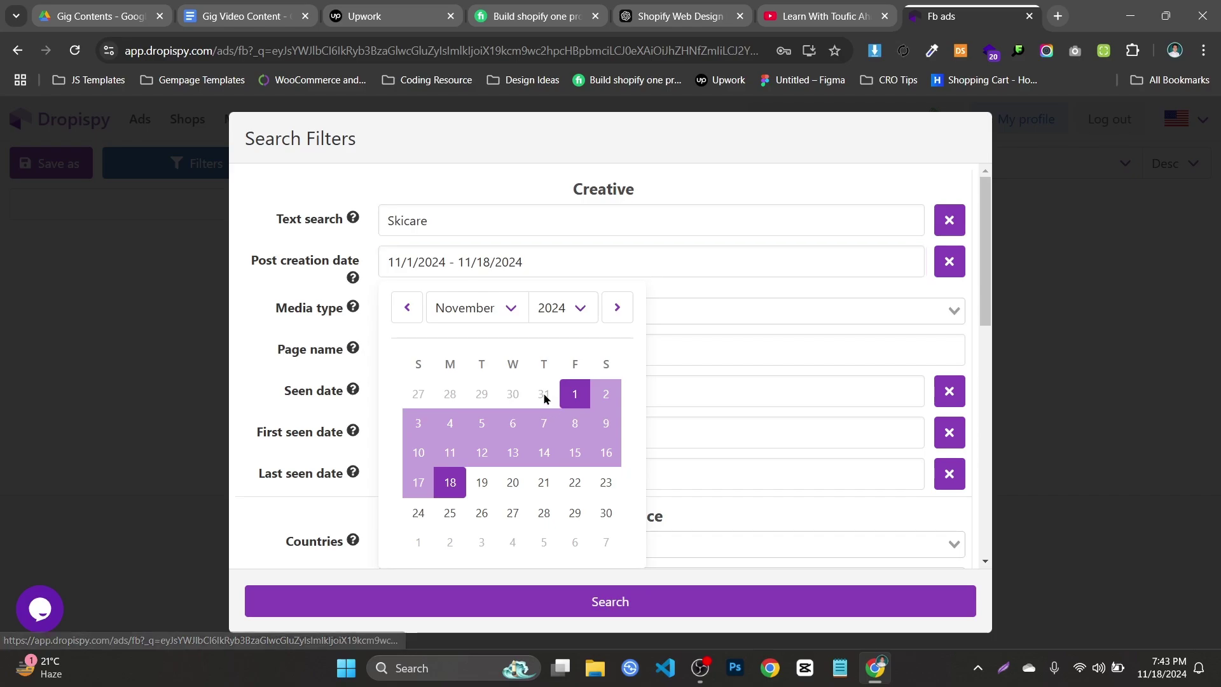
{"action": "left_click", "coordinate": [407, 307]}
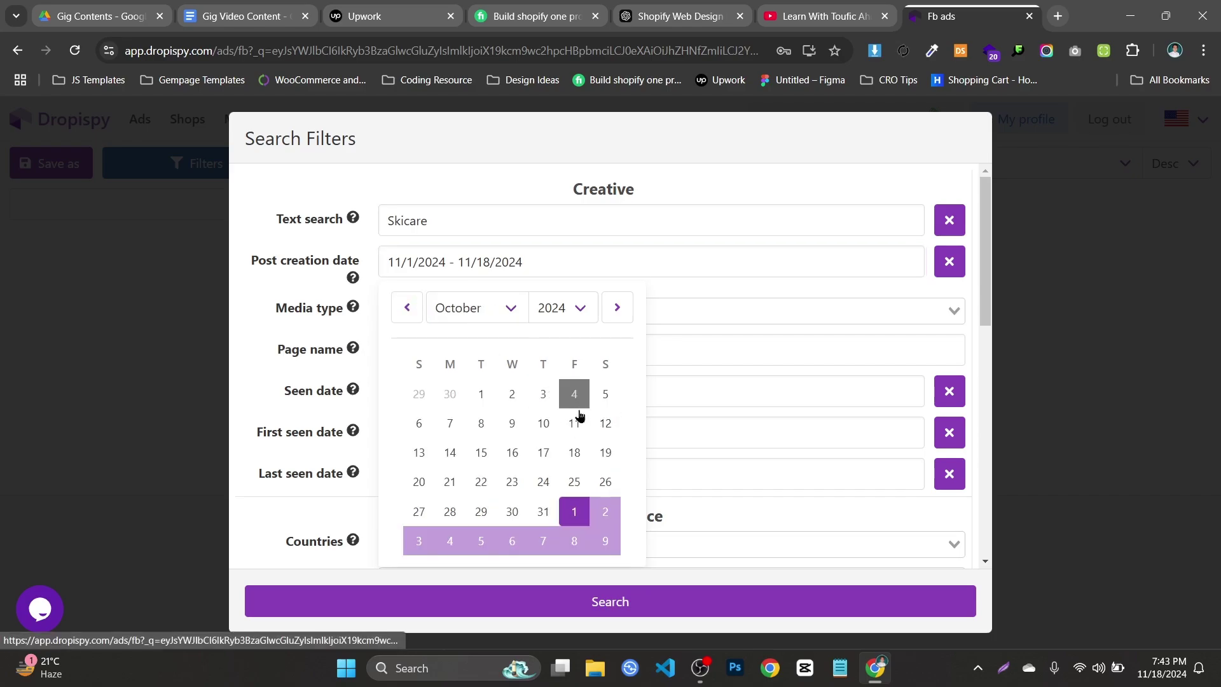
{"action": "left_click", "coordinate": [669, 353]}
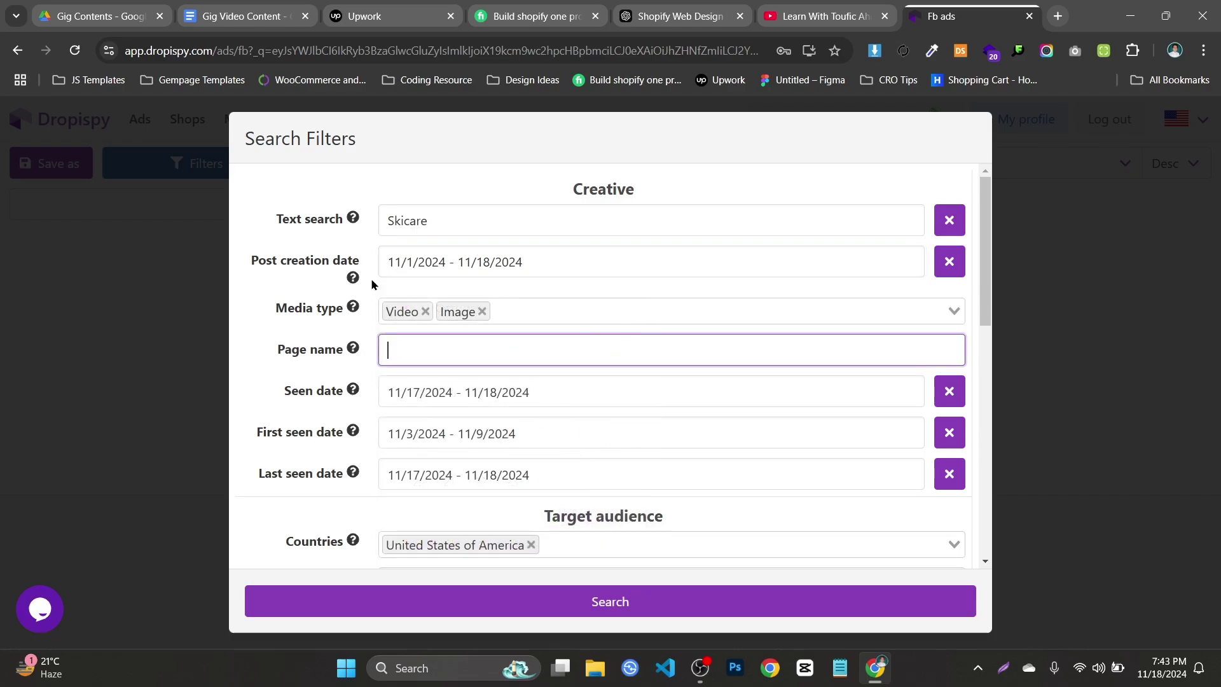
{"action": "left_click", "coordinate": [425, 272]}
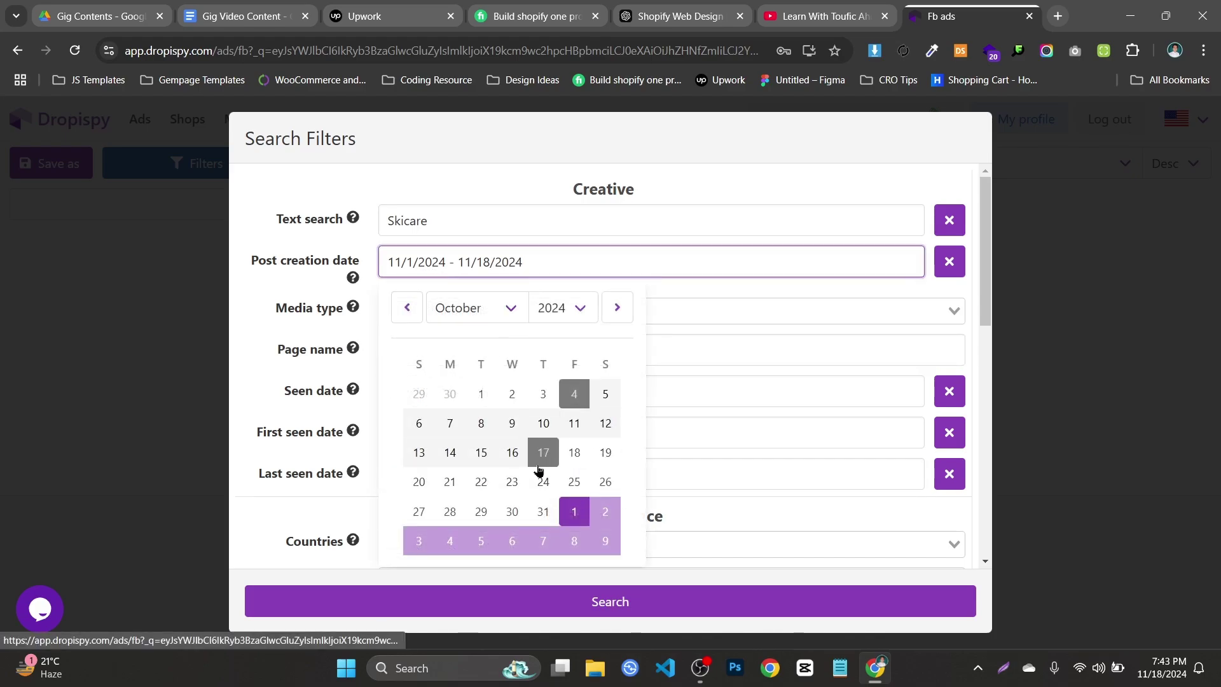
{"action": "left_click", "coordinate": [538, 466]}
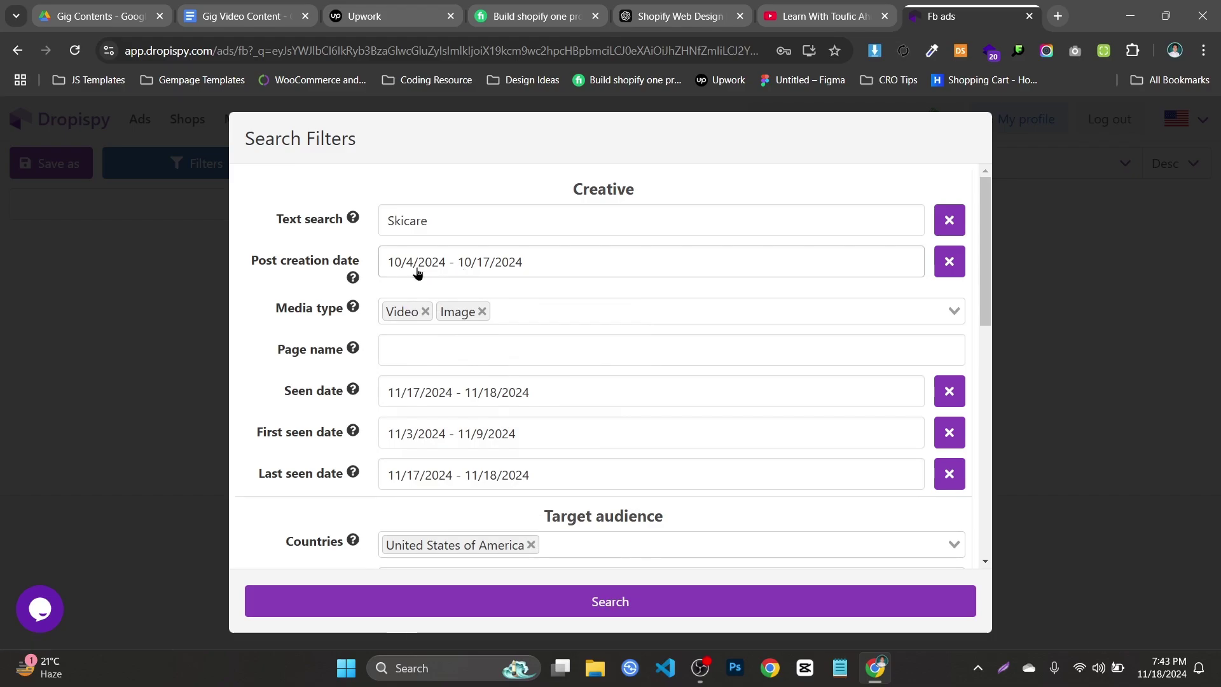
{"action": "left_click", "coordinate": [457, 268]}
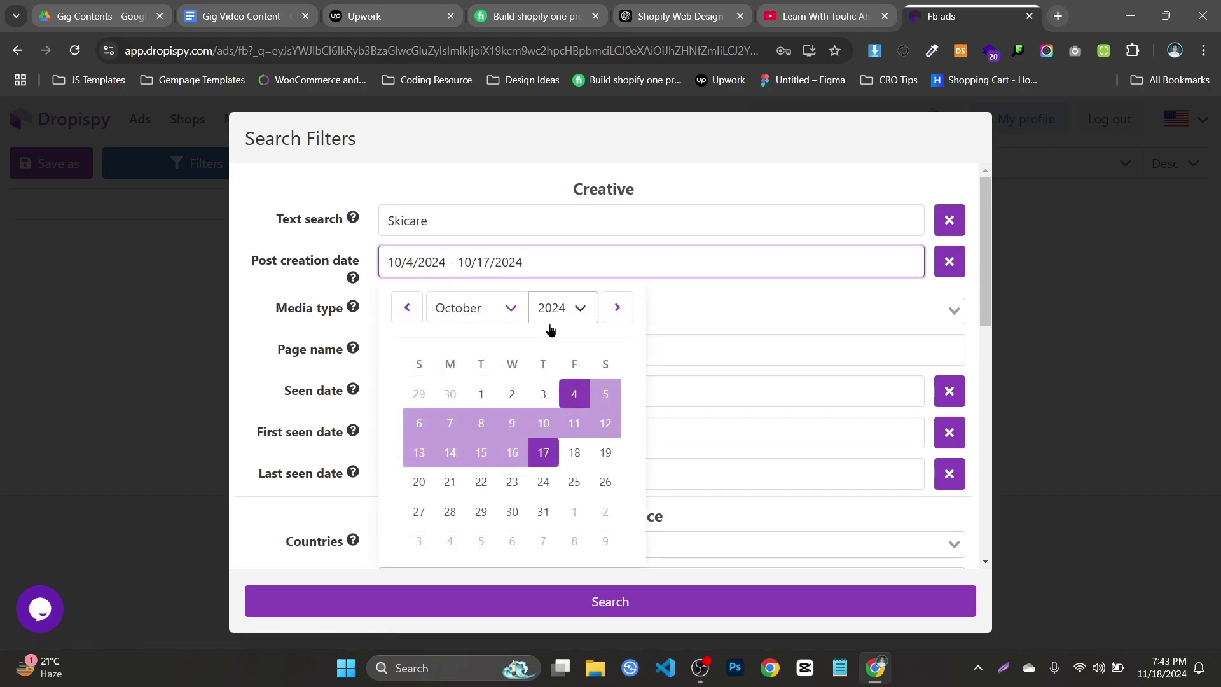
{"action": "left_click", "coordinate": [742, 344]}
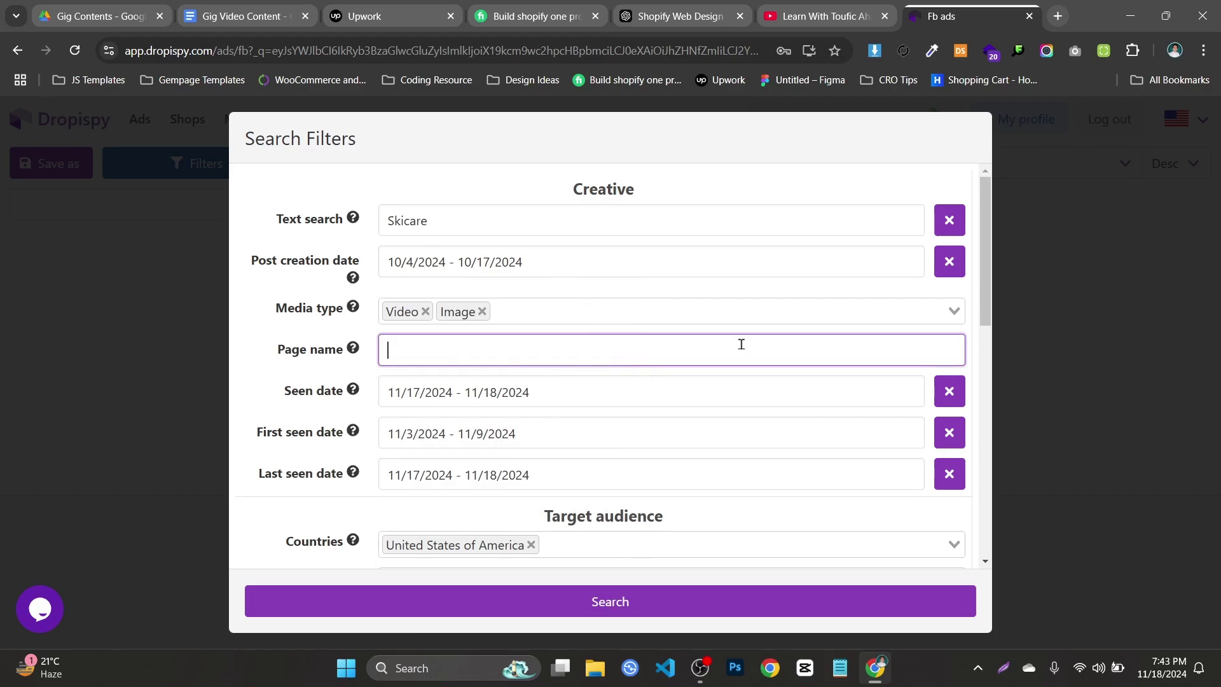
- Set the post creation date range to 10/17/2024 - 11/18/2024
{"action": "scroll", "coordinate": [516, 347], "scroll_direction": "down", "scroll_amount": 1}
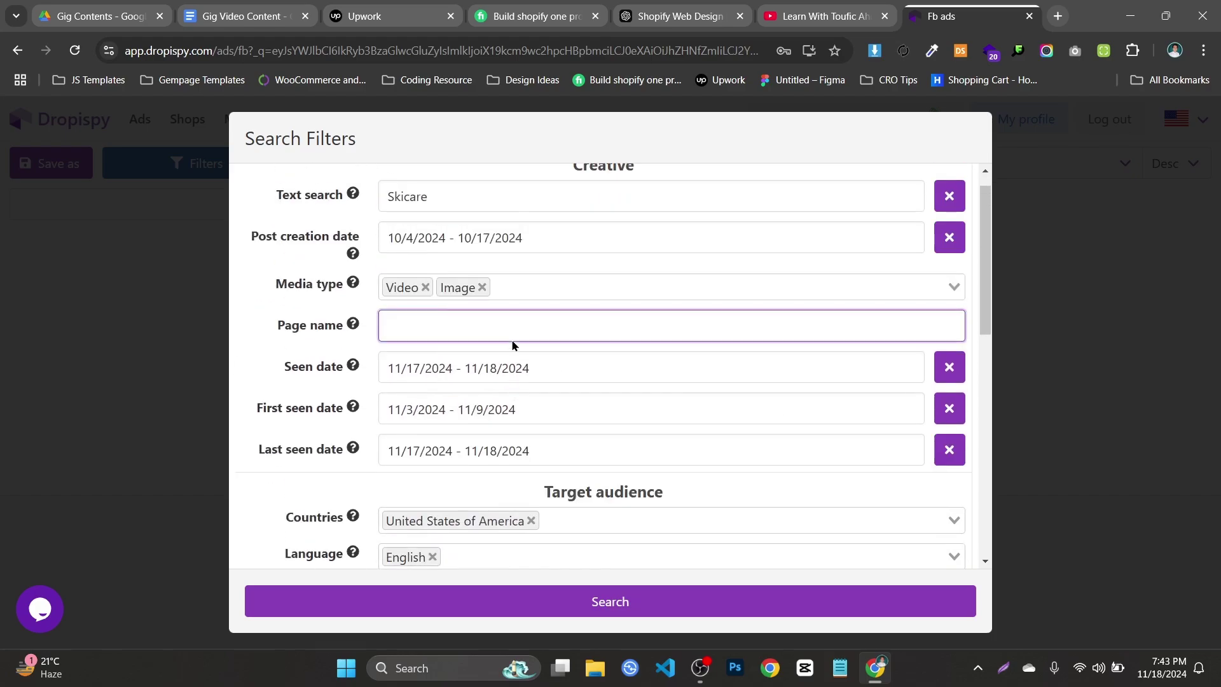
{"action": "scroll", "coordinate": [512, 344], "scroll_direction": "up", "scroll_amount": 1}
{"action": "left_click", "coordinate": [491, 258]}
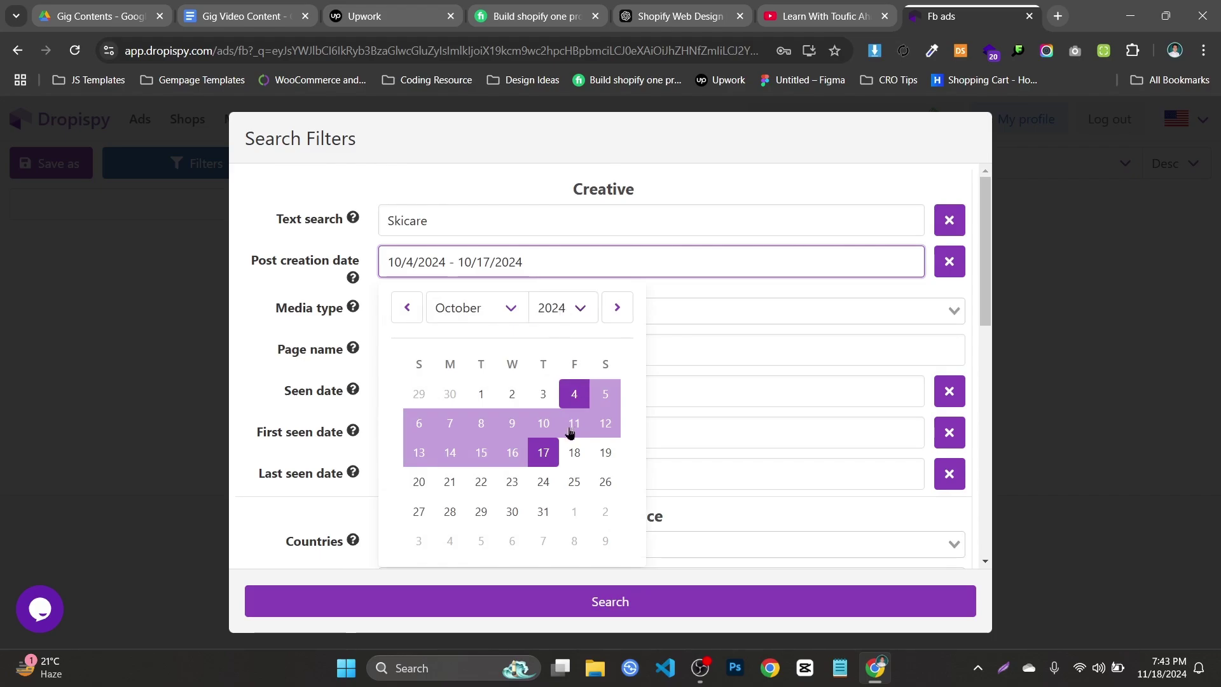
{"action": "left_click", "coordinate": [580, 309]}
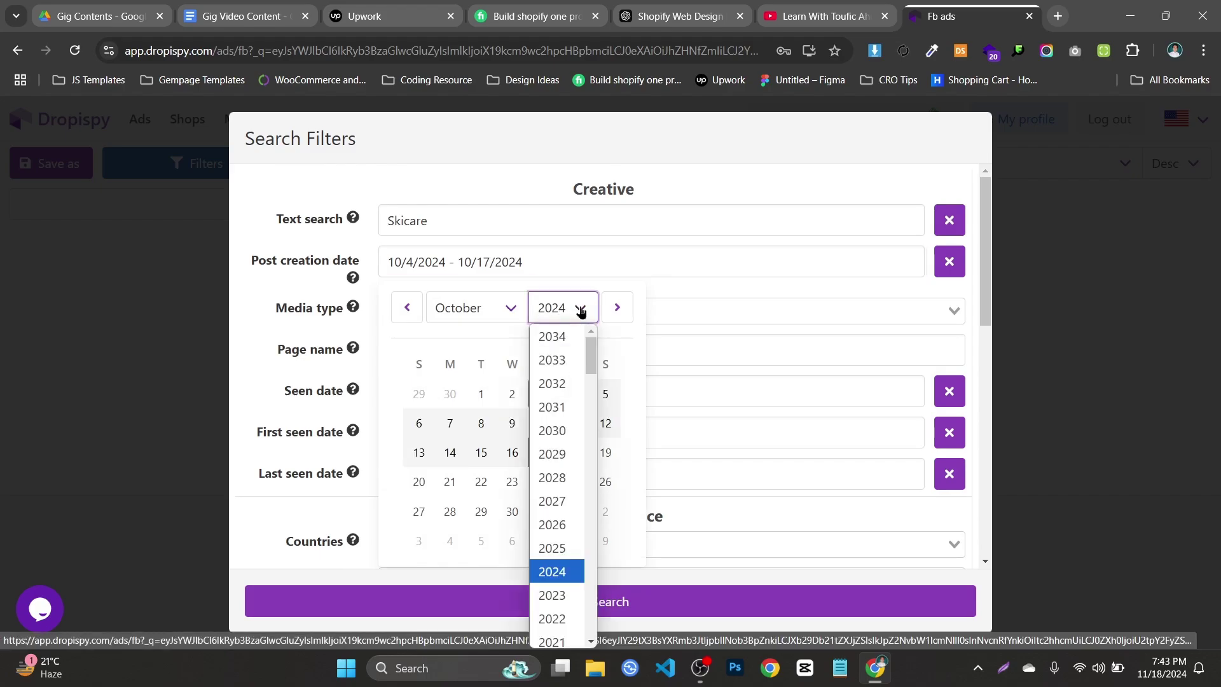
{"action": "left_click", "coordinate": [579, 309]}
{"action": "left_click", "coordinate": [512, 309]}
{"action": "left_click", "coordinate": [616, 307]}
{"action": "left_click", "coordinate": [616, 309]}
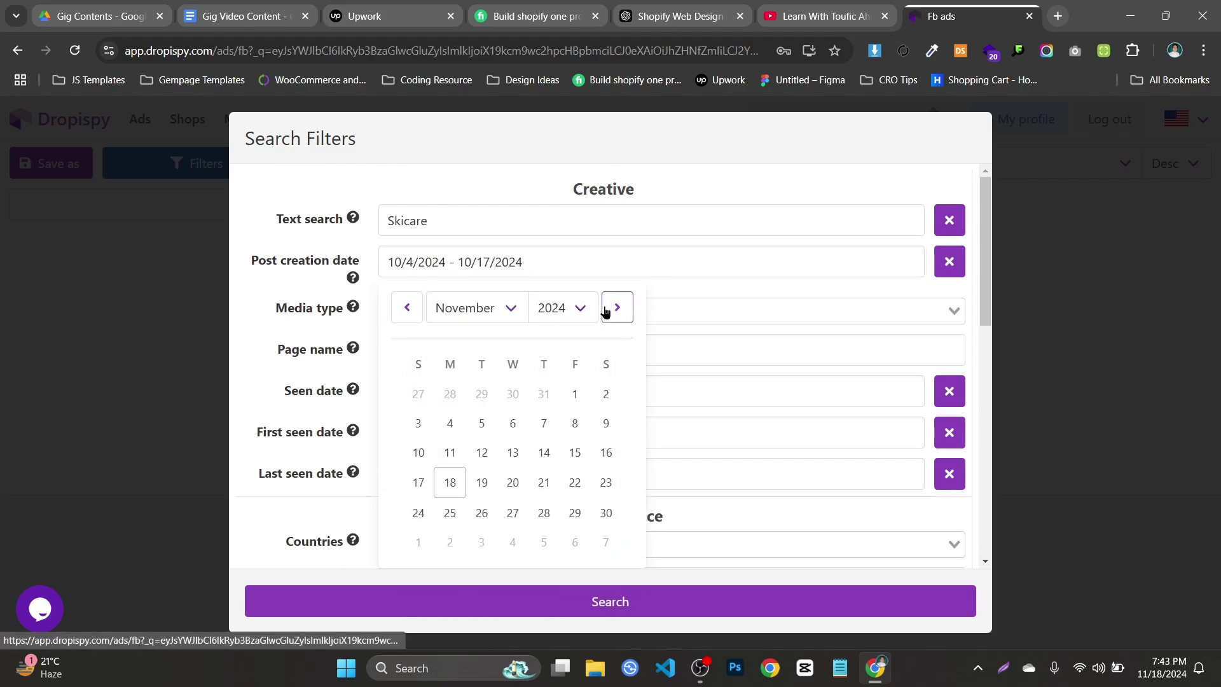
{"action": "left_click", "coordinate": [451, 485]}
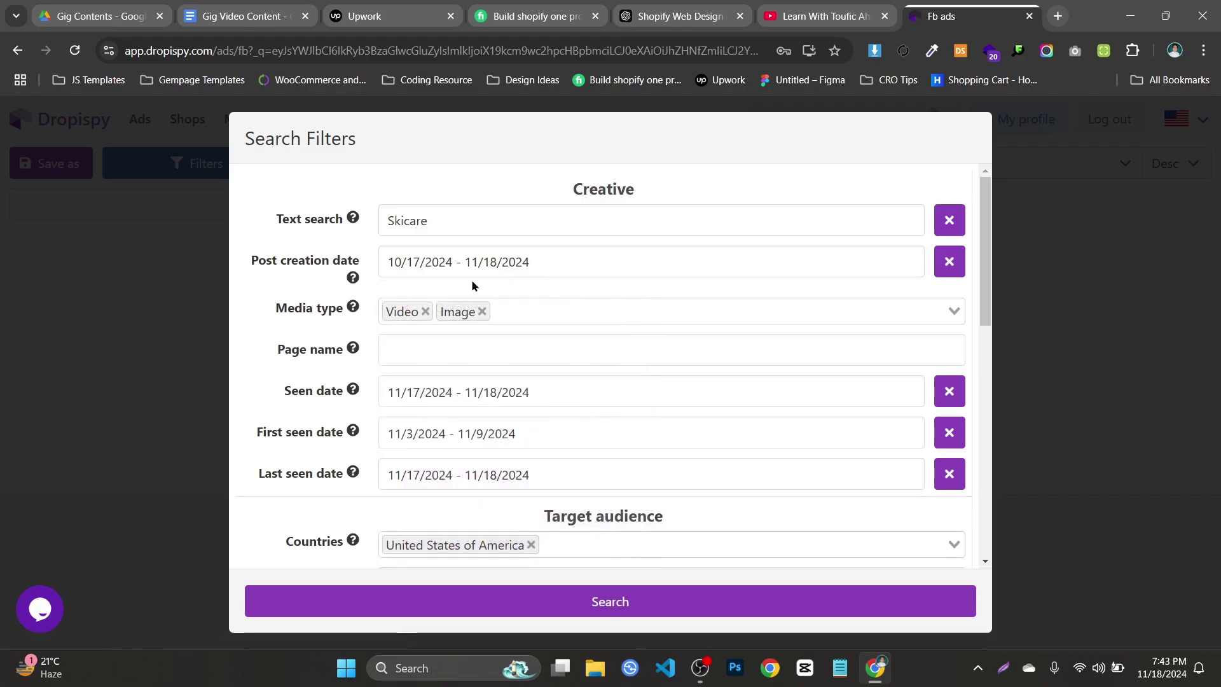
{"action": "left_click", "coordinate": [417, 270]}
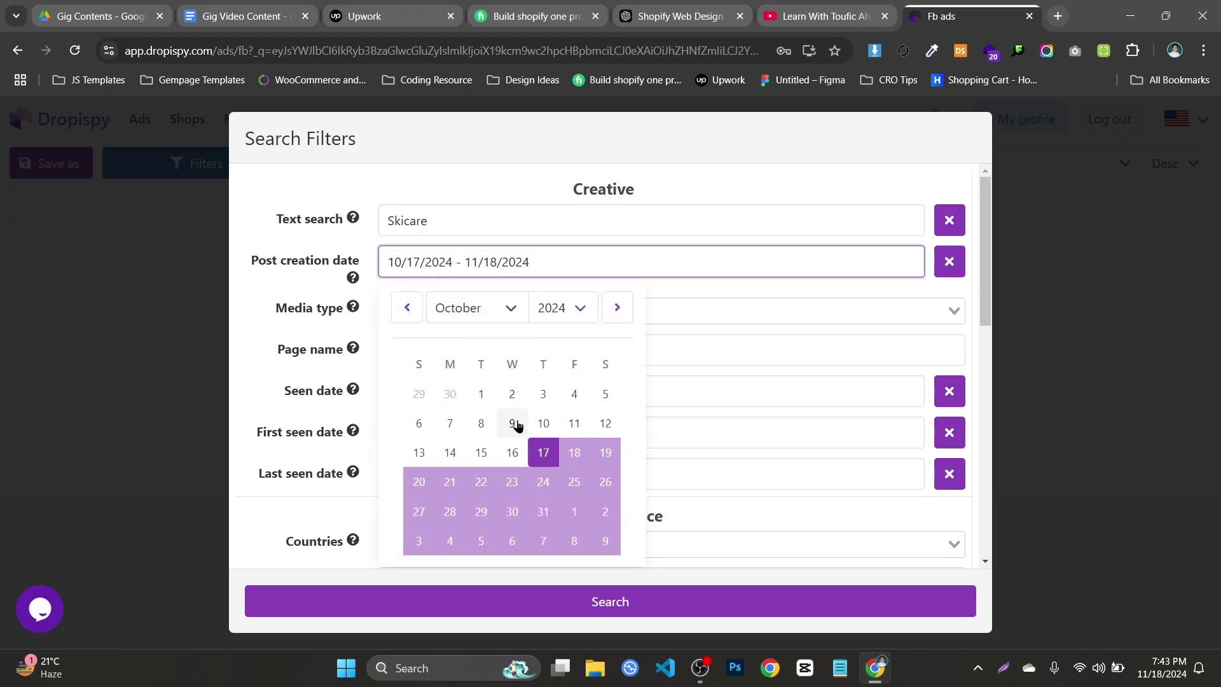
{"action": "left_click", "coordinate": [730, 326]}
- Lower the minimum number of likes to 5000 and the minimum number of shares to 300
{"action": "scroll", "coordinate": [730, 326], "scroll_direction": "down", "scroll_amount": 5}
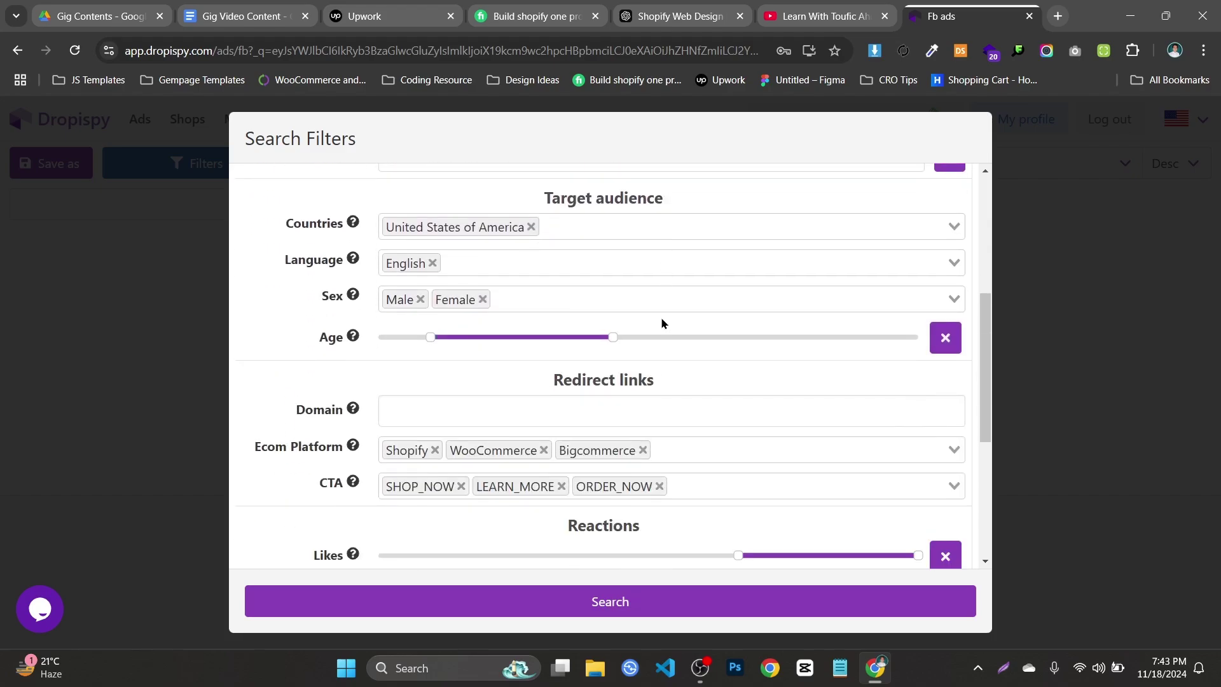
{"action": "scroll", "coordinate": [560, 311], "scroll_direction": "down", "scroll_amount": 2}
{"action": "scroll", "coordinate": [559, 307], "scroll_direction": "up", "scroll_amount": 2}
{"action": "scroll", "coordinate": [556, 315], "scroll_direction": "down", "scroll_amount": 4}
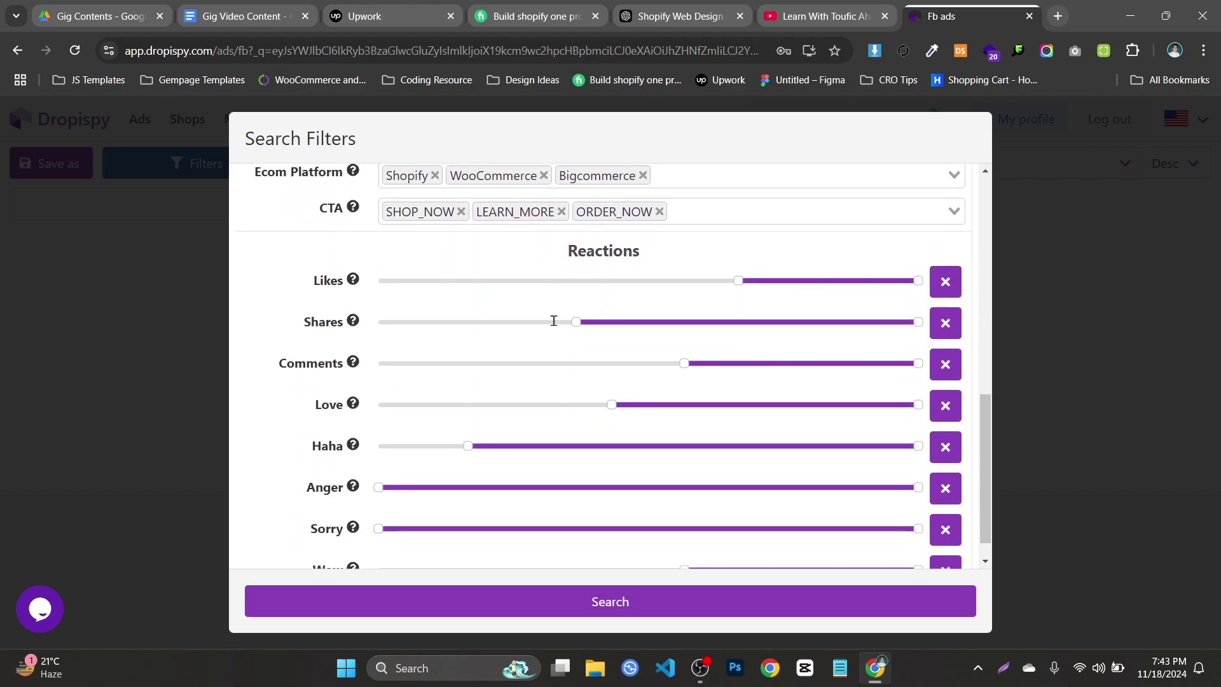
{"action": "scroll", "coordinate": [725, 307], "scroll_direction": "up", "scroll_amount": 2}
{"action": "left_click_drag", "start_coordinate": [738, 409], "coordinate": [681, 427]}
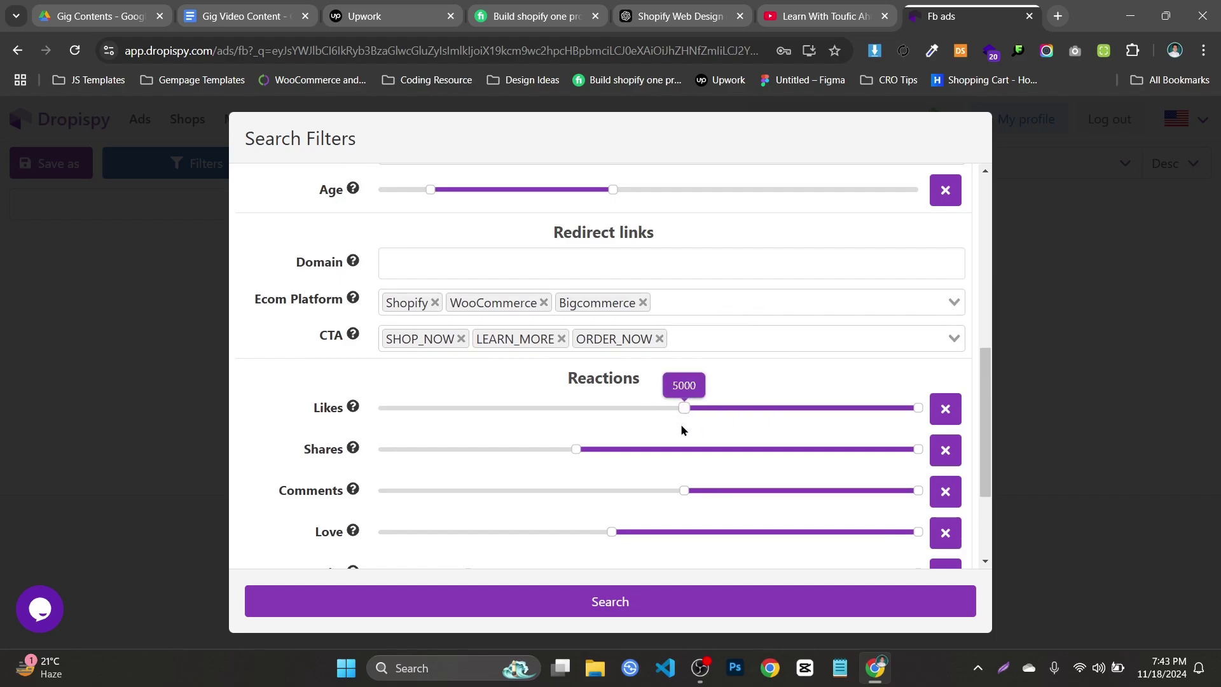
{"action": "scroll", "coordinate": [671, 392], "scroll_direction": "down", "scroll_amount": 2}
{"action": "left_click_drag", "start_coordinate": [576, 292], "coordinate": [554, 296]}
- Lower the minimum comments to 900, Love to 600 and Wow to 900, and run the ad search
{"action": "left_click_drag", "start_coordinate": [684, 331], "coordinate": [583, 379]}
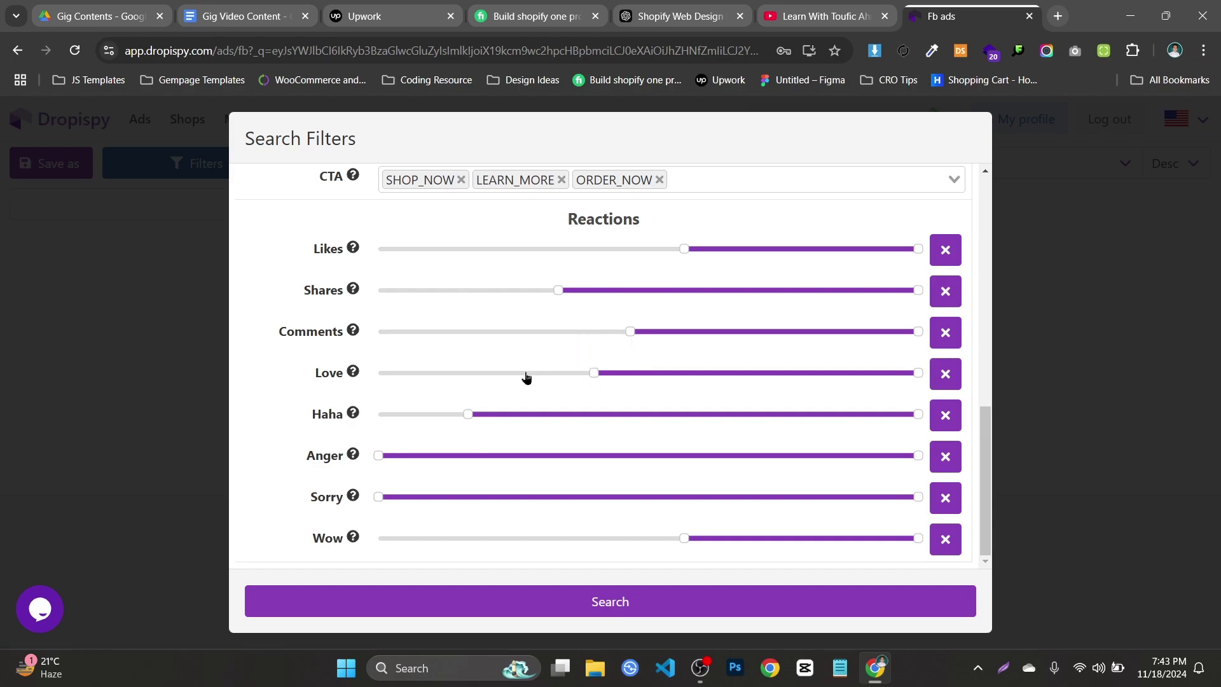
{"action": "mouse_move", "coordinate": [469, 415]}
{"action": "left_mouse_down"}
{"action": "mouse_move", "coordinate": [447, 417]}
{"action": "mouse_move", "coordinate": [465, 416]}
{"action": "left_mouse_up"}
{"action": "mouse_move", "coordinate": [684, 539]}
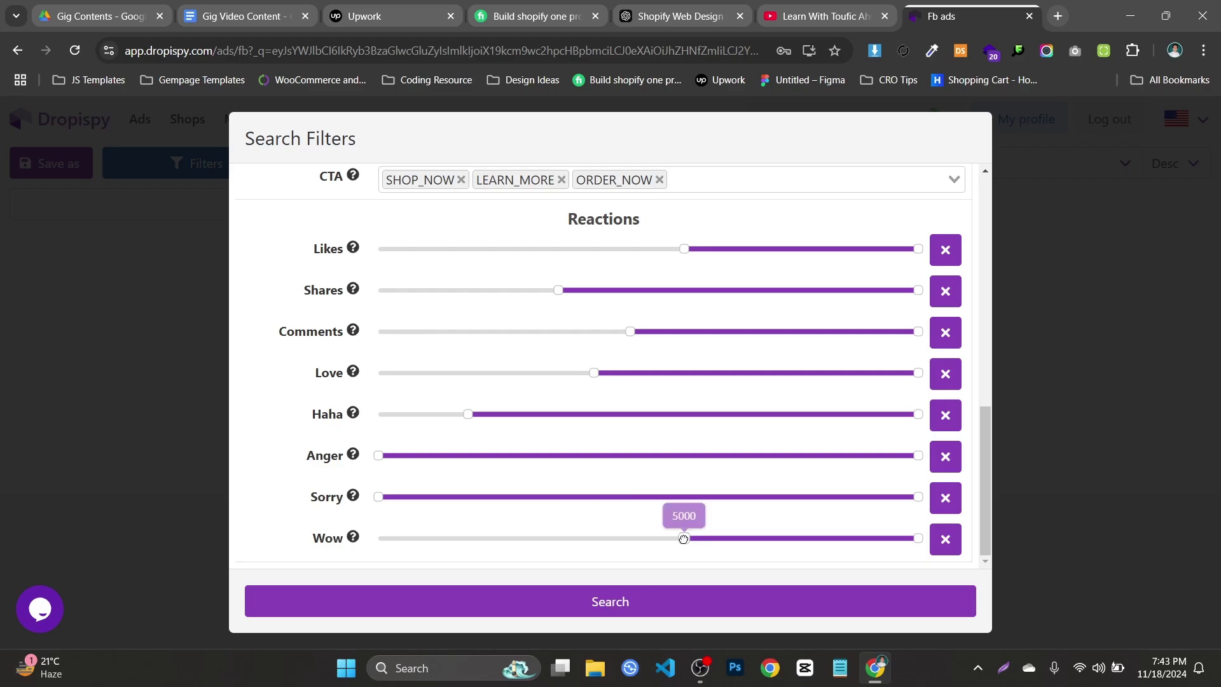
{"action": "left_click_drag", "start_coordinate": [637, 558], "coordinate": [638, 558]}
{"action": "left_click", "coordinate": [620, 601]}
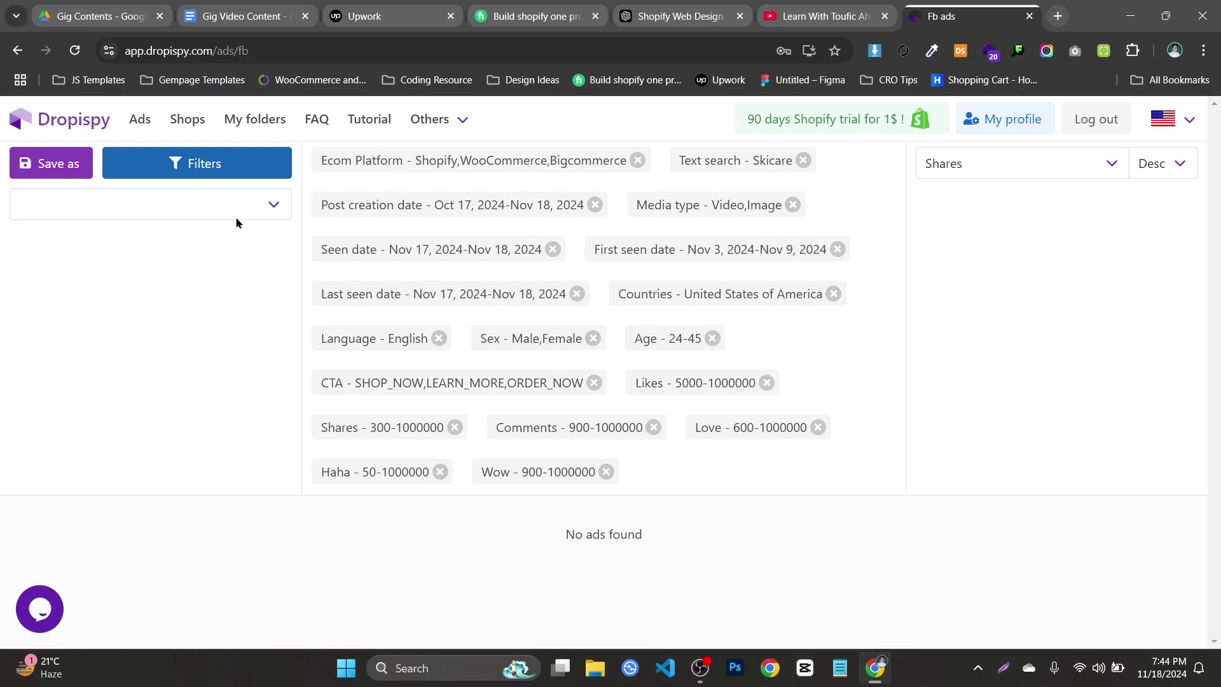
- Apply the ready-made Dropshipping filter preset to the Facebook ads
{"action": "left_click", "coordinate": [204, 205]}
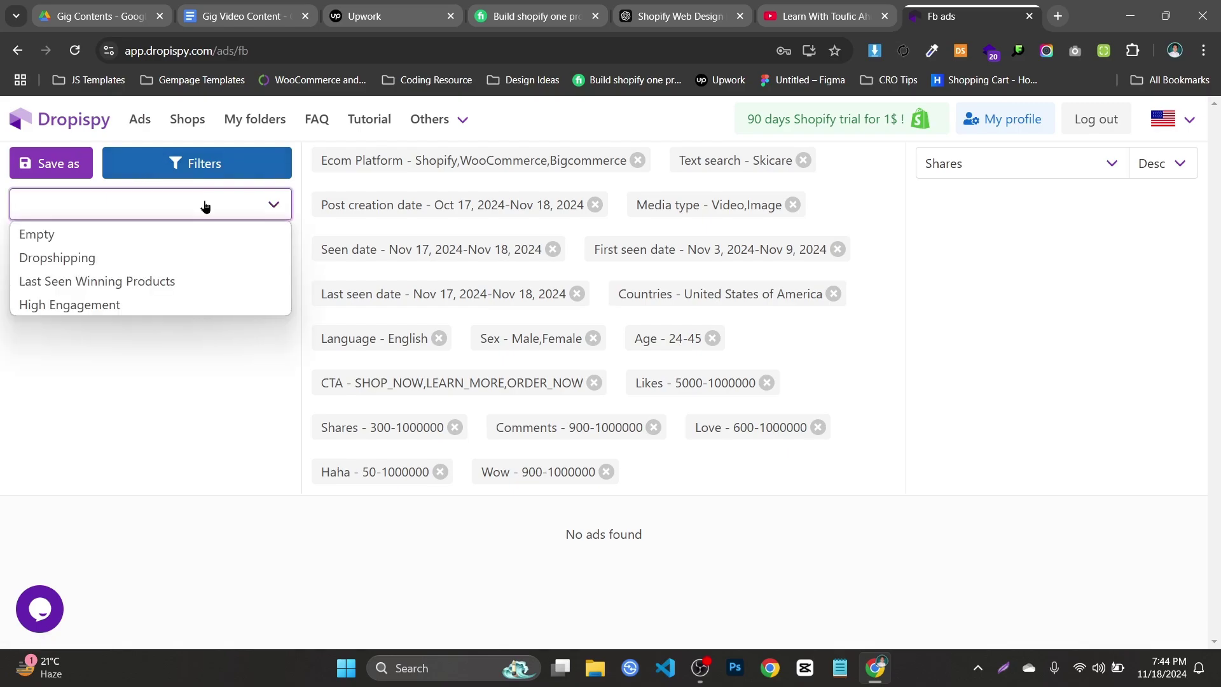
{"action": "left_click", "coordinate": [120, 257]}
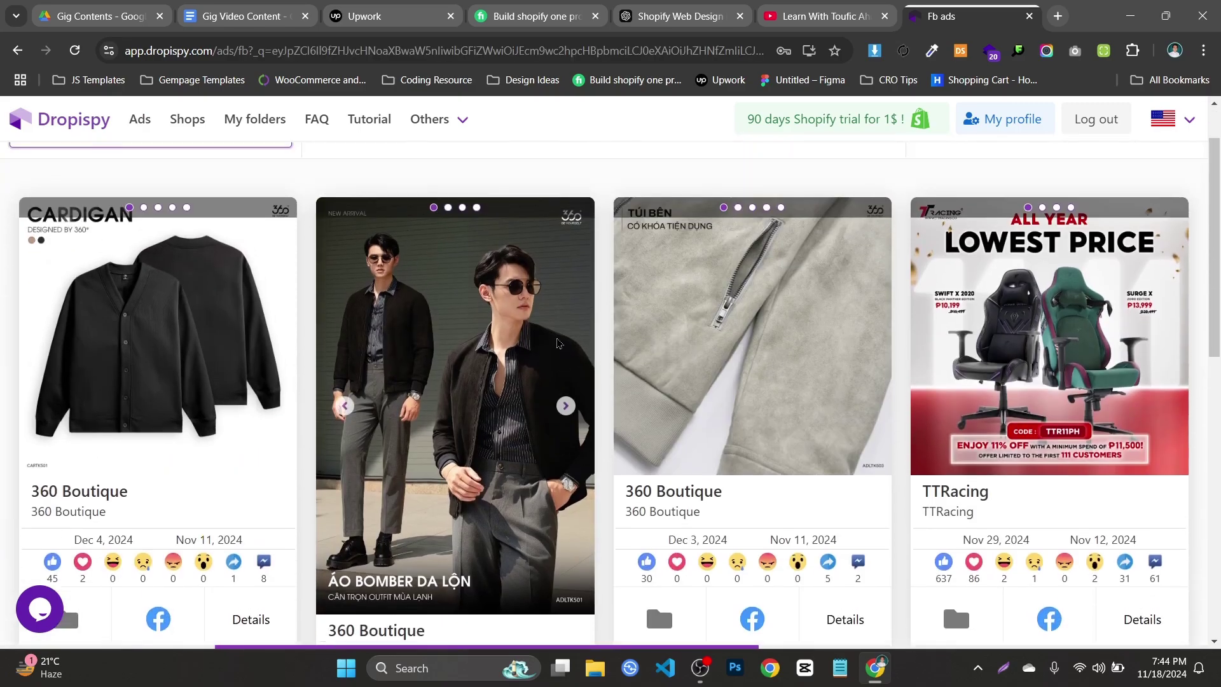
- Look through the ads listed for the Dropshipping preset, checking their creatives, dates and reaction counts
{"action": "scroll", "coordinate": [547, 343], "scroll_direction": "down", "scroll_amount": 5}
{"action": "scroll", "coordinate": [547, 343], "scroll_direction": "up", "scroll_amount": 3}
{"action": "scroll", "coordinate": [547, 344], "scroll_direction": "down", "scroll_amount": 3}
{"action": "scroll", "coordinate": [557, 340], "scroll_direction": "up", "scroll_amount": 7}
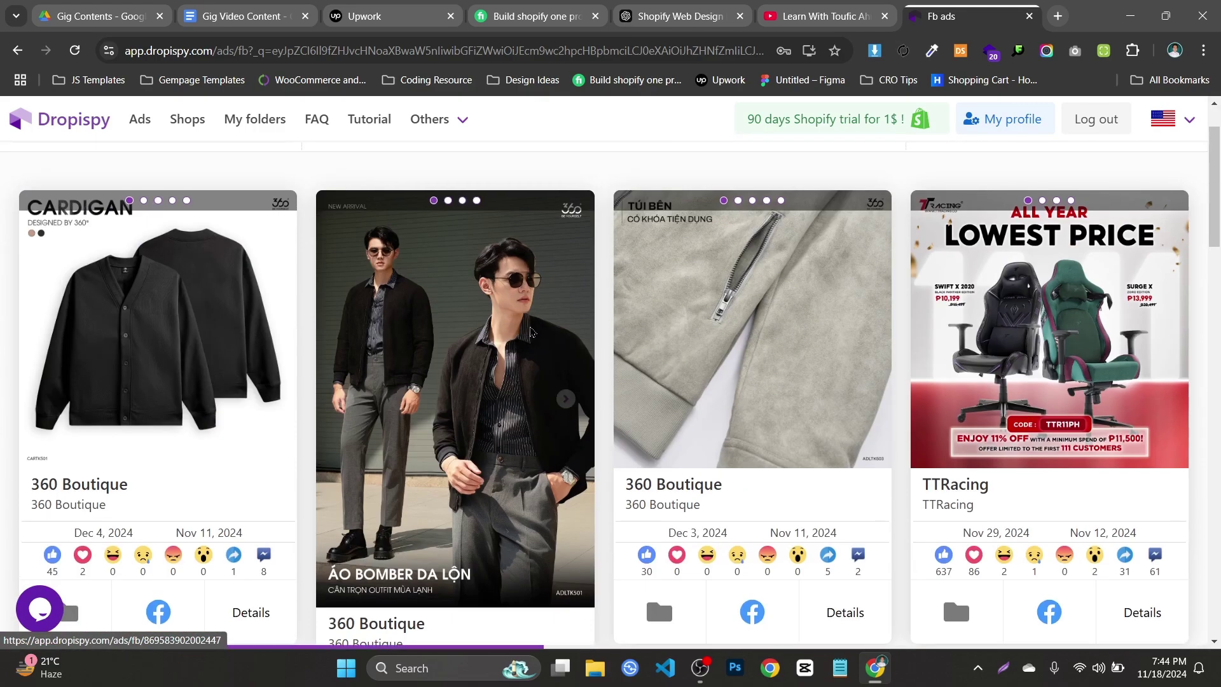
{"action": "scroll", "coordinate": [562, 347], "scroll_direction": "down", "scroll_amount": 5}
{"action": "scroll", "coordinate": [565, 348], "scroll_direction": "up", "scroll_amount": 5}
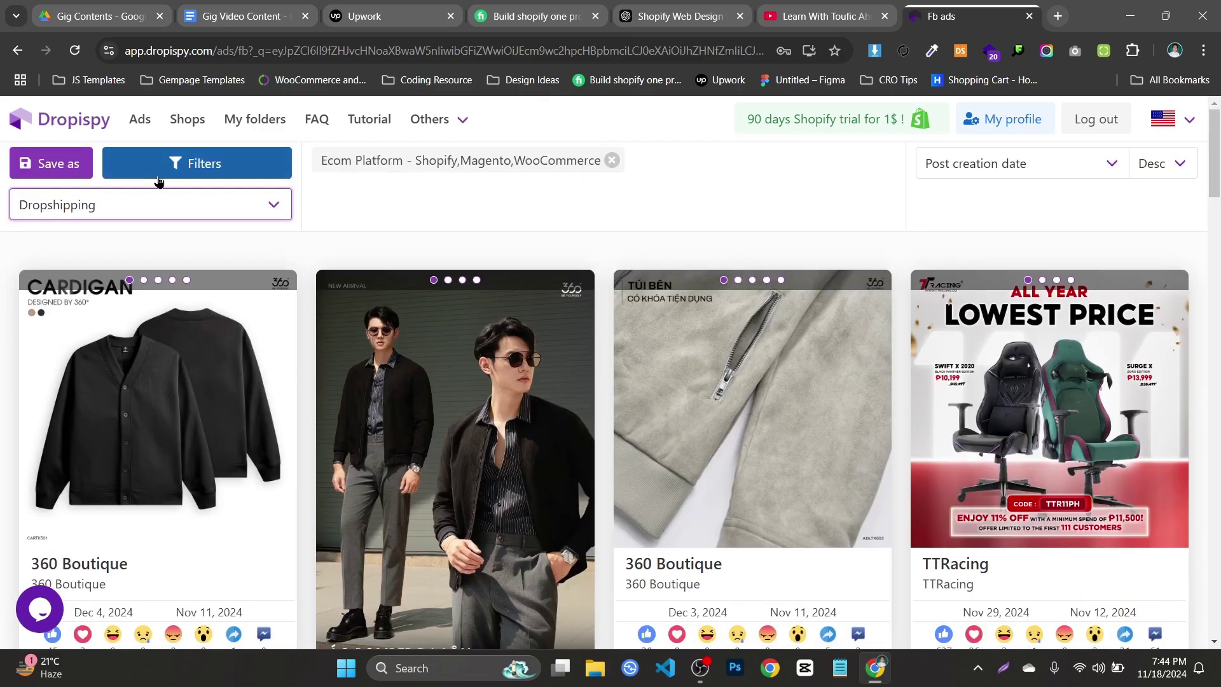
{"action": "left_click", "coordinate": [255, 202]}
{"action": "left_click", "coordinate": [280, 213]}
{"action": "scroll", "coordinate": [657, 598], "scroll_direction": "down", "scroll_amount": 3}
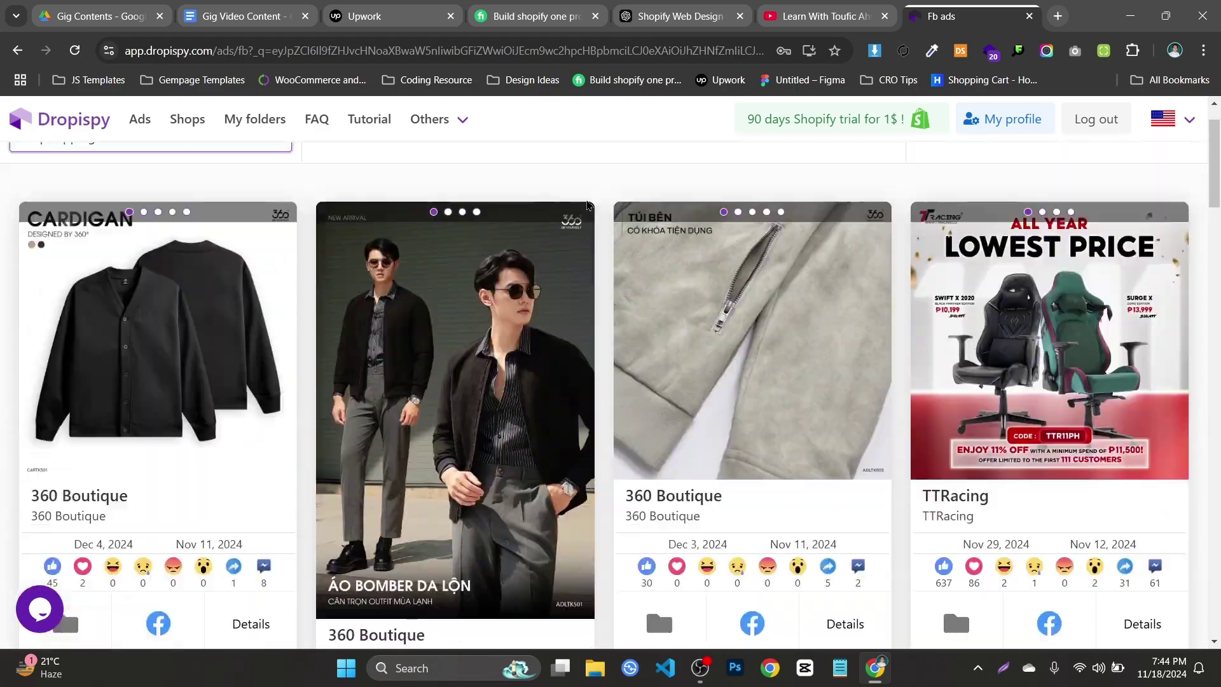
{"action": "scroll", "coordinate": [870, 334], "scroll_direction": "up", "scroll_amount": 3}
{"action": "scroll", "coordinate": [795, 343], "scroll_direction": "down", "scroll_amount": 8}
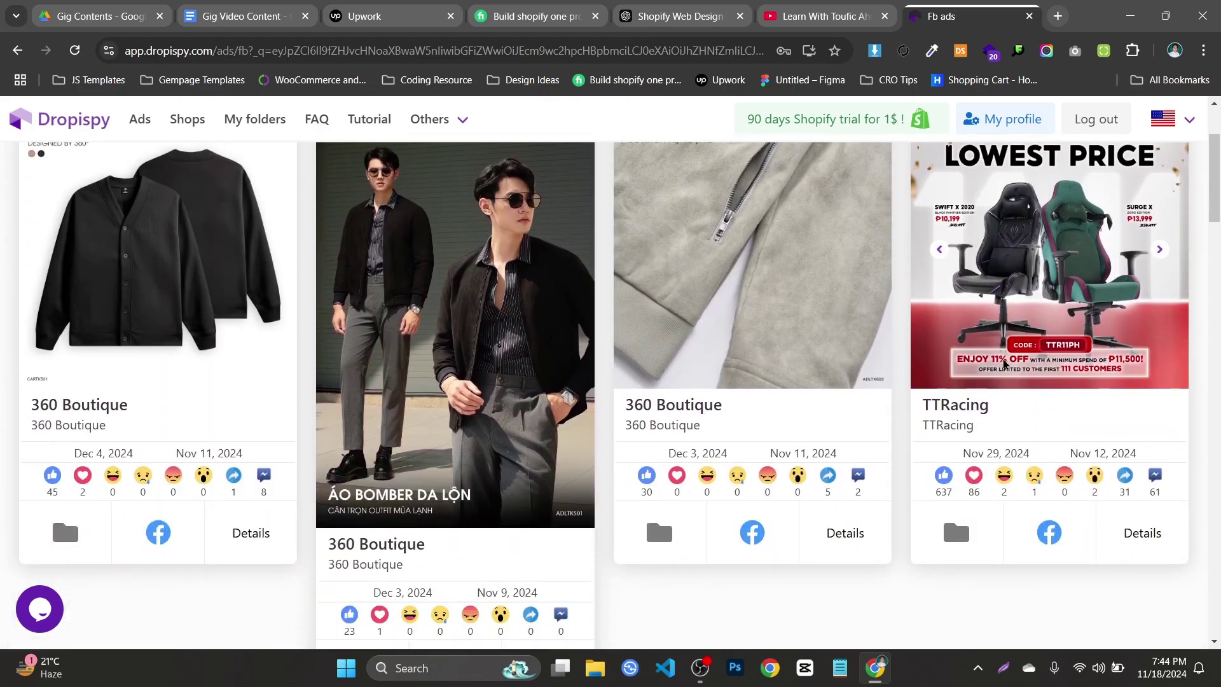
- Browse more of the Dropshipping preset's ads further down the list, checking their creatives, dates and reactions
{"action": "scroll", "coordinate": [743, 351], "scroll_direction": "up", "scroll_amount": 5}
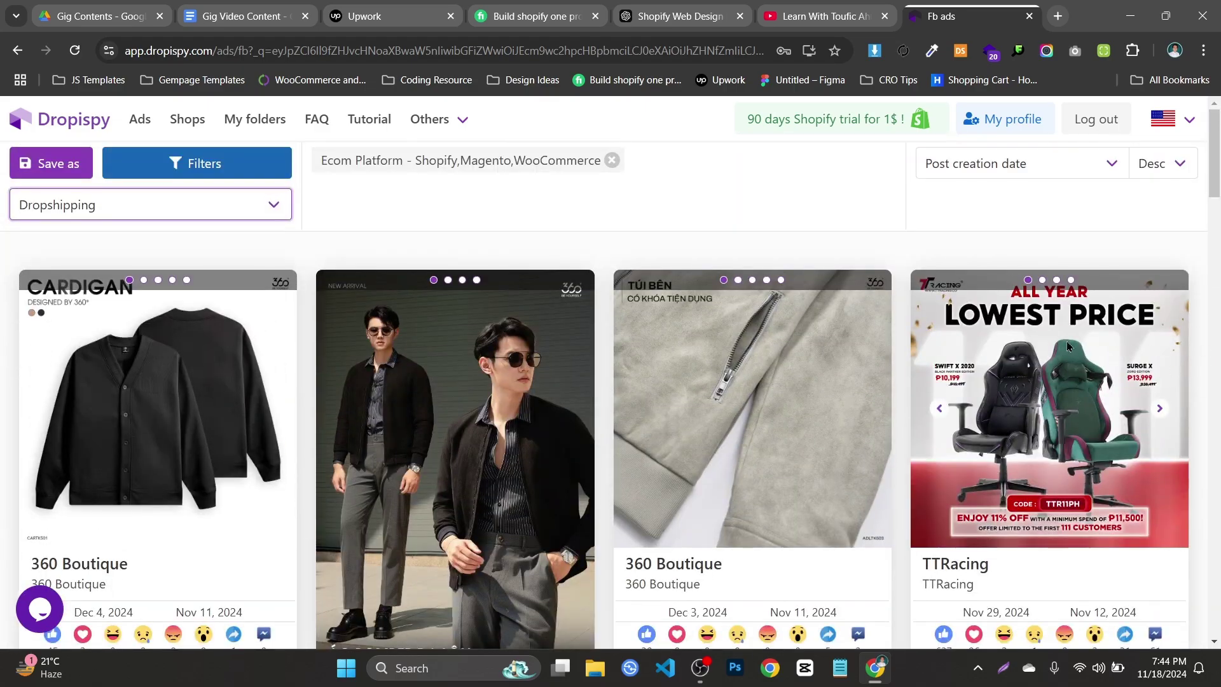
{"action": "scroll", "coordinate": [1081, 350], "scroll_direction": "down", "scroll_amount": 5}
{"action": "scroll", "coordinate": [904, 308], "scroll_direction": "down", "scroll_amount": 6}
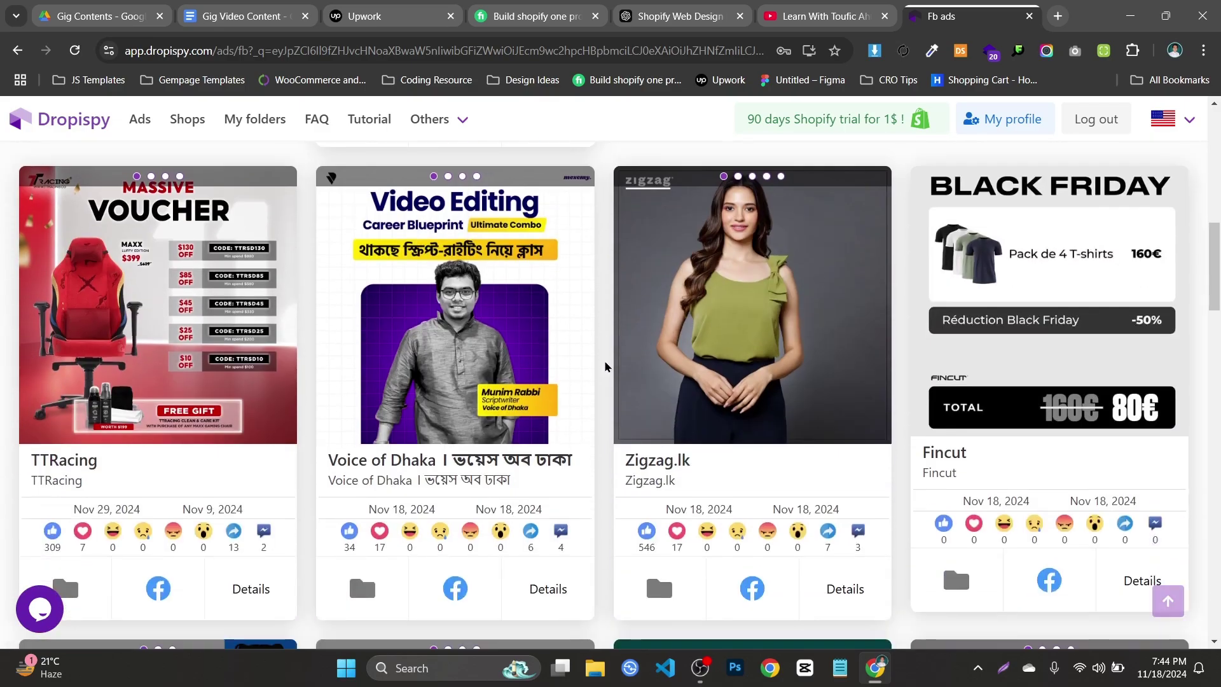
{"action": "scroll", "coordinate": [929, 326], "scroll_direction": "down", "scroll_amount": 4}
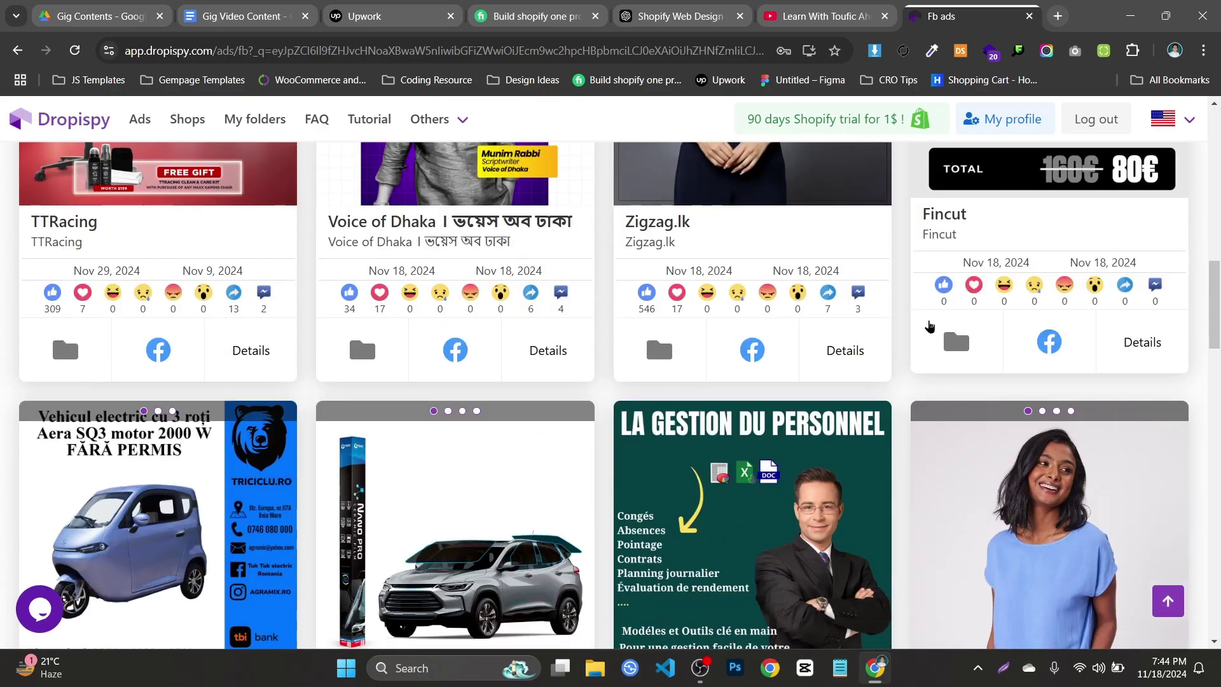
{"action": "scroll", "coordinate": [929, 326], "scroll_direction": "up", "scroll_amount": 15}
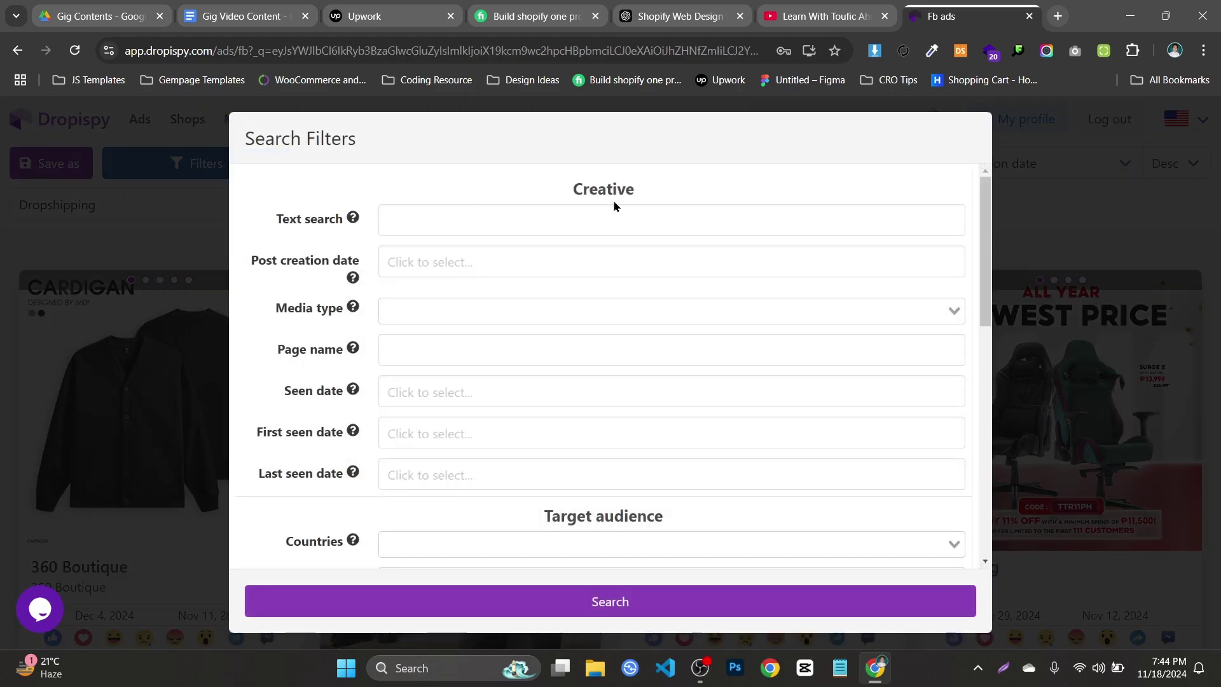
- Set the ad filters' text search to Skin Care and the post creation date range to 10/1/2024 - 11/21/2024
{"action": "left_click", "coordinate": [425, 220]}
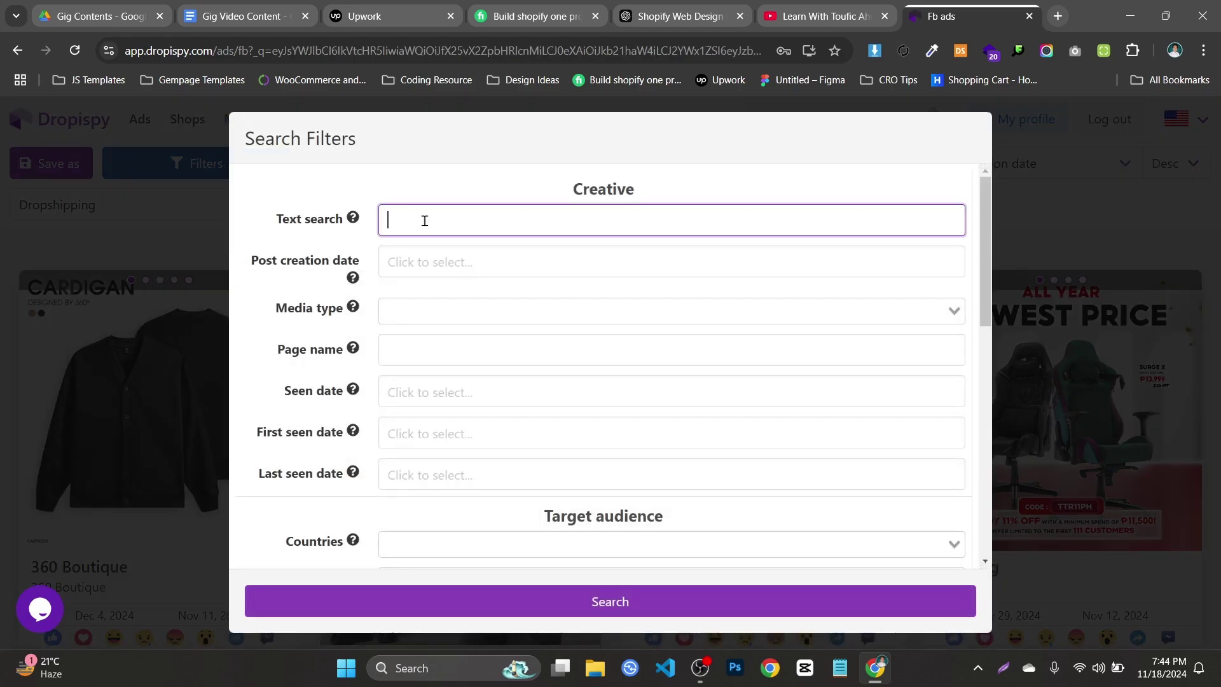
{"action": "type", "text": "Skin "}
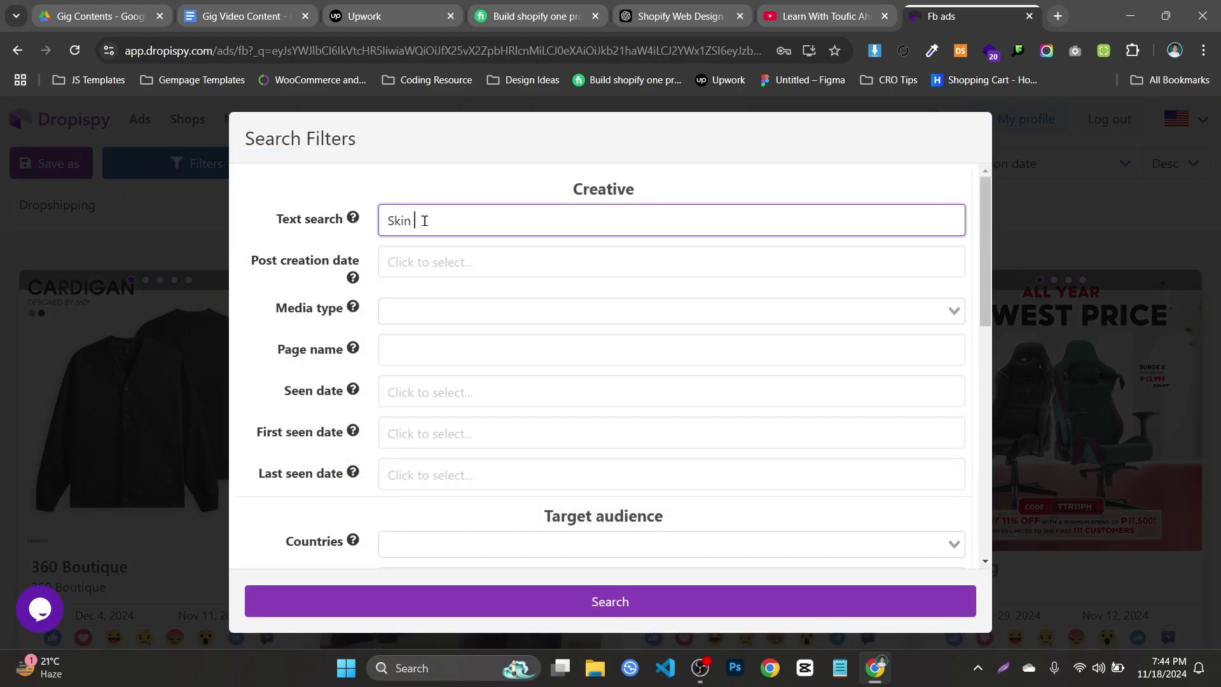
{"action": "type", "text": "Care"}
{"action": "left_click", "coordinate": [431, 261]}
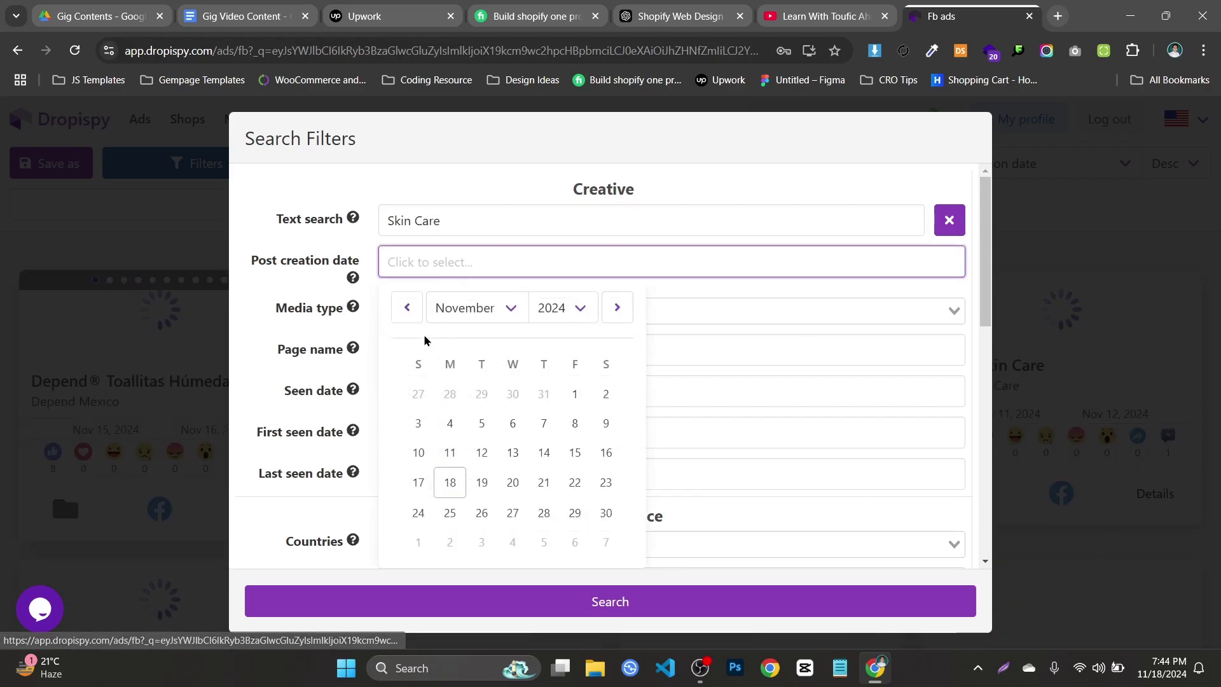
{"action": "left_click", "coordinate": [407, 308]}
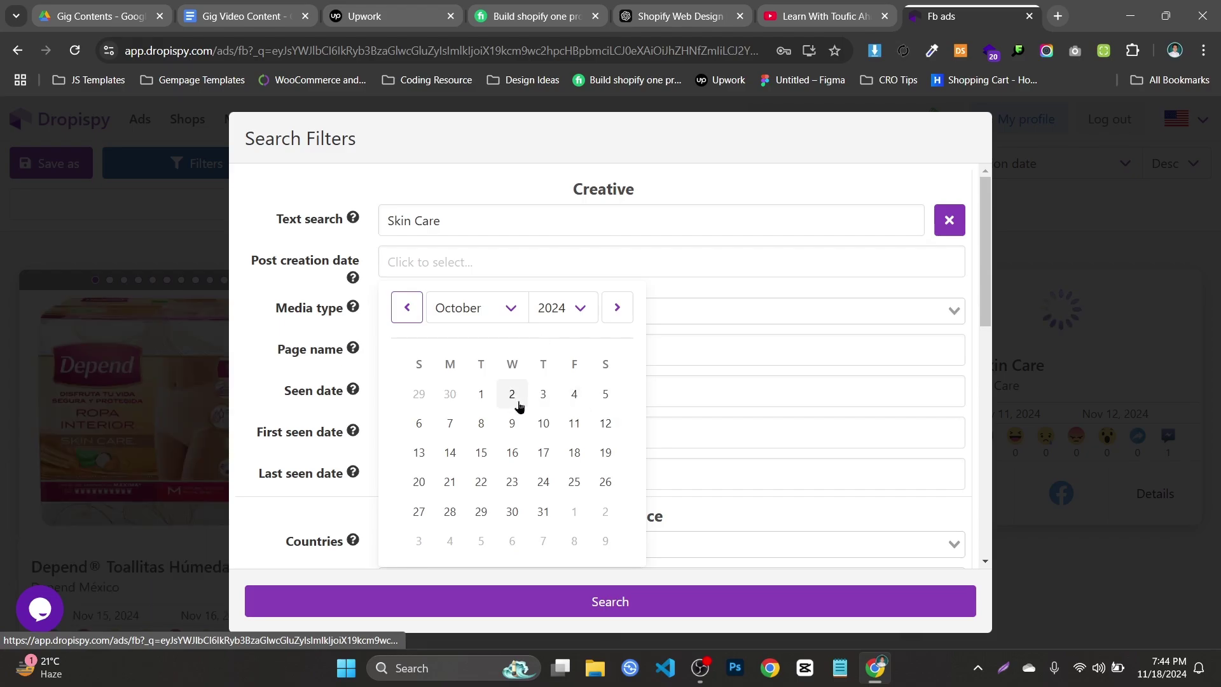
{"action": "left_click", "coordinate": [482, 394]}
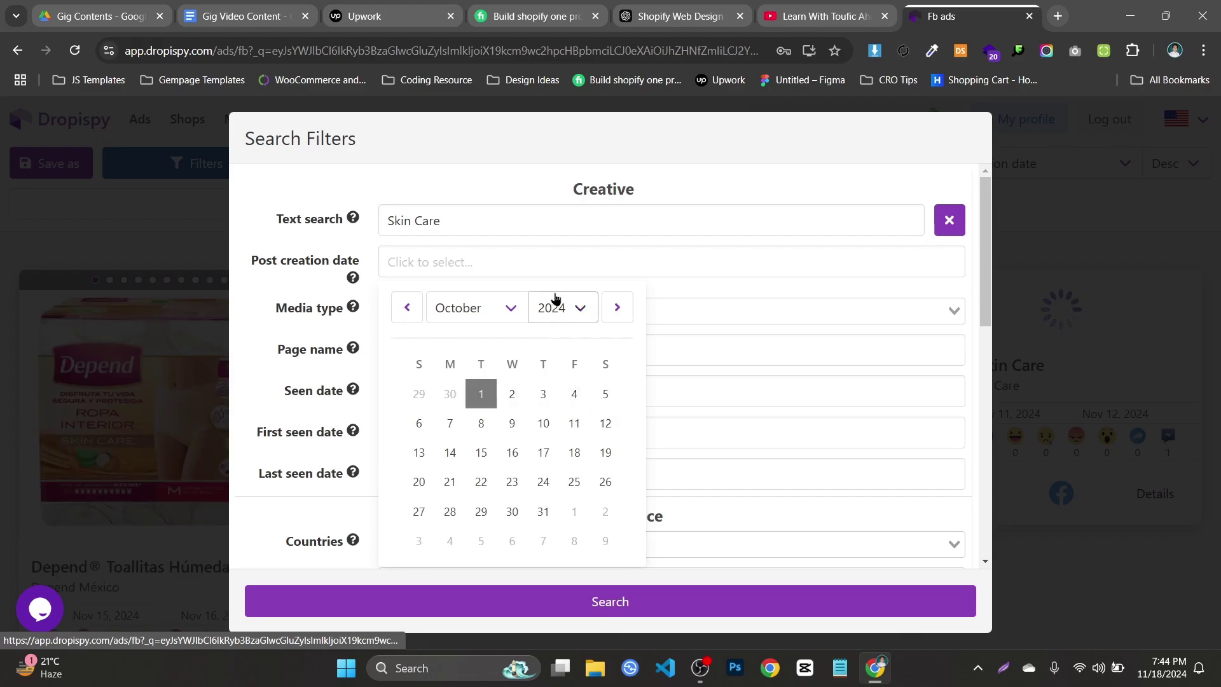
{"action": "left_click", "coordinate": [617, 307]}
{"action": "left_click", "coordinate": [546, 484]}
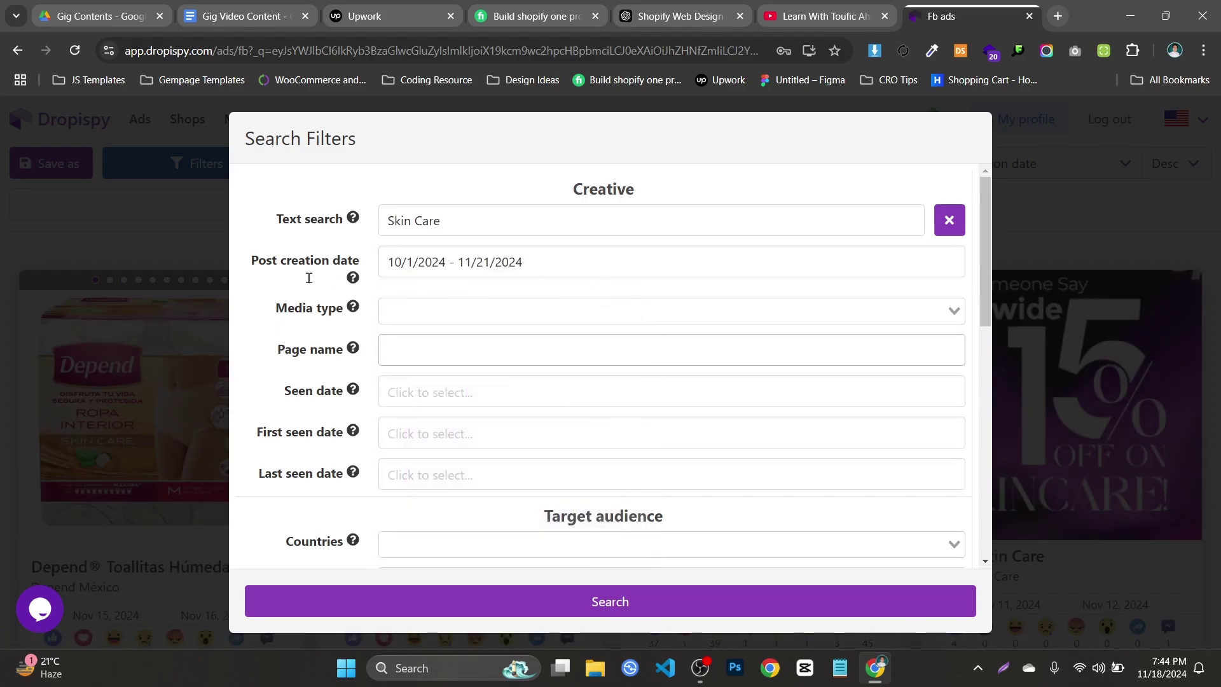
- Restrict the media type filter to Image, Video, Carousel and Multi
{"action": "left_click", "coordinate": [497, 318]}
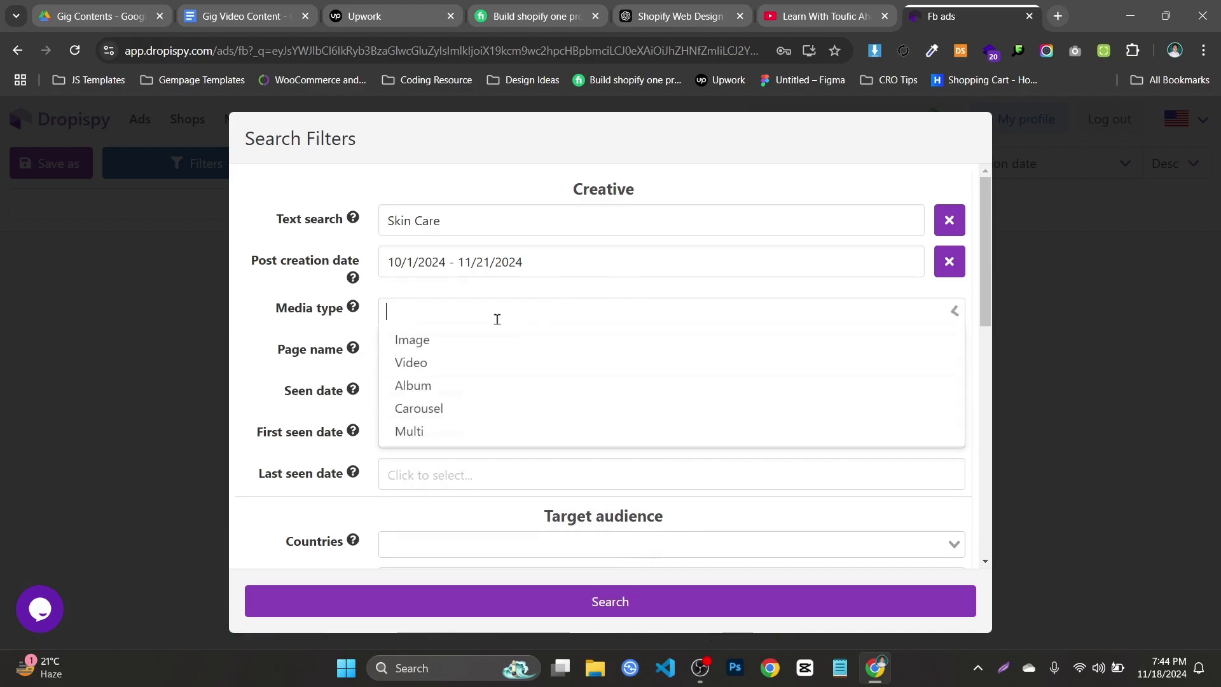
{"action": "left_click", "coordinate": [437, 349]}
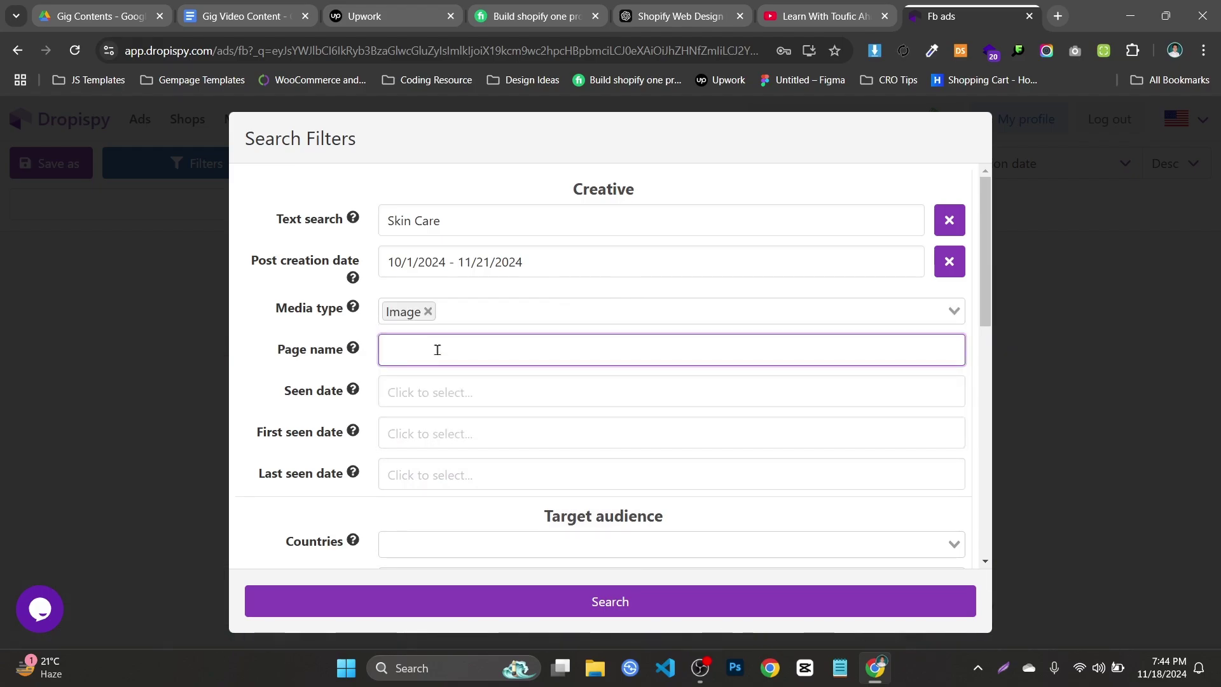
{"action": "left_click", "coordinate": [451, 310]}
{"action": "left_click", "coordinate": [488, 316]}
{"action": "left_click", "coordinate": [488, 316]}
{"action": "left_click", "coordinate": [489, 360]}
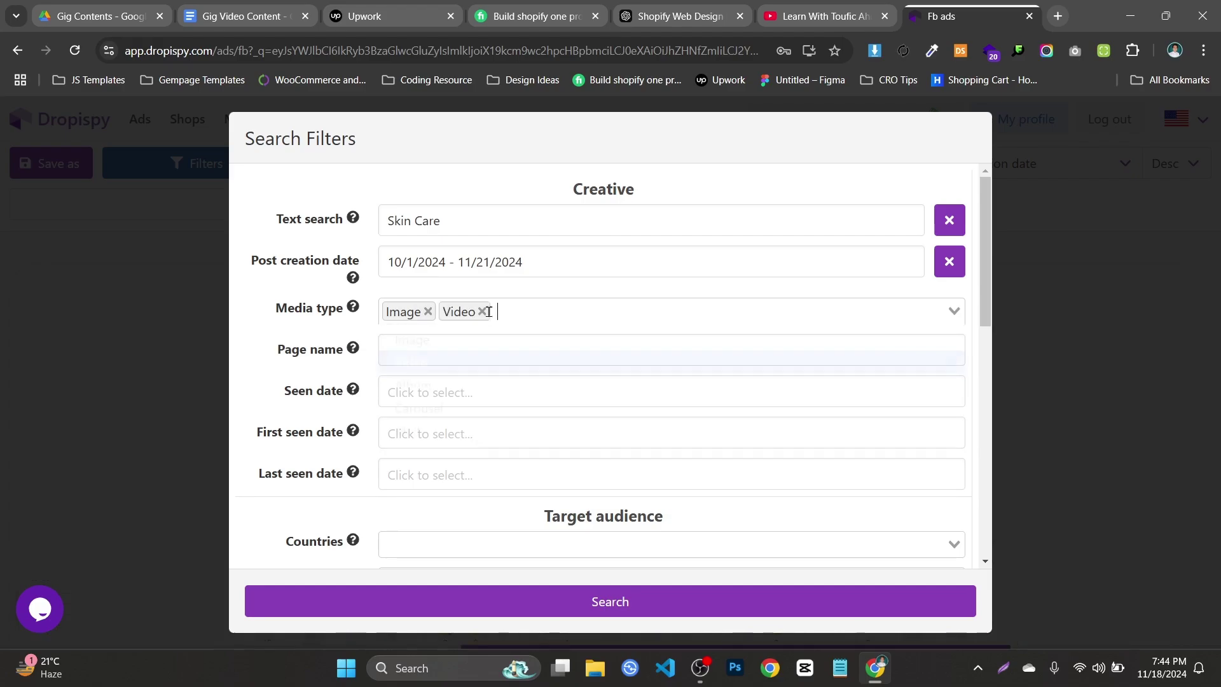
{"action": "left_click", "coordinate": [496, 308]}
{"action": "left_click", "coordinate": [568, 298]}
{"action": "left_click", "coordinate": [568, 298]}
{"action": "left_click", "coordinate": [445, 406]}
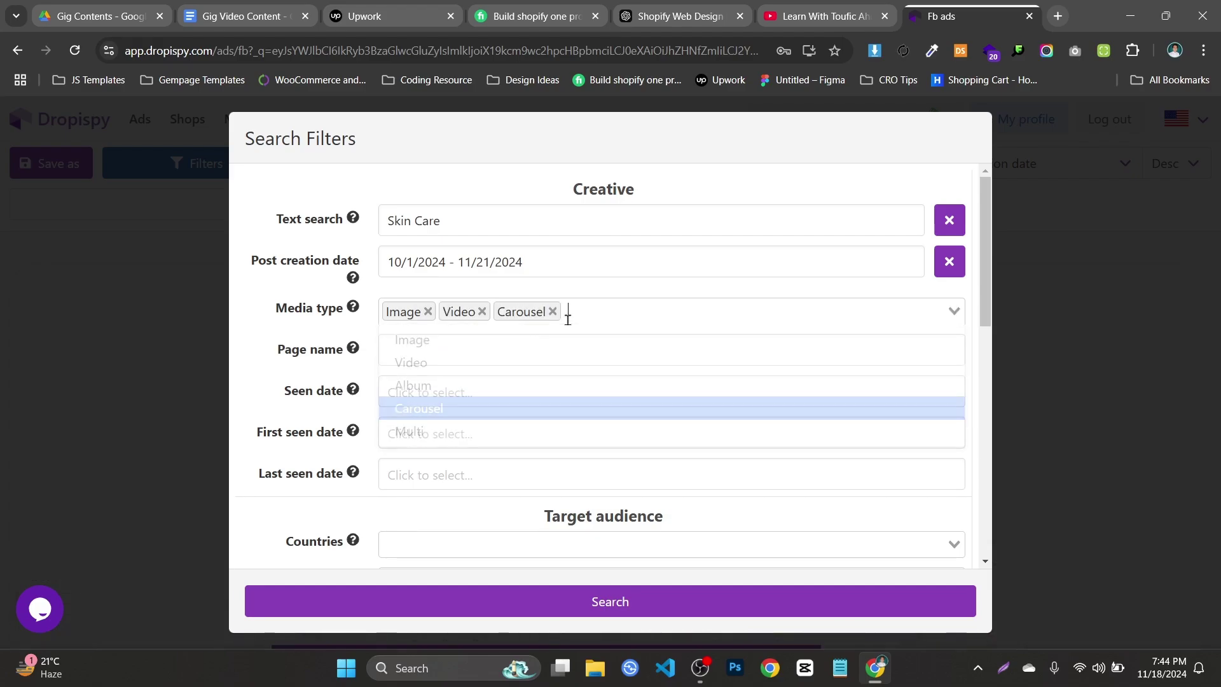
{"action": "left_click", "coordinate": [690, 280]}
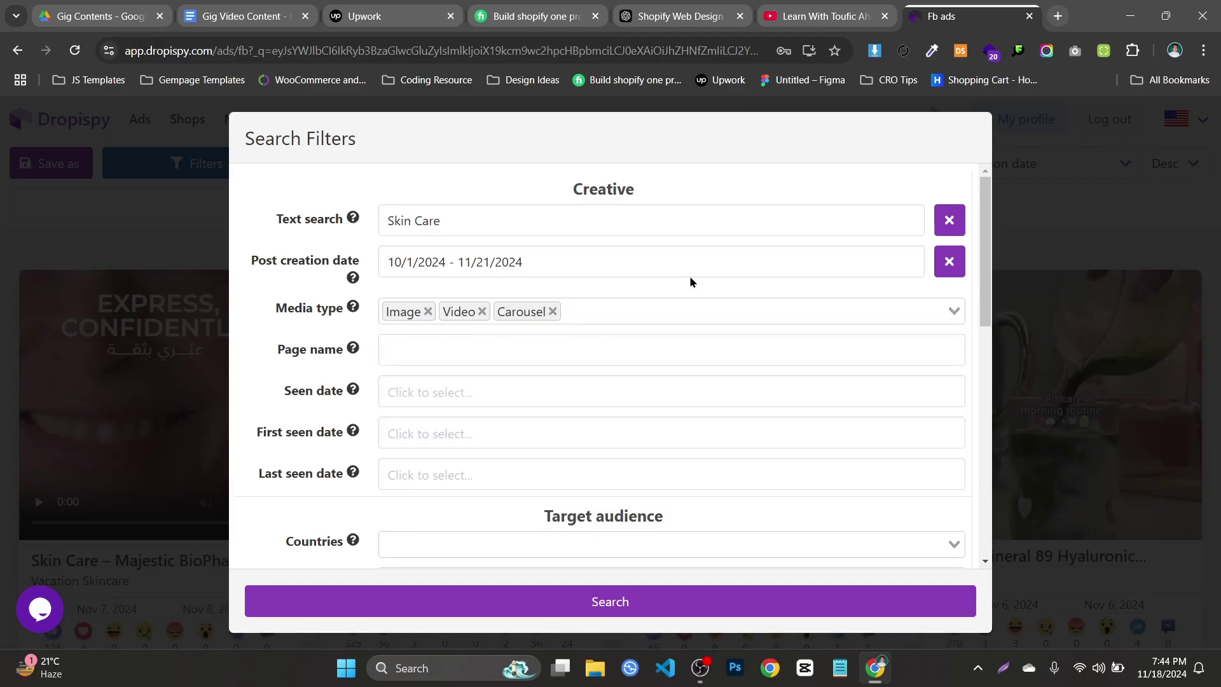
{"action": "left_click", "coordinate": [525, 357]}
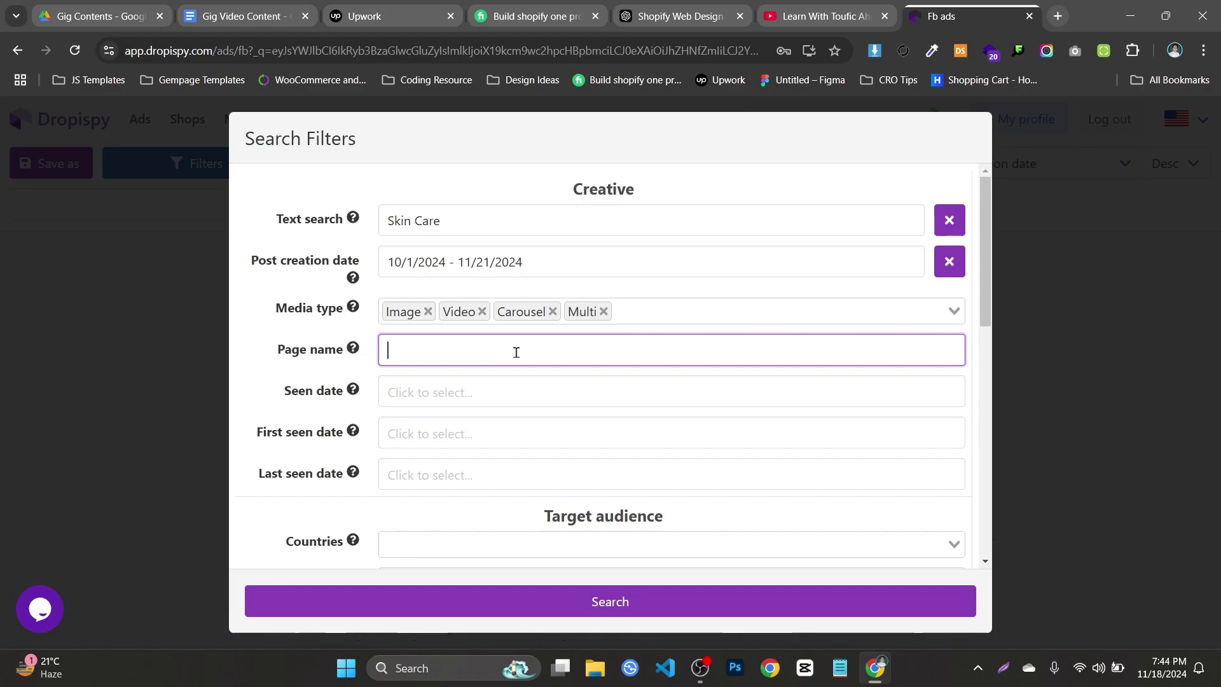
- Try to set the seen date range to November 1 through 9, 2024, and read the first seen date explanation
{"action": "left_click", "coordinate": [472, 399]}
{"action": "scroll", "coordinate": [523, 501], "scroll_direction": "down", "scroll_amount": 1}
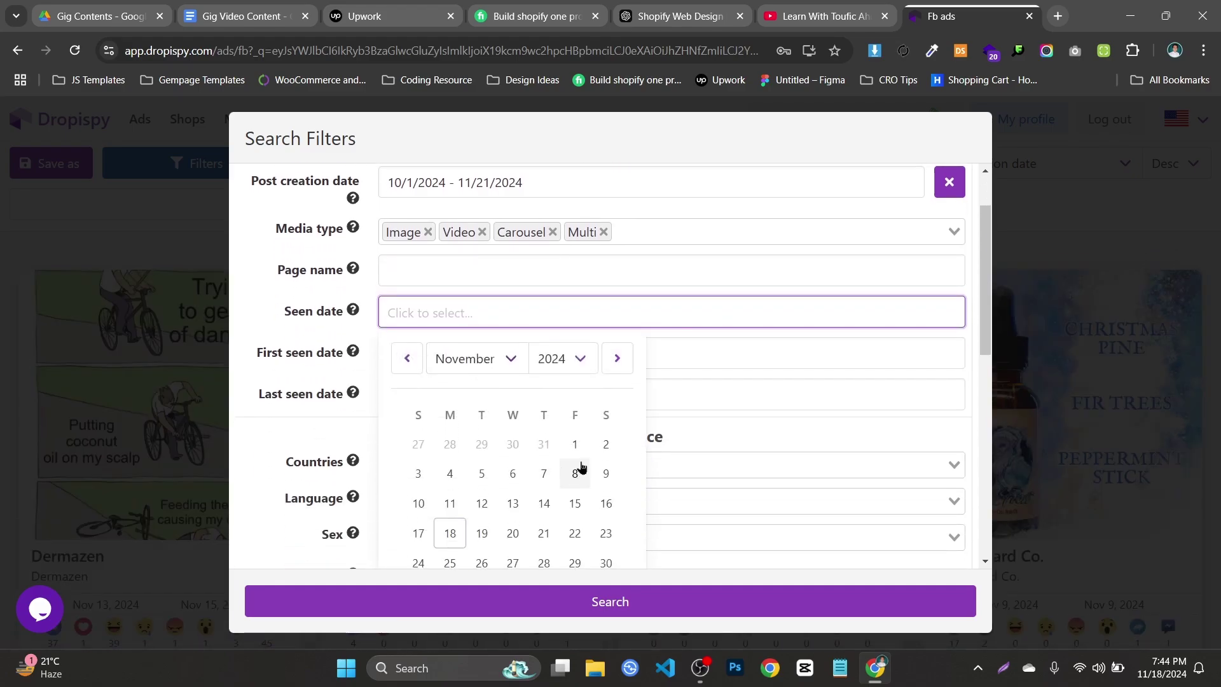
{"action": "left_click", "coordinate": [687, 323]}
{"action": "left_click", "coordinate": [688, 318]}
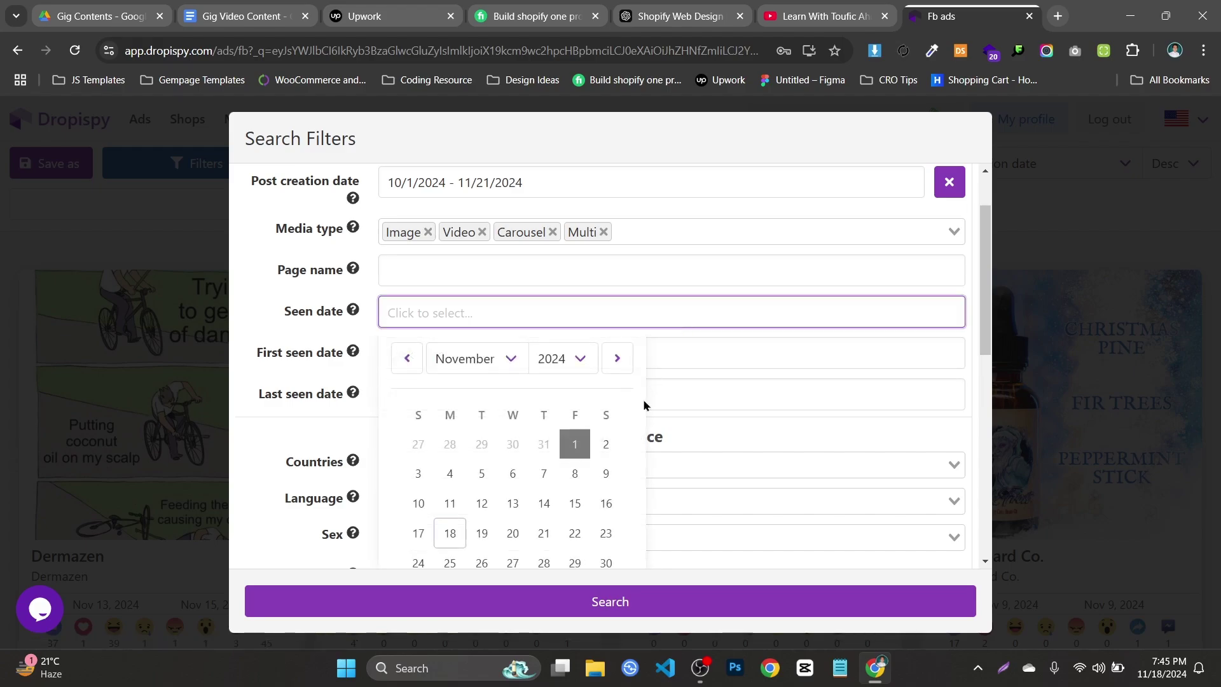
{"action": "left_click", "coordinate": [606, 473]}
{"action": "scroll", "coordinate": [723, 311], "scroll_direction": "down", "scroll_amount": 1}
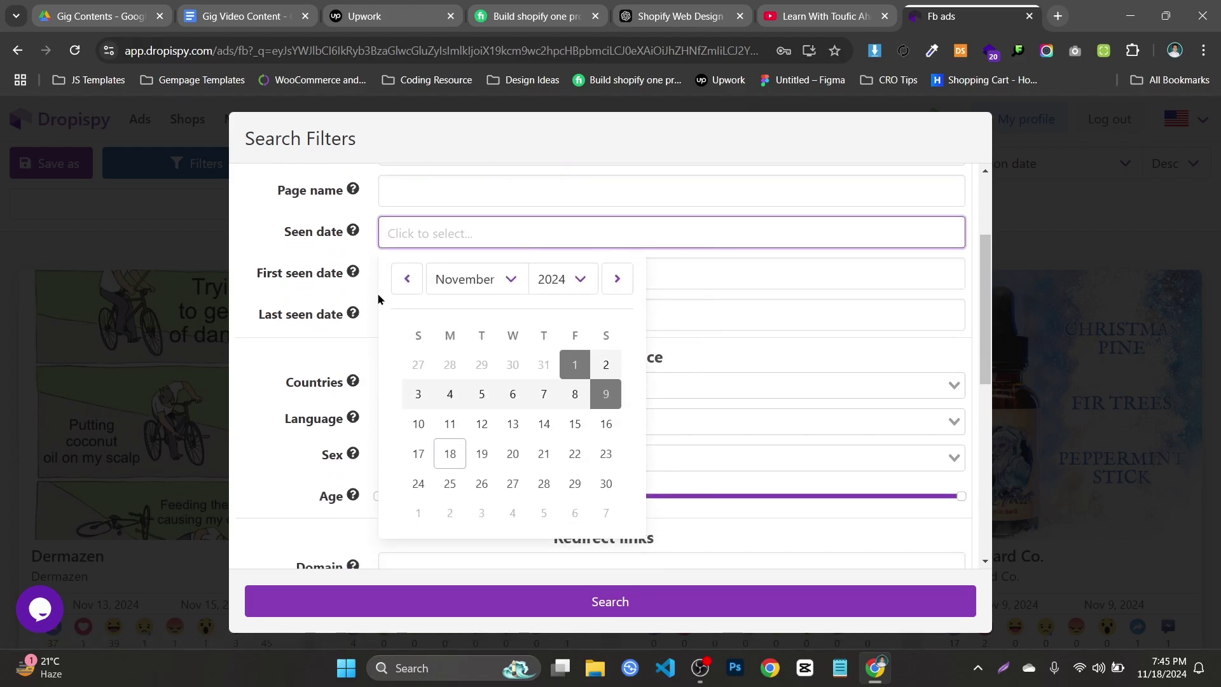
{"action": "mouse_move", "coordinate": [352, 270]}
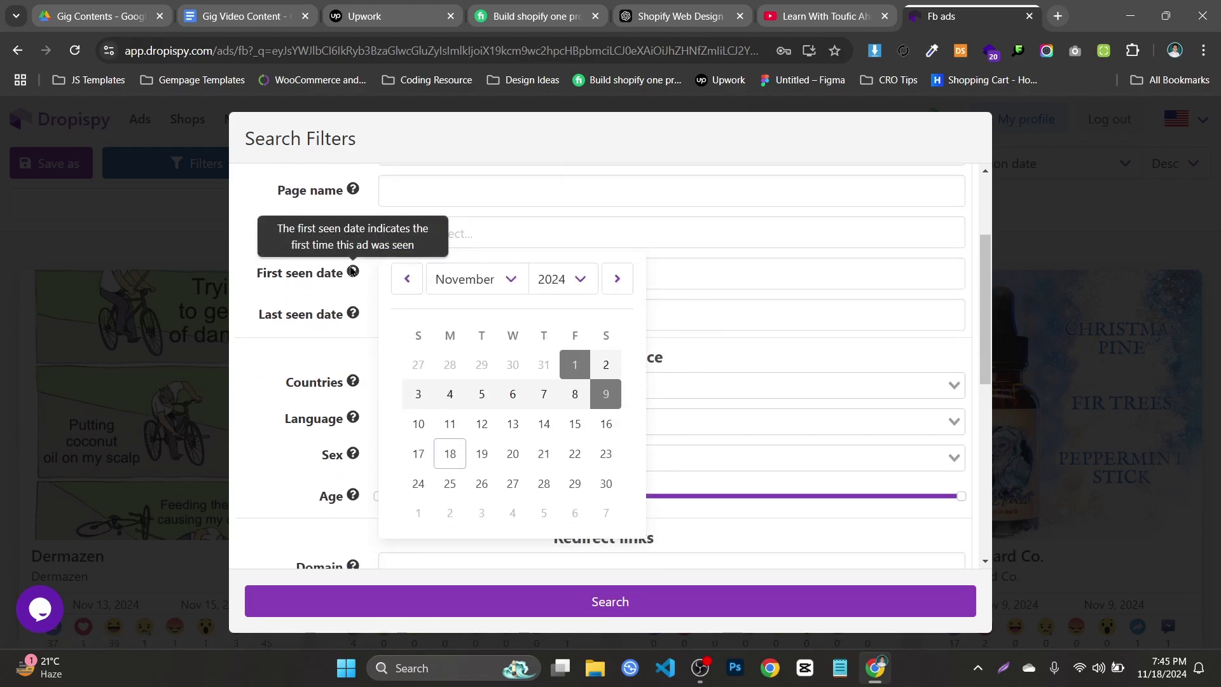
{"action": "left_click", "coordinate": [820, 343]}
- Set the target audience country to United States of America and the language to English
{"action": "scroll", "coordinate": [559, 380], "scroll_direction": "down", "scroll_amount": 2}
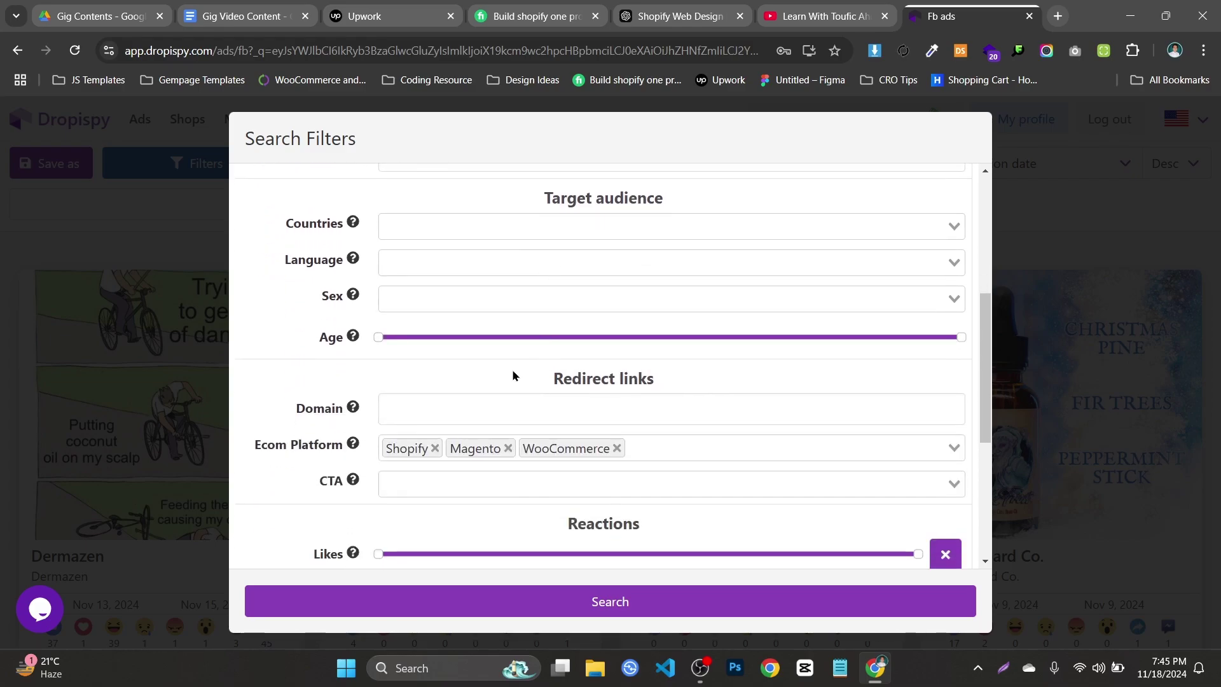
{"action": "scroll", "coordinate": [512, 376], "scroll_direction": "up", "scroll_amount": 2}
{"action": "scroll", "coordinate": [390, 327], "scroll_direction": "down", "scroll_amount": 2}
{"action": "left_click", "coordinate": [450, 226]}
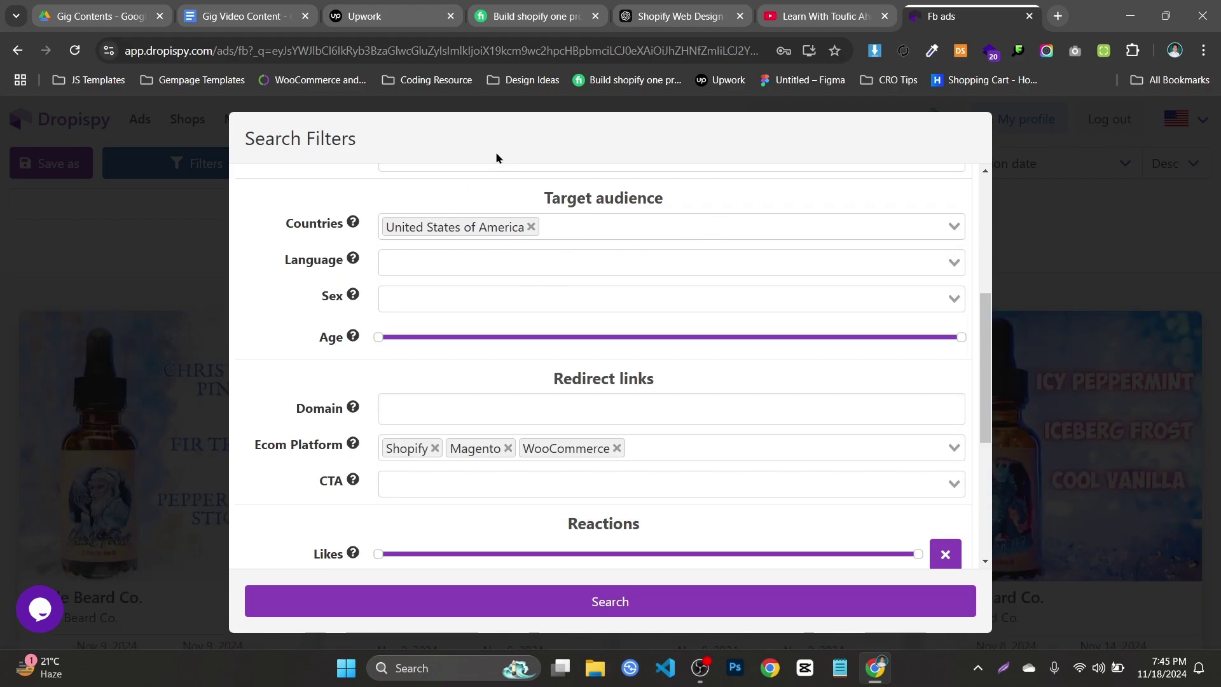
{"action": "left_click", "coordinate": [403, 274]}
{"action": "left_click", "coordinate": [403, 292]}
- Select both Male and Female as the target audience's sex
{"action": "left_click", "coordinate": [451, 306]}
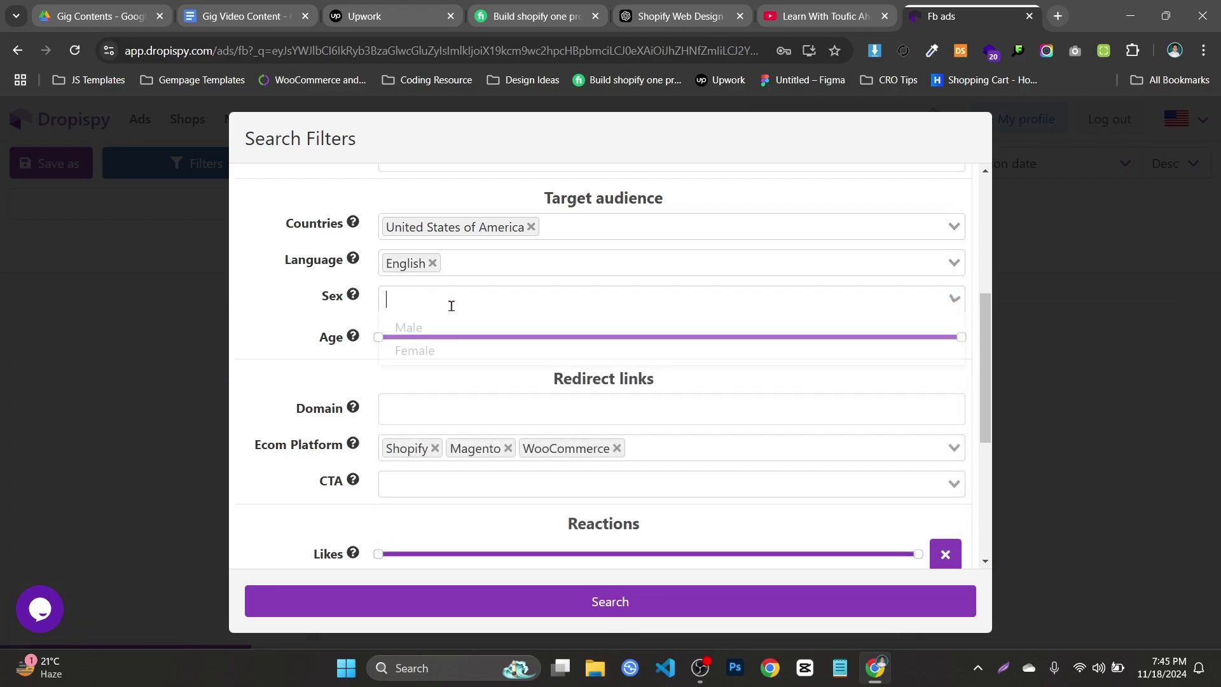
{"action": "left_click", "coordinate": [447, 327]}
{"action": "left_click", "coordinate": [482, 306]}
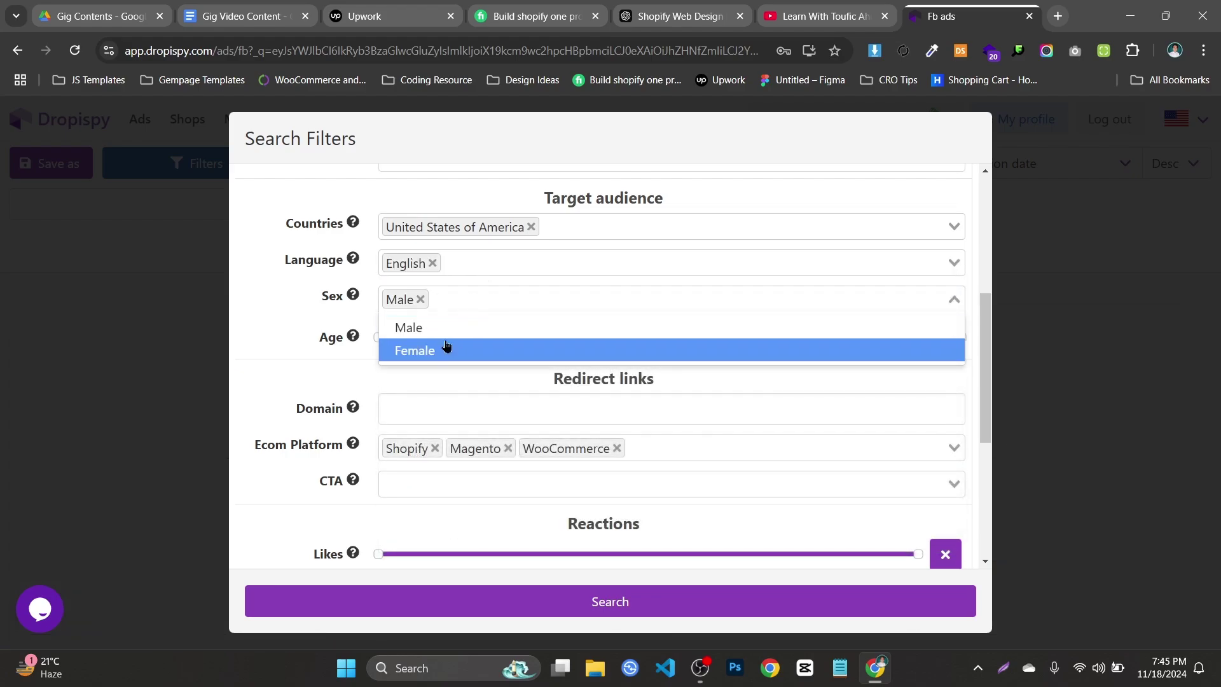
{"action": "left_click", "coordinate": [483, 293]}
- Narrow the target age range to start near the youngest age and end at 28, and remove Female from the sex filter
{"action": "left_click_drag", "start_coordinate": [379, 338], "coordinate": [419, 342]}
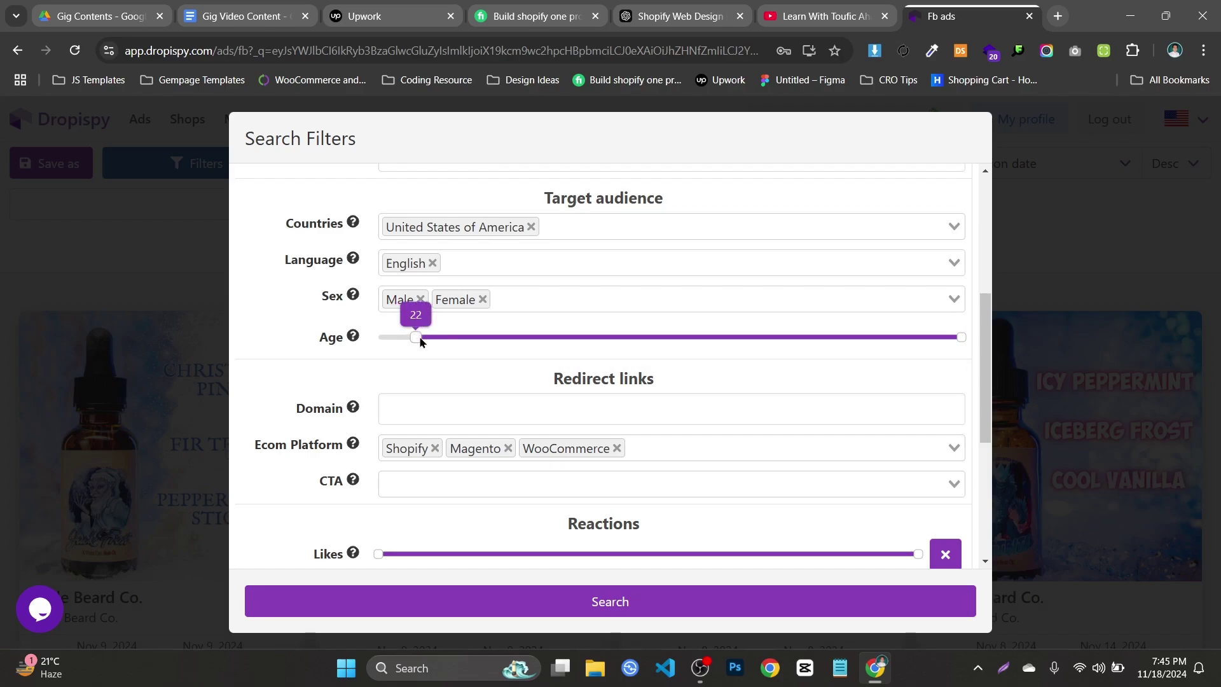
{"action": "left_click", "coordinate": [702, 338]}
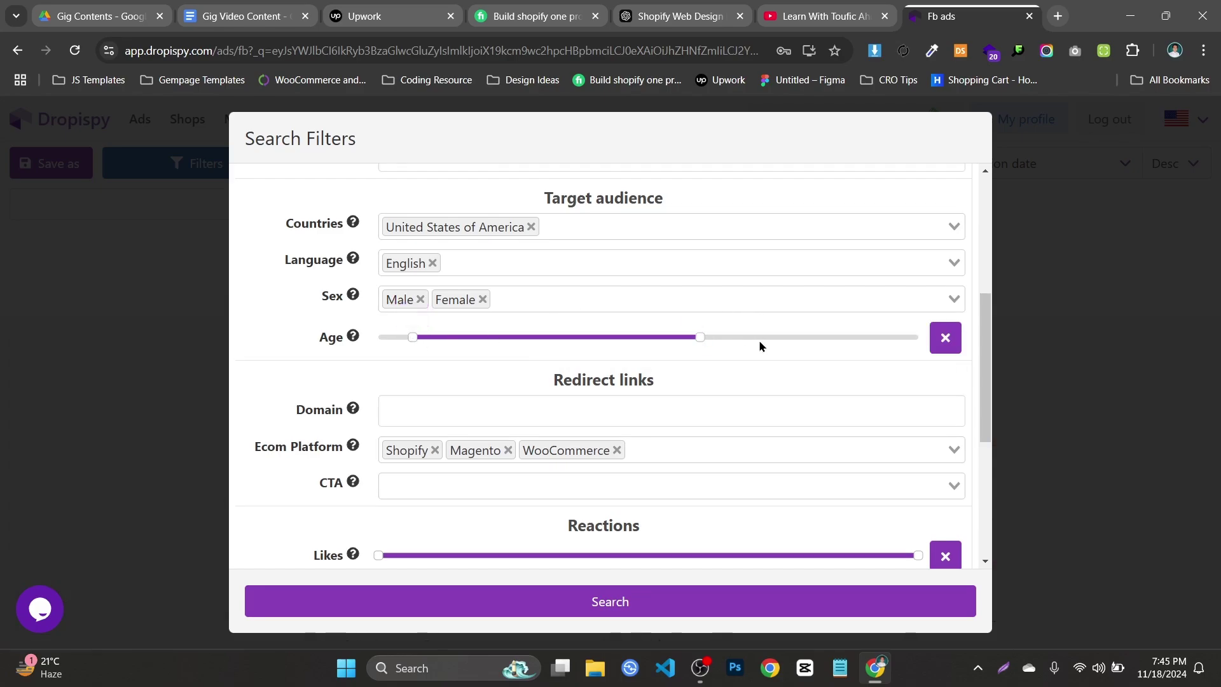
{"action": "left_click_drag", "start_coordinate": [699, 338], "coordinate": [626, 352]}
{"action": "left_click_drag", "start_coordinate": [420, 340], "coordinate": [397, 341]}
{"action": "key", "text": "BackSpace"}
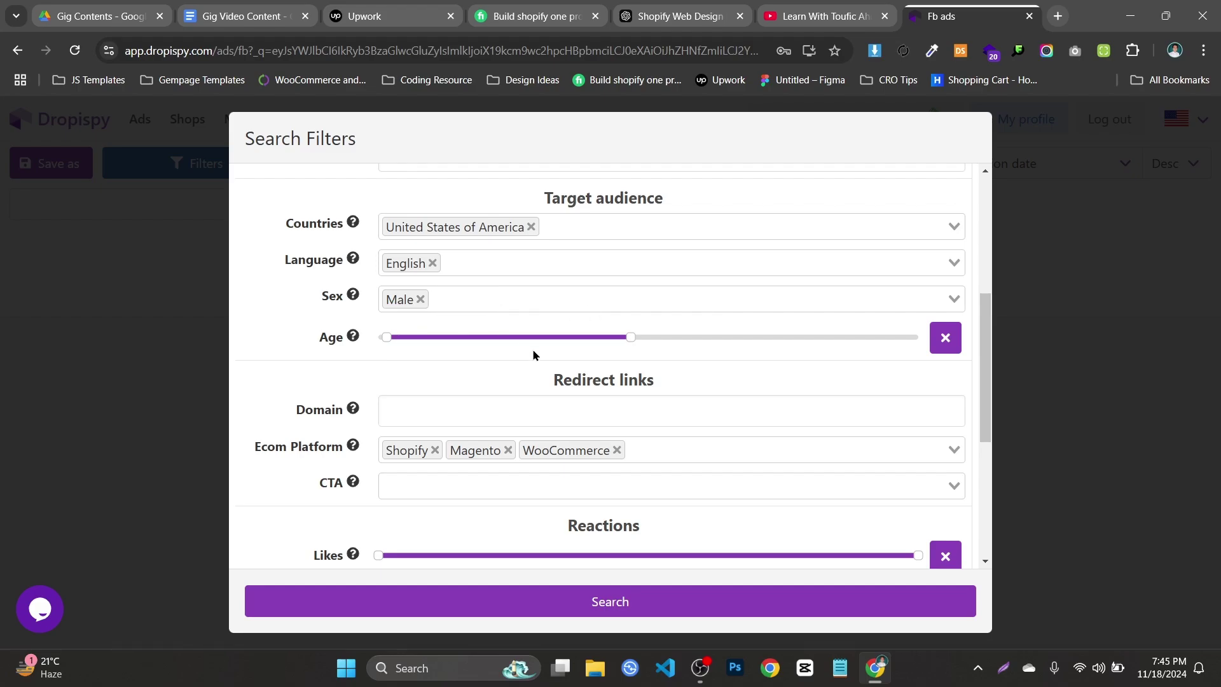
{"action": "left_click_drag", "start_coordinate": [630, 338], "coordinate": [466, 338]}
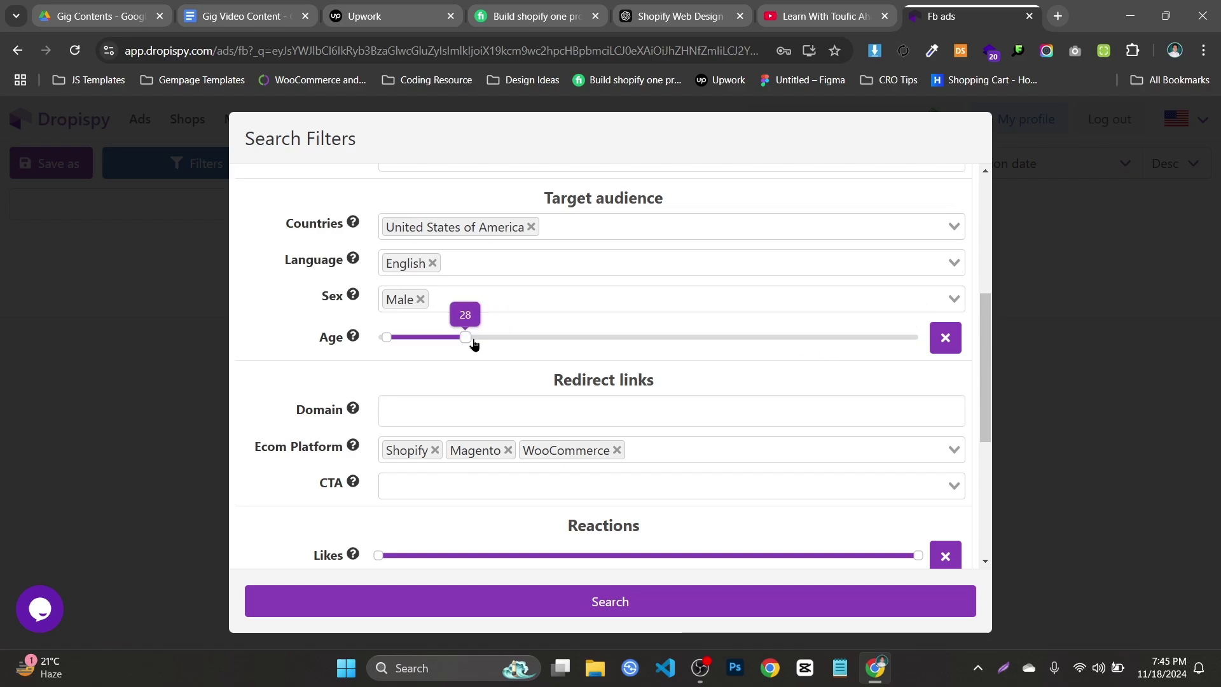
- Change the text search keyword to baby
{"action": "scroll", "coordinate": [475, 349], "scroll_direction": "up", "scroll_amount": 2}
{"action": "scroll", "coordinate": [500, 311], "scroll_direction": "up", "scroll_amount": 4}
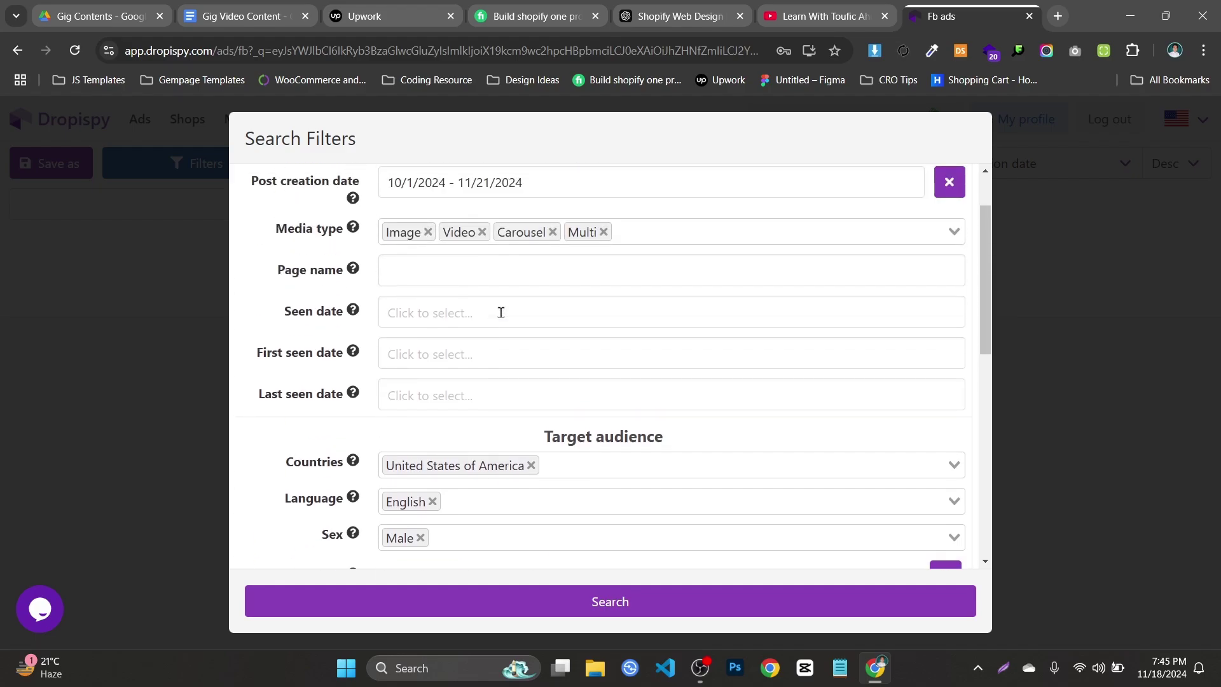
{"action": "double_click", "coordinate": [480, 234]}
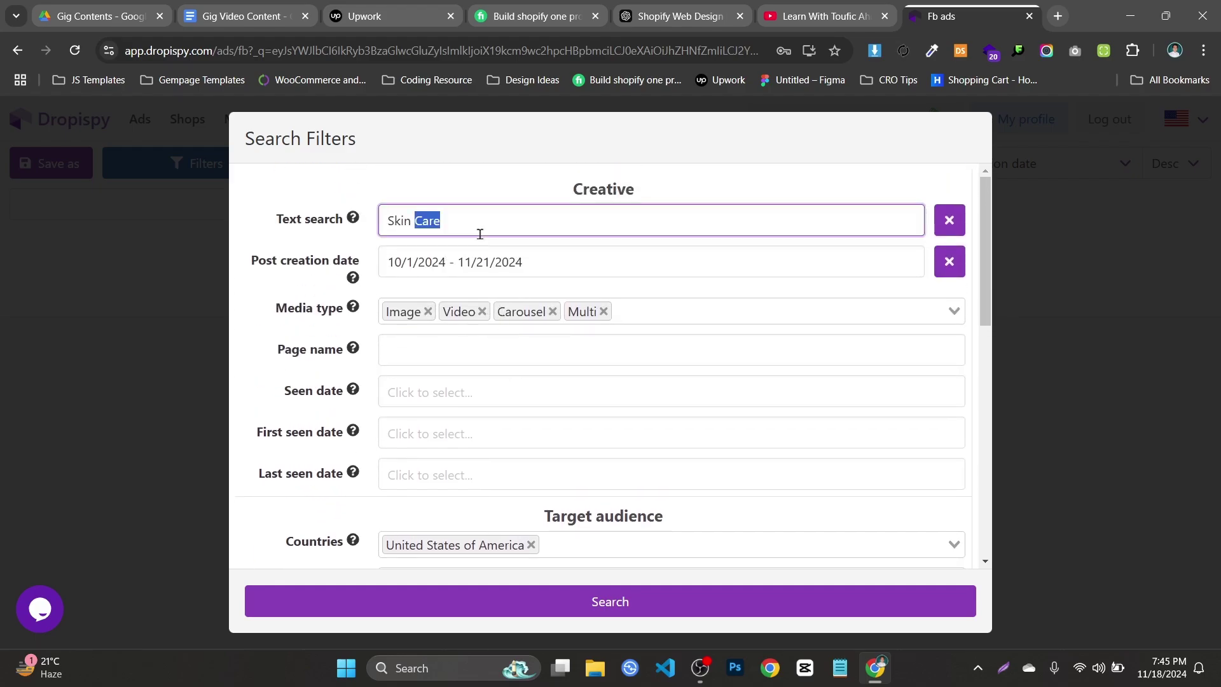
{"action": "type", "text": "baby"}
{"action": "left_click", "coordinate": [485, 271]}
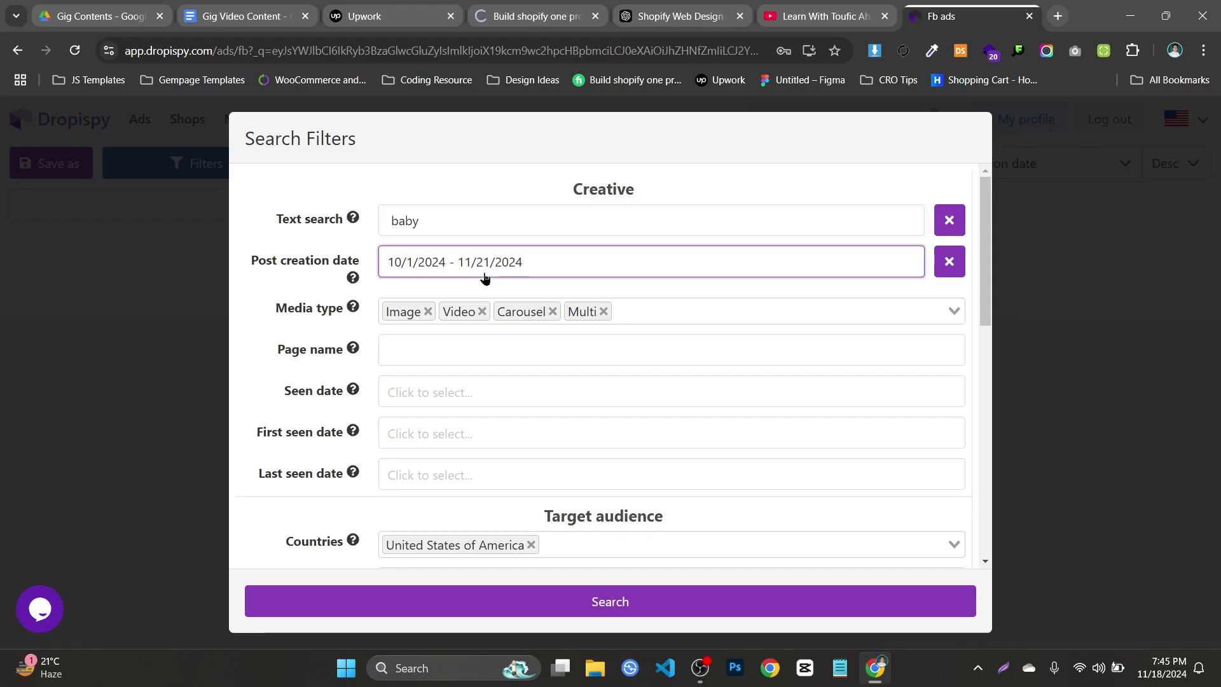
{"action": "left_click", "coordinate": [436, 189]}
- Remove United States of America from the countries filter and change the text search keyword to Skincare
{"action": "scroll", "coordinate": [487, 243], "scroll_direction": "down", "scroll_amount": 1}
{"action": "scroll", "coordinate": [487, 243], "scroll_direction": "down", "scroll_amount": 2}
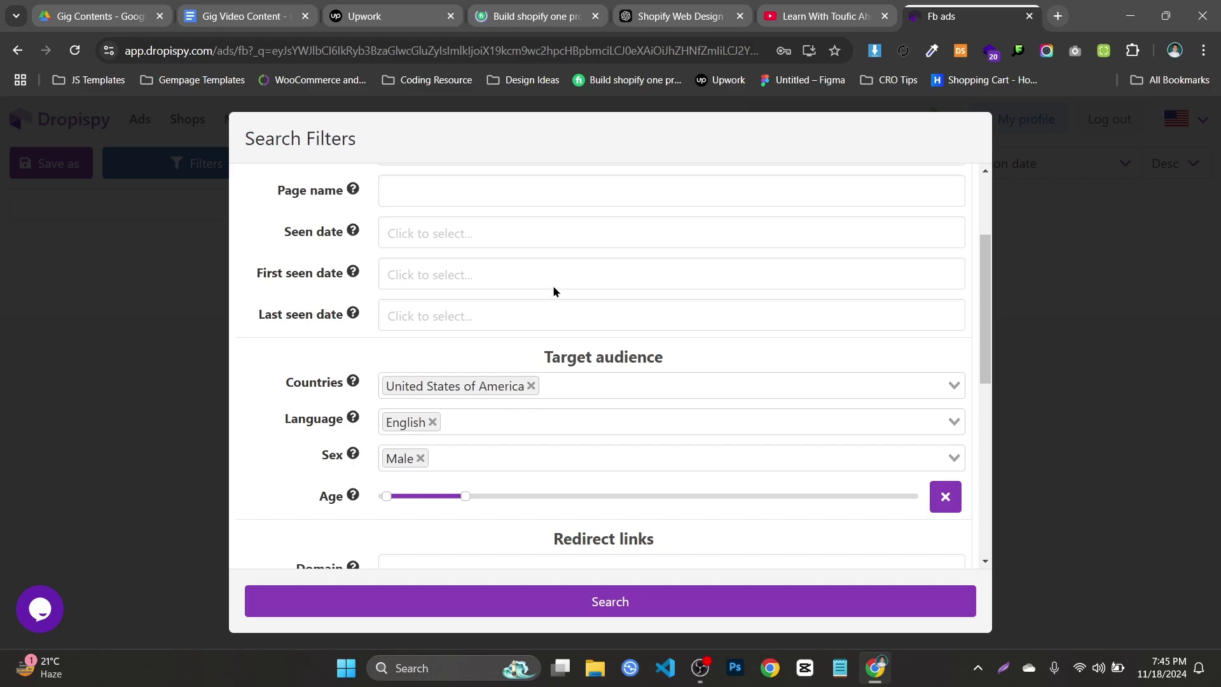
{"action": "left_click", "coordinate": [531, 386]}
{"action": "scroll", "coordinate": [509, 314], "scroll_direction": "up", "scroll_amount": 3}
{"action": "left_click", "coordinate": [422, 230]}
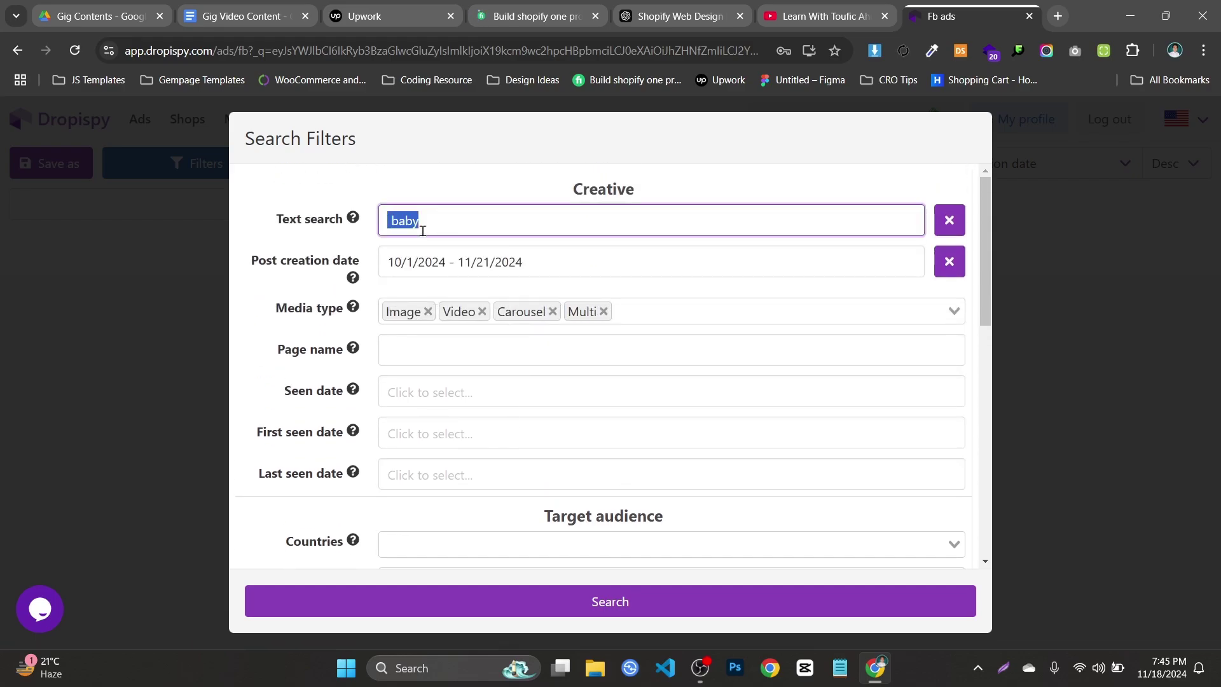
{"action": "type", "text": "Skincare"}
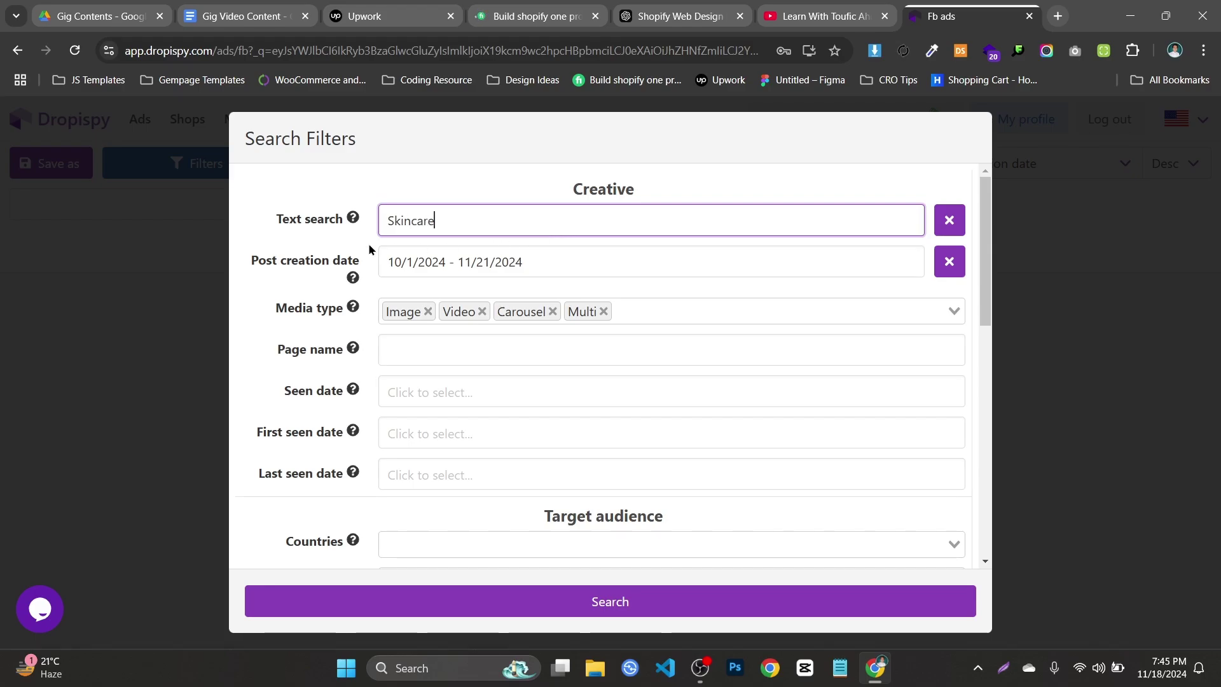
{"action": "scroll", "coordinate": [487, 411], "scroll_direction": "down", "scroll_amount": 2}
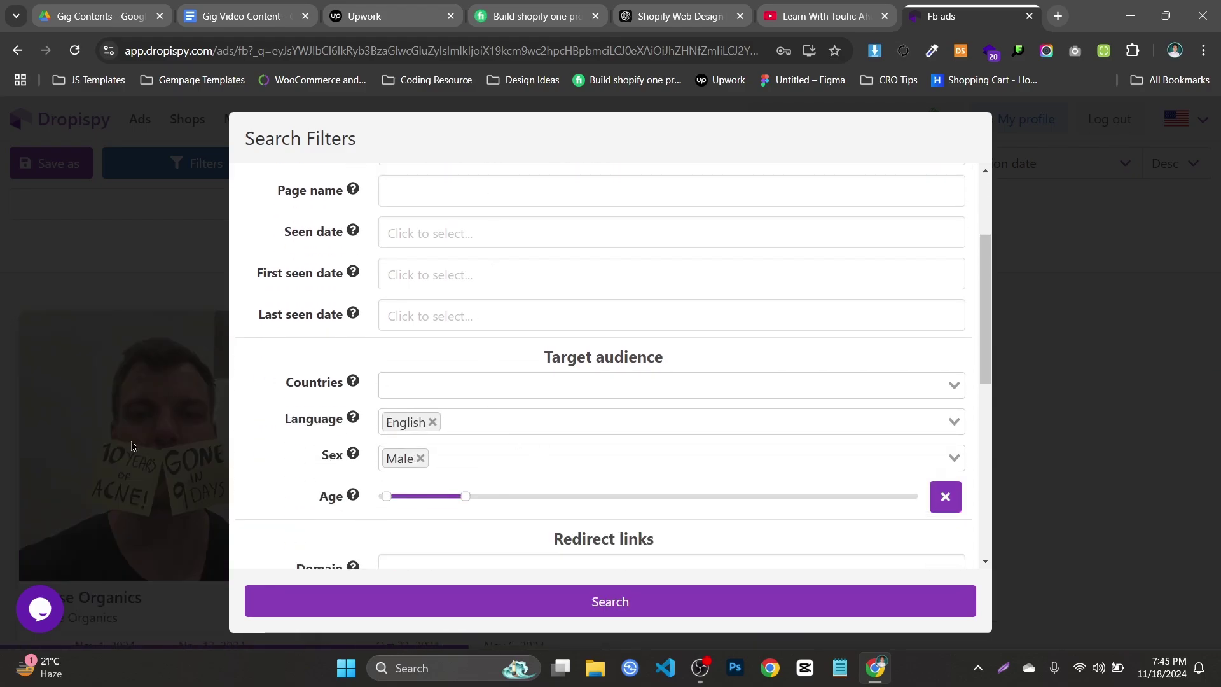
- Raise the target audience's maximum age to 31 and add Female to the sex filter
{"action": "scroll", "coordinate": [201, 407], "scroll_direction": "down", "scroll_amount": 2}
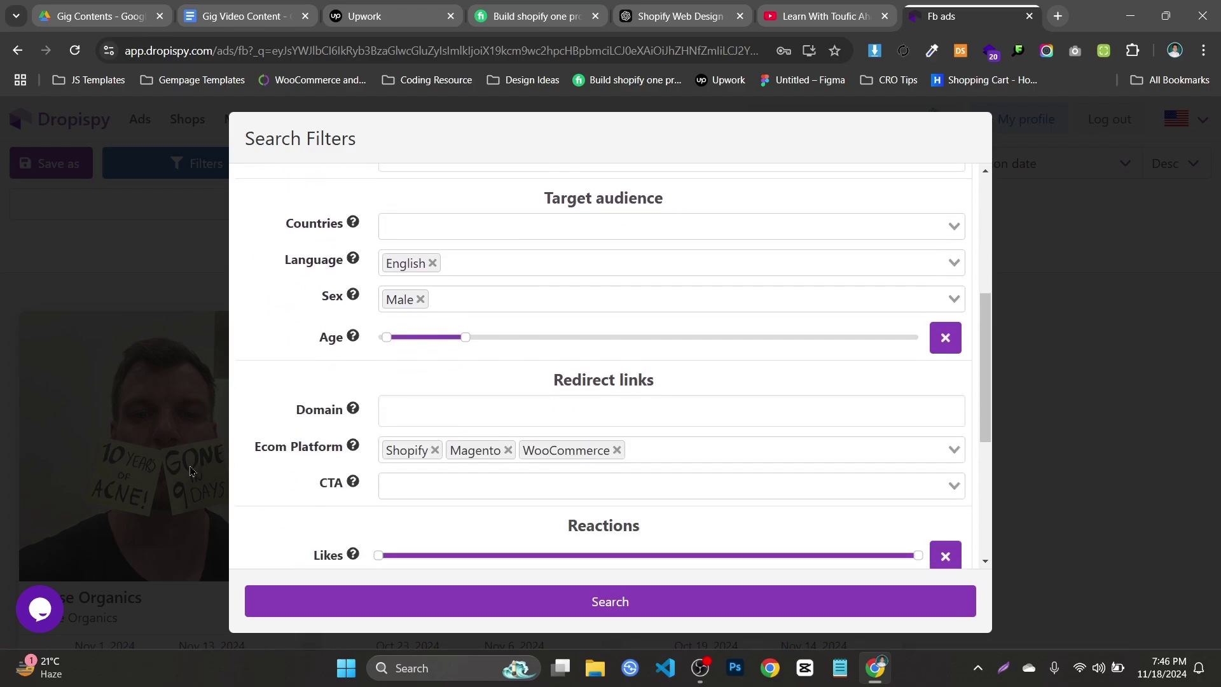
{"action": "scroll", "coordinate": [645, 359], "scroll_direction": "up", "scroll_amount": 2}
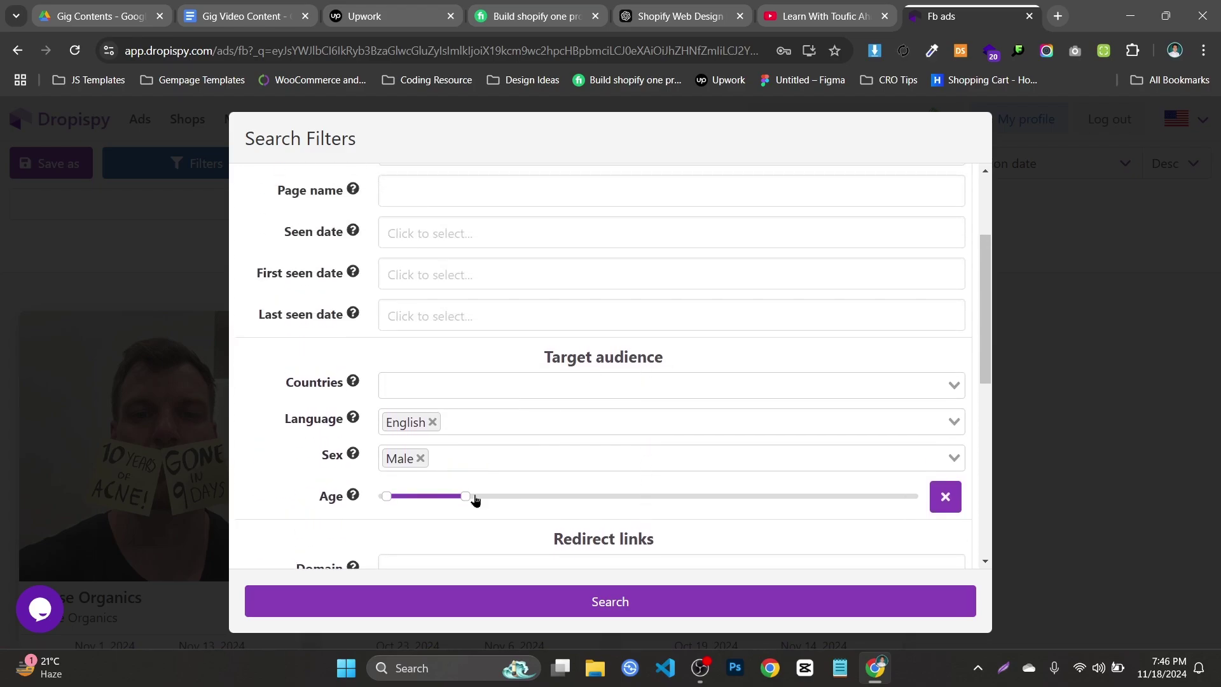
{"action": "left_click_drag", "start_coordinate": [476, 500], "coordinate": [490, 497]}
{"action": "left_click", "coordinate": [471, 467]}
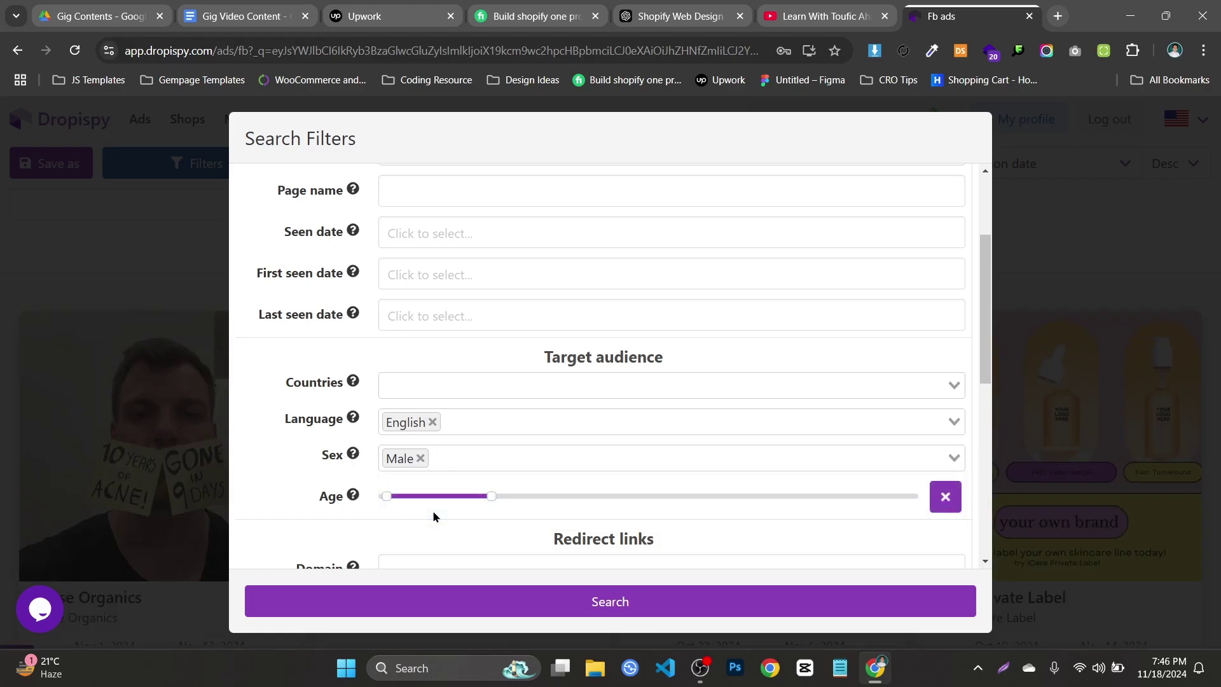
{"action": "left_click", "coordinate": [433, 510]}
- Set the minimum reactions to 600 likes, 200 shares and 250 comments
{"action": "scroll", "coordinate": [861, 444], "scroll_direction": "down", "scroll_amount": 5}
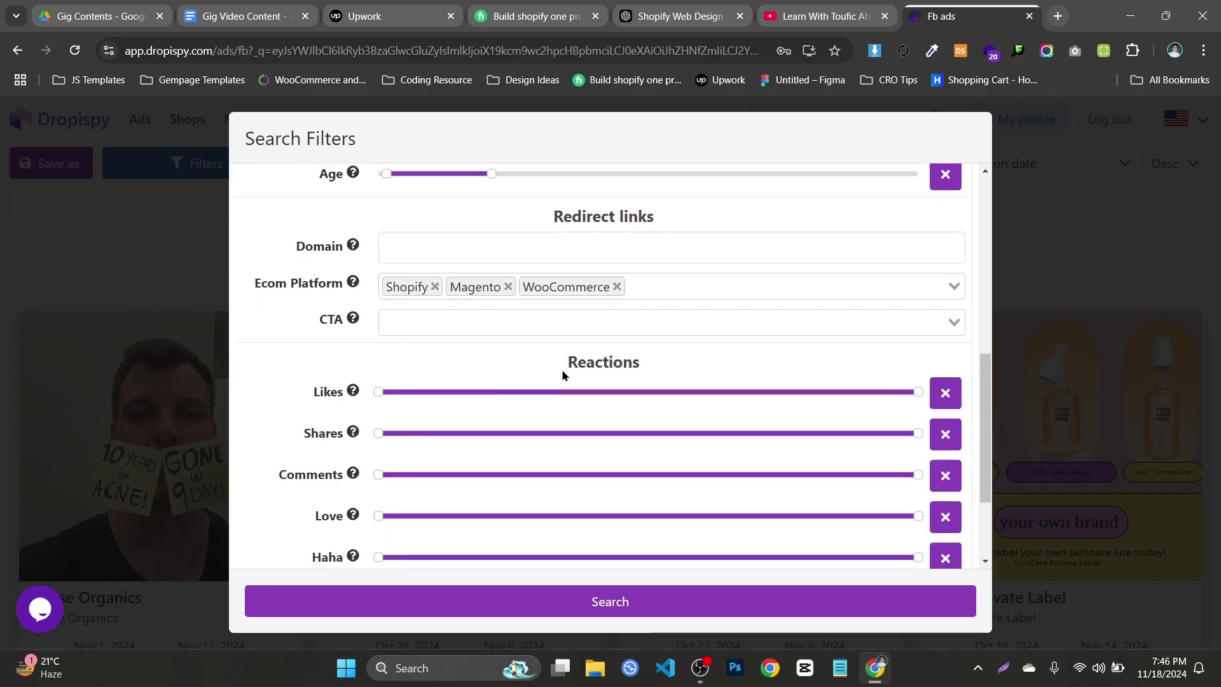
{"action": "scroll", "coordinate": [563, 375], "scroll_direction": "down", "scroll_amount": 1}
{"action": "left_click_drag", "start_coordinate": [494, 317], "coordinate": [450, 317]}
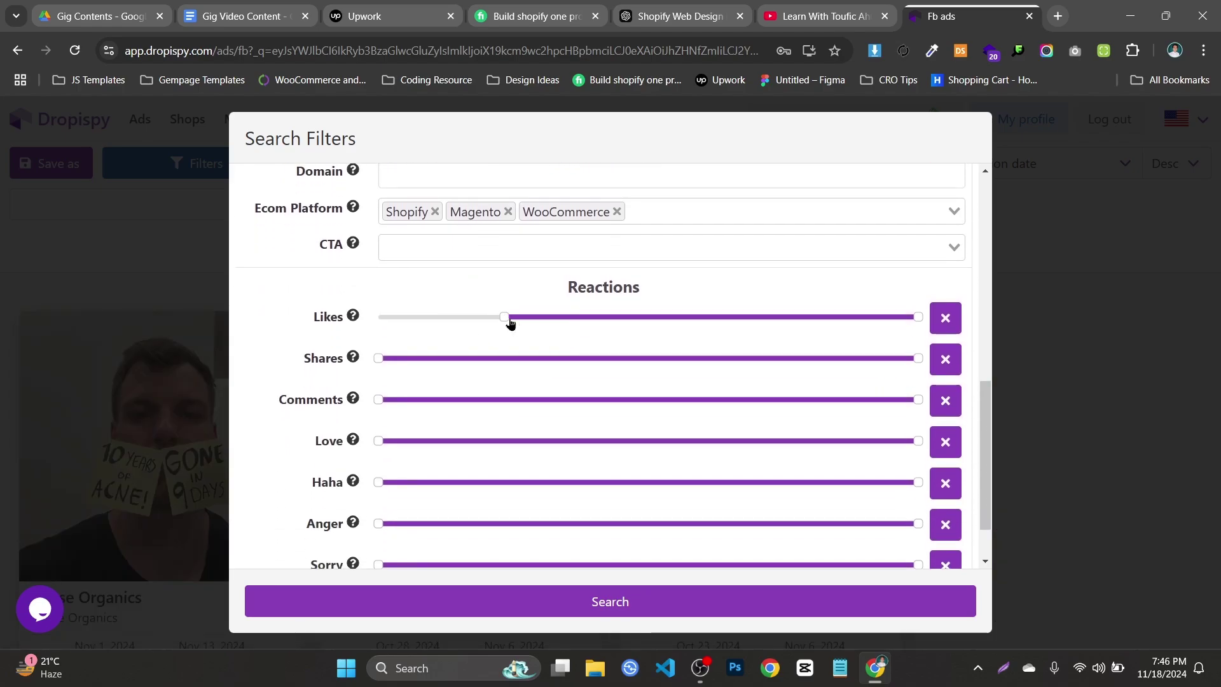
{"action": "left_click_drag", "start_coordinate": [510, 323], "coordinate": [601, 326]}
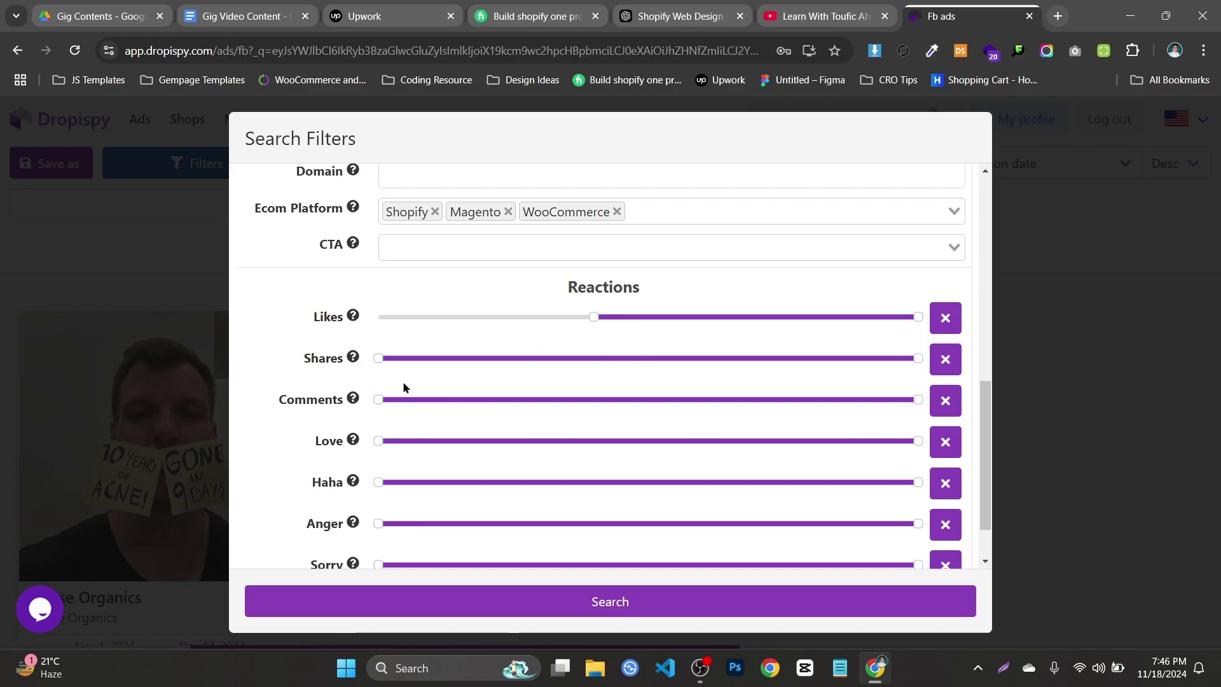
{"action": "left_click_drag", "start_coordinate": [380, 359], "coordinate": [491, 371]}
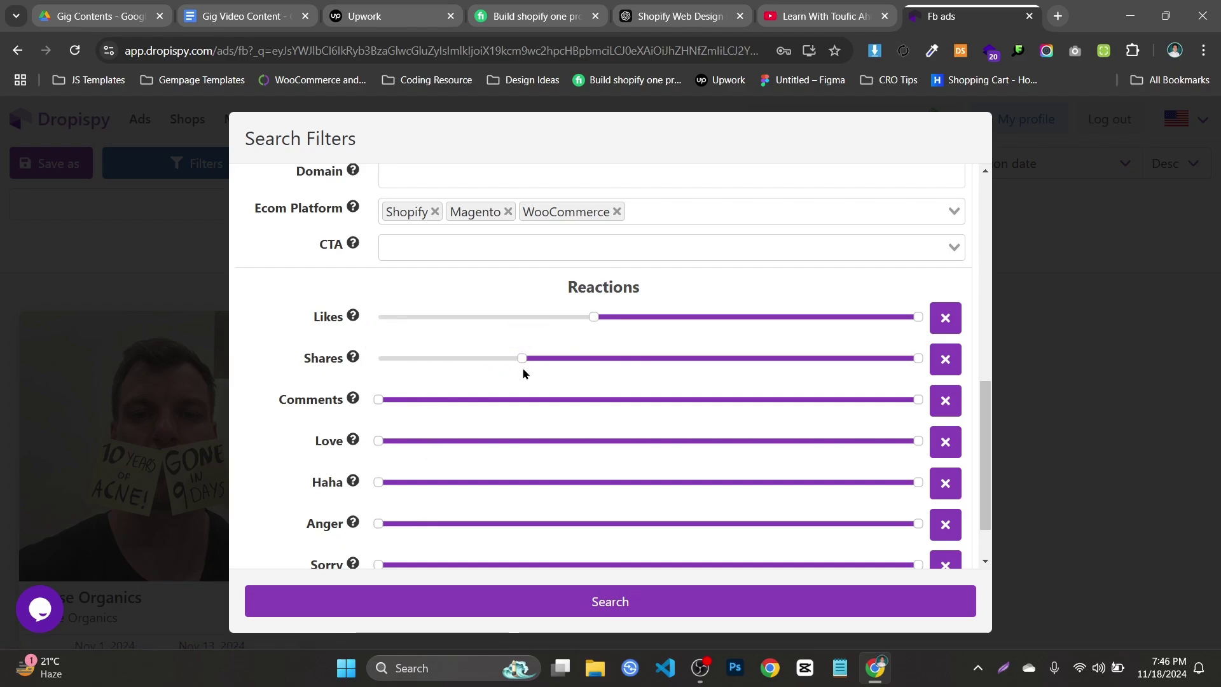
{"action": "left_click_drag", "start_coordinate": [389, 406], "coordinate": [539, 410]}
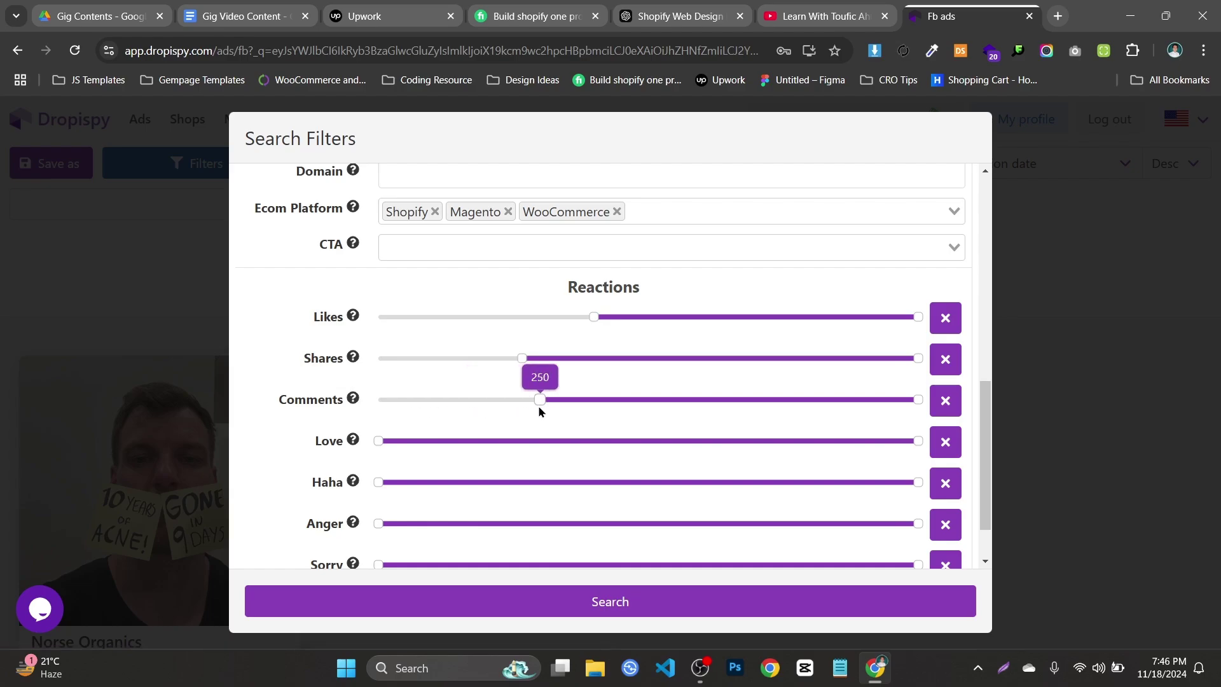
{"action": "scroll", "coordinate": [356, 452], "scroll_direction": "down", "scroll_amount": 1}
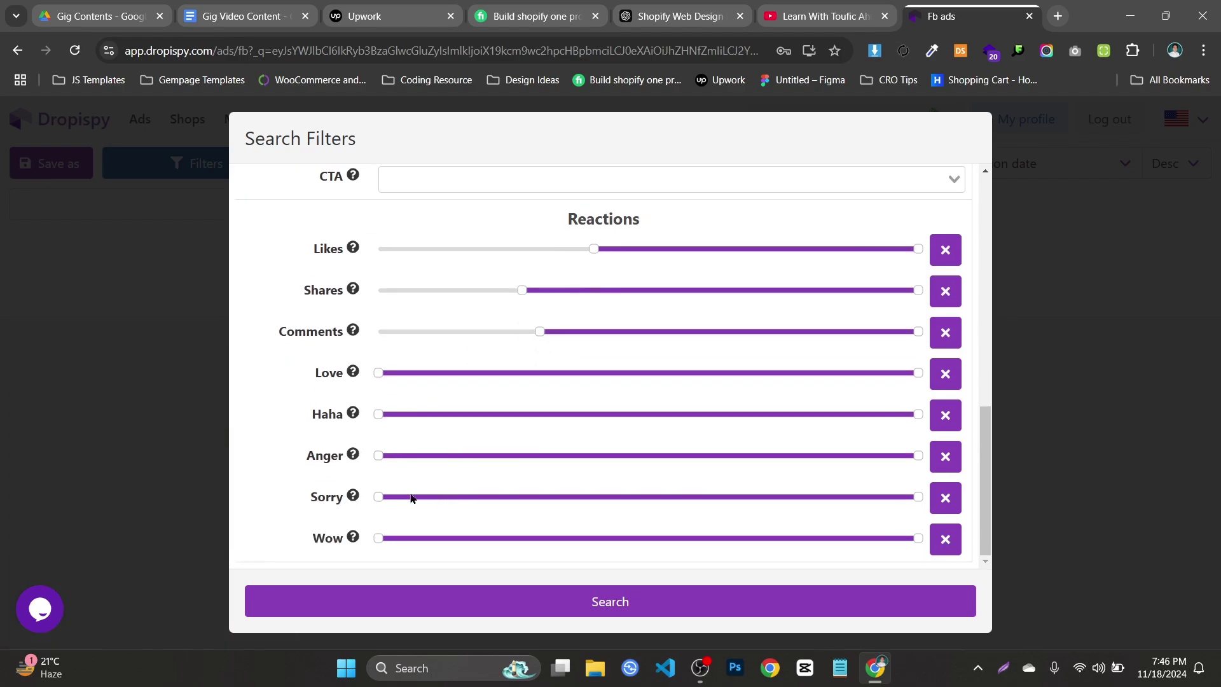
{"action": "left_click", "coordinate": [529, 538]}
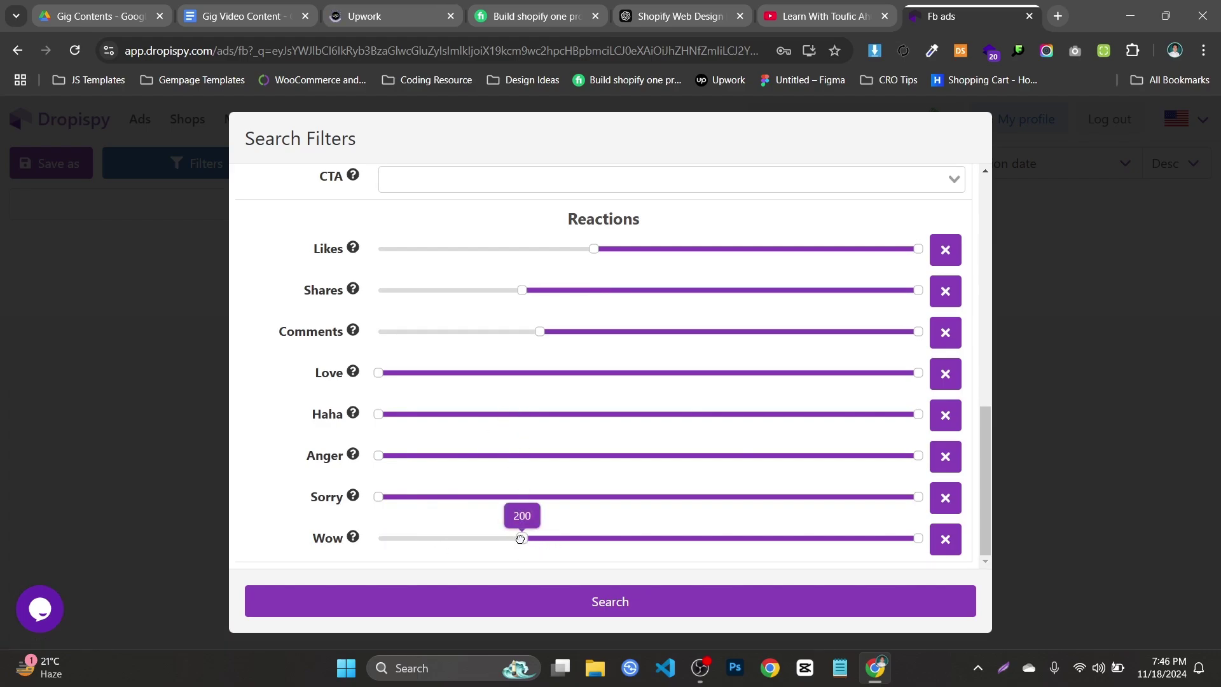
{"action": "left_click_drag", "start_coordinate": [521, 538], "coordinate": [316, 564]}
- Run the ad search with the chosen filters and open the details of the Norse Organics ad
{"action": "left_click", "coordinate": [629, 602]}
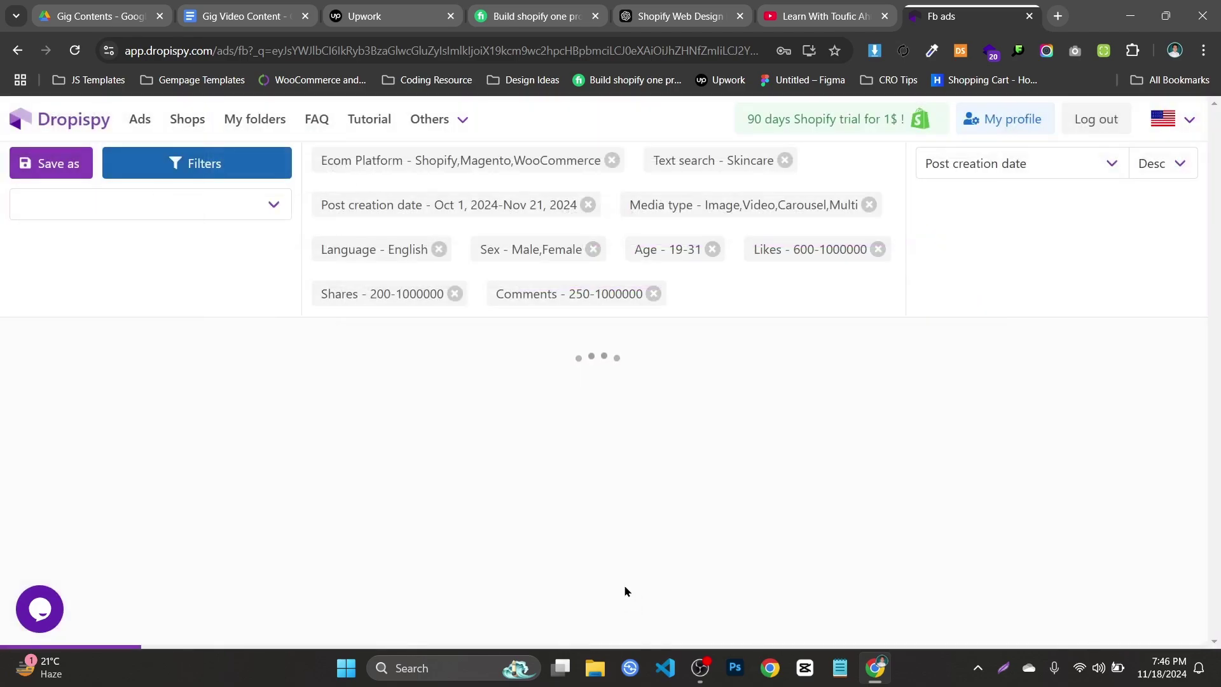
{"action": "scroll", "coordinate": [551, 399], "scroll_direction": "down", "scroll_amount": 3}
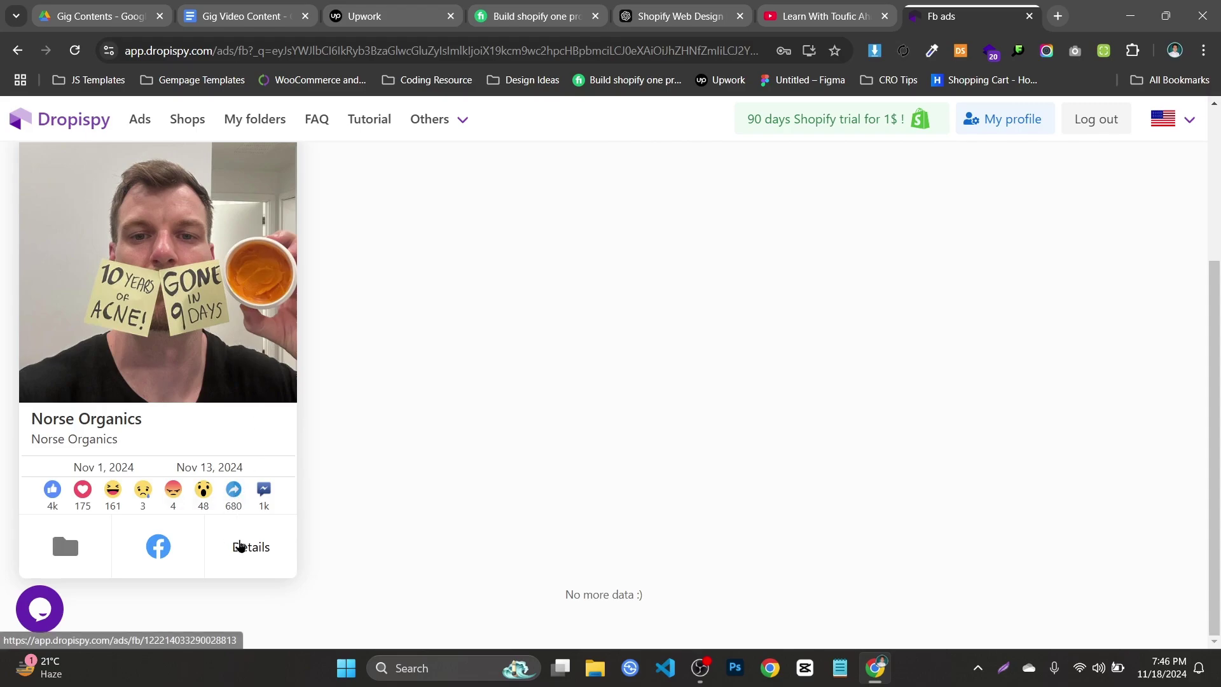
{"action": "left_click", "coordinate": [238, 546]}
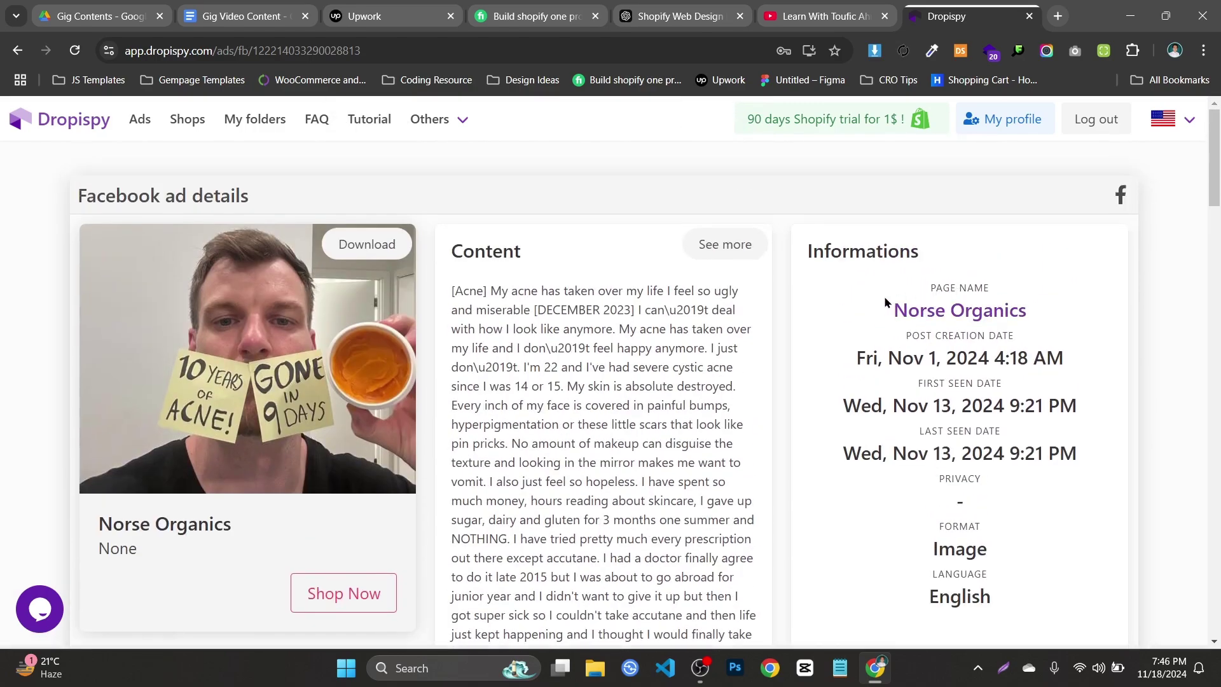
- Open the advertiser's Facebook page in a new tab from the ad's page name
{"action": "left_click_drag", "start_coordinate": [890, 309], "coordinate": [1072, 302]}
{"action": "left_click", "coordinate": [1071, 302]}
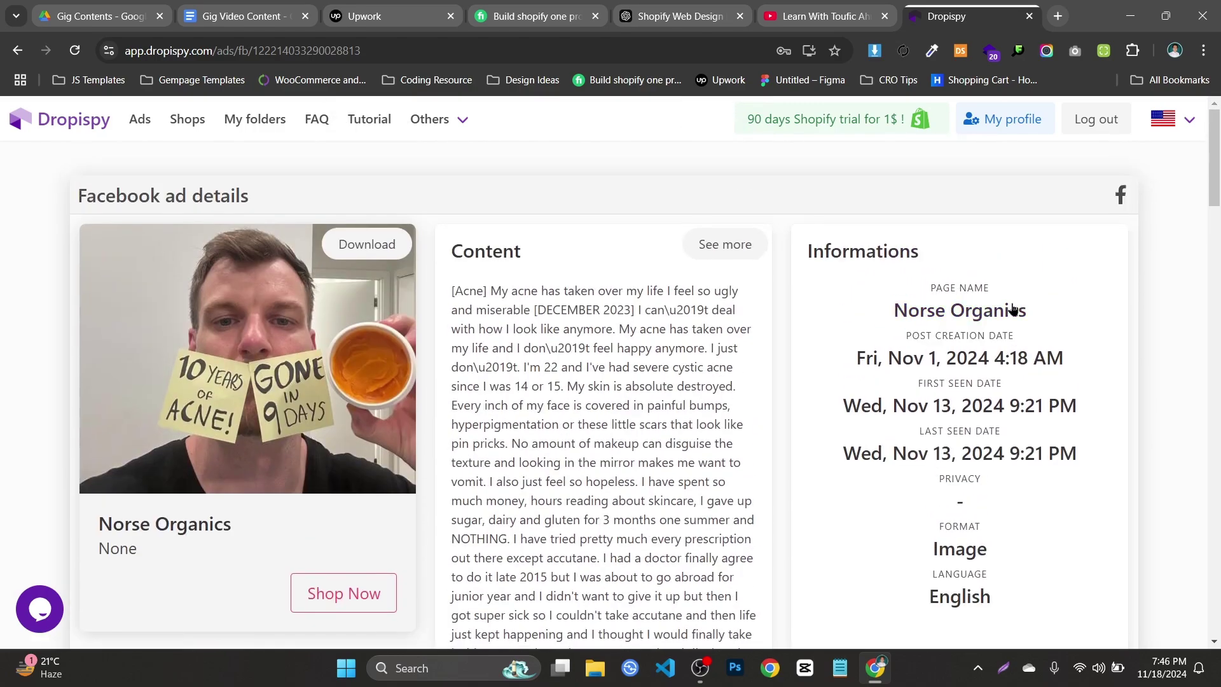
{"action": "right_click", "coordinate": [971, 308]}
{"action": "left_click", "coordinate": [852, 328]}
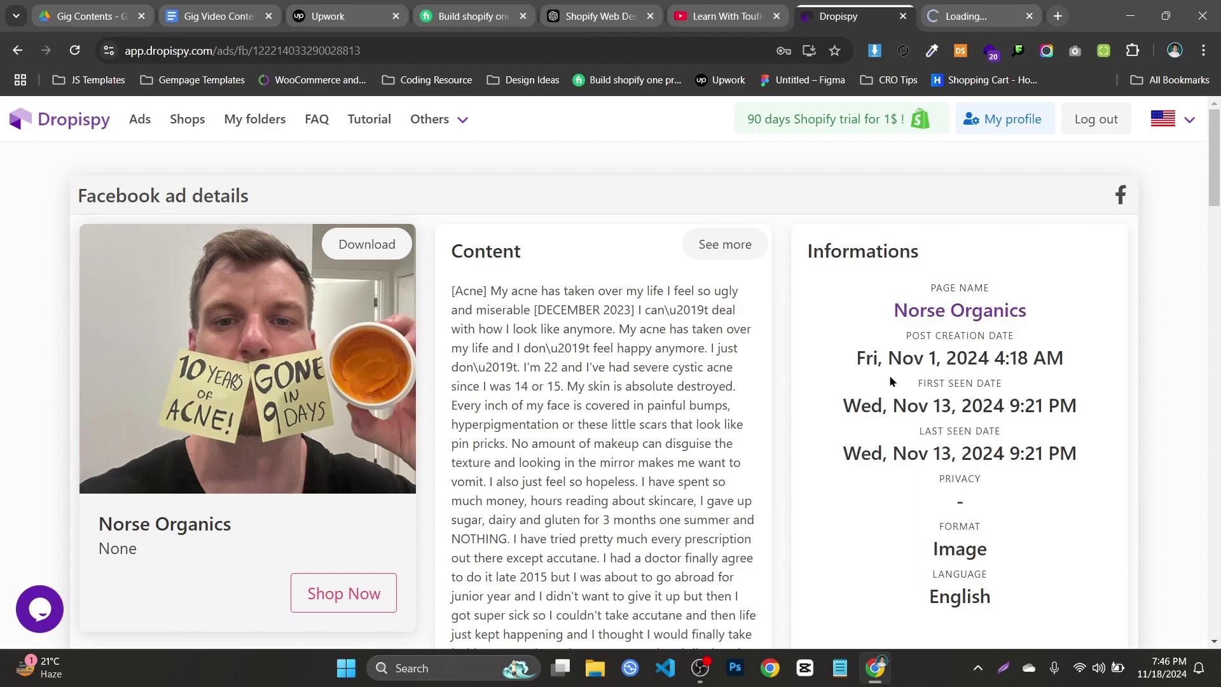
- Review the ad's post creation date and other information, and try to open its Shop Now link separately
{"action": "left_click_drag", "start_coordinate": [873, 358], "coordinate": [999, 365]}
{"action": "left_click", "coordinate": [812, 342]}
{"action": "scroll", "coordinate": [905, 360], "scroll_direction": "down", "scroll_amount": 2}
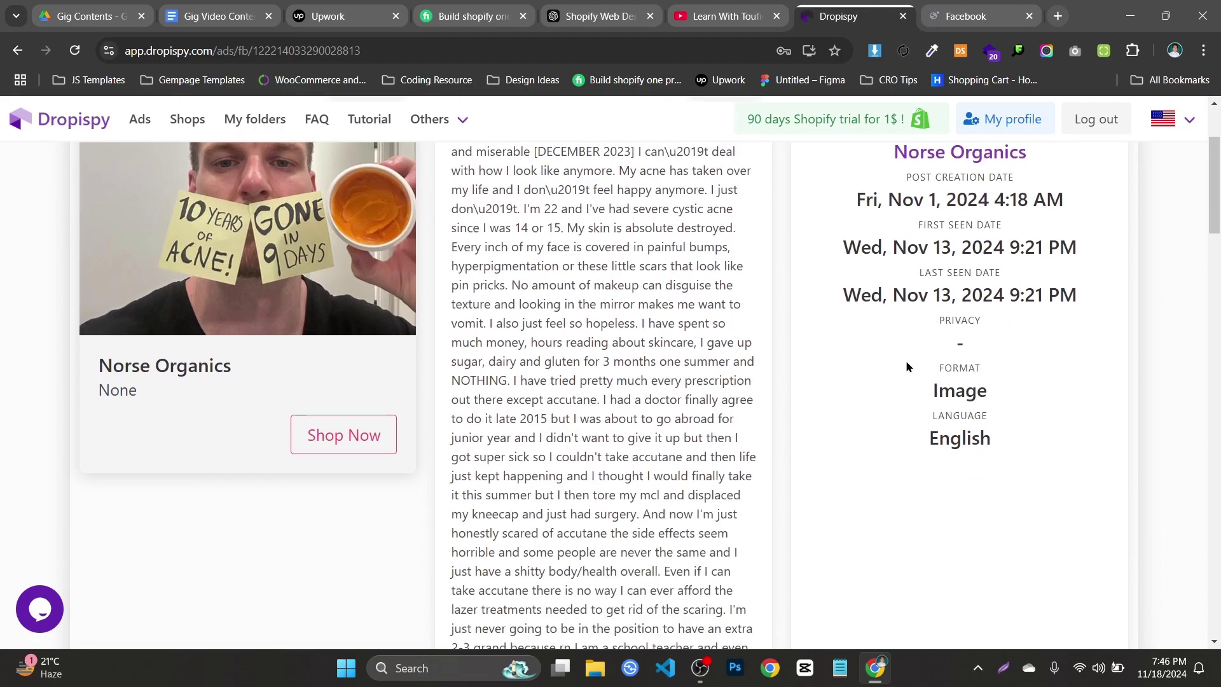
{"action": "scroll", "coordinate": [348, 381], "scroll_direction": "up", "scroll_amount": 2}
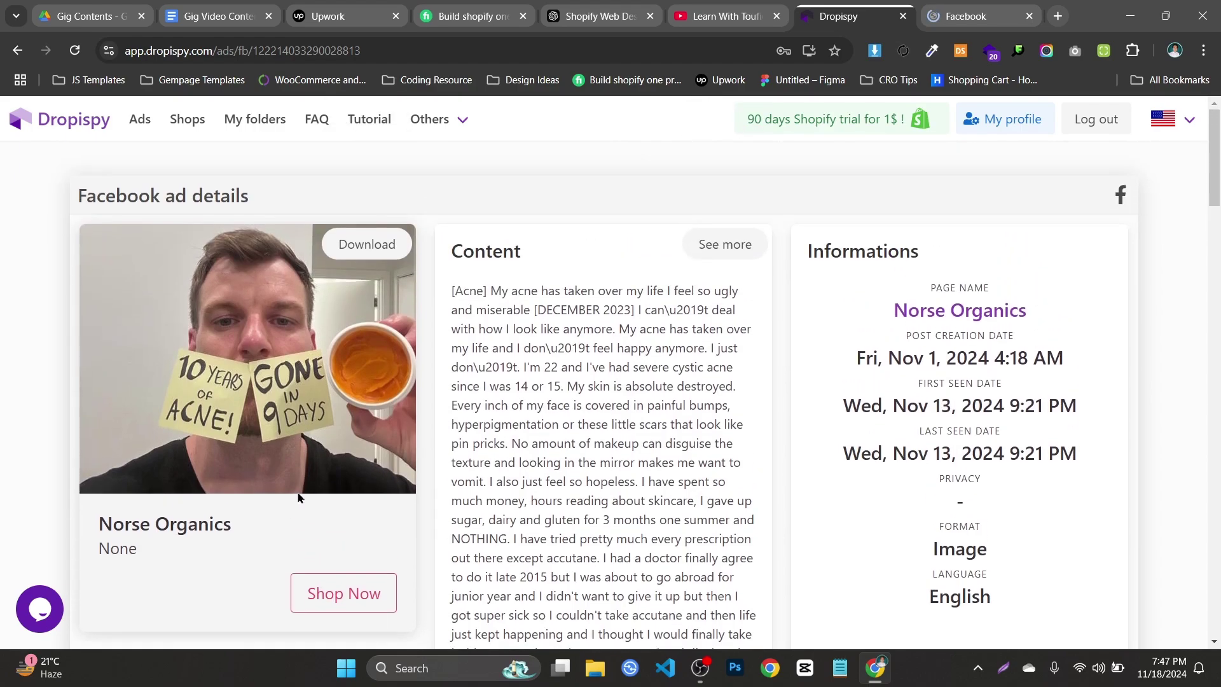
{"action": "right_click", "coordinate": [379, 600]}
{"action": "left_click", "coordinate": [321, 608]}
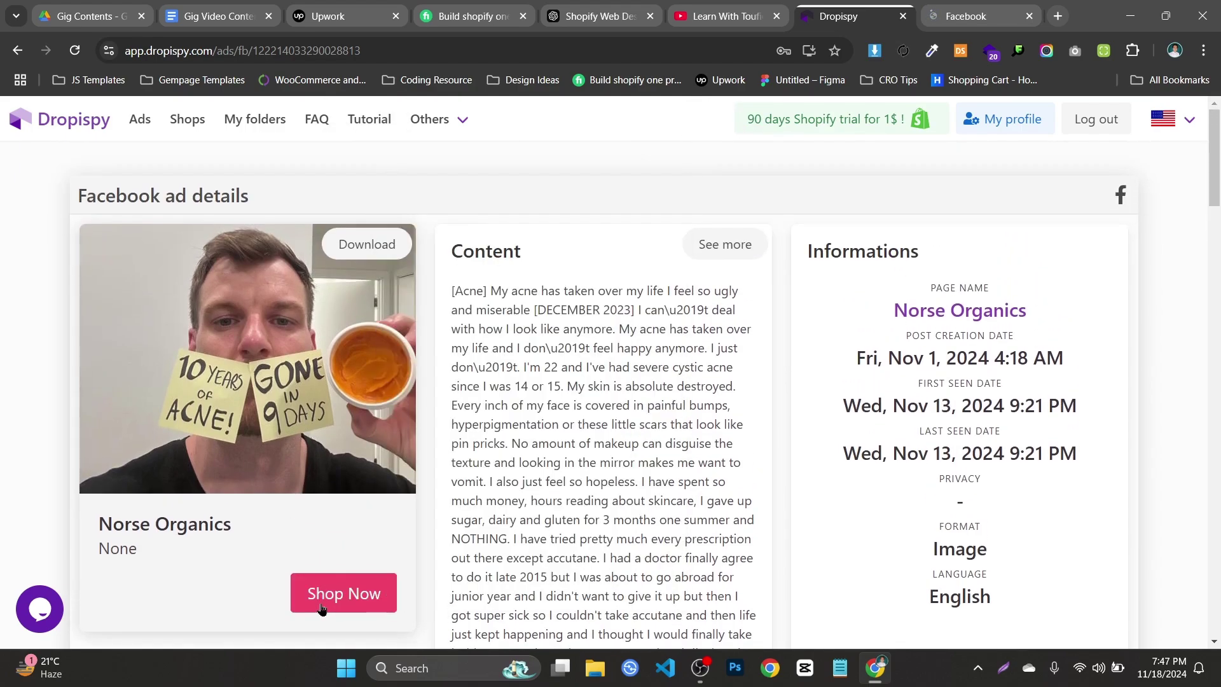
- Switch to the Norse Organics Facebook page and open its website link norseorganics.co in a new tab
{"action": "left_click", "coordinate": [919, 8]}
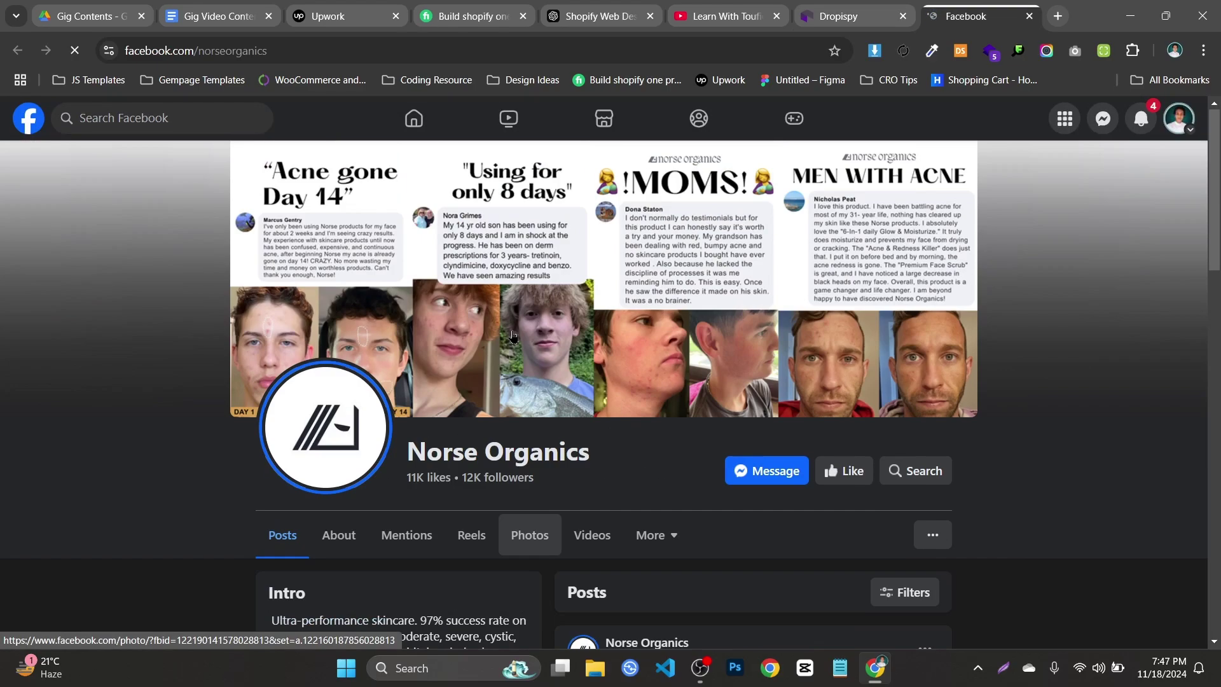
{"action": "scroll", "coordinate": [347, 487], "scroll_direction": "down", "scroll_amount": 5}
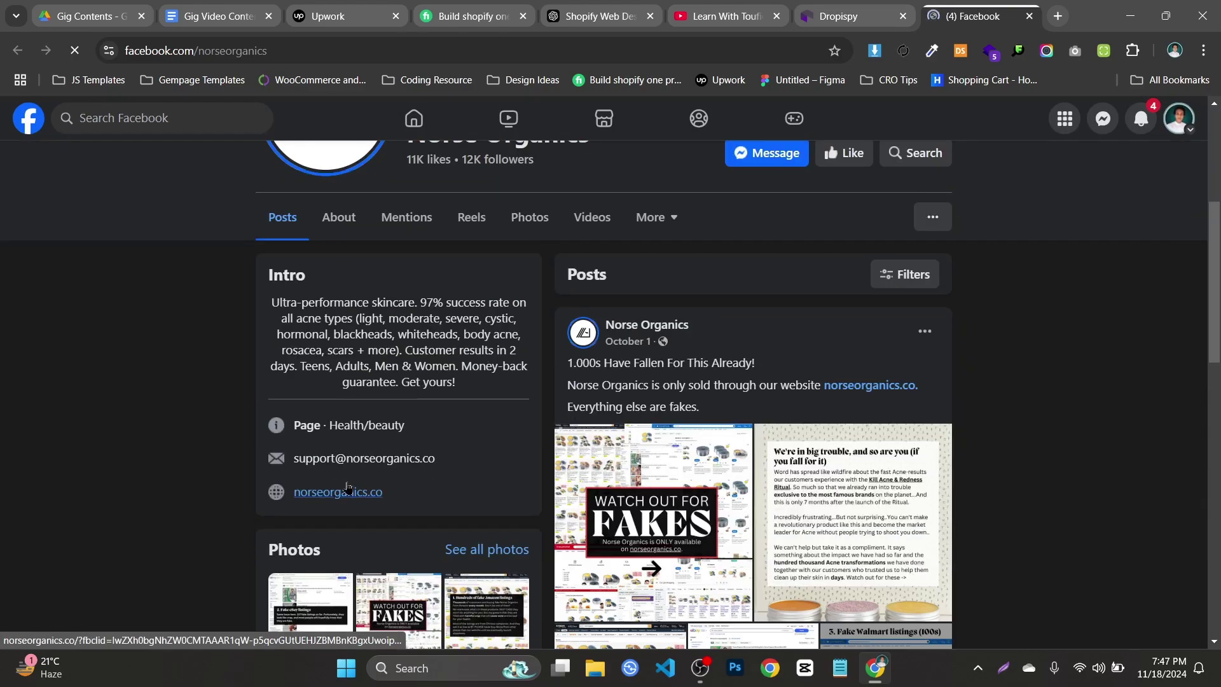
{"action": "right_click", "coordinate": [355, 503]}
{"action": "left_click", "coordinate": [445, 259]}
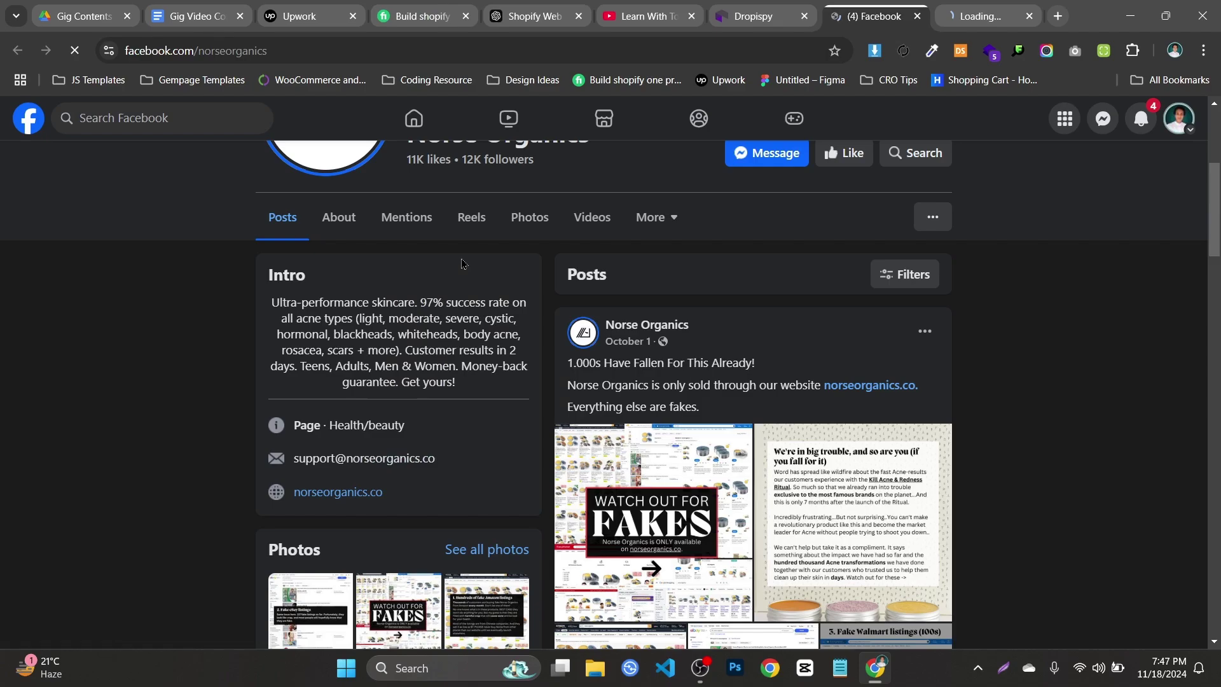
- Switch to the Norse Organics website and look through its homepage, including the product rituals and reviews
{"action": "left_click", "coordinate": [984, 5]}
{"action": "left_click", "coordinate": [884, 8]}
{"action": "scroll", "coordinate": [963, 335], "scroll_direction": "up", "scroll_amount": 4}
{"action": "left_click", "coordinate": [987, 15]}
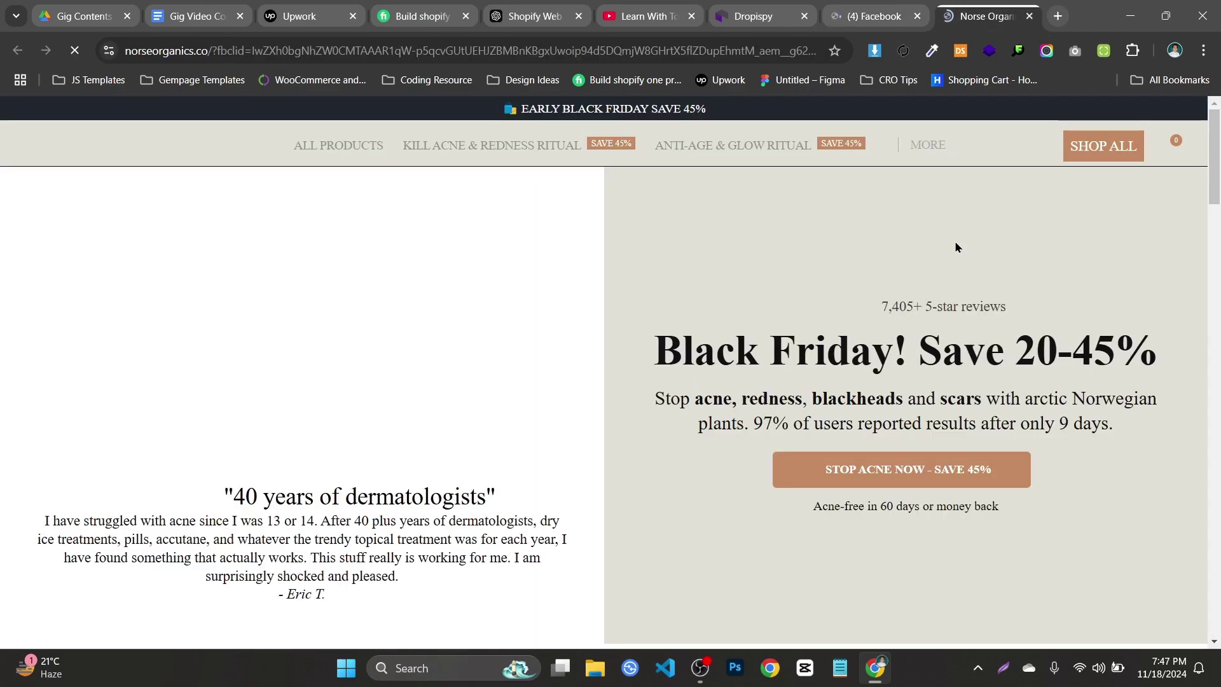
{"action": "scroll", "coordinate": [910, 324], "scroll_direction": "down", "scroll_amount": 15}
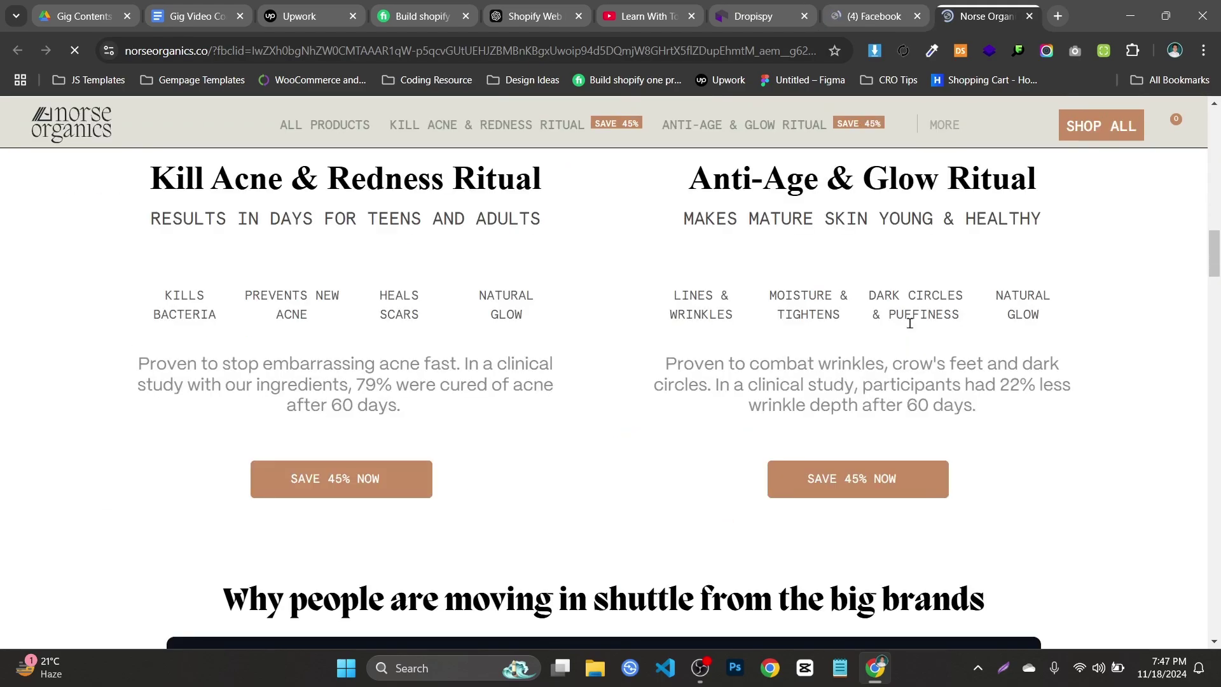
{"action": "scroll", "coordinate": [1011, 314], "scroll_direction": "down", "scroll_amount": 10}
{"action": "scroll", "coordinate": [1010, 299], "scroll_direction": "up", "scroll_amount": 15}
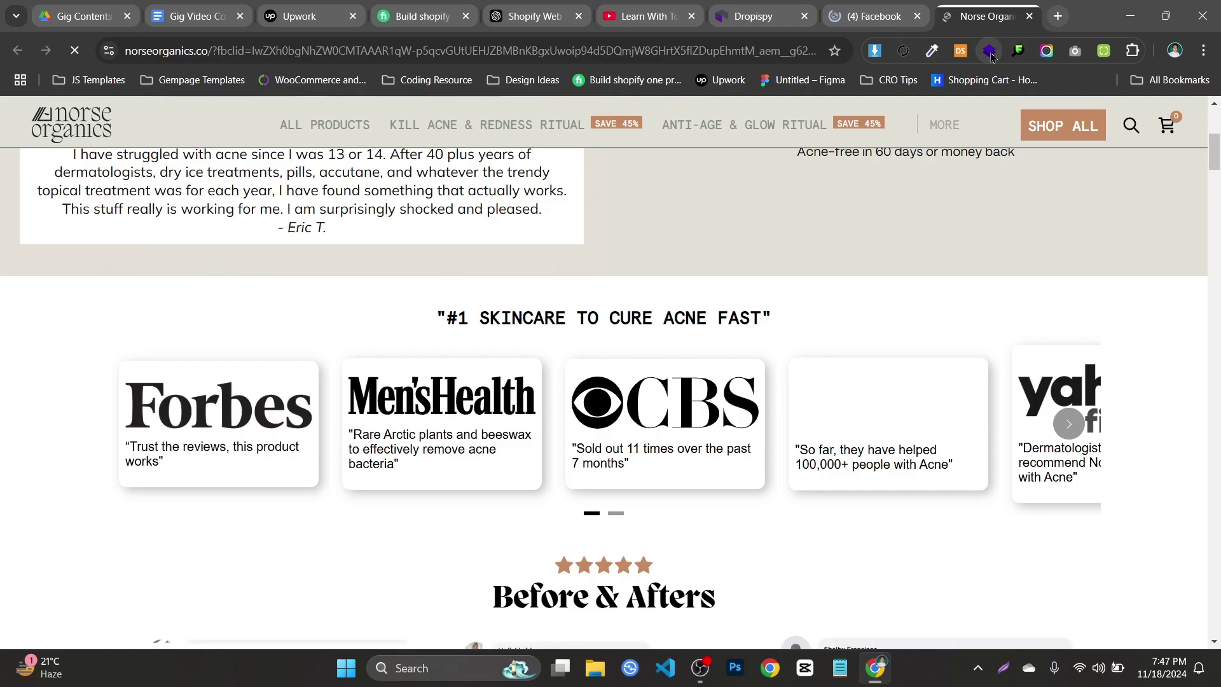
{"action": "scroll", "coordinate": [1044, 230], "scroll_direction": "up", "scroll_amount": 5}
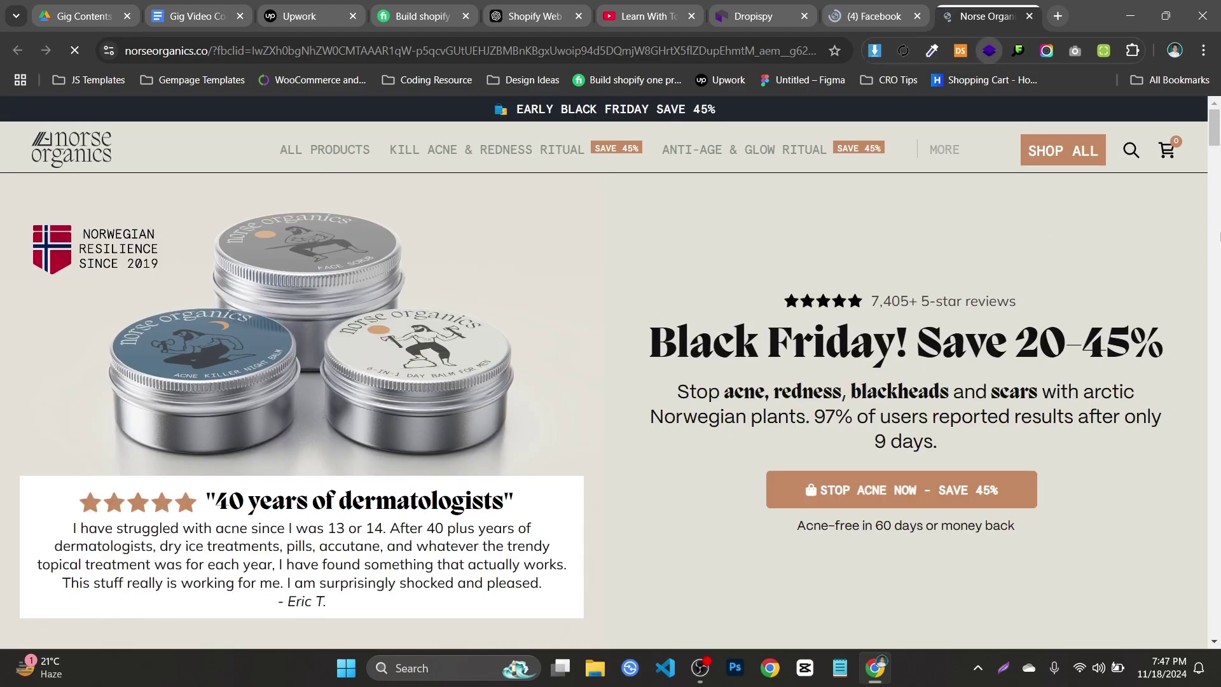
{"action": "mouse_move", "coordinate": [1213, 127]}
{"action": "left_mouse_down"}
{"action": "mouse_move", "coordinate": [1213, 504]}
{"action": "mouse_move", "coordinate": [1158, 291]}
{"action": "mouse_move", "coordinate": [1210, 136]}
{"action": "left_mouse_up"}
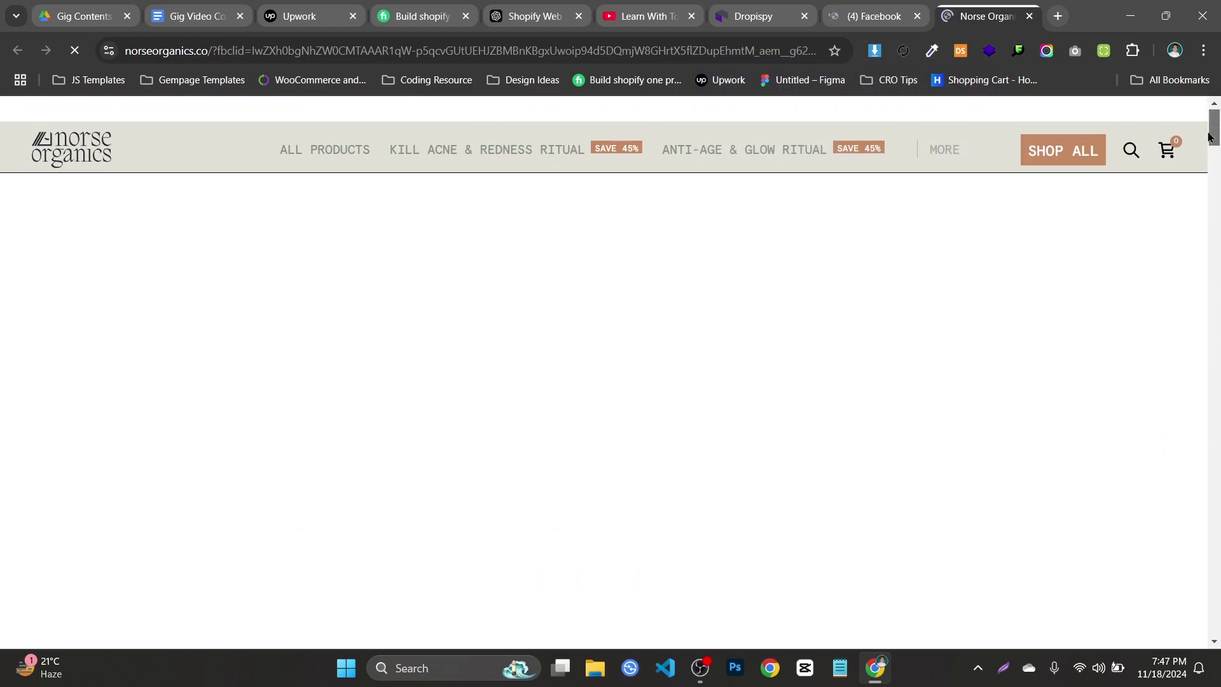
- Examine the store's technologies with the Wappalyzer extension, reloading the store's homepage for another check
{"action": "left_click", "coordinate": [995, 53]}
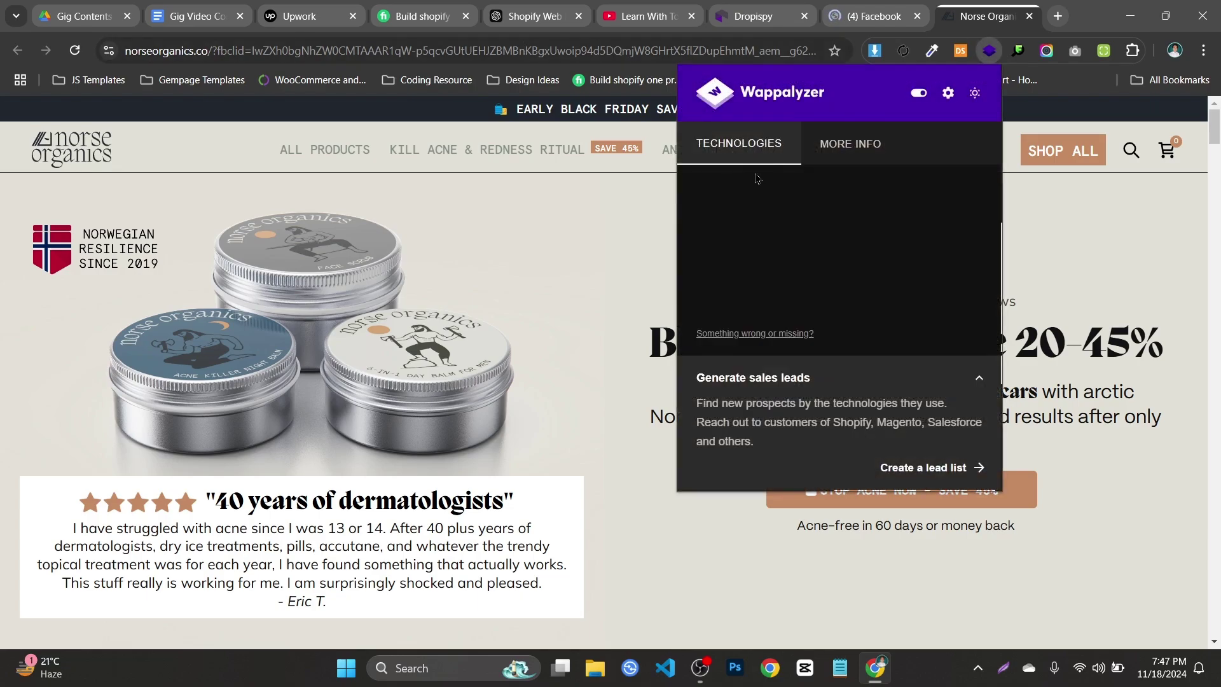
{"action": "key", "text": "Escape"}
{"action": "left_click", "coordinate": [998, 51]}
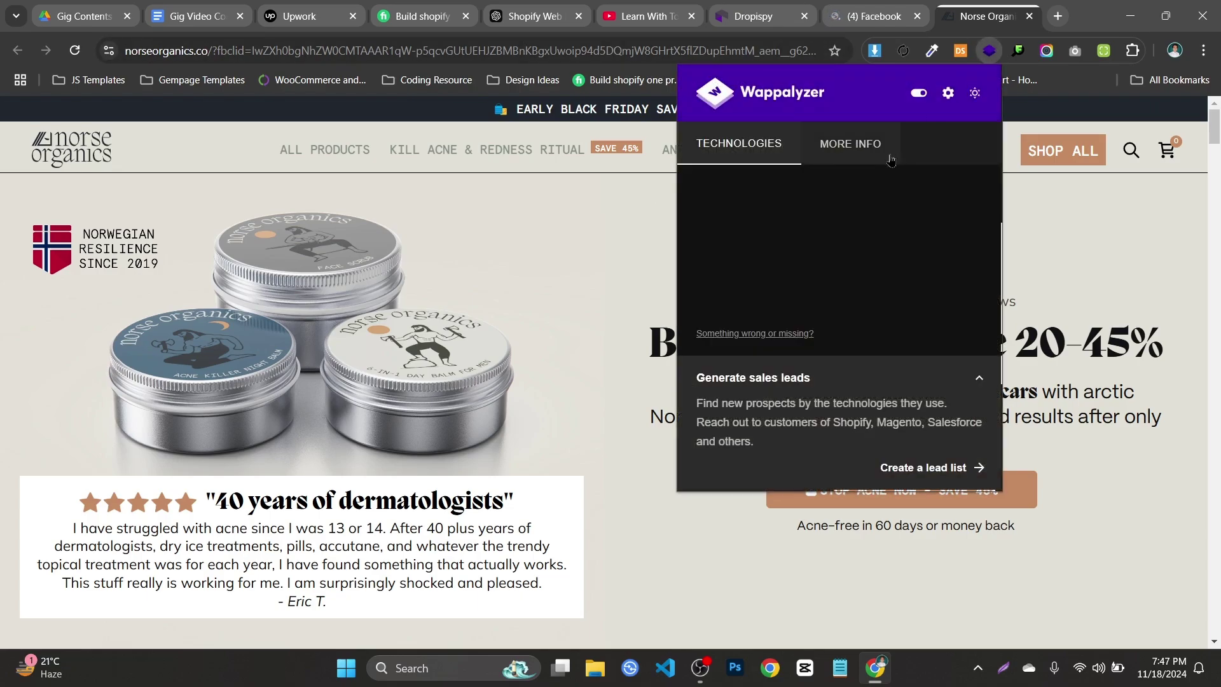
{"action": "left_click", "coordinate": [852, 143]}
{"action": "left_click", "coordinate": [717, 154]}
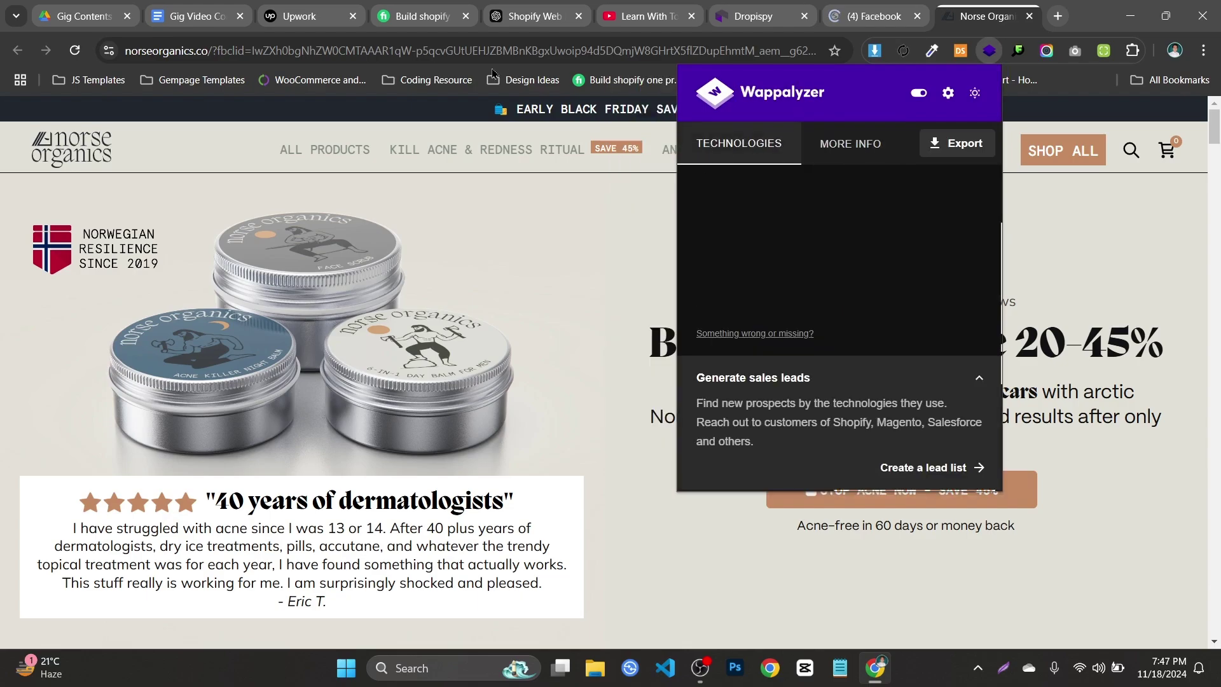
{"action": "left_click", "coordinate": [78, 164]}
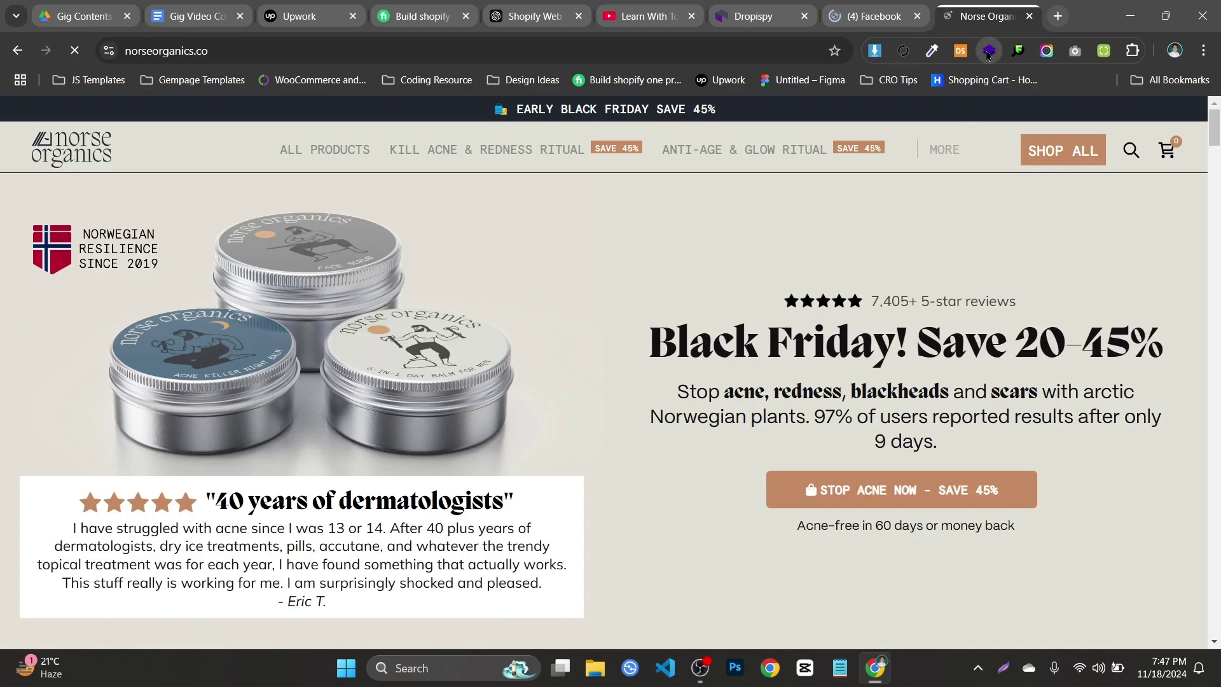
{"action": "left_click", "coordinate": [993, 53]}
- Copy the store's web address and search Google for "shopify store checker" in a new tab
{"action": "left_click", "coordinate": [540, 50]}
{"action": "key", "text": "ctrl+c"}
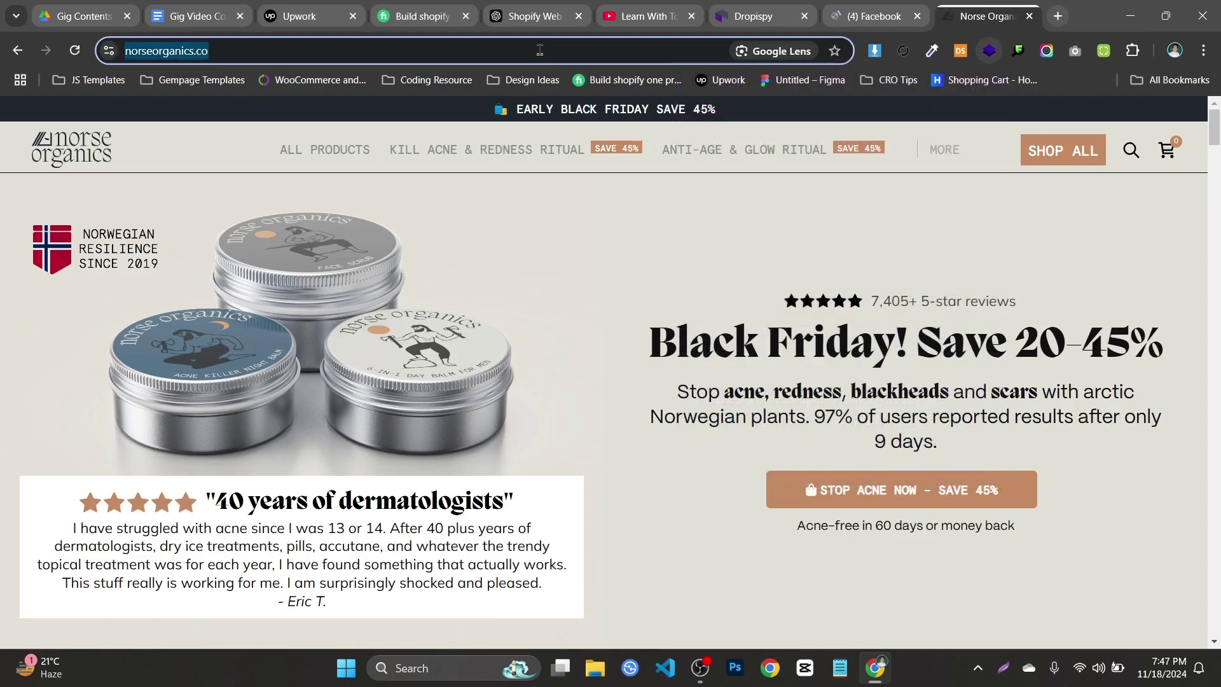
{"action": "left_click", "coordinate": [1058, 16]}
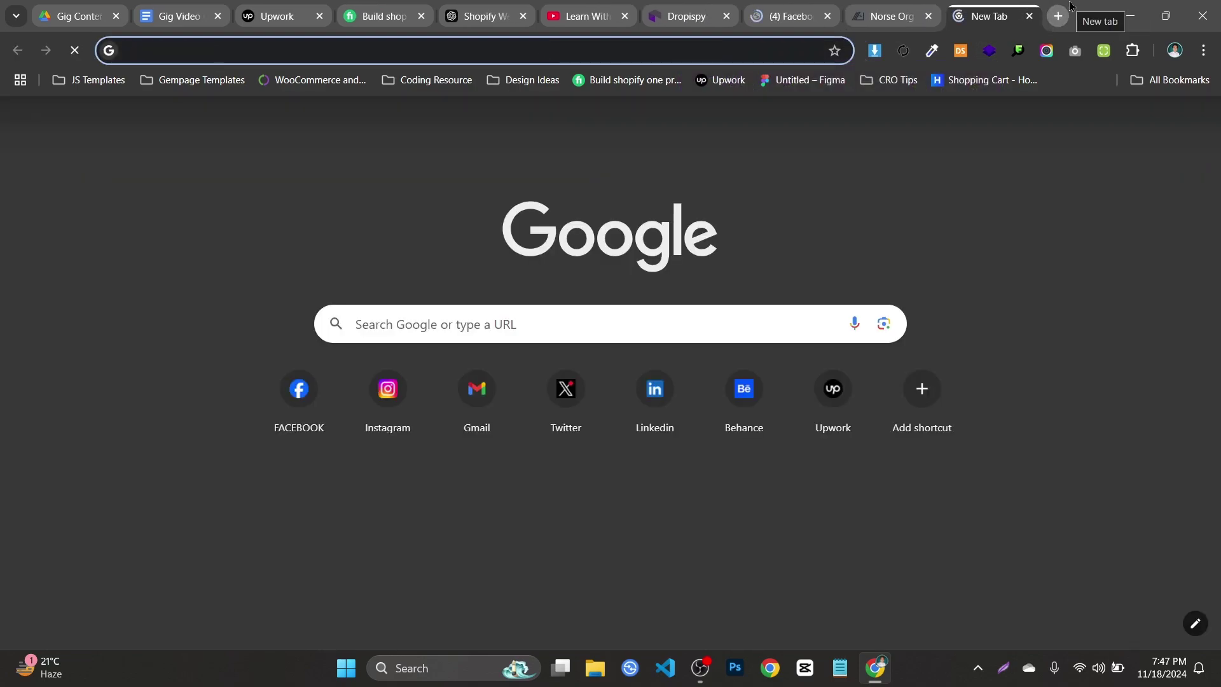
{"action": "type", "text": "shopify s"}
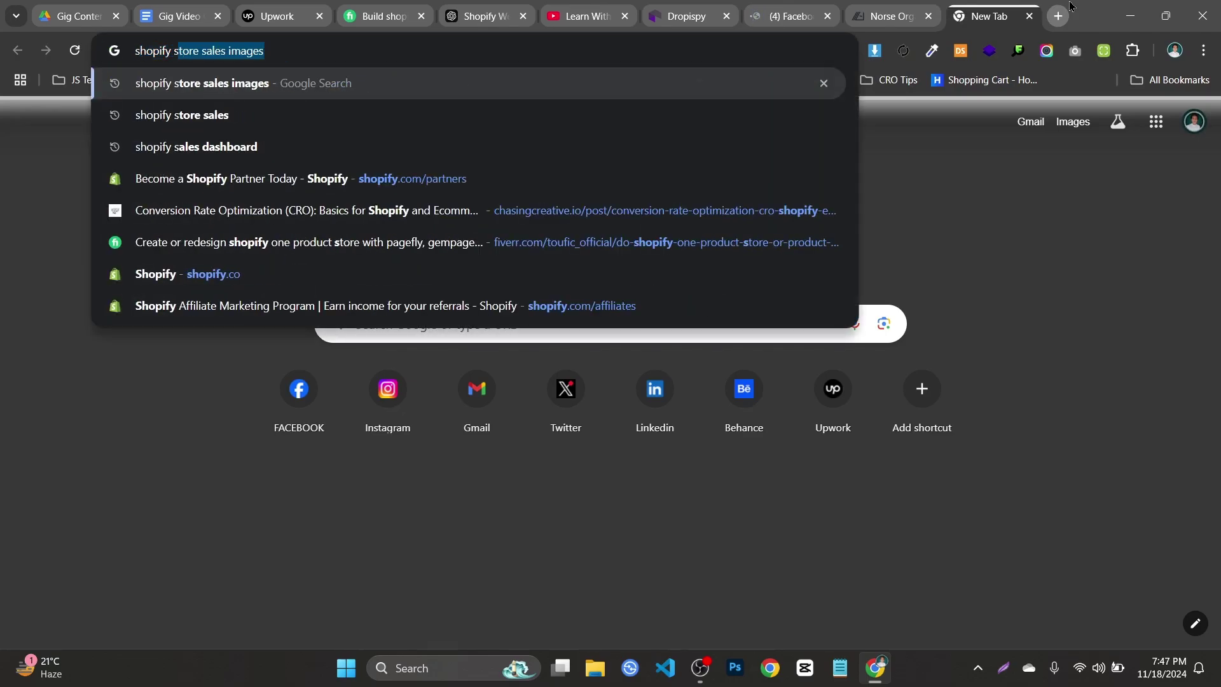
{"action": "type", "text": "tore chec"}
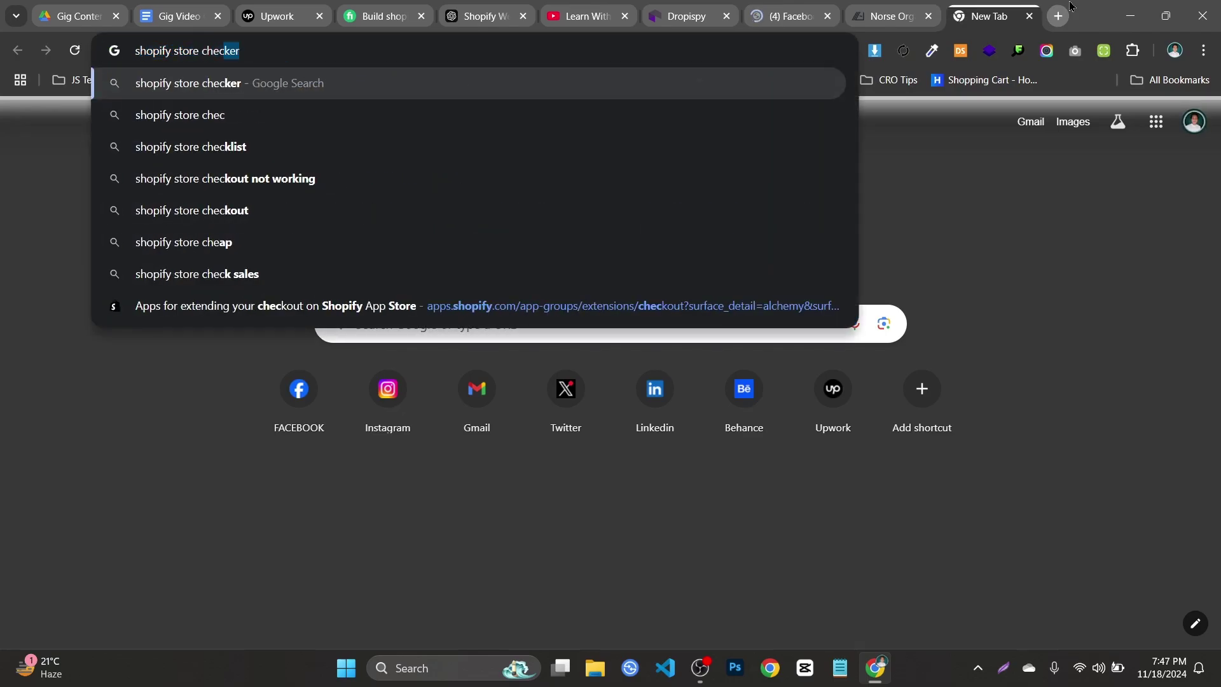
{"action": "key", "text": "Return"}
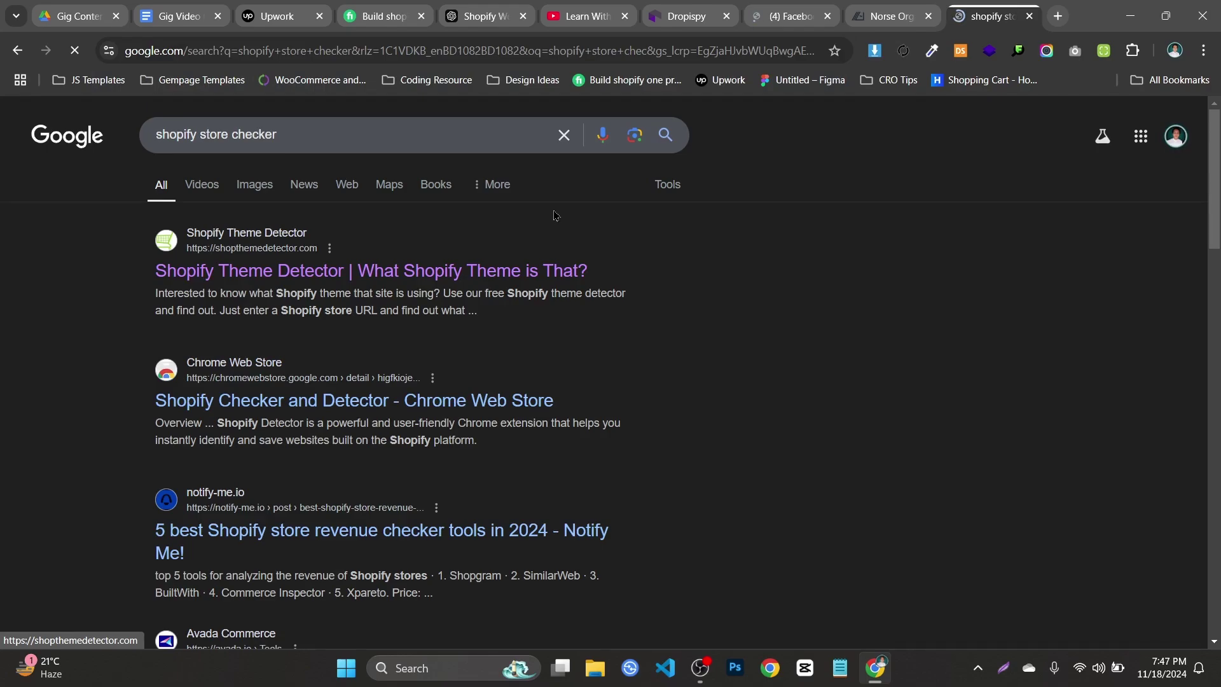
{"action": "left_click", "coordinate": [373, 271]}
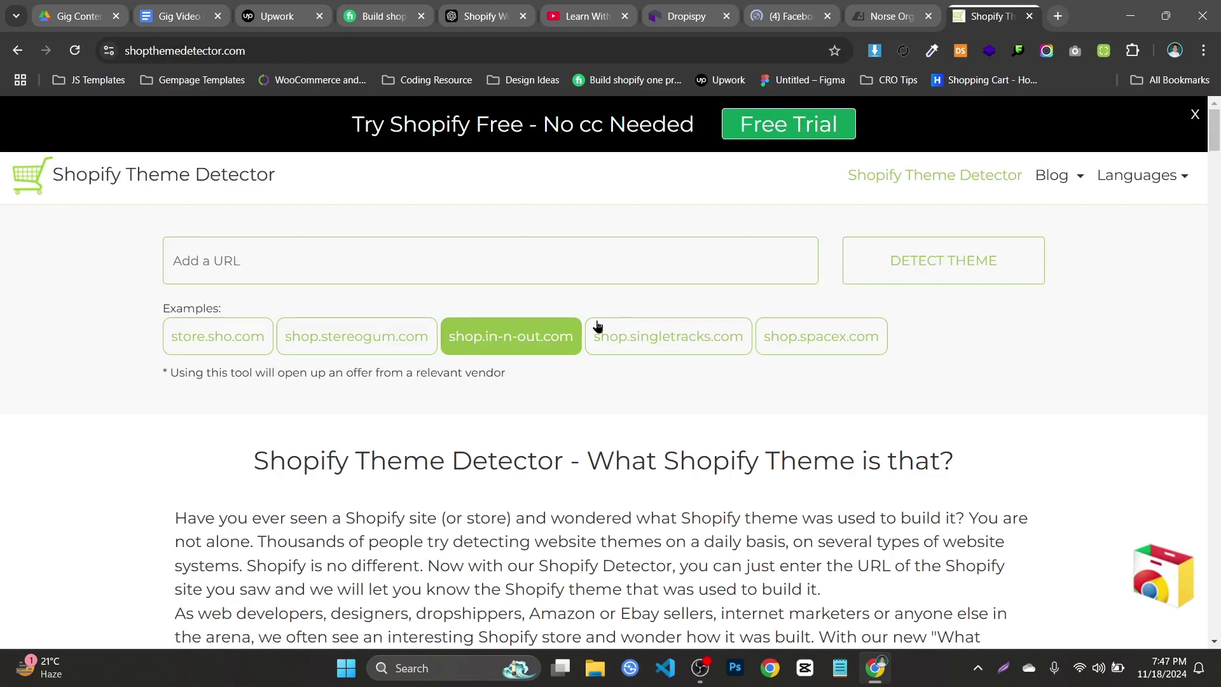
{"action": "scroll", "coordinate": [598, 326], "scroll_direction": "down", "scroll_amount": 8}
{"action": "scroll", "coordinate": [445, 273], "scroll_direction": "up", "scroll_amount": 8}
{"action": "left_click", "coordinate": [455, 271]}
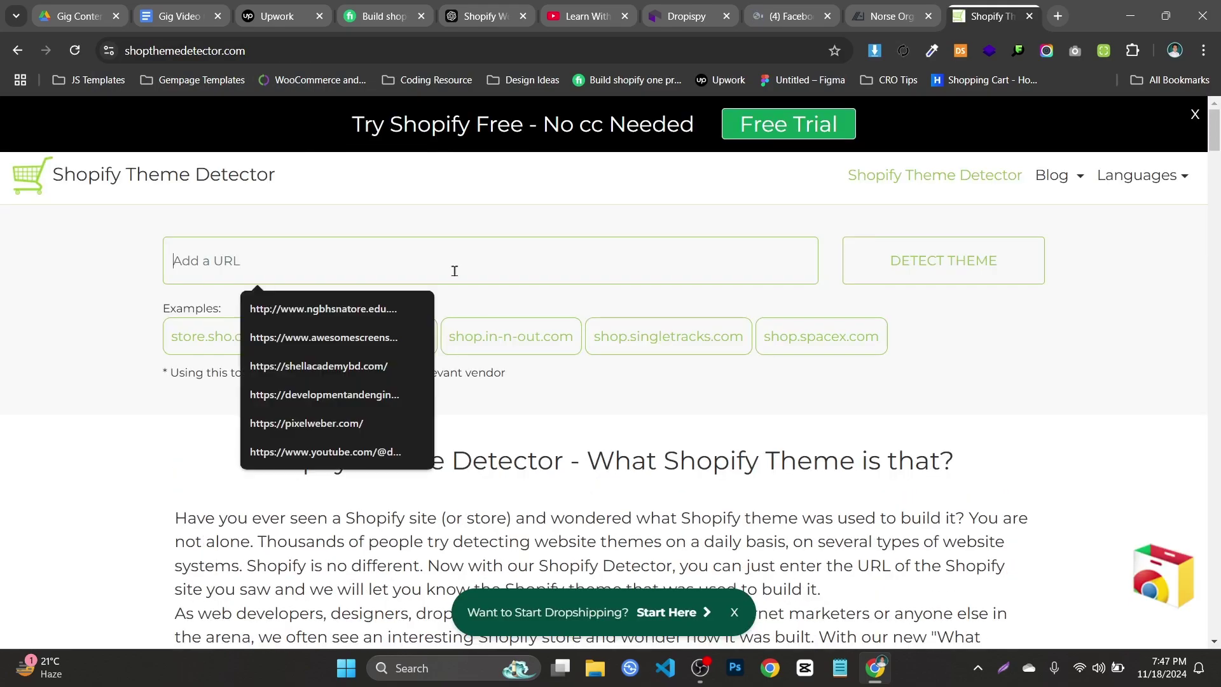
{"action": "key", "text": "ctrl+v"}
{"action": "left_click", "coordinate": [923, 279]}
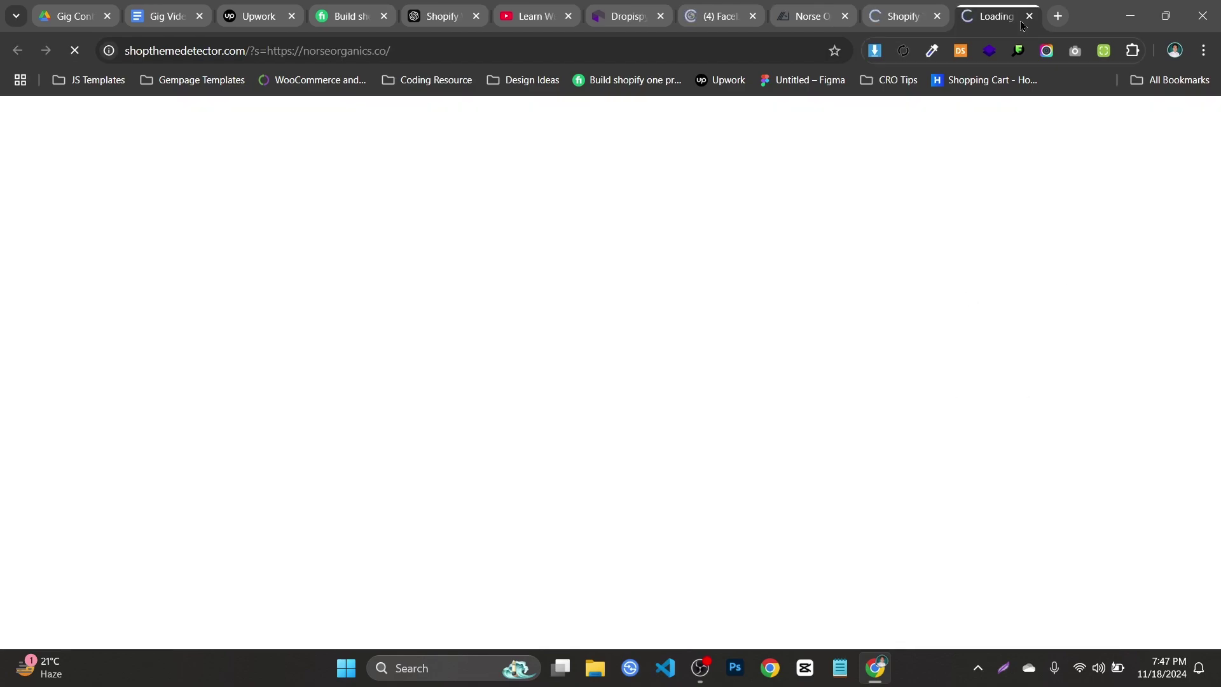
- Examine the theme detection result for norseorganics.co and close the original Theme Detector tab
{"action": "left_click", "coordinate": [779, 8]}
{"action": "left_click", "coordinate": [900, 6]}
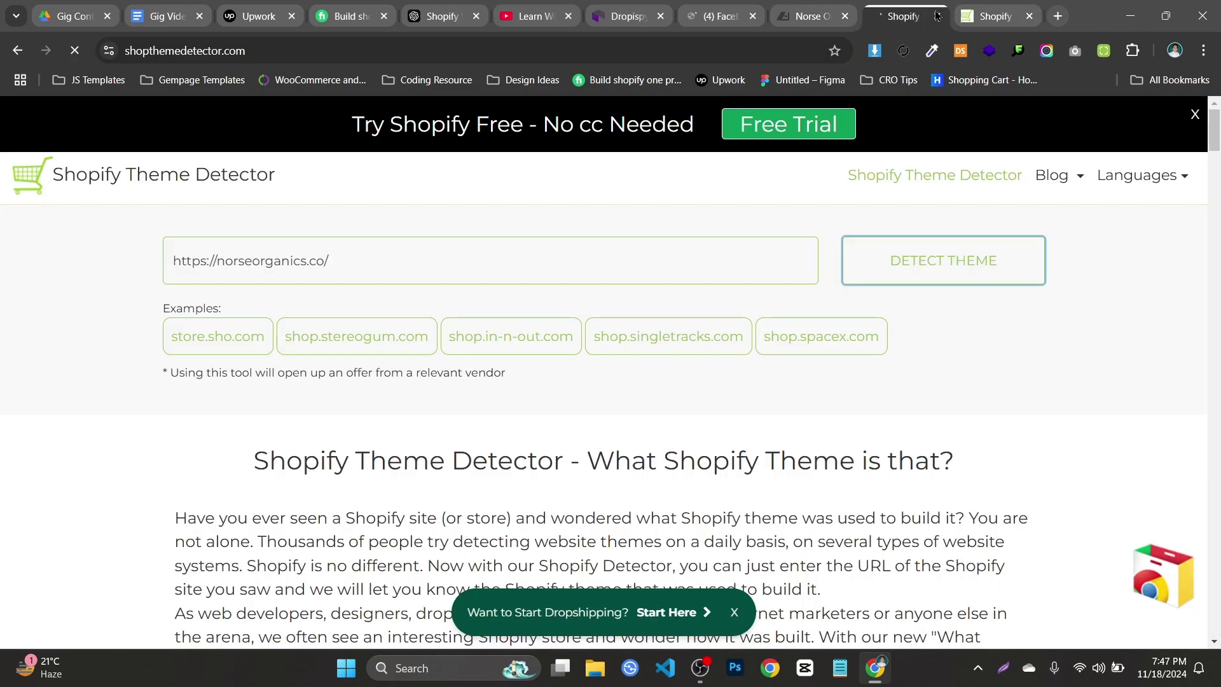
{"action": "left_click", "coordinate": [995, 6]}
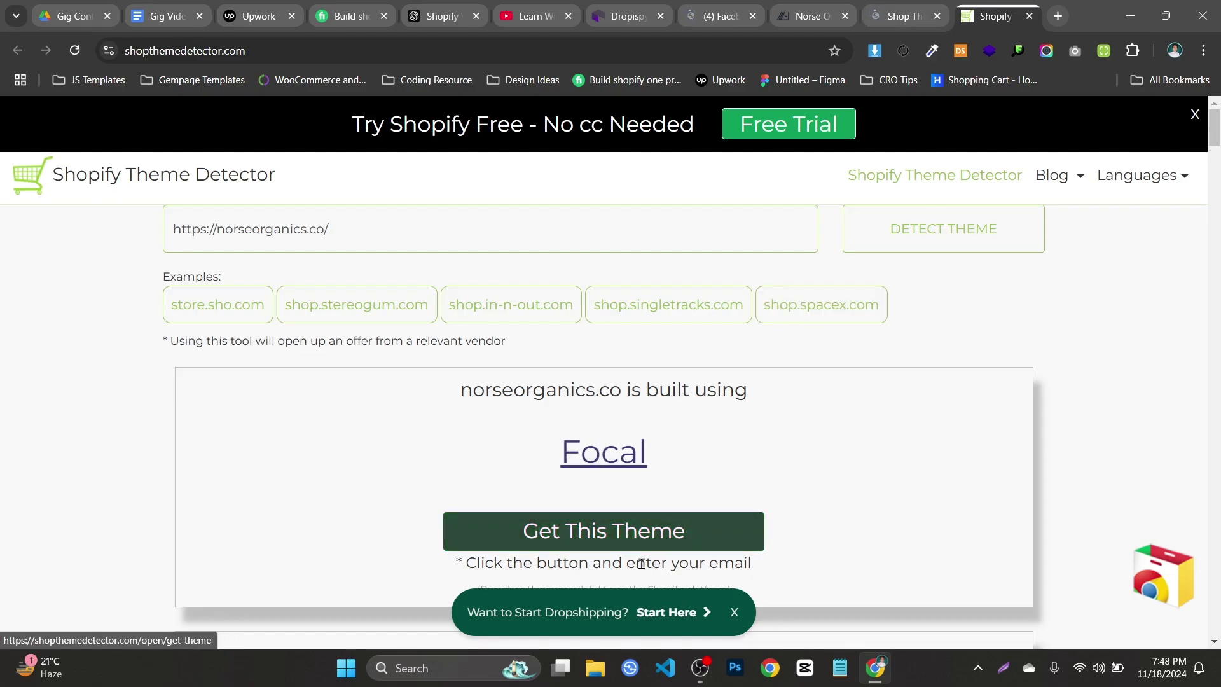
{"action": "left_click", "coordinate": [919, 16]}
{"action": "left_click", "coordinate": [937, 16]}
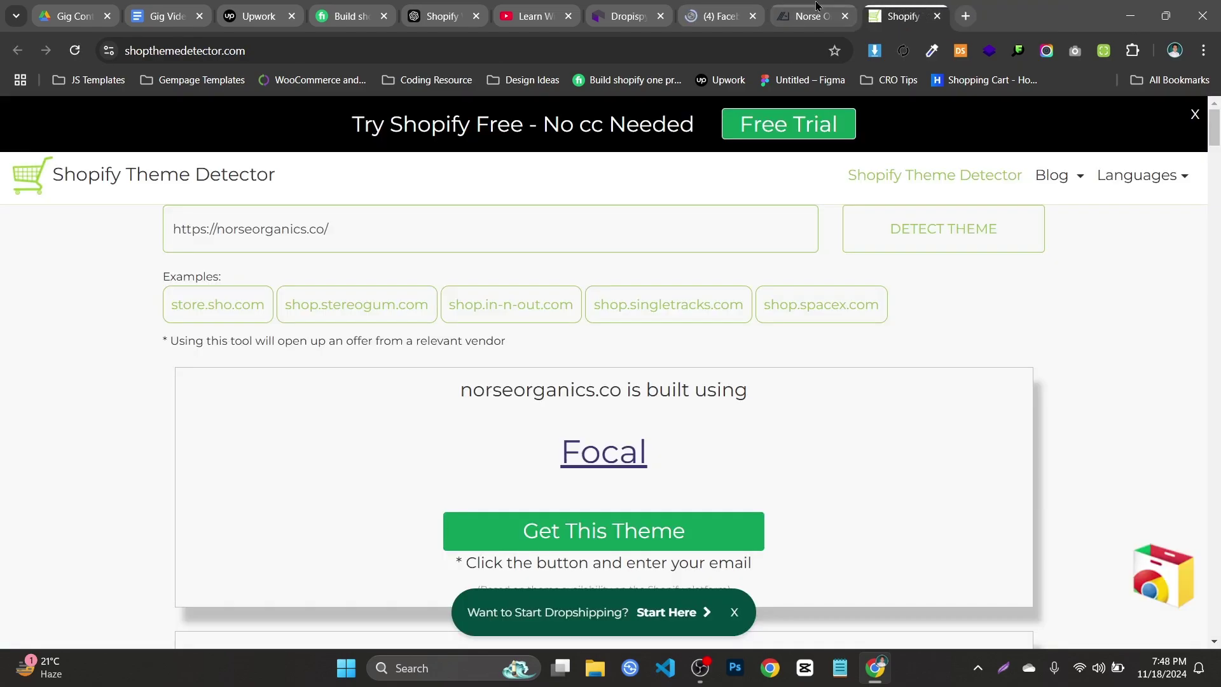
- Close the remaining Shopify Theme Detector tab and reload the Norse Organics homepage
{"action": "left_click", "coordinate": [804, 16]}
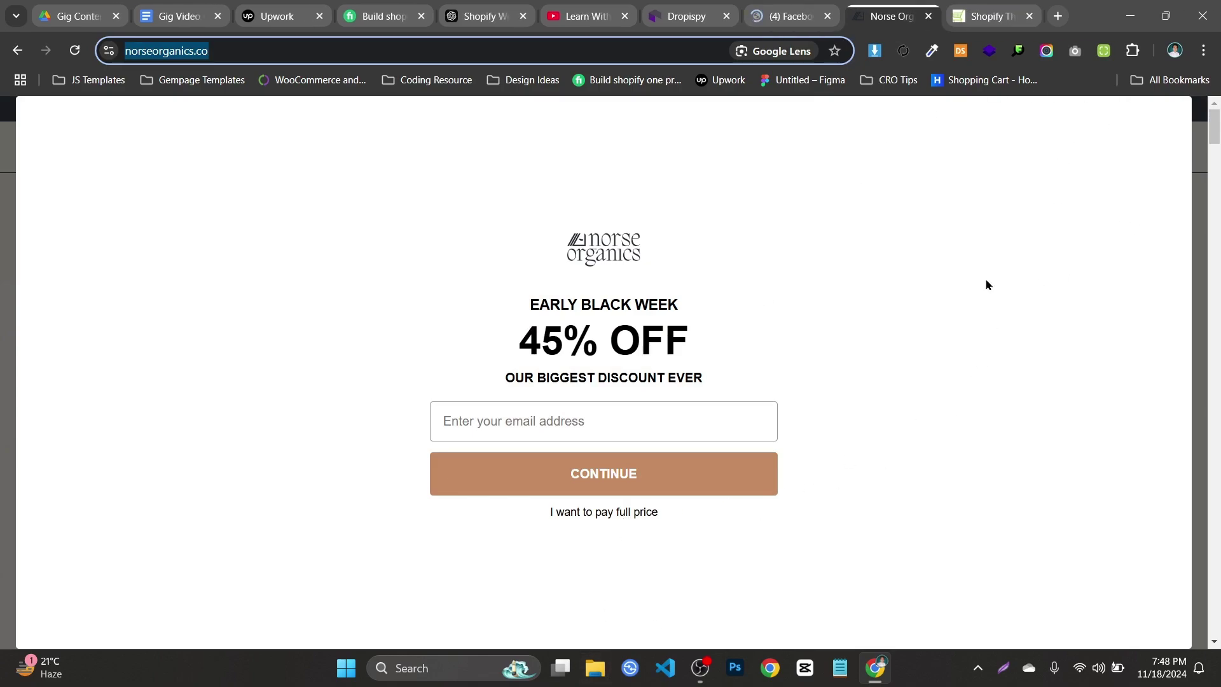
{"action": "left_click", "coordinate": [744, 423]}
{"action": "scroll", "coordinate": [850, 438], "scroll_direction": "down", "scroll_amount": 4}
{"action": "left_click", "coordinate": [1145, 358]}
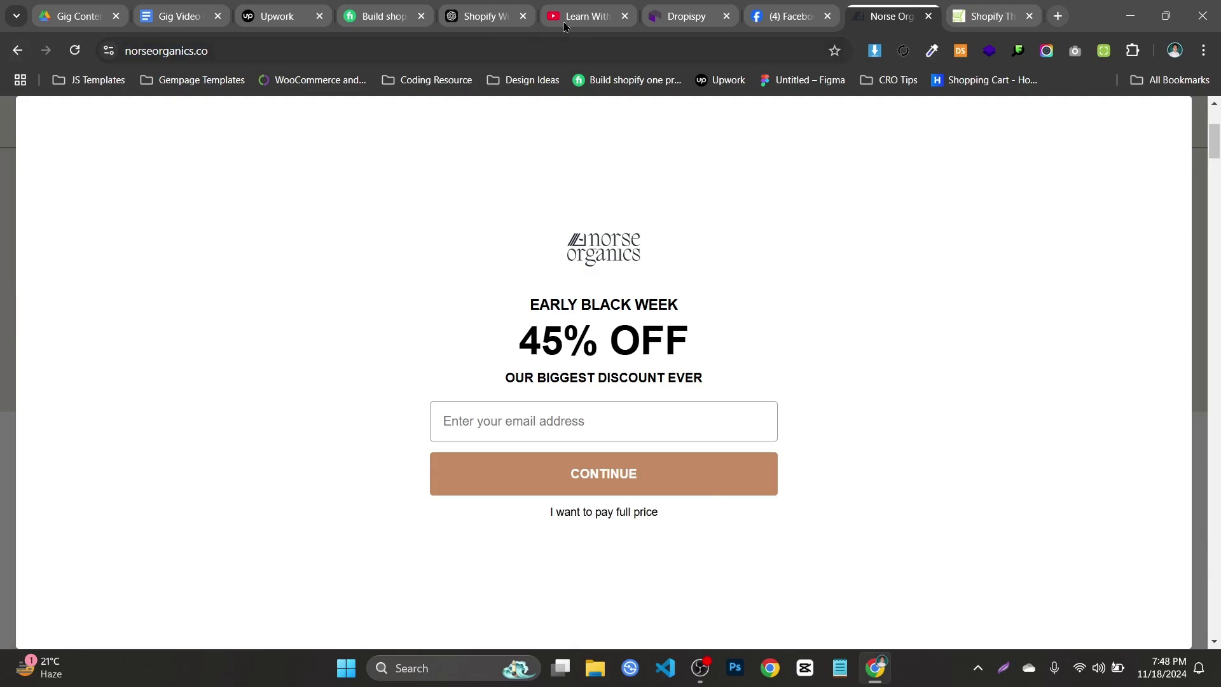
{"action": "left_click", "coordinate": [989, 50]}
{"action": "left_click", "coordinate": [1010, 19]}
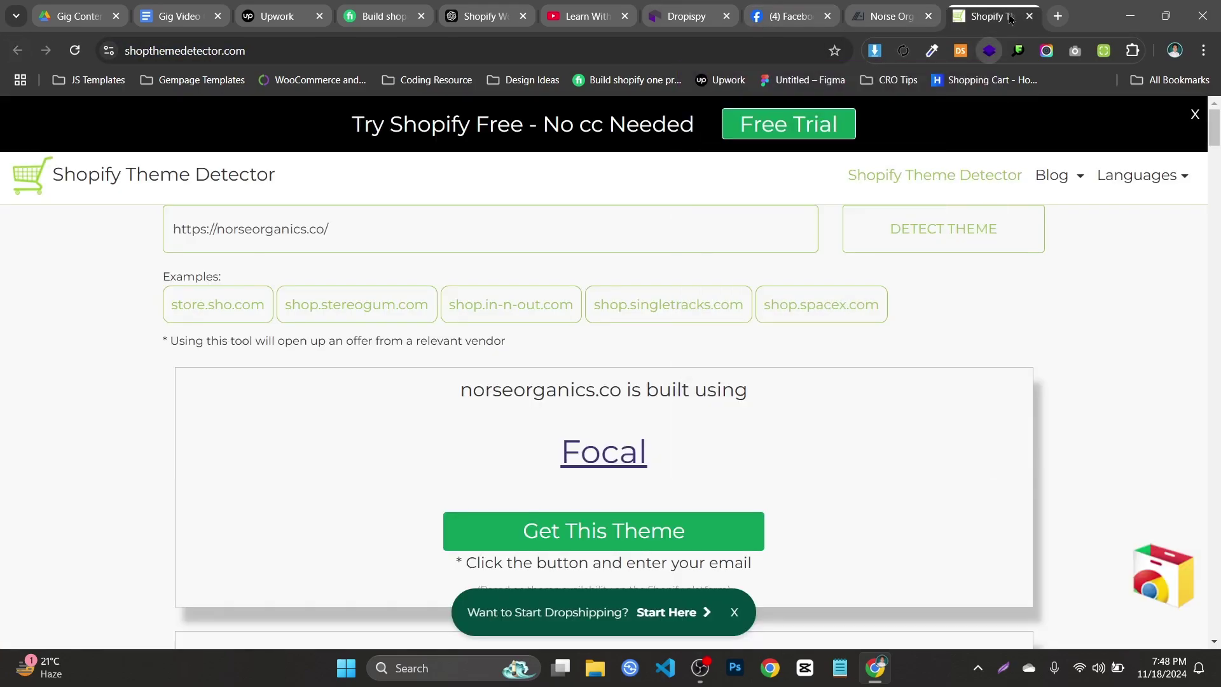
{"action": "left_click", "coordinate": [1028, 16]}
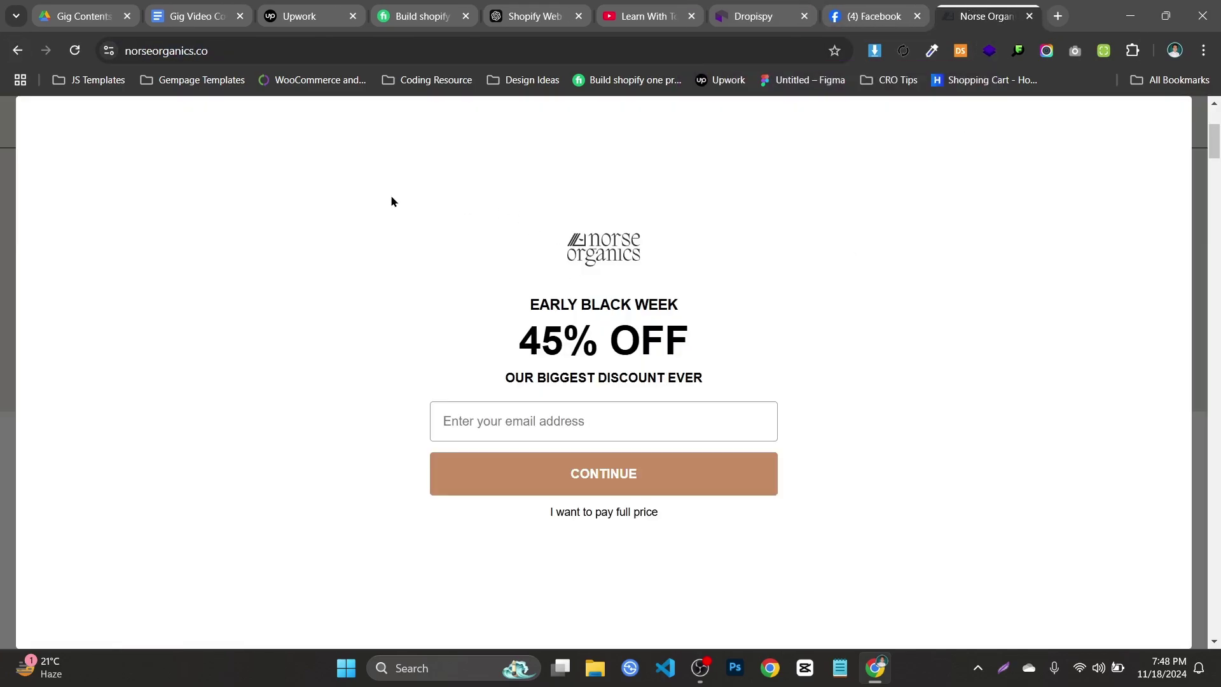
{"action": "left_click", "coordinate": [74, 50]}
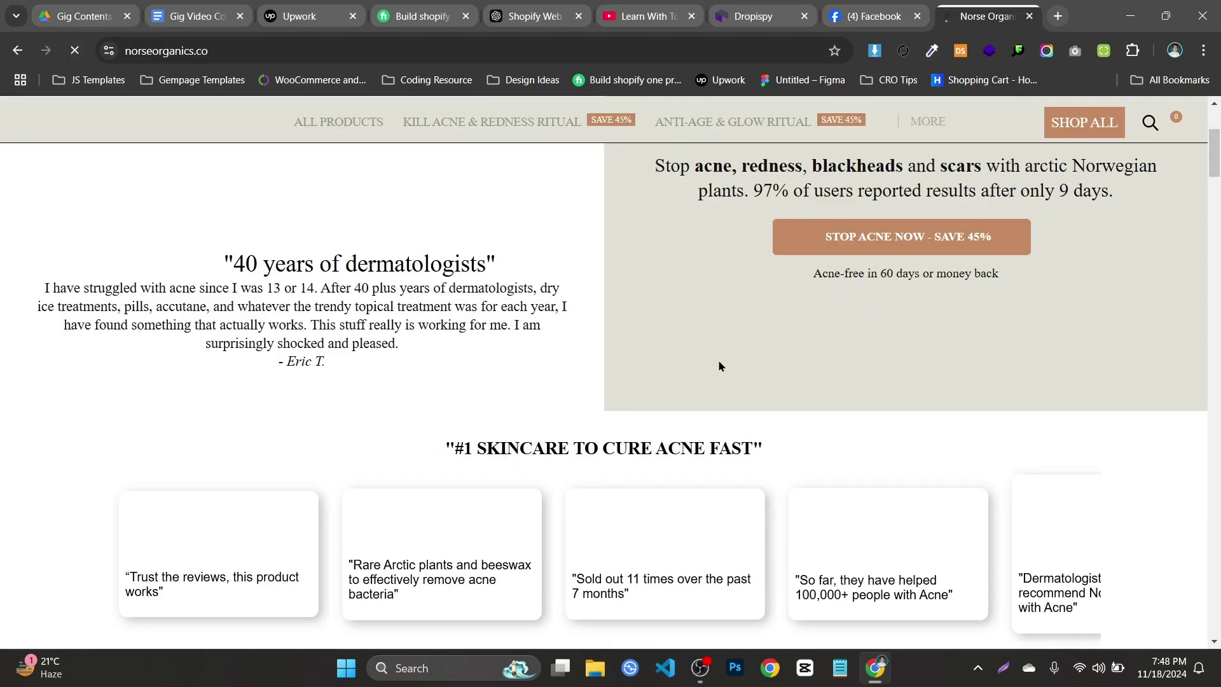
{"action": "right_click", "coordinate": [719, 366]}
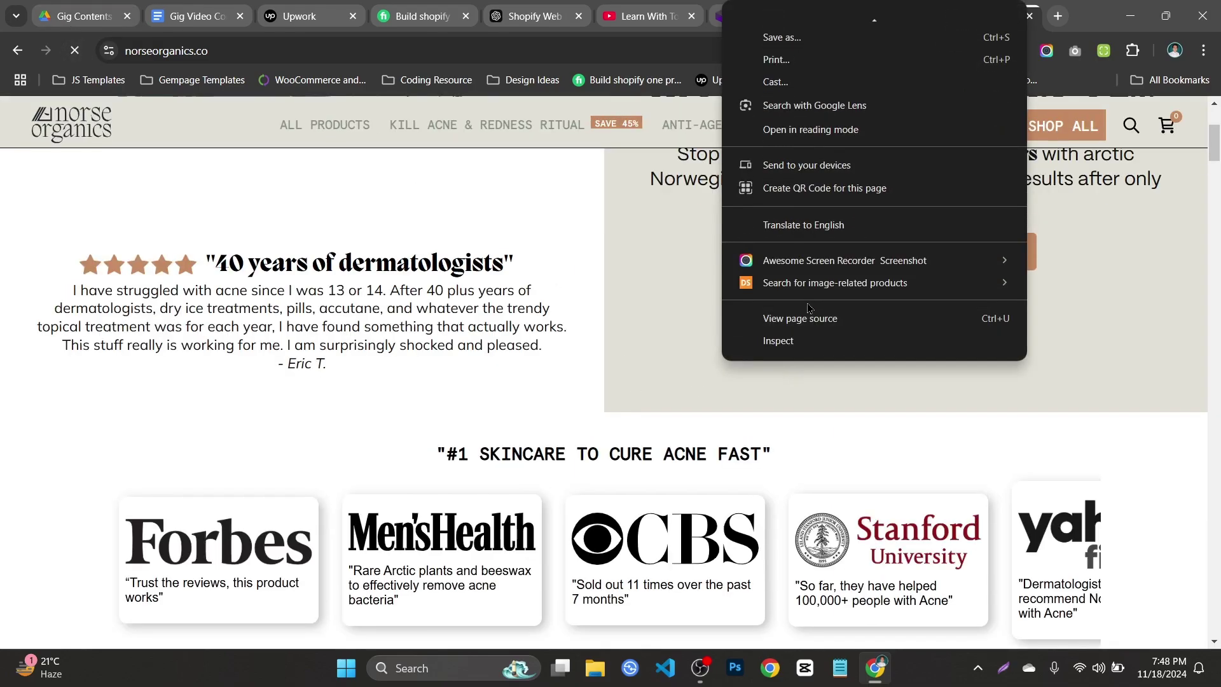
{"action": "left_click", "coordinate": [804, 338]}
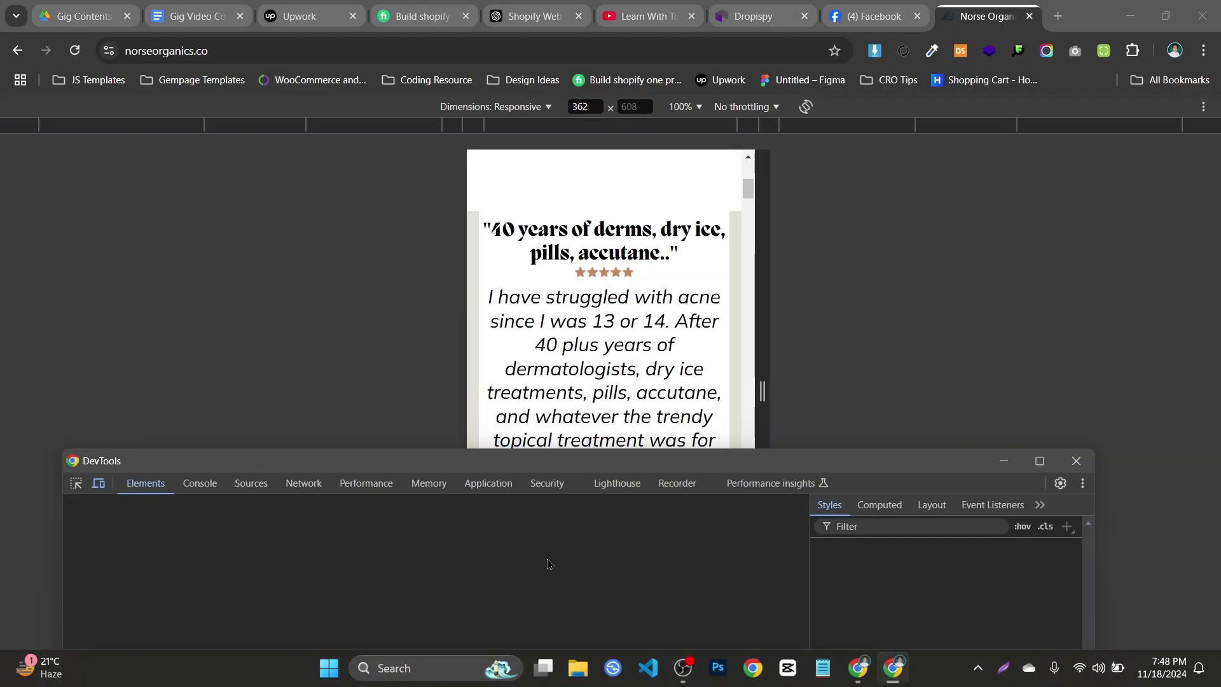
{"action": "left_click", "coordinate": [1079, 461]}
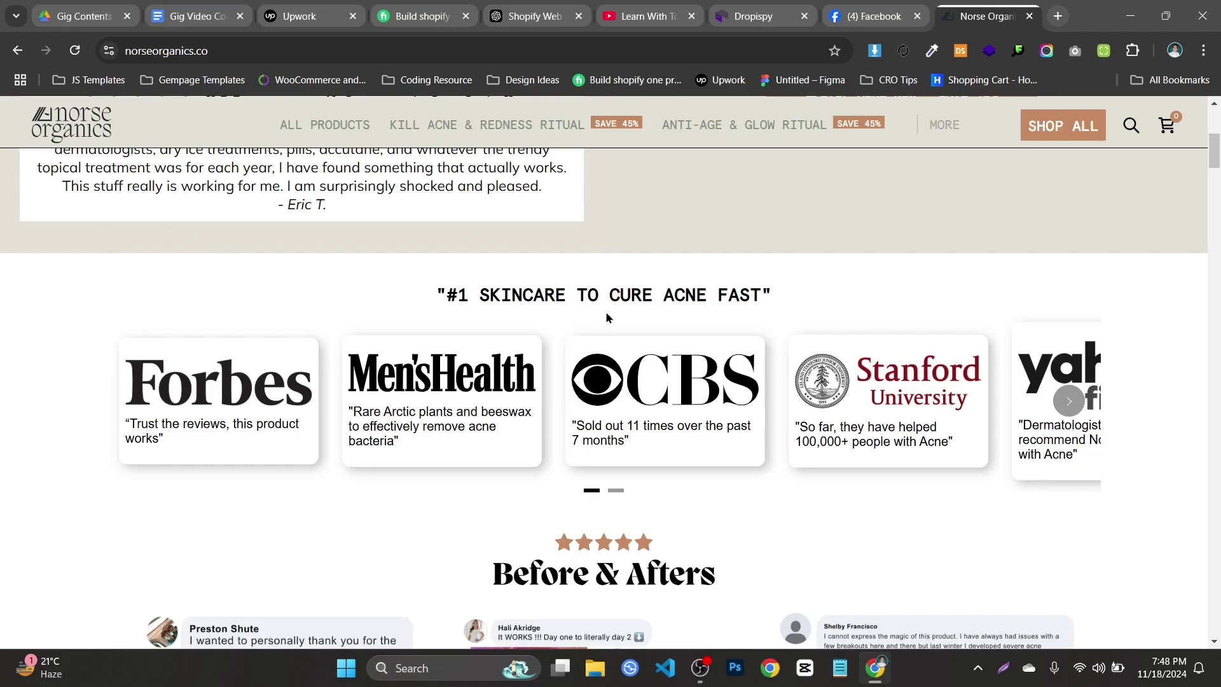
- Open the page source of the Norse Organics homepage and find "boom" to examine the theme name entry
{"action": "right_click", "coordinate": [606, 313]}
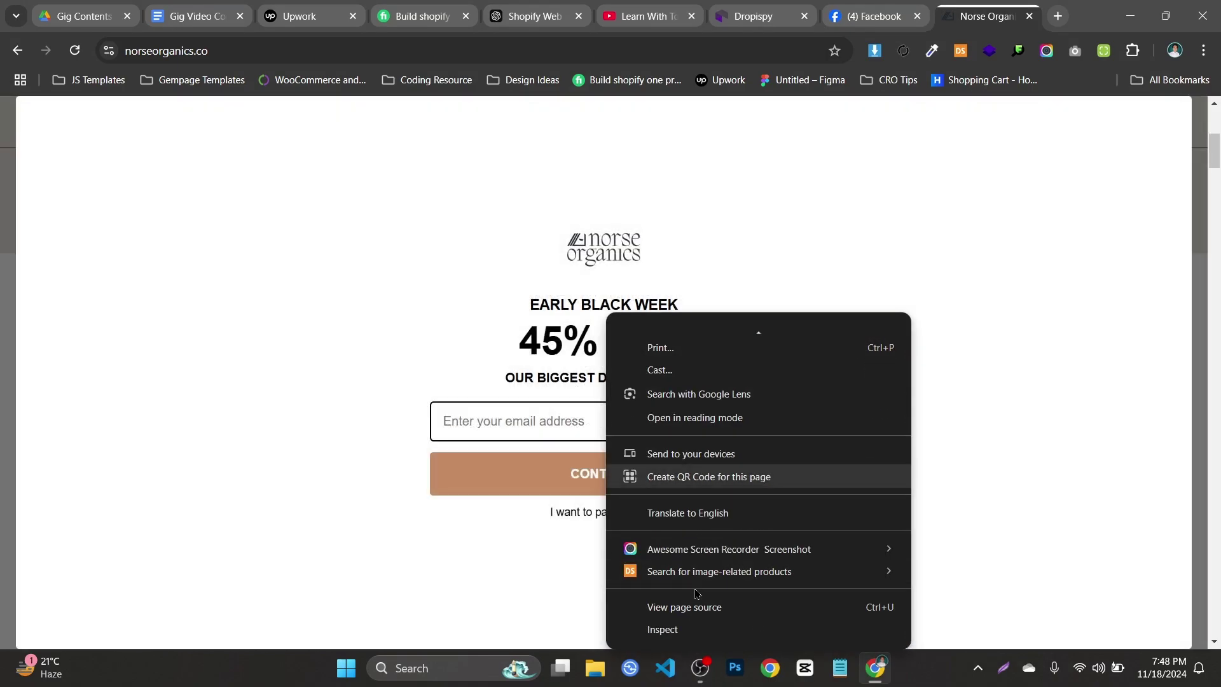
{"action": "left_click", "coordinate": [695, 606]}
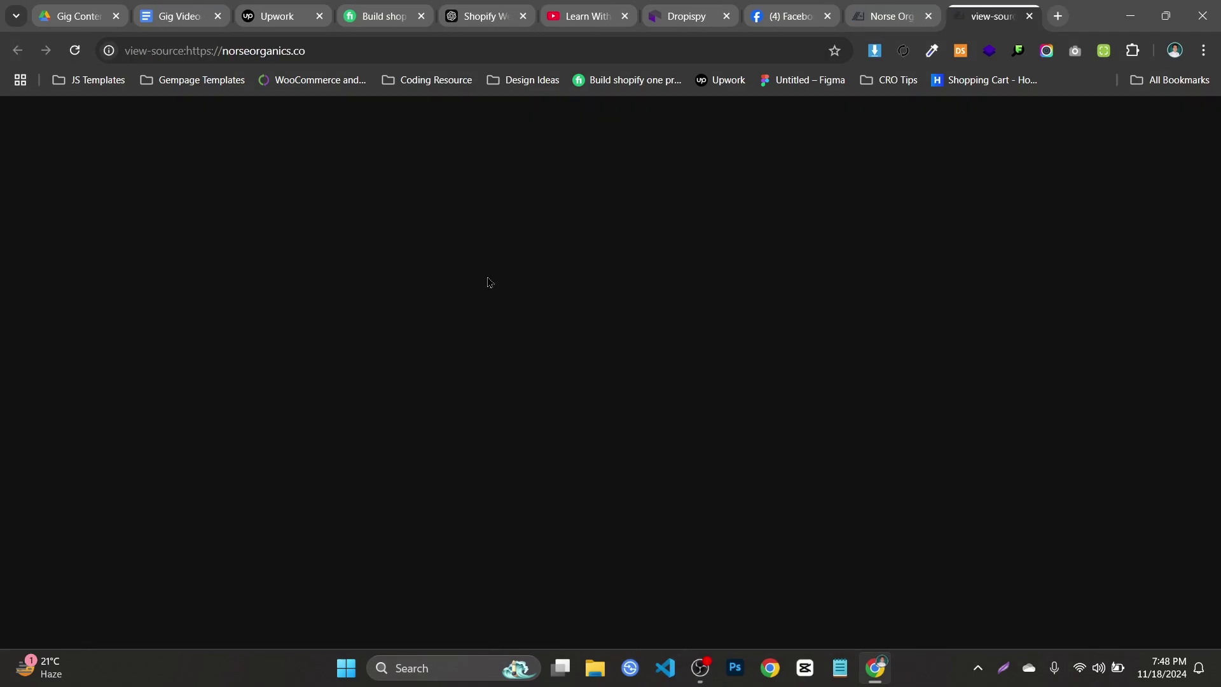
{"action": "key", "text": "ctrl+f"}
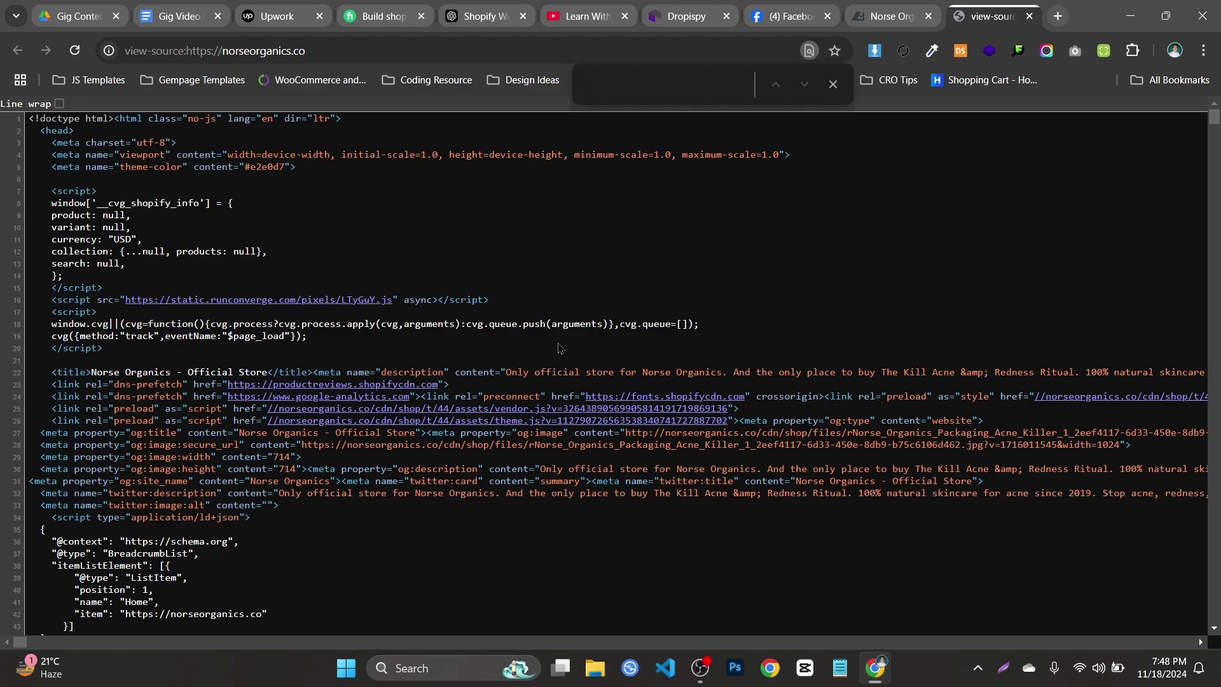
{"action": "type", "text": "boom"}
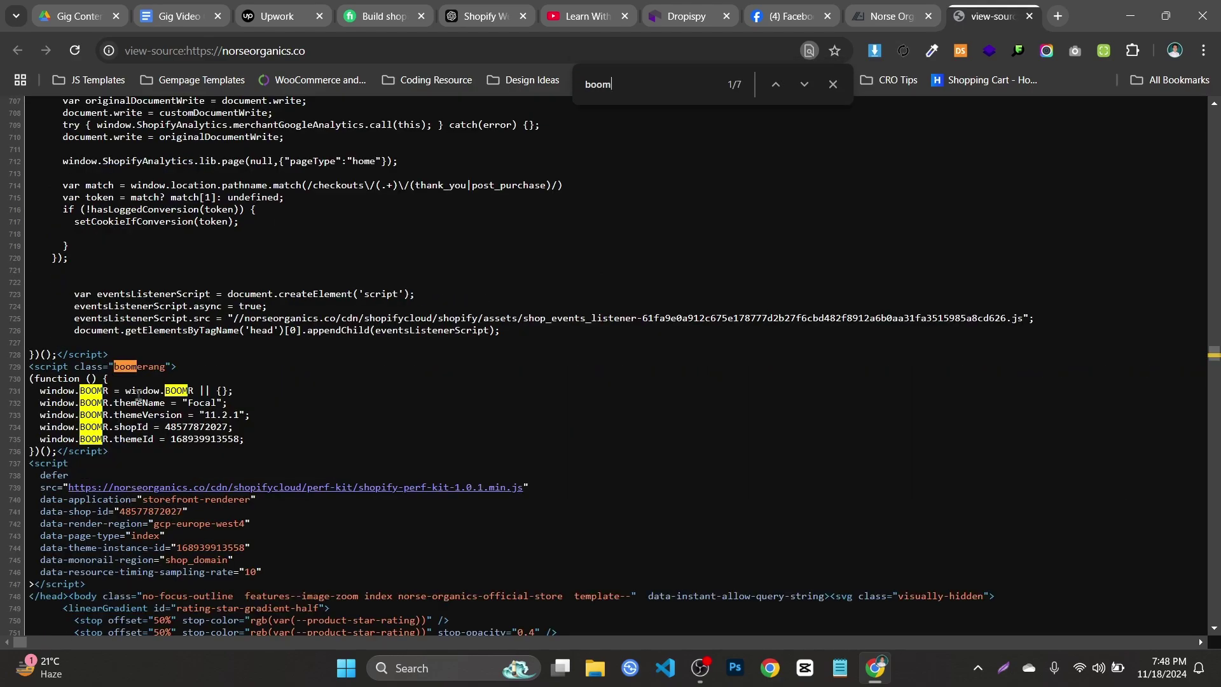
{"action": "double_click", "coordinate": [189, 405]}
{"action": "left_click", "coordinate": [296, 407]}
- Search the page source for "shopify", look through the surrounding code, and close the source tab
{"action": "double_click", "coordinate": [653, 93]}
{"action": "type", "text": "shopify"}
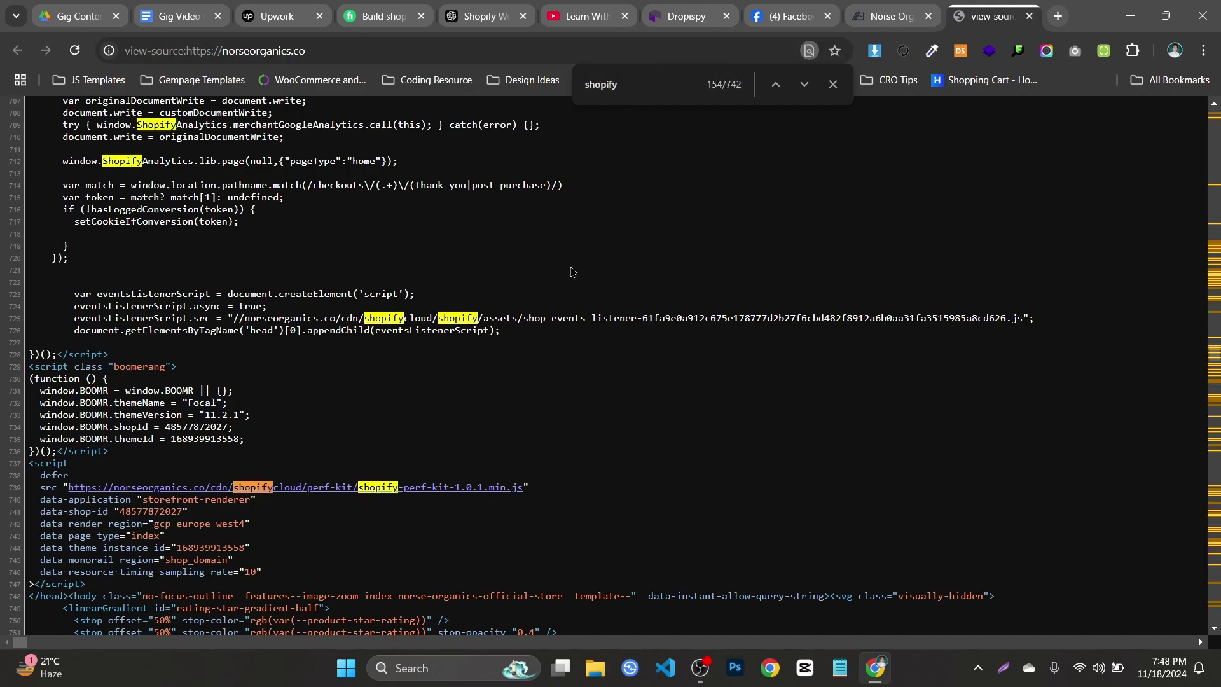
{"action": "scroll", "coordinate": [236, 328], "scroll_direction": "up", "scroll_amount": 9}
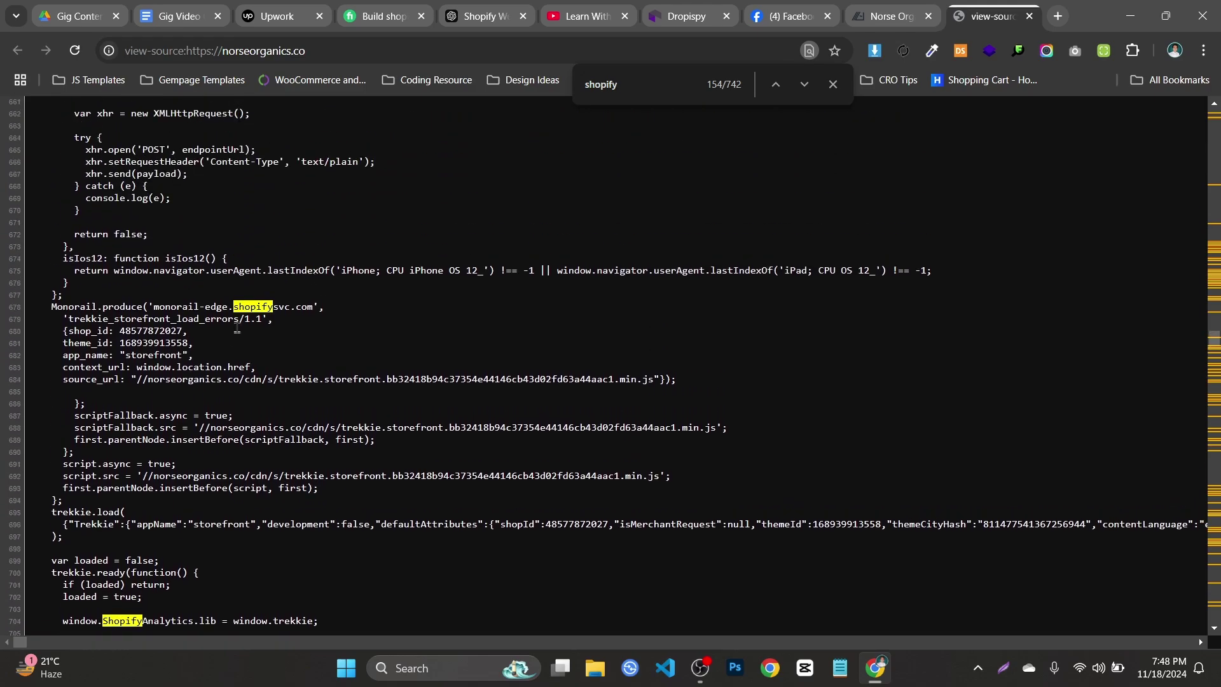
{"action": "scroll", "coordinate": [263, 304], "scroll_direction": "down", "scroll_amount": 7}
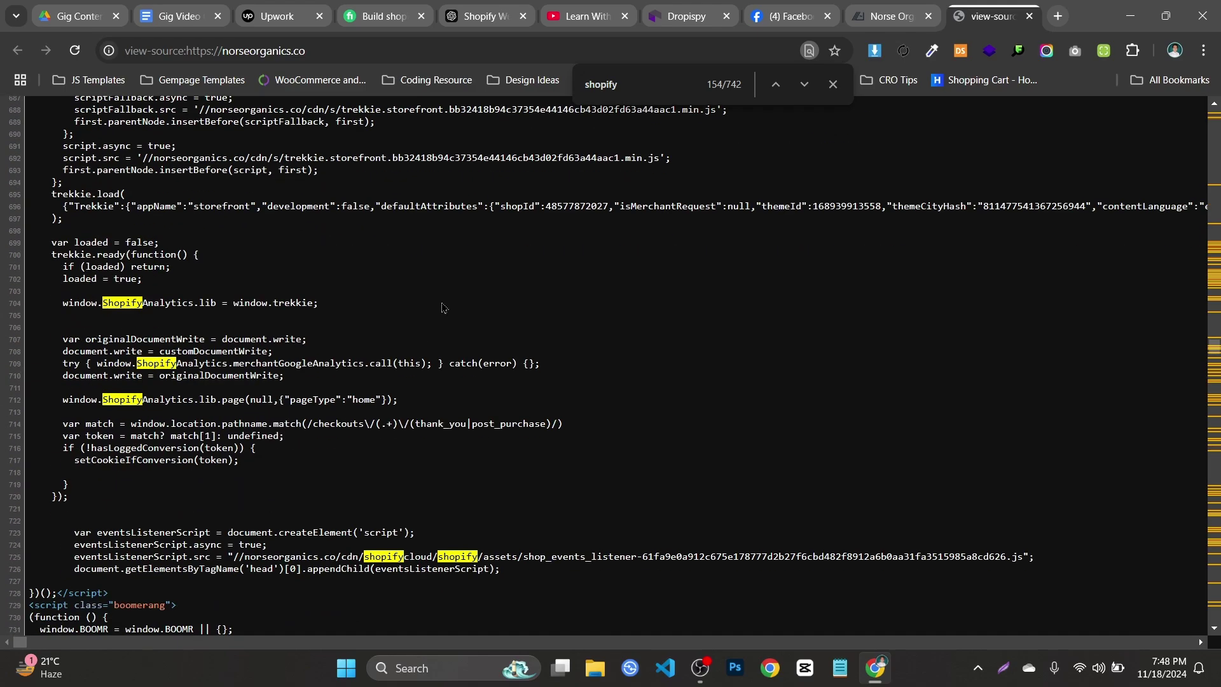
{"action": "scroll", "coordinate": [695, 166], "scroll_direction": "up", "scroll_amount": 9}
{"action": "left_click", "coordinate": [1030, 17]}
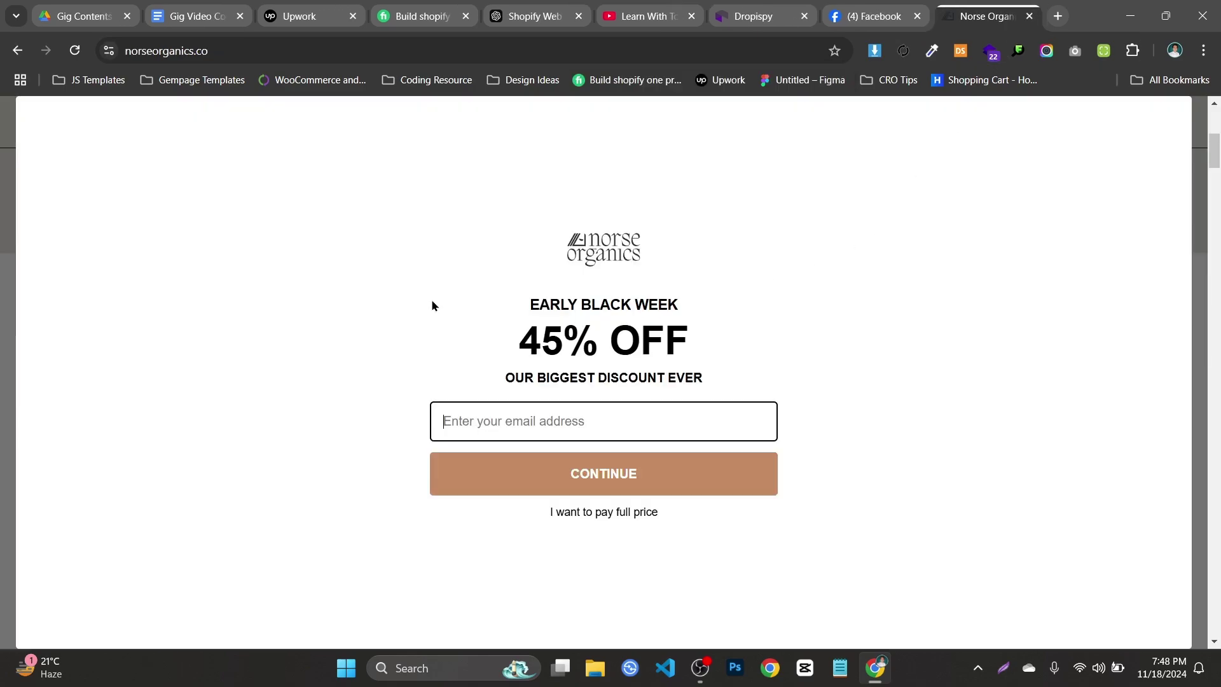
- Close the store's tab and look through the Norse Organics Facebook page's intro and posts
{"action": "left_click", "coordinate": [1030, 16]}
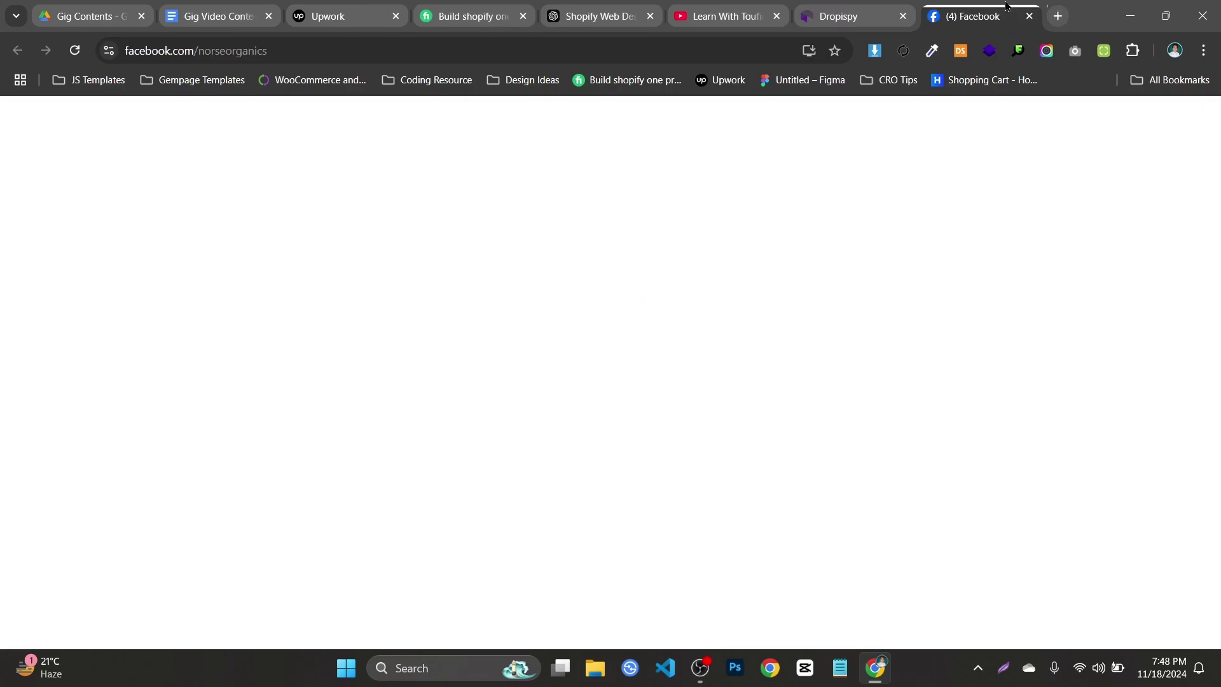
{"action": "scroll", "coordinate": [687, 428], "scroll_direction": "down", "scroll_amount": 1}
{"action": "scroll", "coordinate": [669, 528], "scroll_direction": "up", "scroll_amount": 2}
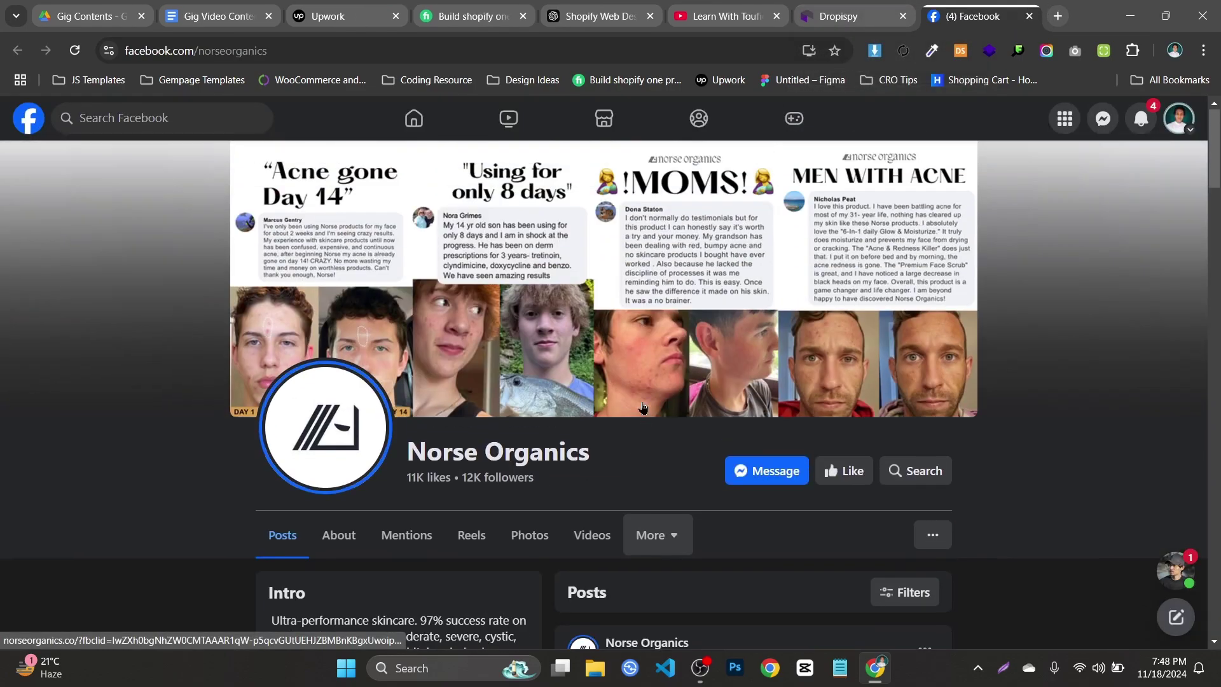
{"action": "scroll", "coordinate": [496, 420], "scroll_direction": "down", "scroll_amount": 2}
{"action": "scroll", "coordinate": [346, 337], "scroll_direction": "up", "scroll_amount": 1}
{"action": "scroll", "coordinate": [346, 338], "scroll_direction": "down", "scroll_amount": 4}
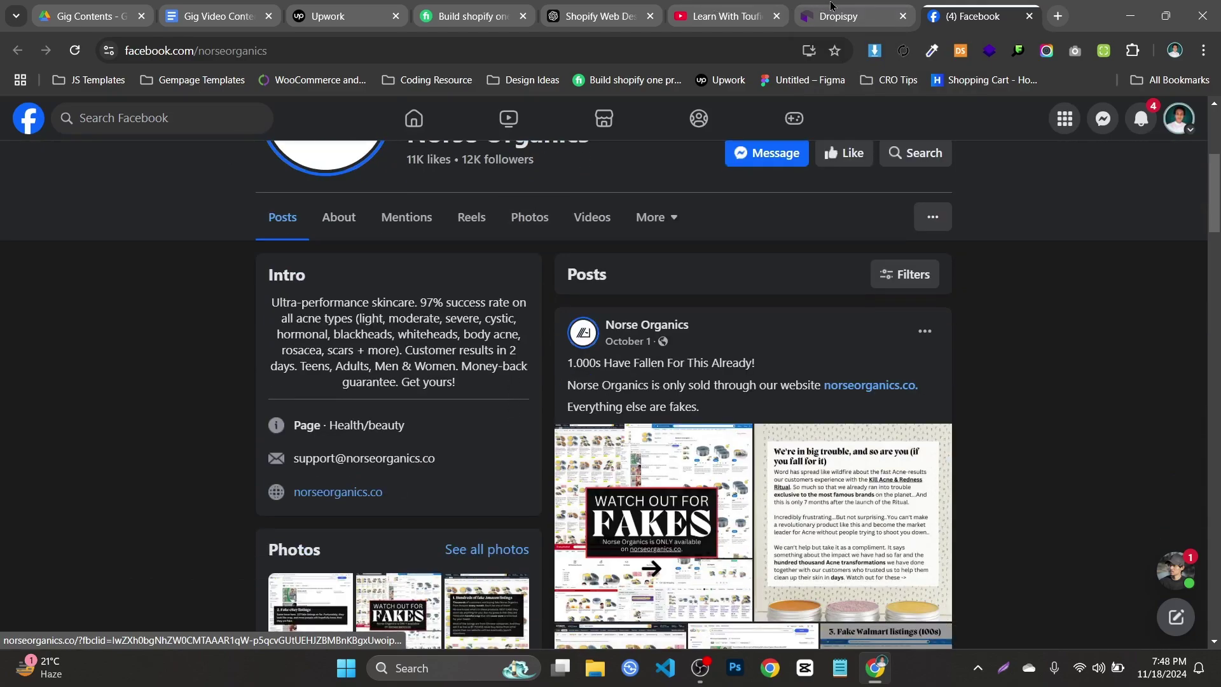
- Compare the ad's details in Dropispy with the Norse Organics Facebook page
{"action": "key", "text": "ctrl+shift+Tab"}
{"action": "scroll", "coordinate": [512, 232], "scroll_direction": "down", "scroll_amount": 4}
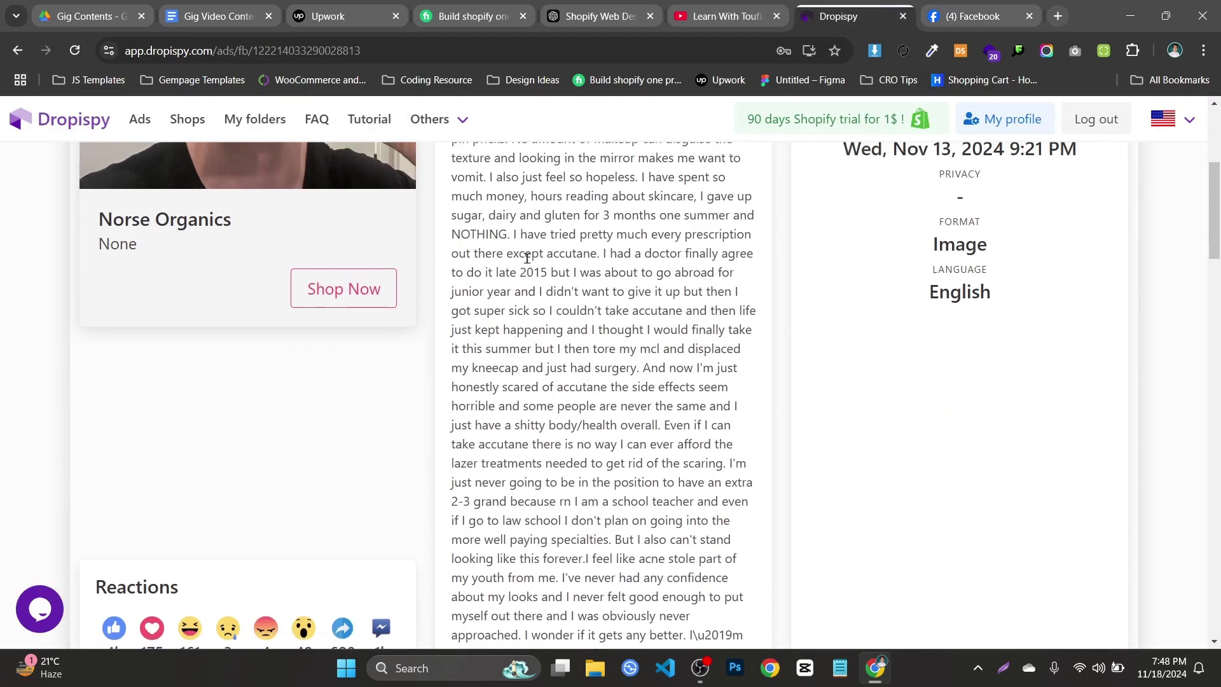
{"action": "scroll", "coordinate": [512, 232], "scroll_direction": "up", "scroll_amount": 4}
{"action": "left_click", "coordinate": [1011, 6]}
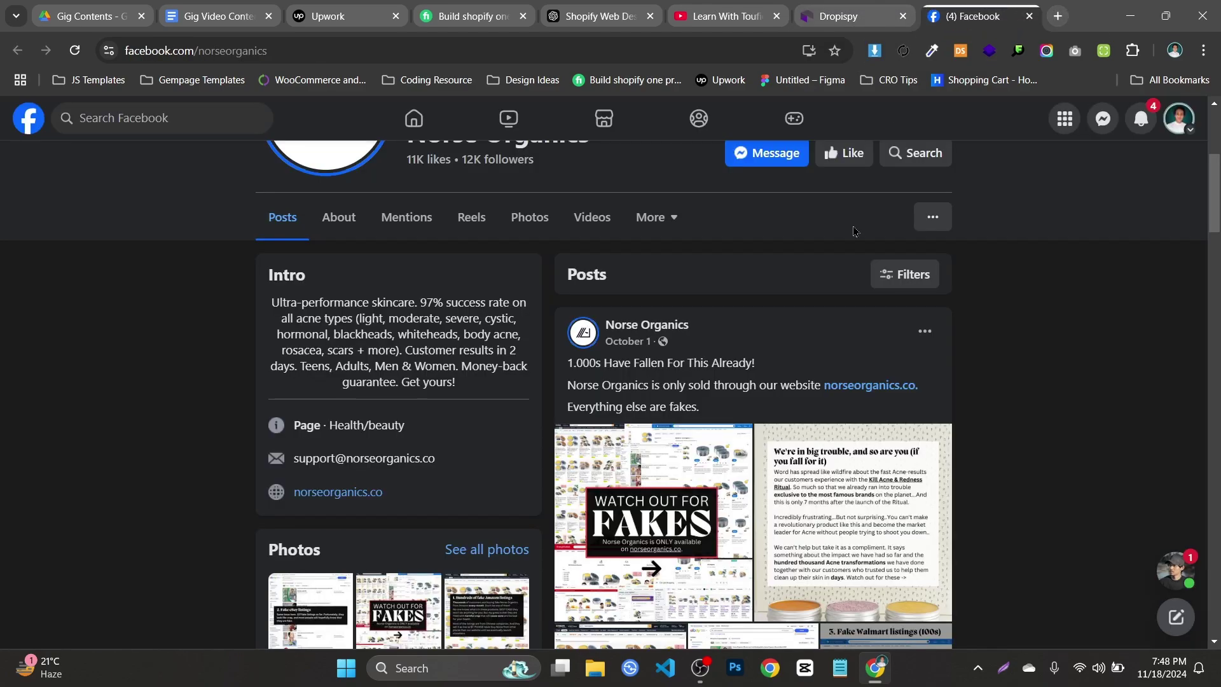
{"action": "scroll", "coordinate": [751, 381], "scroll_direction": "down", "scroll_amount": 4}
{"action": "scroll", "coordinate": [750, 382], "scroll_direction": "up", "scroll_amount": 6}
- Return to Dropispy and examine the Norse Organics ad's content, information and reactions
{"action": "left_click", "coordinate": [908, 6]}
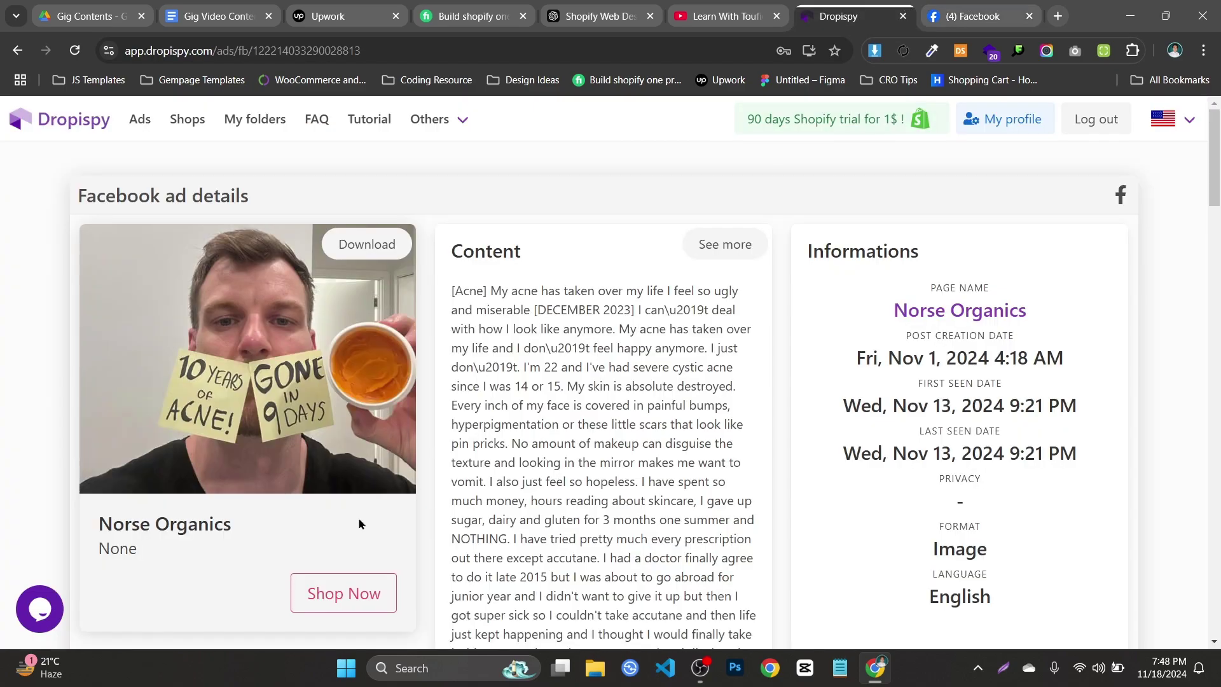
{"action": "scroll", "coordinate": [253, 322], "scroll_direction": "down", "scroll_amount": 4}
{"action": "scroll", "coordinate": [239, 322], "scroll_direction": "up", "scroll_amount": 4}
{"action": "scroll", "coordinate": [269, 392], "scroll_direction": "down", "scroll_amount": 6}
{"action": "scroll", "coordinate": [269, 392], "scroll_direction": "up", "scroll_amount": 6}
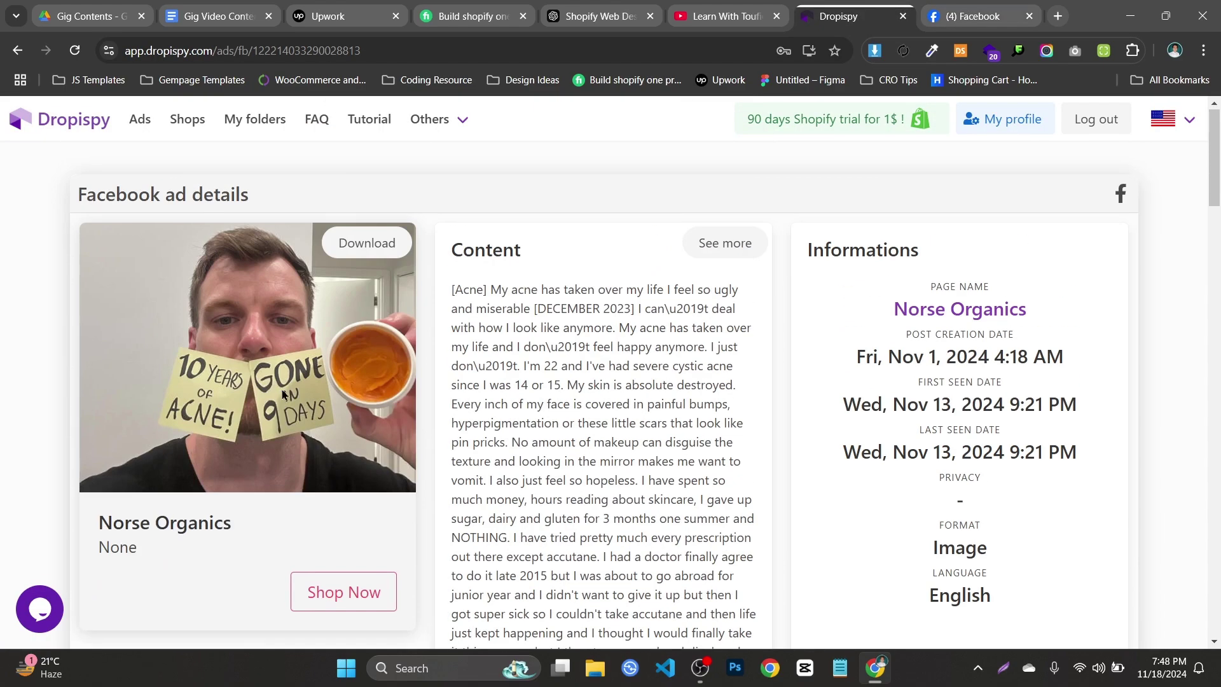
{"action": "scroll", "coordinate": [190, 434], "scroll_direction": "down", "scroll_amount": 8}
{"action": "left_click_drag", "start_coordinate": [126, 383], "coordinate": [274, 402]}
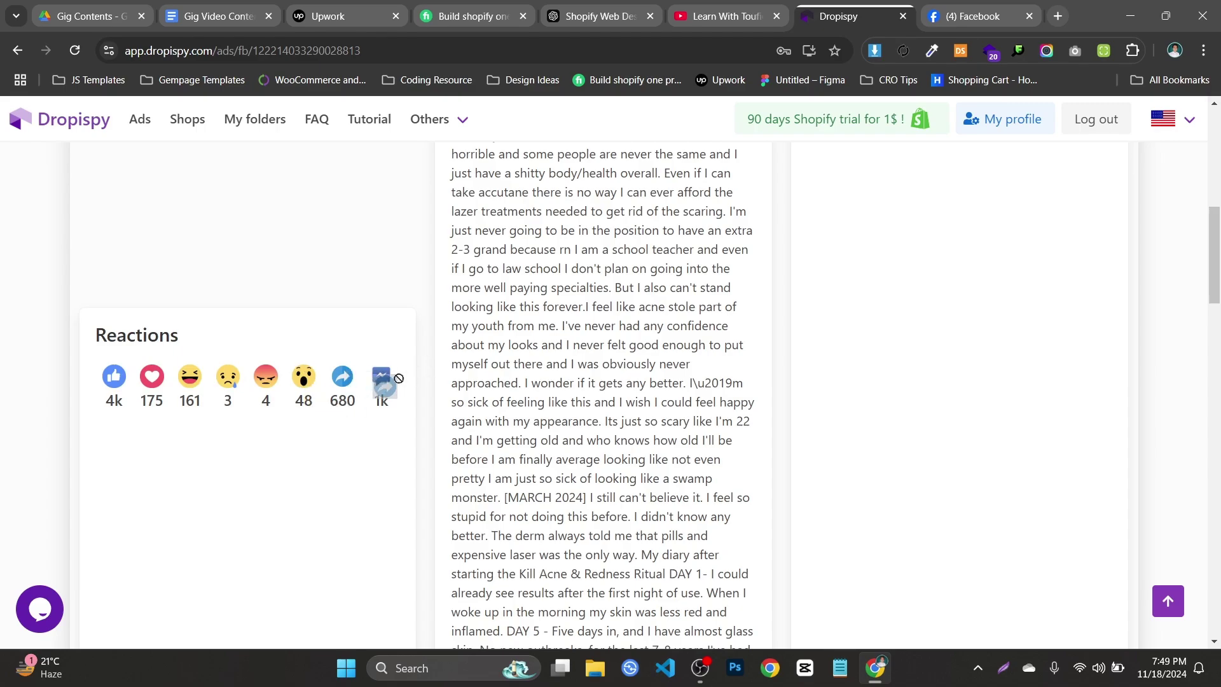
{"action": "scroll", "coordinate": [440, 405], "scroll_direction": "up", "scroll_amount": 10}
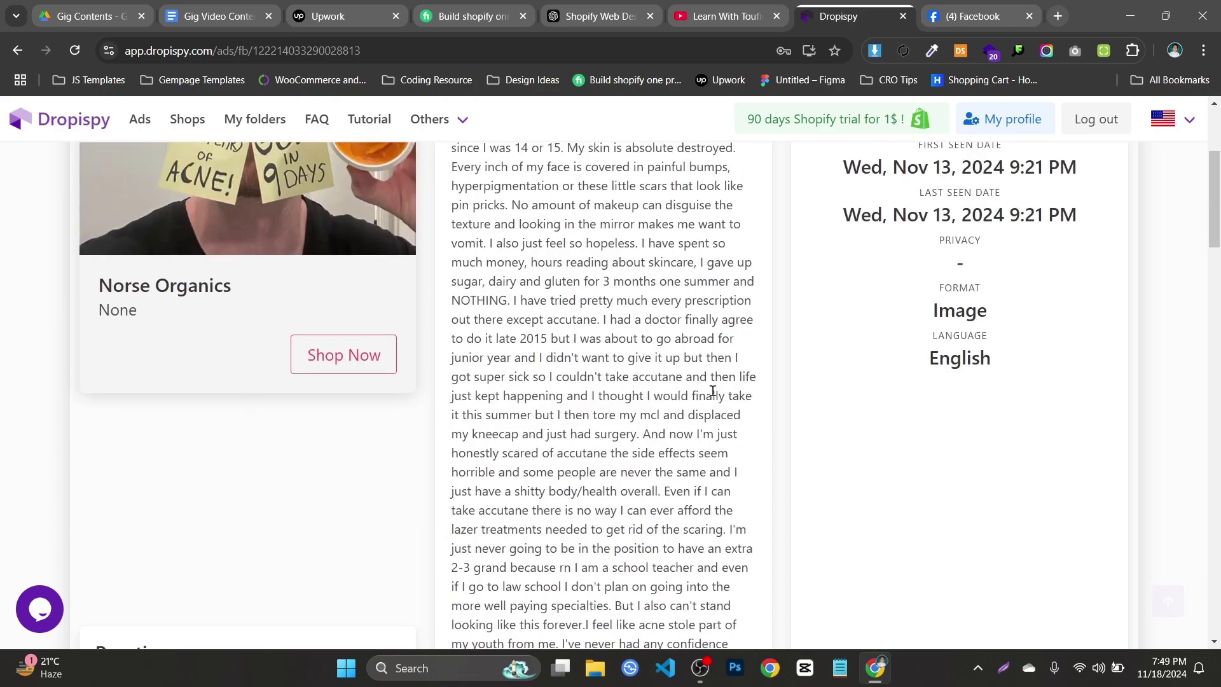
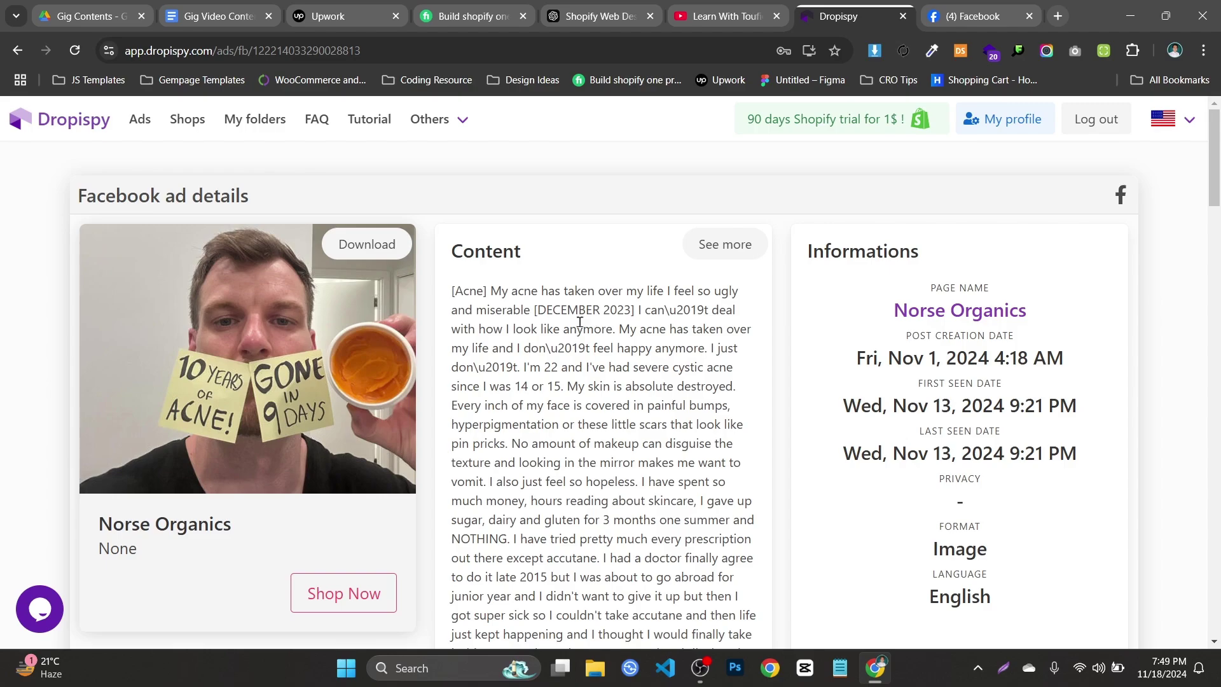
- Go back to Dropispy's Facebook ads list and remove the post creation date filter
{"action": "left_click", "coordinate": [478, 122]}
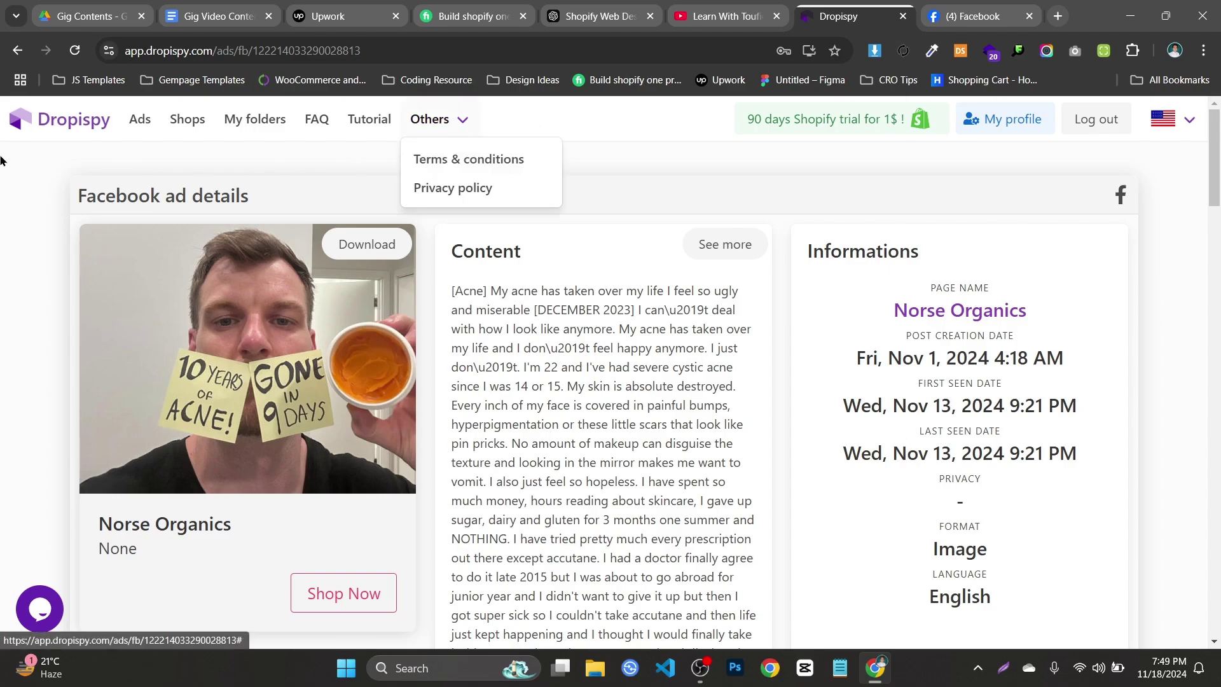
{"action": "left_click", "coordinate": [20, 120]}
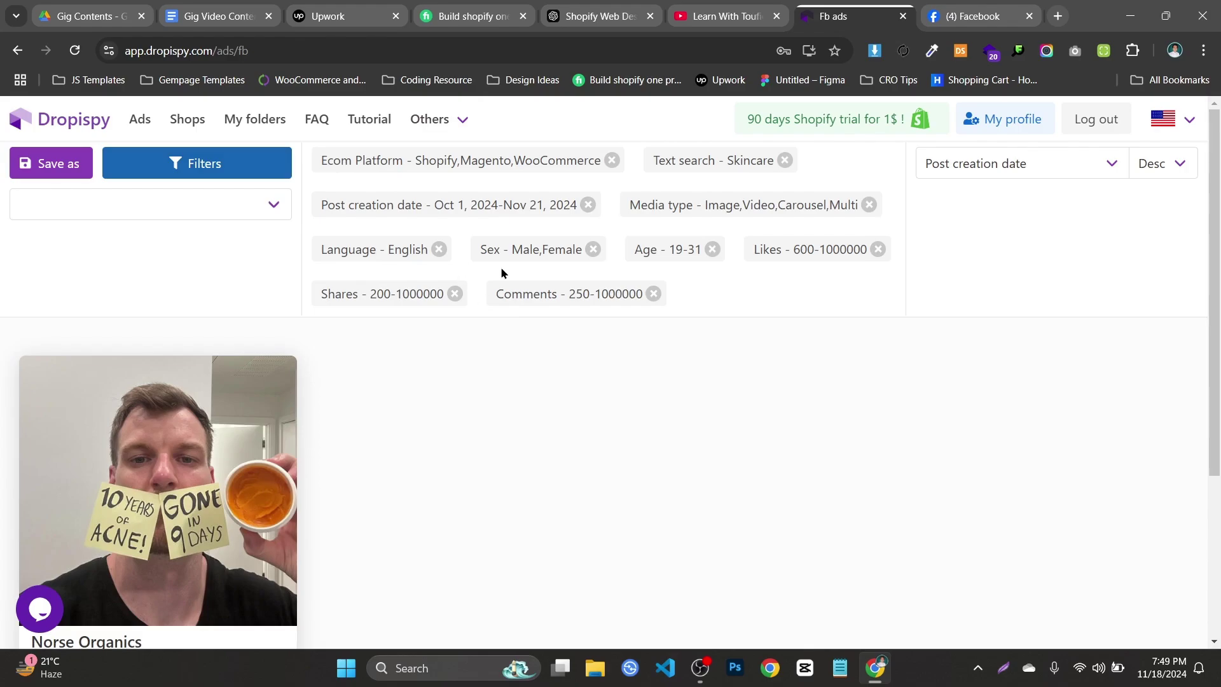
{"action": "left_click", "coordinate": [589, 206]}
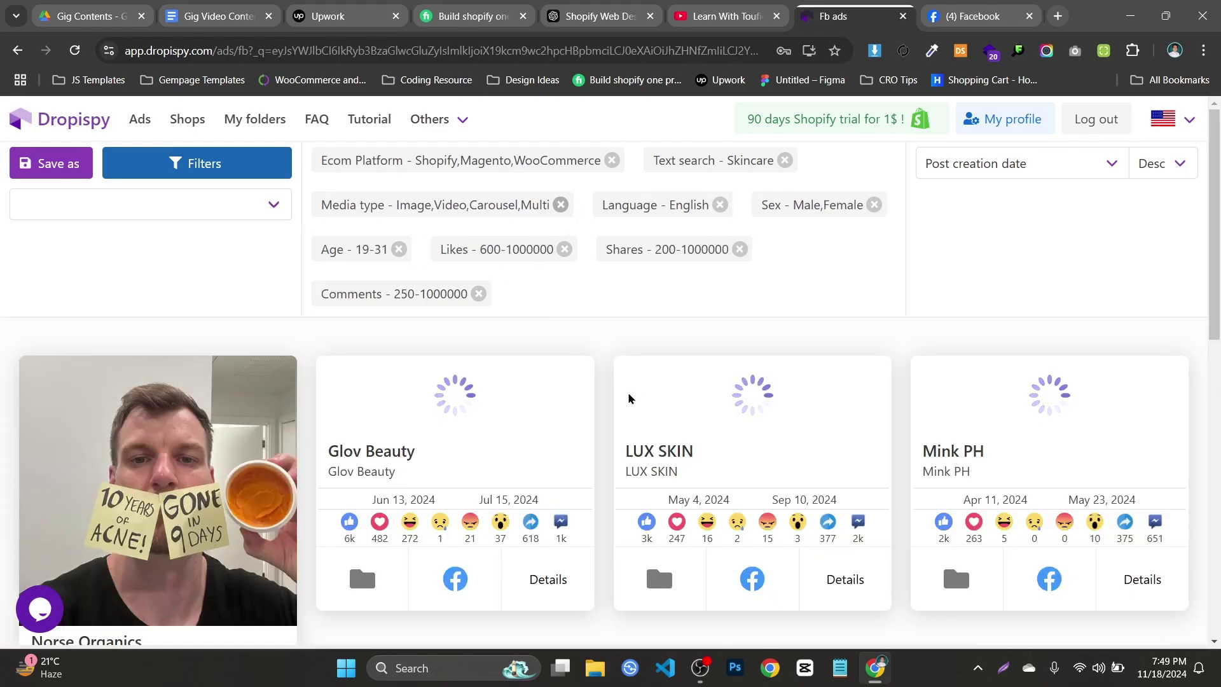
- Browse the filtered skincare ads and examine the reaction and share counts on the Glov Beauty ad from Jun 13, 2024
{"action": "scroll", "coordinate": [333, 452], "scroll_direction": "down", "scroll_amount": 2}
{"action": "scroll", "coordinate": [432, 416], "scroll_direction": "down", "scroll_amount": 2}
{"action": "scroll", "coordinate": [433, 417], "scroll_direction": "up", "scroll_amount": 3}
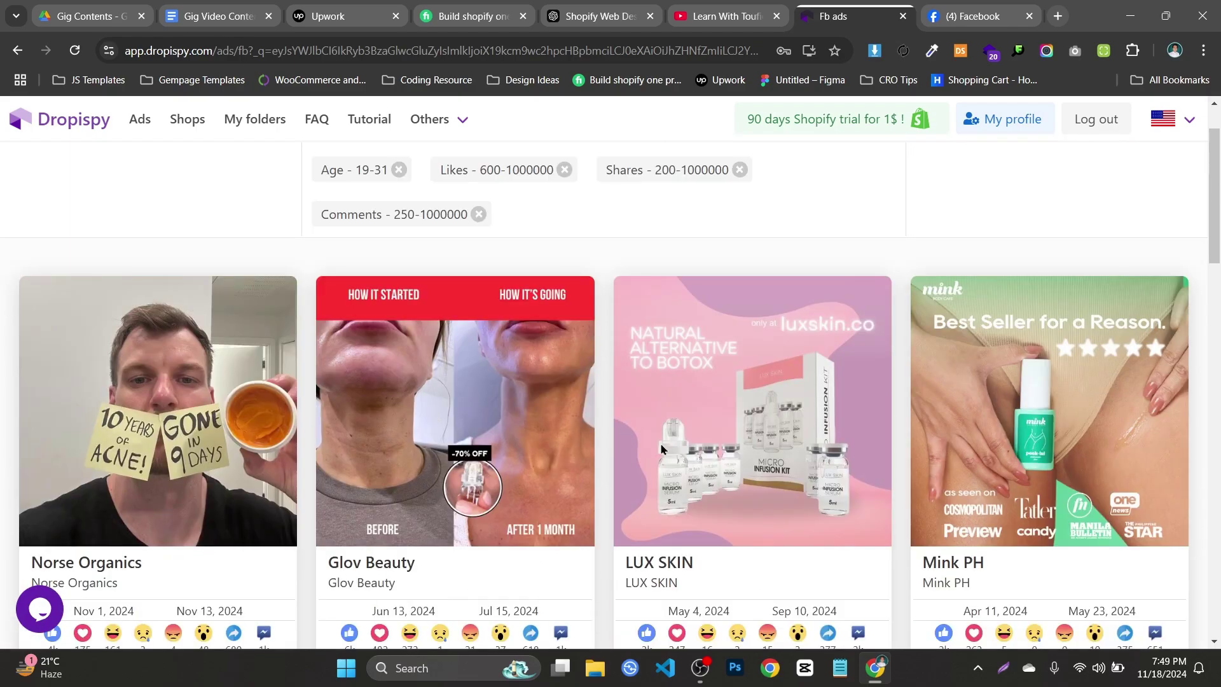
{"action": "scroll", "coordinate": [644, 375], "scroll_direction": "down", "scroll_amount": 1}
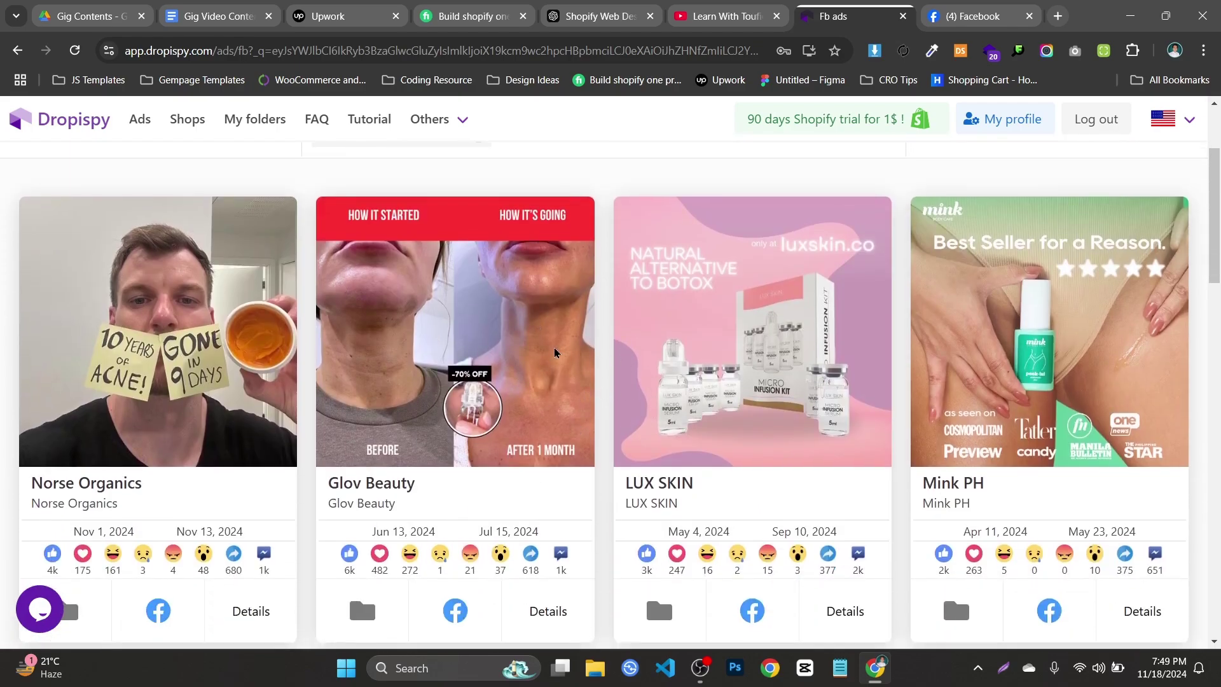
{"action": "scroll", "coordinate": [514, 355], "scroll_direction": "down", "scroll_amount": 2}
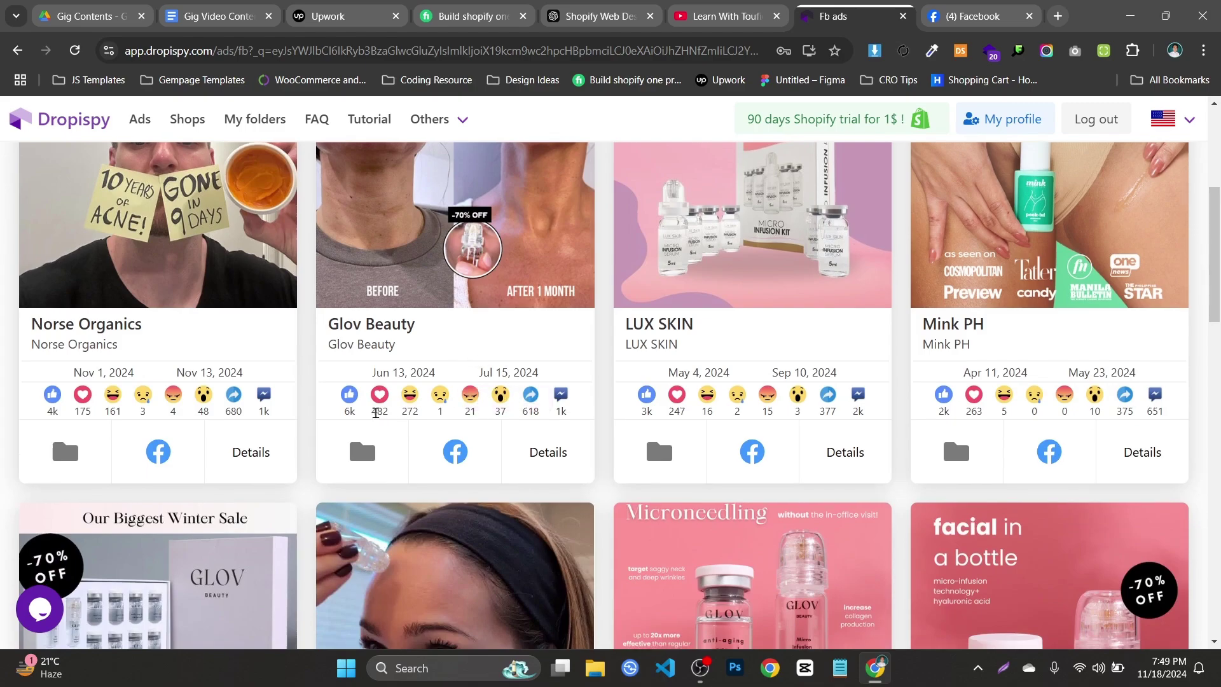
{"action": "left_click_drag", "start_coordinate": [339, 403], "coordinate": [390, 402]}
{"action": "left_click", "coordinate": [345, 399]}
{"action": "left_click_drag", "start_coordinate": [348, 403], "coordinate": [361, 403]}
{"action": "left_click", "coordinate": [381, 407]}
{"action": "left_click_drag", "start_coordinate": [493, 415], "coordinate": [521, 414]}
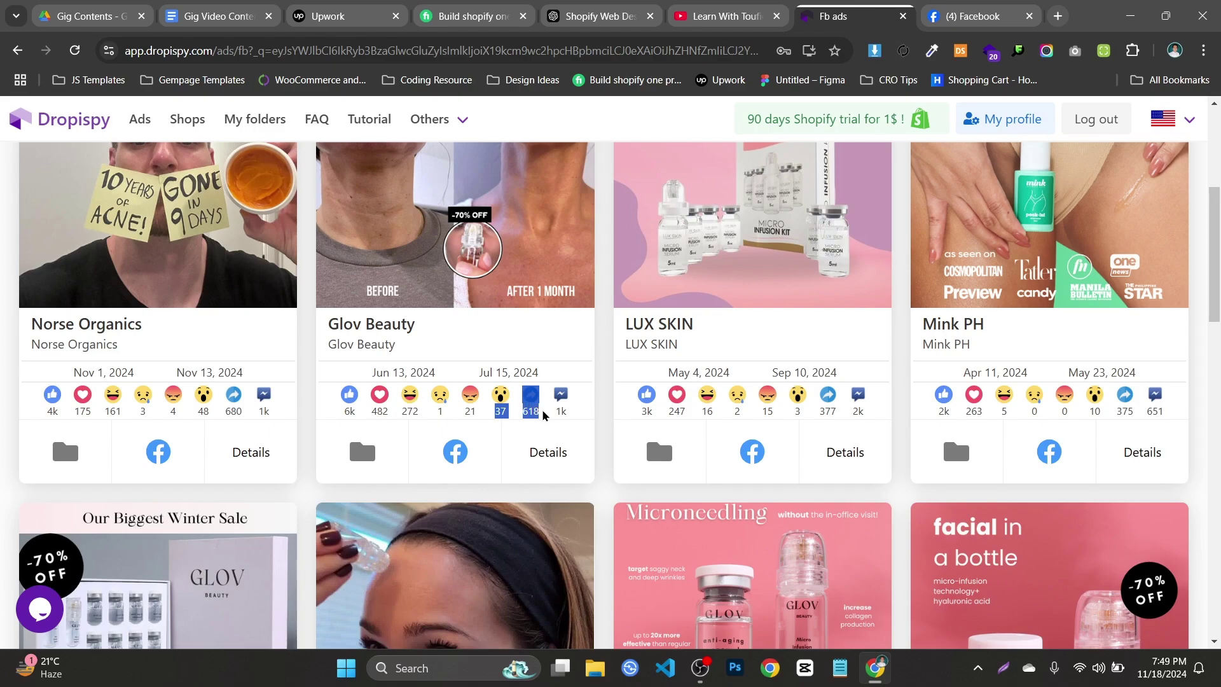
- Open the details of the Glov Beauty ad created on Jan 29, 2024
{"action": "scroll", "coordinate": [776, 379], "scroll_direction": "down", "scroll_amount": 6}
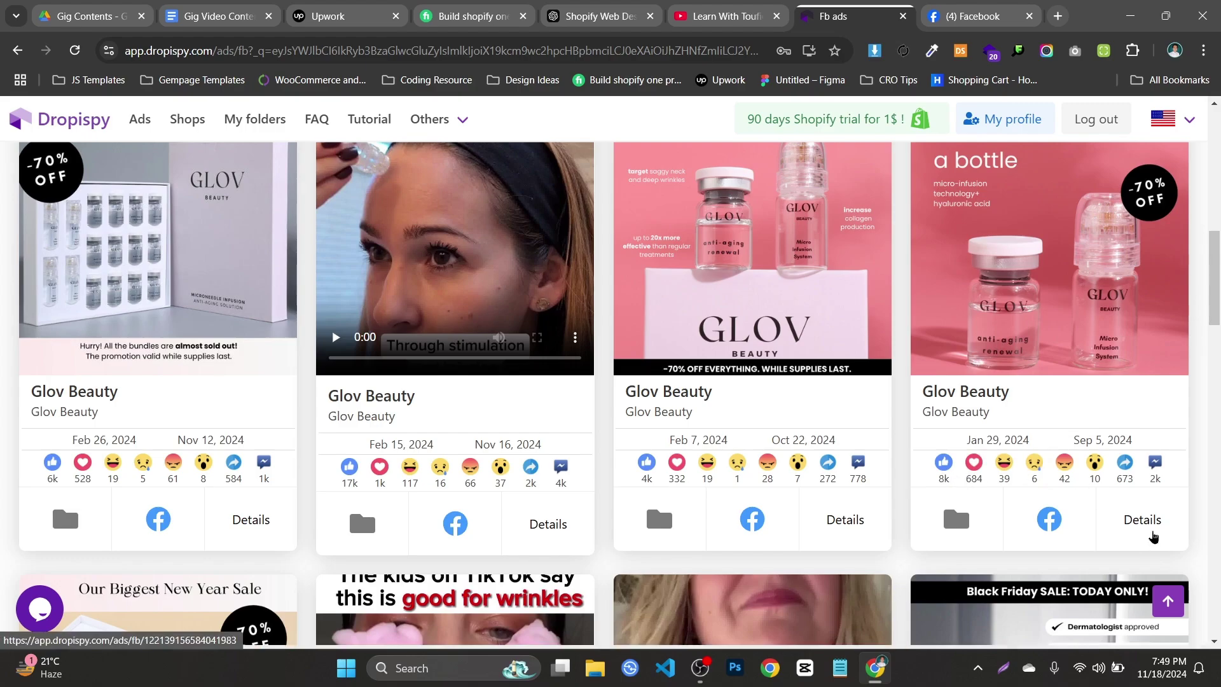
{"action": "scroll", "coordinate": [1022, 445], "scroll_direction": "down", "scroll_amount": 4}
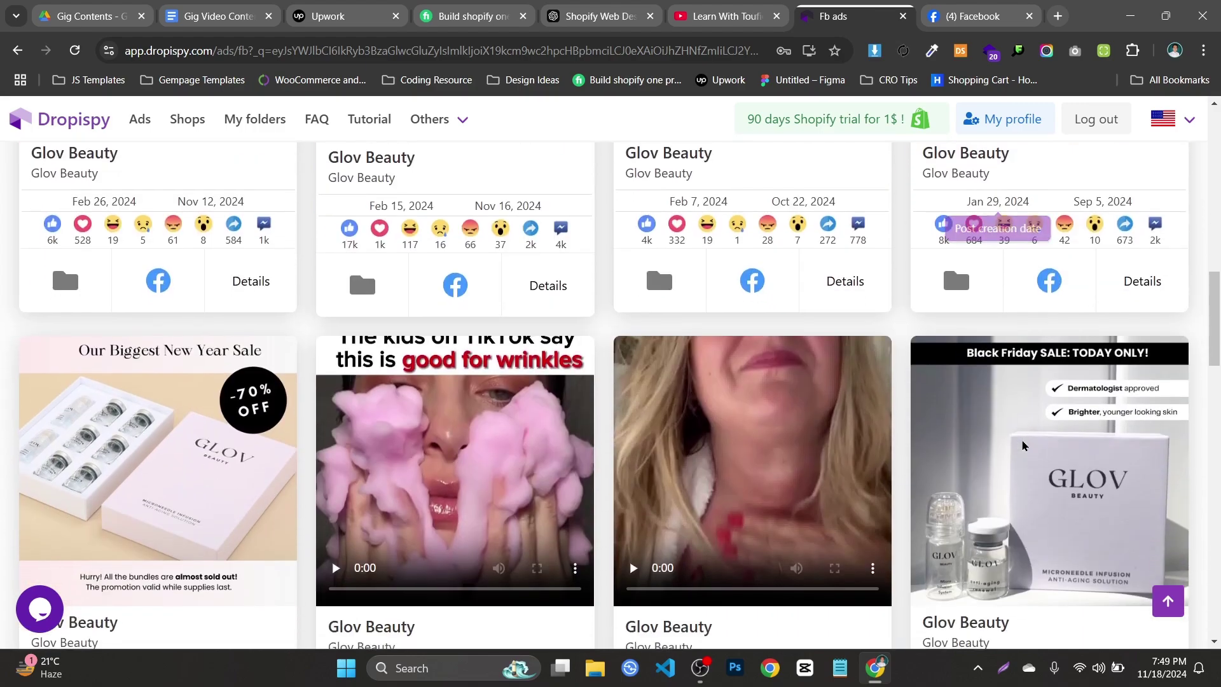
{"action": "scroll", "coordinate": [1022, 381], "scroll_direction": "up", "scroll_amount": 4}
{"action": "left_click", "coordinate": [1023, 247]}
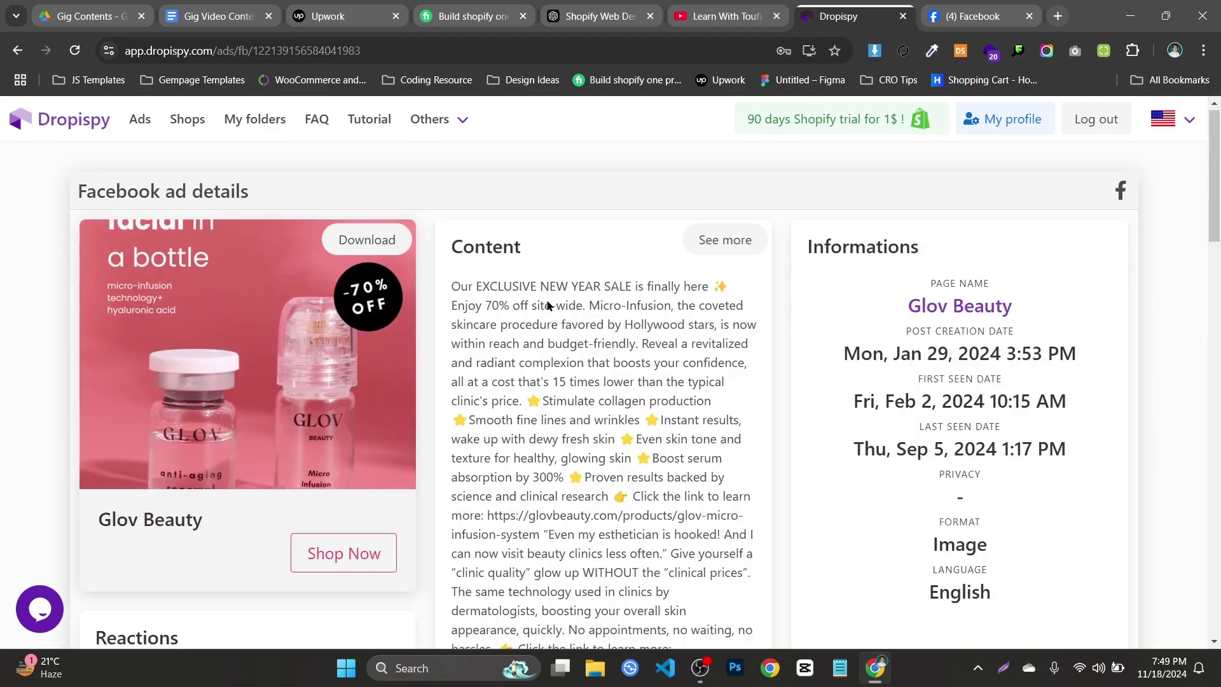
- Open the Glov Beauty Facebook page from the ad's information and close the old Facebook tab
{"action": "left_click", "coordinate": [960, 309]}
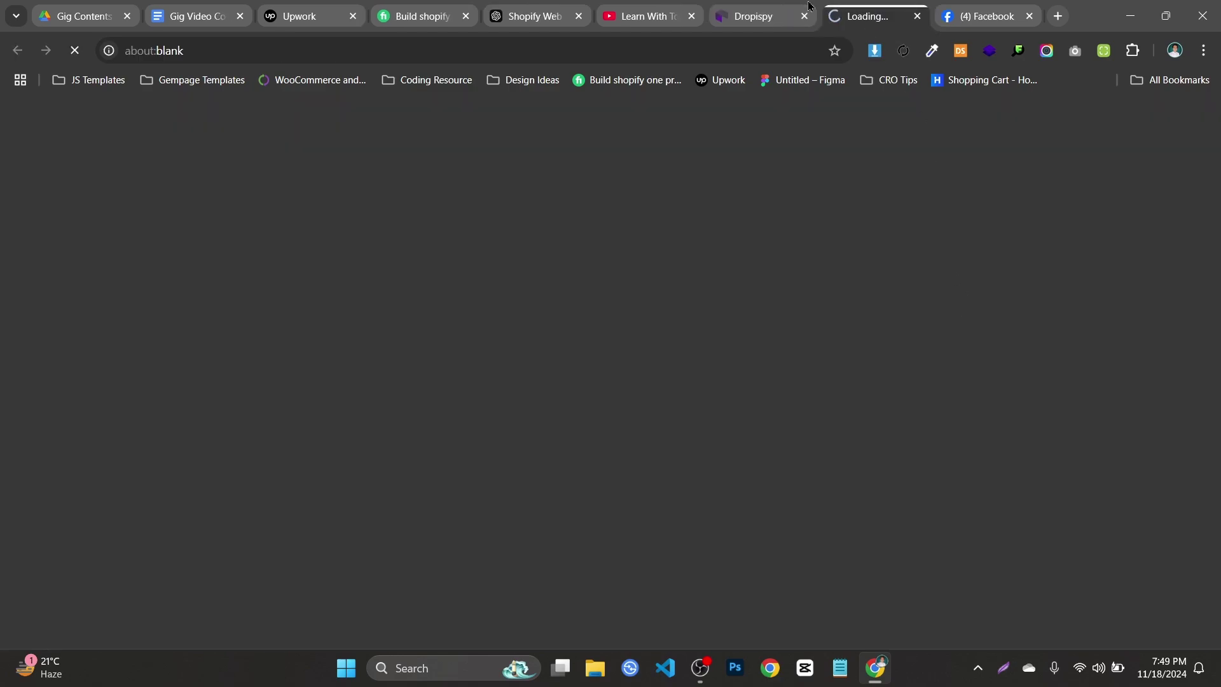
{"action": "left_click", "coordinate": [750, 16]}
{"action": "left_click", "coordinate": [1057, 16]}
{"action": "left_click", "coordinate": [1030, 16]}
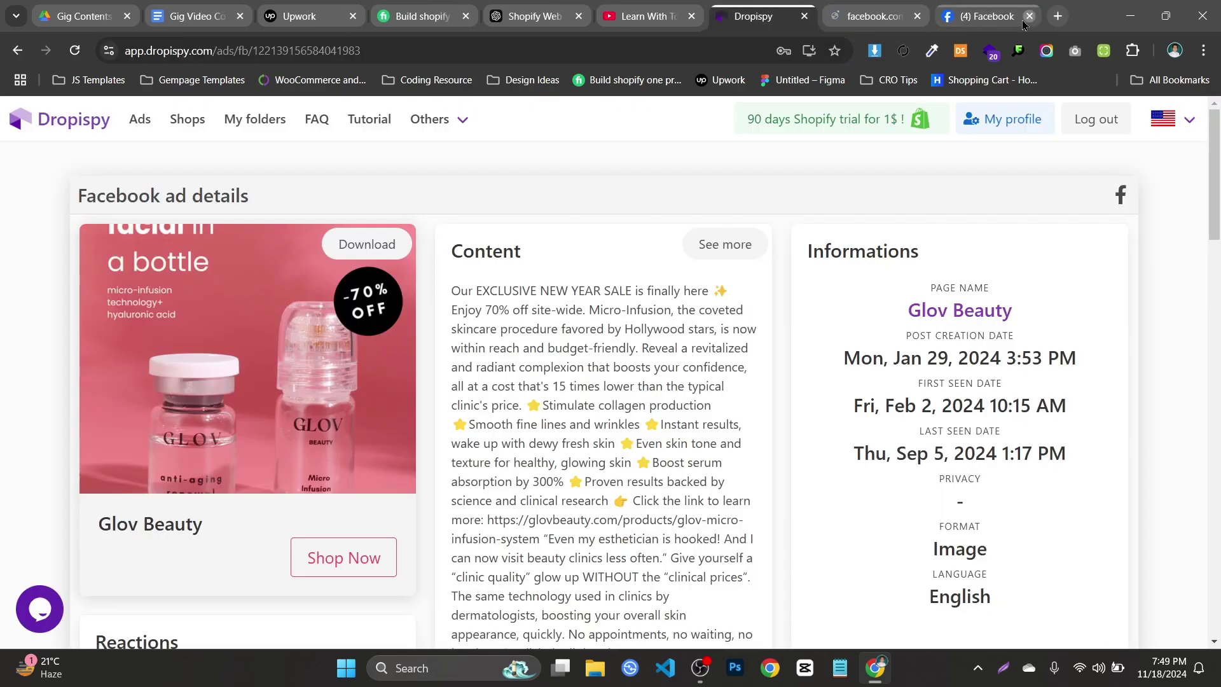
{"action": "left_click", "coordinate": [1030, 17]}
{"action": "left_click", "coordinate": [997, 9]}
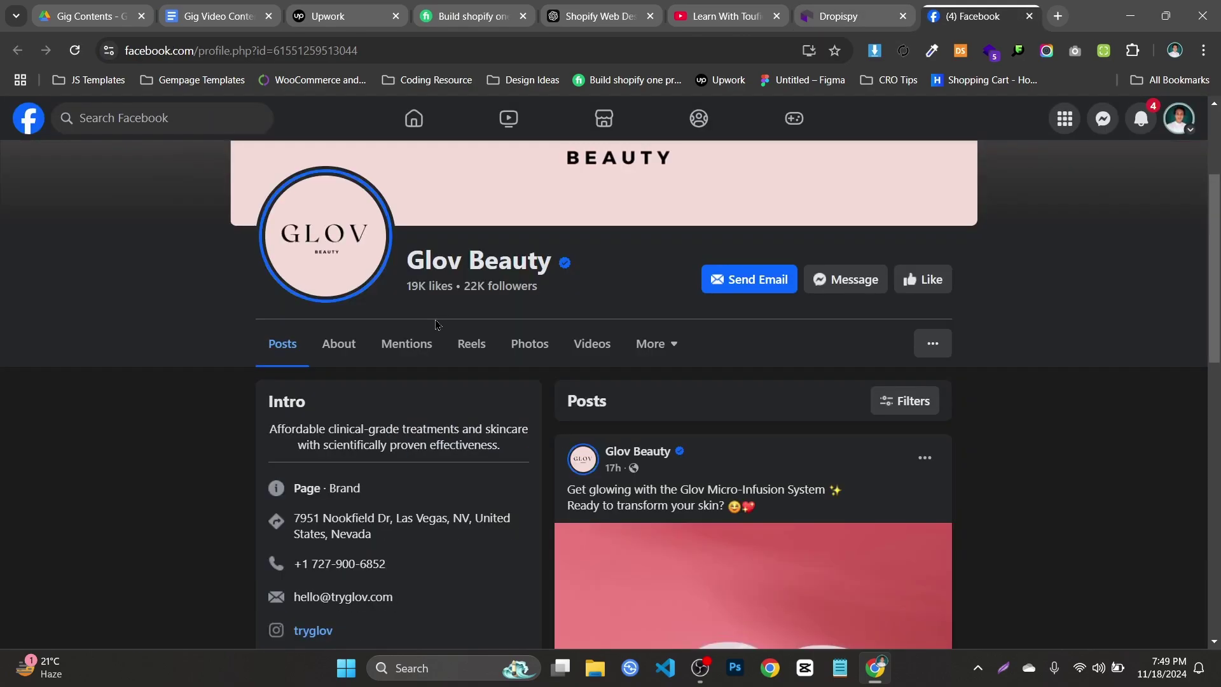
- View the Glov Beauty page's intro and open its glovbeauty.com website link in a new tab
{"action": "scroll", "coordinate": [436, 324], "scroll_direction": "up", "scroll_amount": 3}
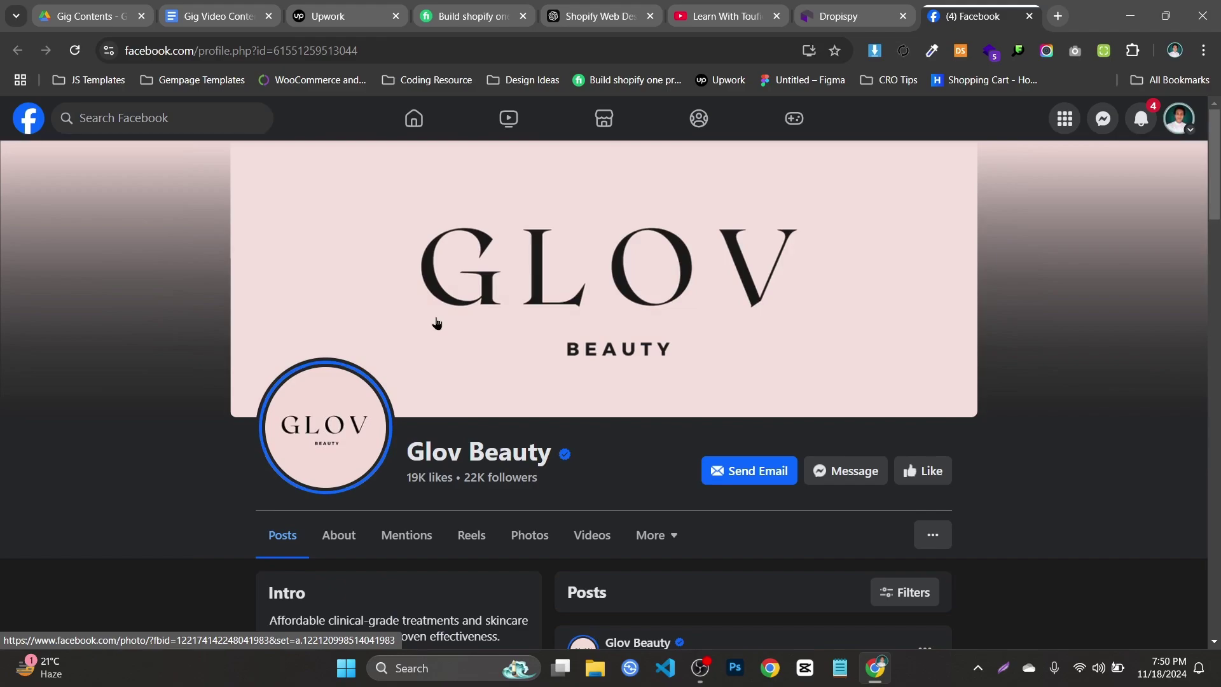
{"action": "scroll", "coordinate": [439, 327], "scroll_direction": "down", "scroll_amount": 3}
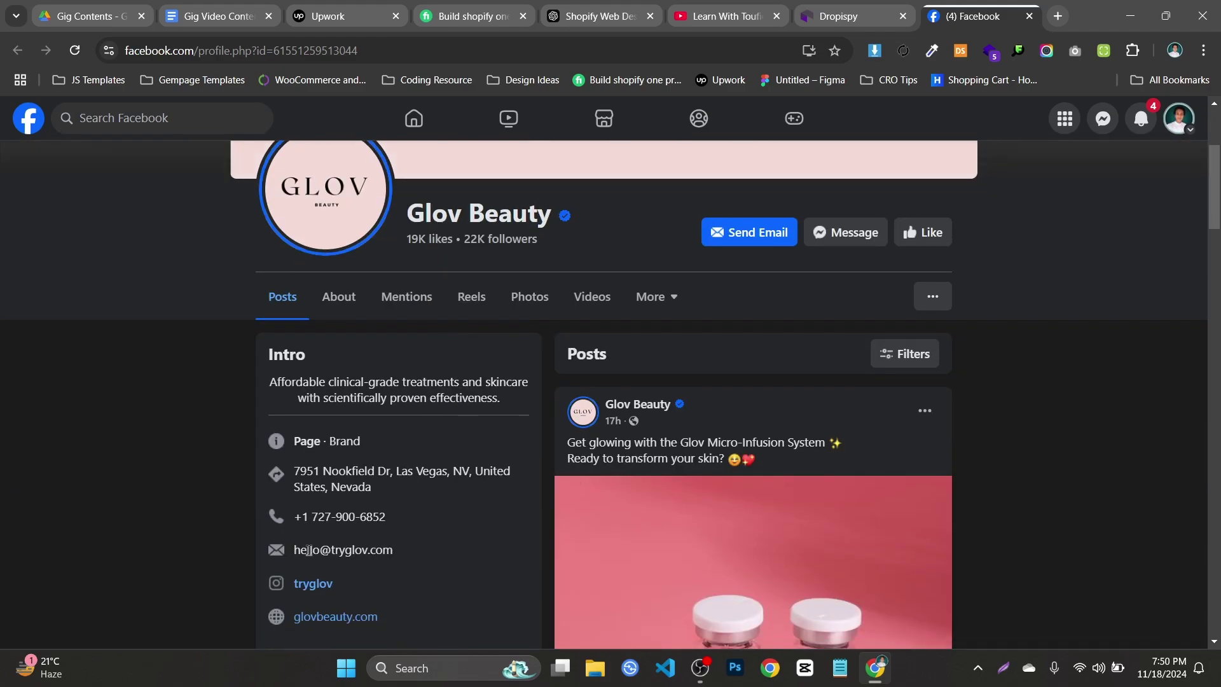
{"action": "right_click", "coordinate": [353, 625]}
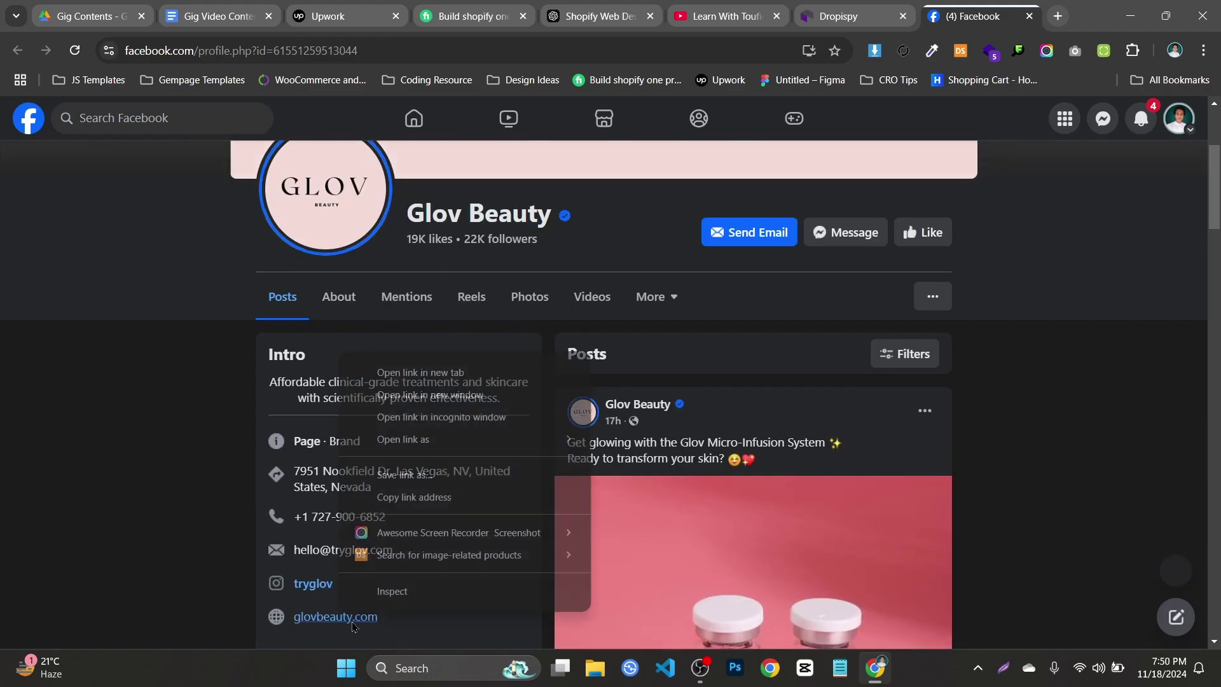
{"action": "left_click", "coordinate": [420, 373]}
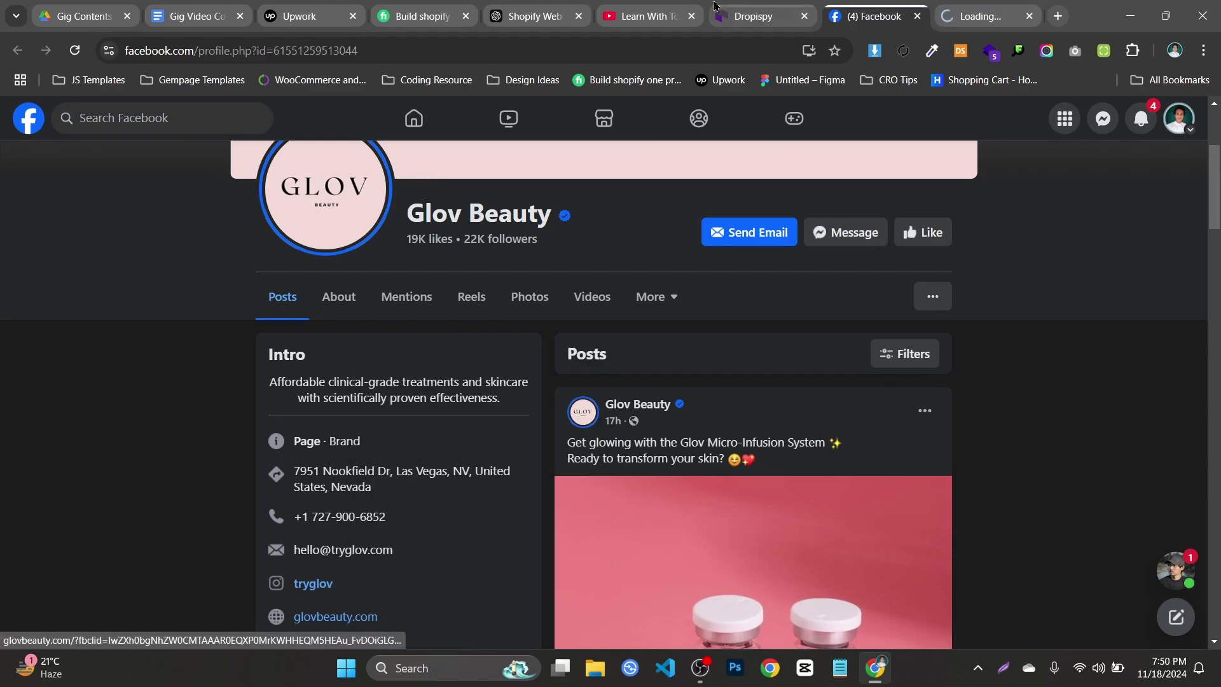
- Return to Dropispy and open the profile's plan page at the My plan and Referral panel sections
{"action": "left_click", "coordinate": [714, 6]}
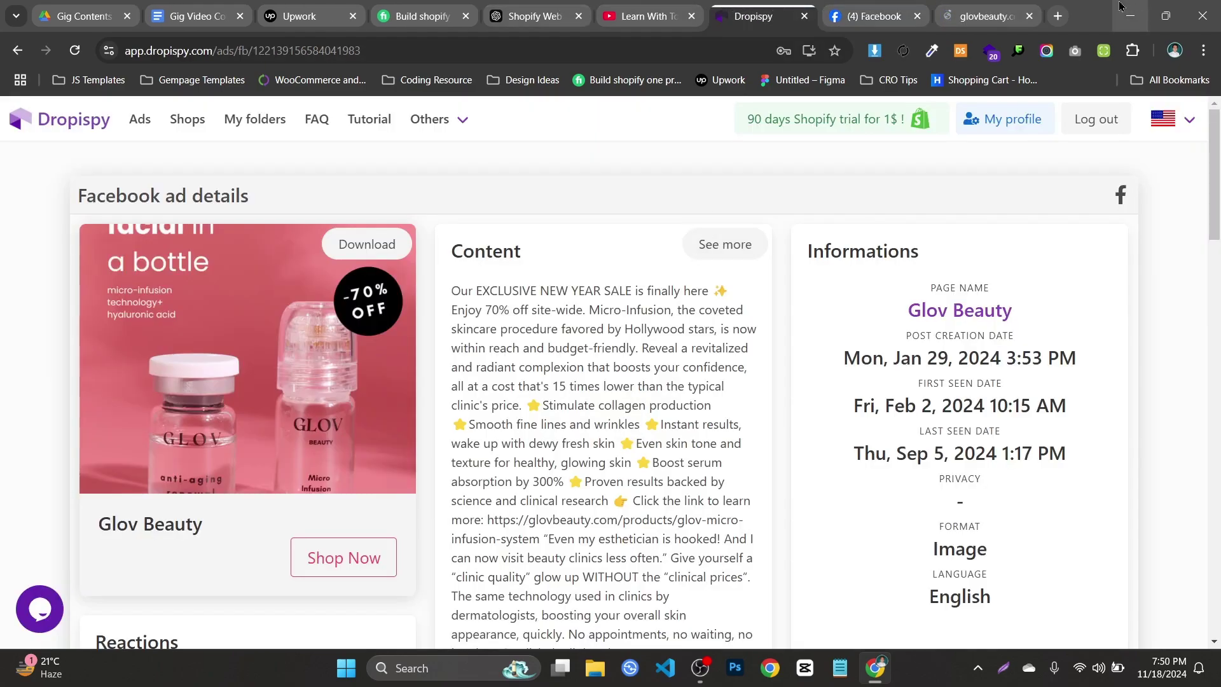
{"action": "left_click", "coordinate": [66, 126]}
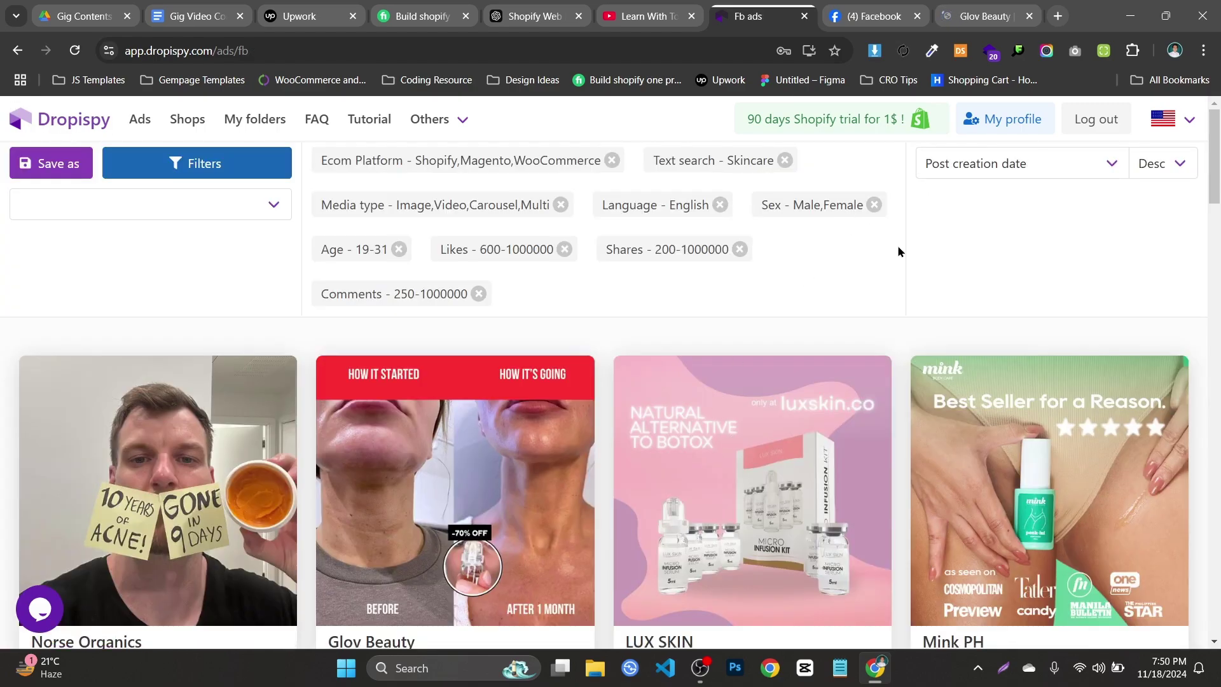
{"action": "scroll", "coordinate": [656, 540], "scroll_direction": "up", "scroll_amount": 5}
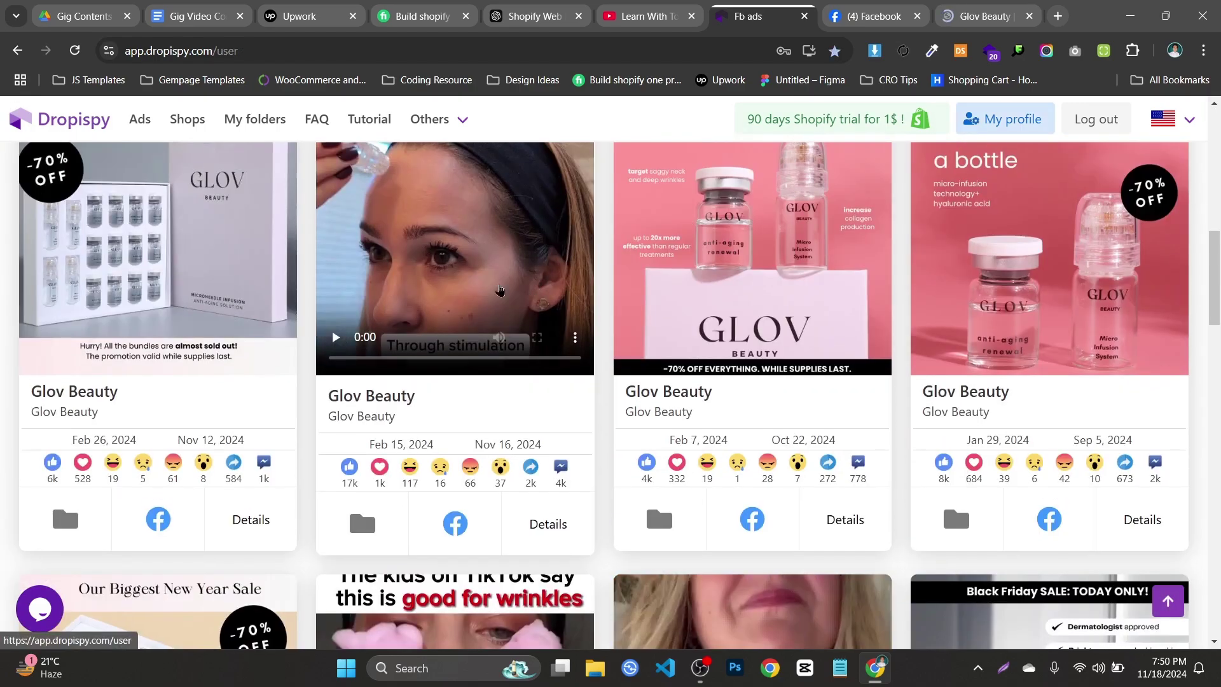
{"action": "scroll", "coordinate": [507, 326], "scroll_direction": "down", "scroll_amount": 10}
{"action": "scroll", "coordinate": [820, 335], "scroll_direction": "up", "scroll_amount": 3}
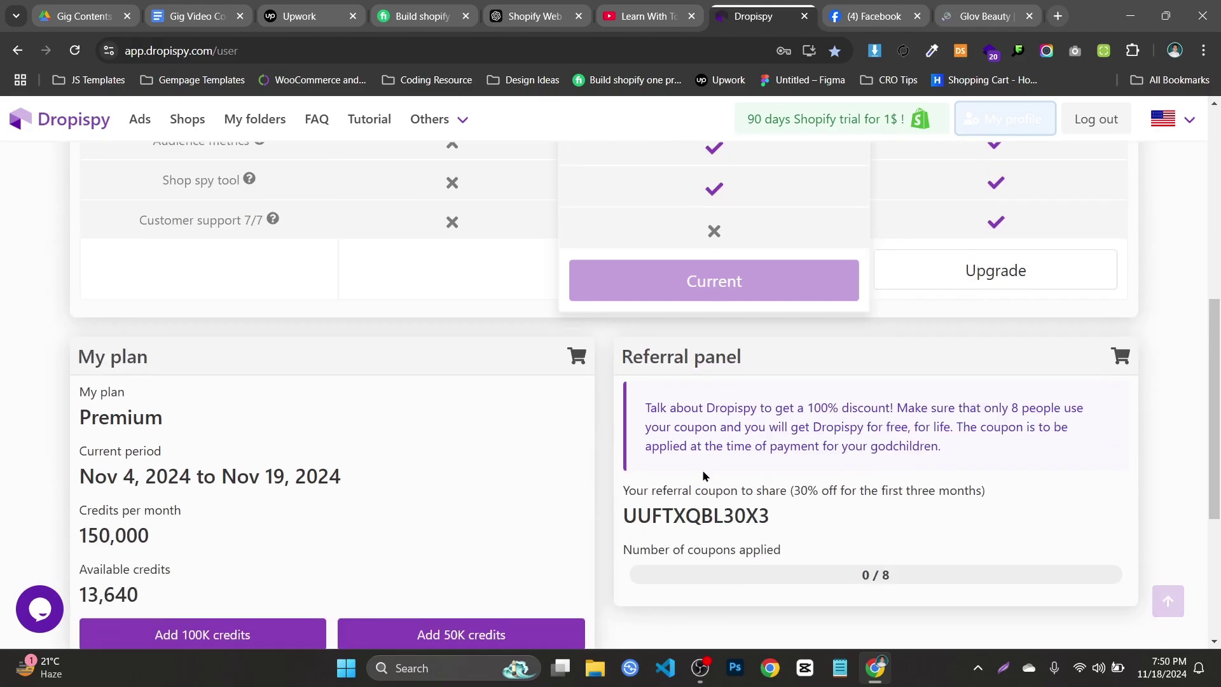
- Read the Referral panel, highlighting the 30% discount terms and the referral coupon code
{"action": "scroll", "coordinate": [703, 475], "scroll_direction": "up", "scroll_amount": 2}
{"action": "scroll", "coordinate": [806, 547], "scroll_direction": "down", "scroll_amount": 2}
{"action": "left_click_drag", "start_coordinate": [800, 490], "coordinate": [1043, 503]}
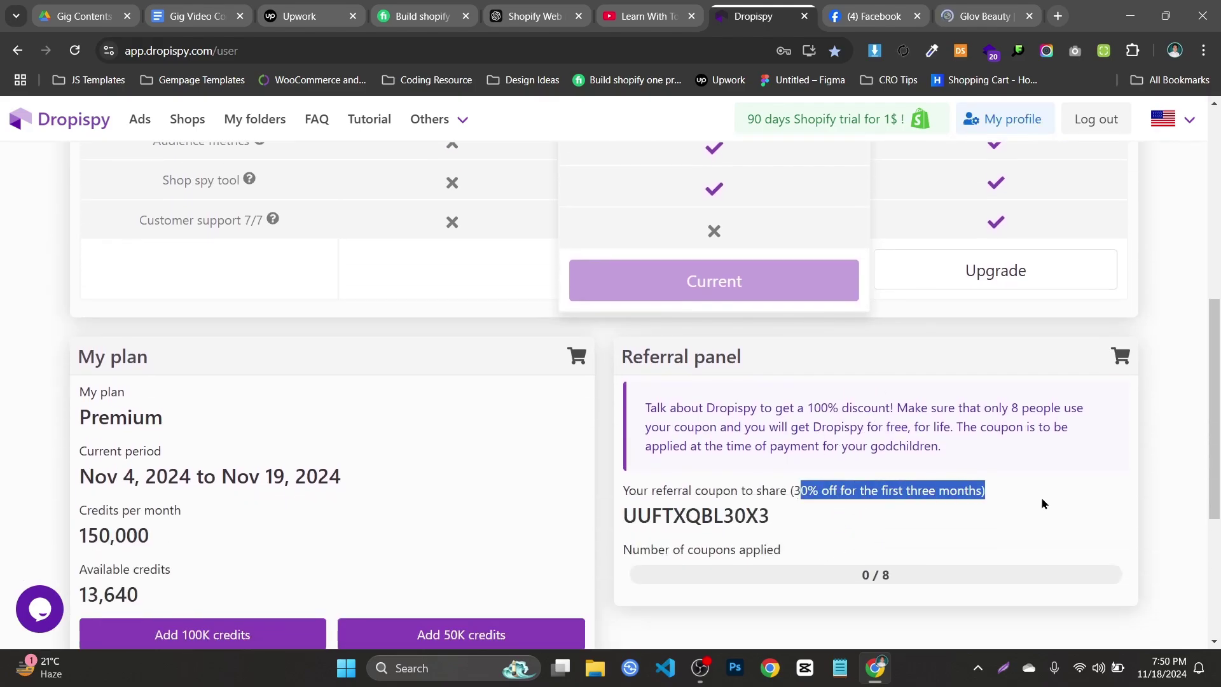
{"action": "left_click", "coordinate": [1042, 503]}
{"action": "scroll", "coordinate": [1041, 445], "scroll_direction": "up", "scroll_amount": 1}
{"action": "scroll", "coordinate": [827, 483], "scroll_direction": "down", "scroll_amount": 1}
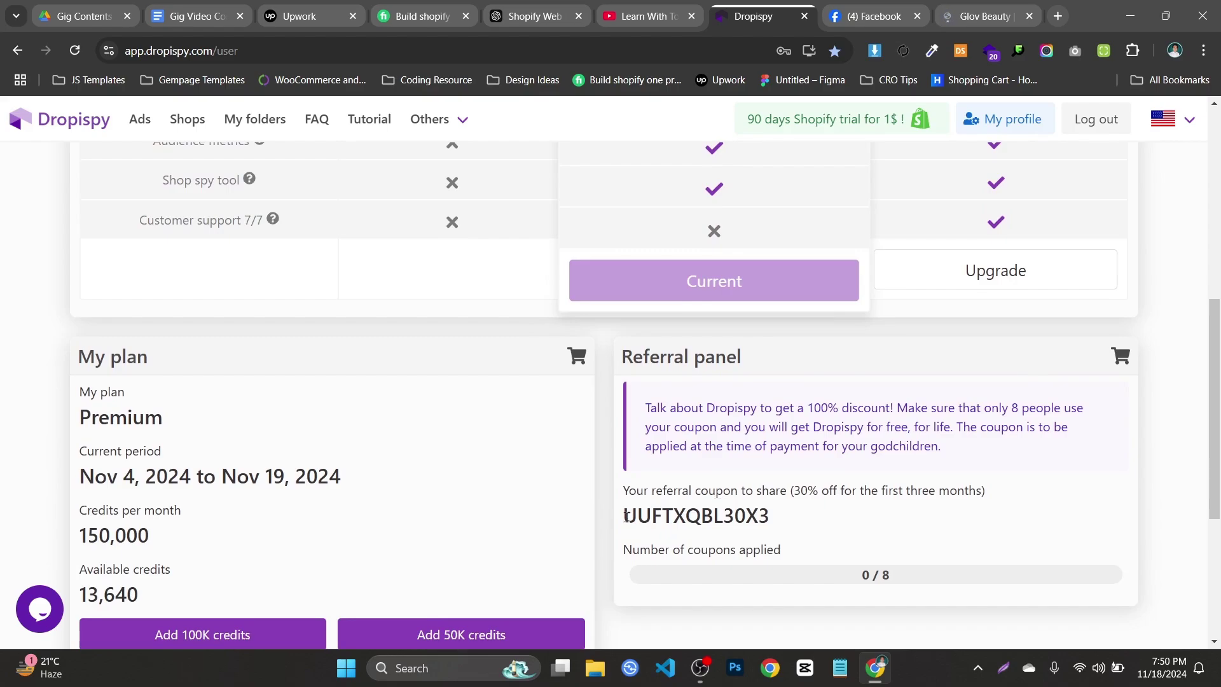
{"action": "left_click_drag", "start_coordinate": [627, 516], "coordinate": [851, 529]}
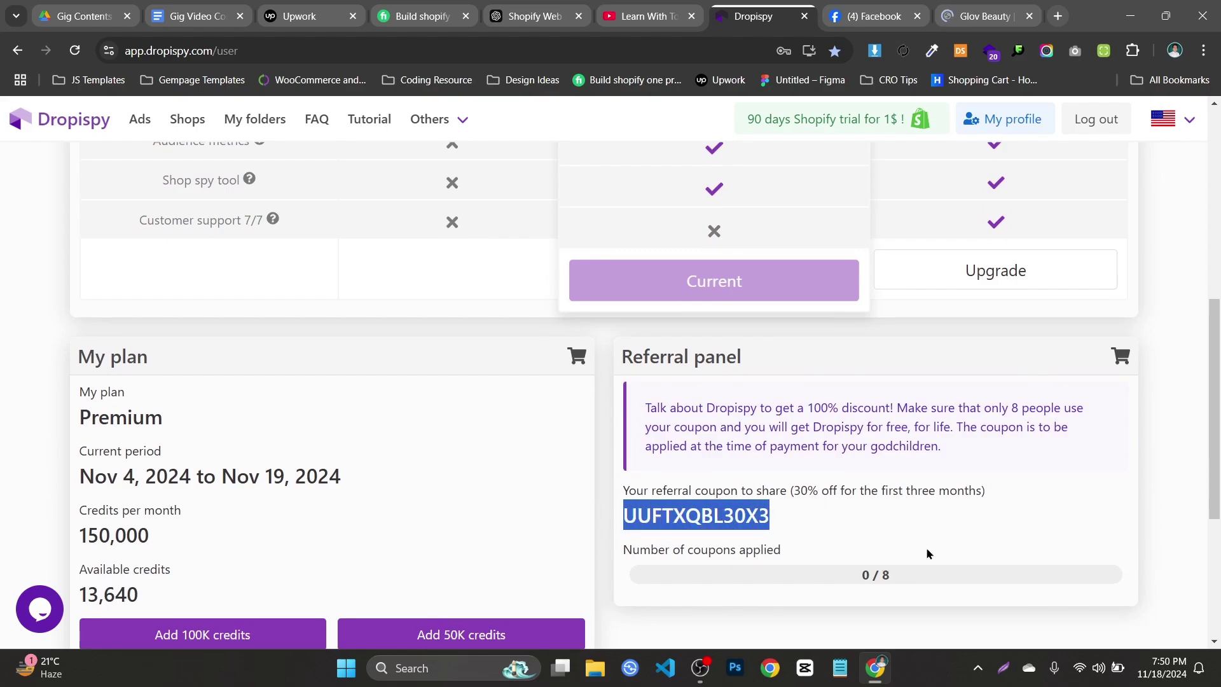
{"action": "scroll", "coordinate": [926, 553], "scroll_direction": "up", "scroll_amount": 1}
{"action": "scroll", "coordinate": [927, 553], "scroll_direction": "down", "scroll_amount": 1}
{"action": "left_click", "coordinate": [800, 485]}
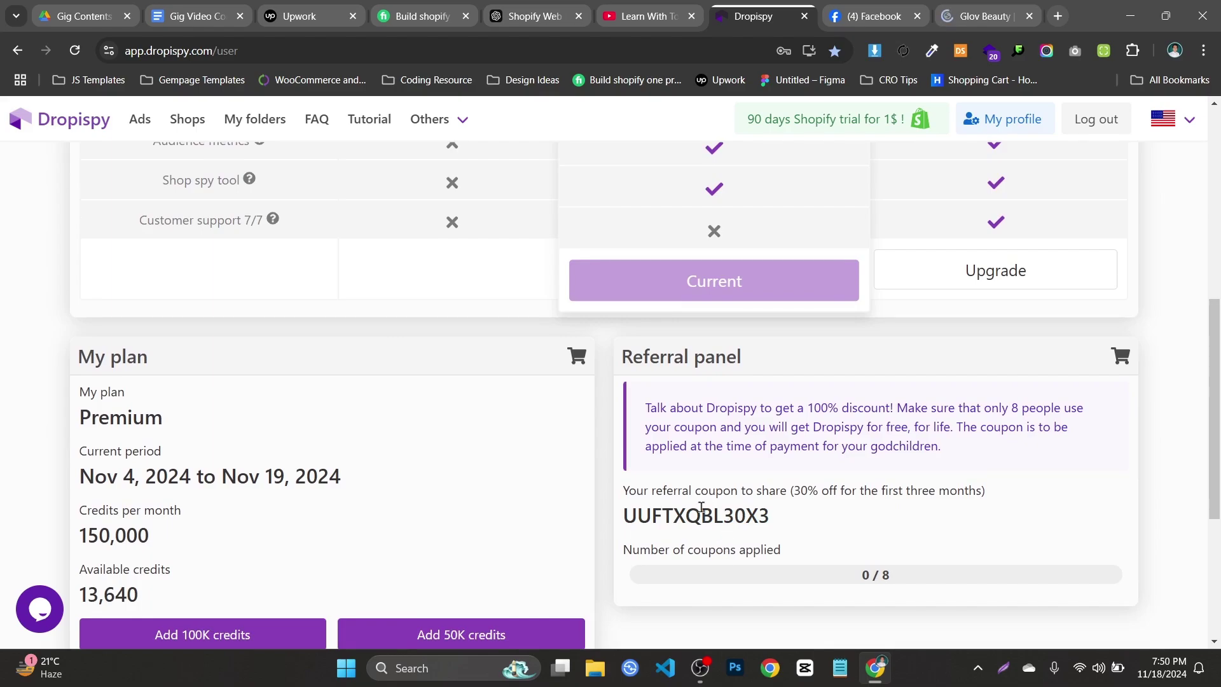
- Compare the Free, Premium and Business plans and preview the Premium plan's annual payment pricing
{"action": "scroll", "coordinate": [551, 368], "scroll_direction": "up", "scroll_amount": 4}
{"action": "scroll", "coordinate": [703, 509], "scroll_direction": "down", "scroll_amount": 3}
{"action": "scroll", "coordinate": [757, 441], "scroll_direction": "up", "scroll_amount": 5}
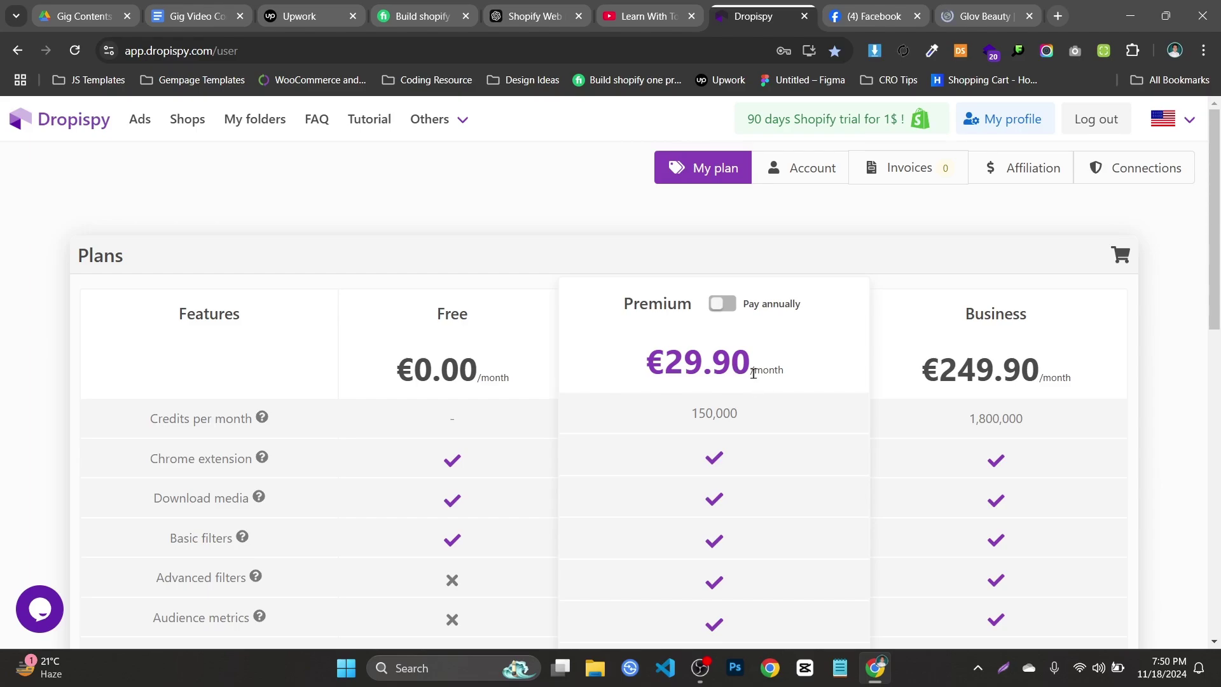
{"action": "scroll", "coordinate": [753, 373], "scroll_direction": "down", "scroll_amount": 1}
{"action": "left_click", "coordinate": [726, 226]}
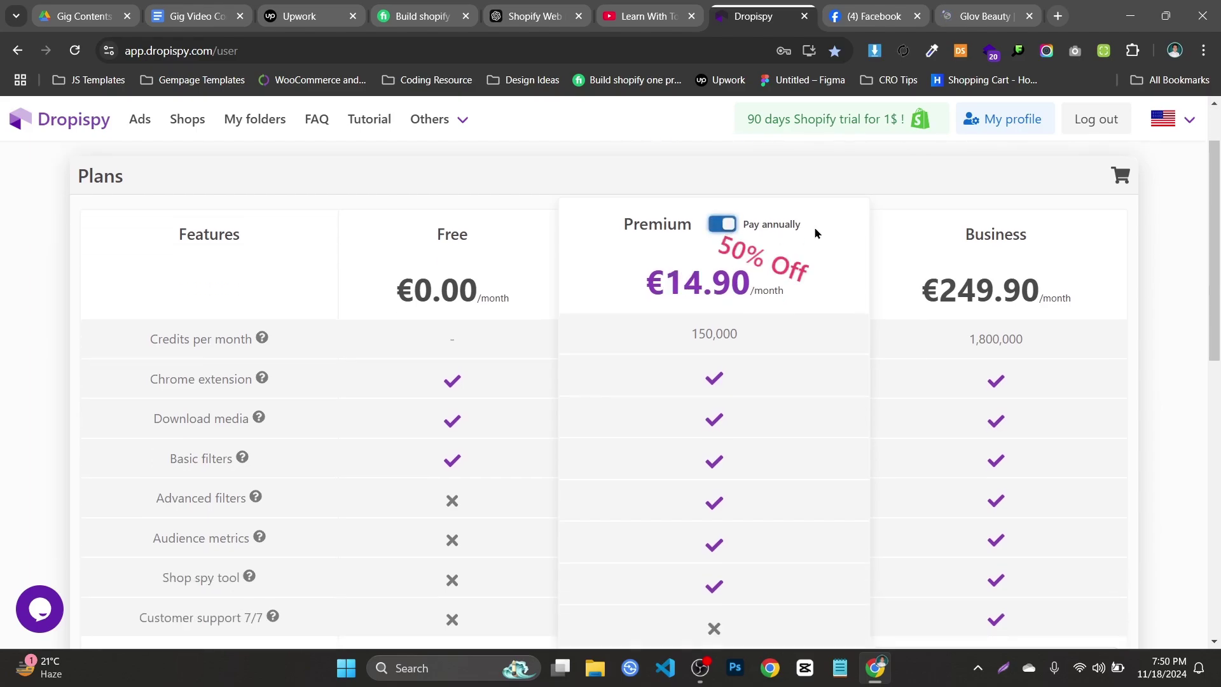
{"action": "left_click", "coordinate": [726, 235]}
{"action": "left_click", "coordinate": [723, 227]}
{"action": "scroll", "coordinate": [728, 230], "scroll_direction": "down", "scroll_amount": 9}
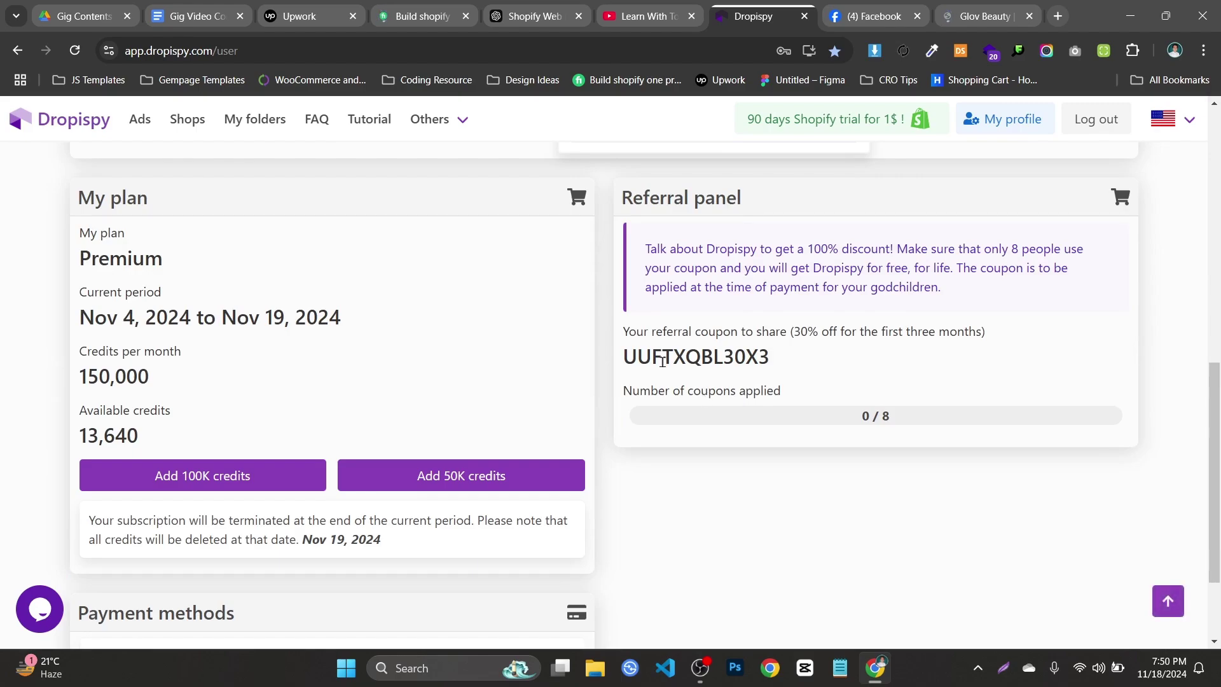
- Highlight the referral coupon code again and review it alongside the plan comparison table
{"action": "left_click_drag", "start_coordinate": [638, 357], "coordinate": [820, 357]}
{"action": "scroll", "coordinate": [795, 389], "scroll_direction": "up", "scroll_amount": 1}
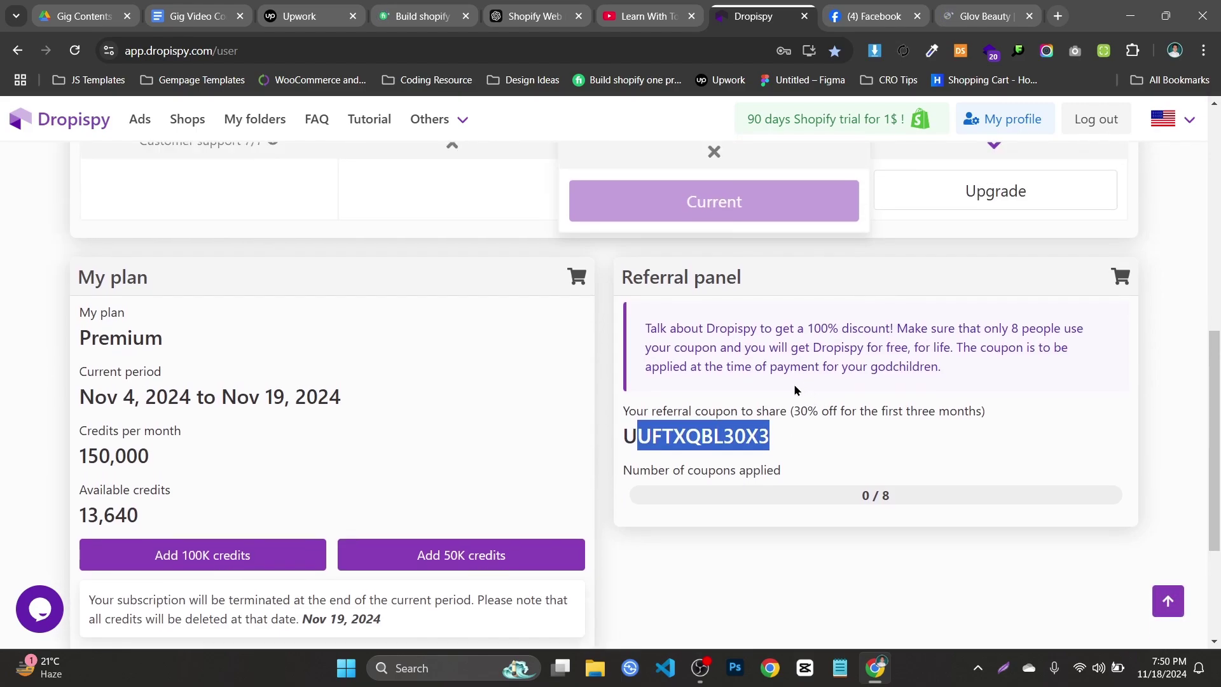
{"action": "left_click", "coordinate": [678, 432]}
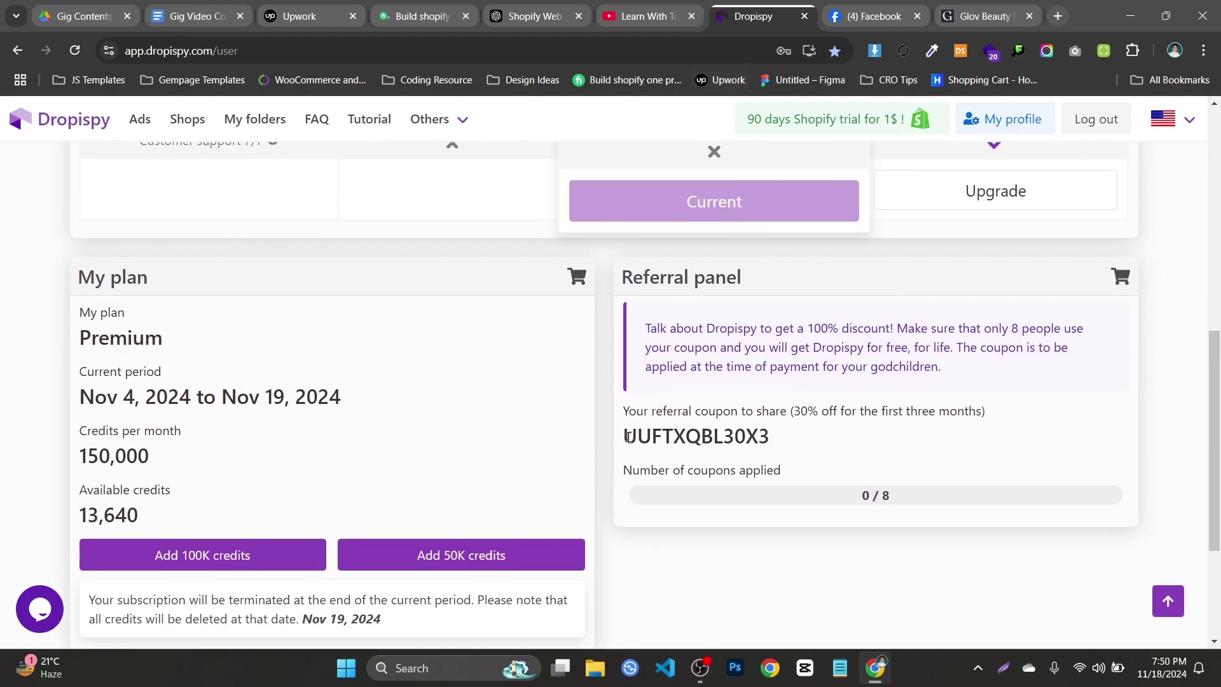
{"action": "left_click_drag", "start_coordinate": [627, 436], "coordinate": [777, 437]}
{"action": "scroll", "coordinate": [822, 399], "scroll_direction": "up", "scroll_amount": 3}
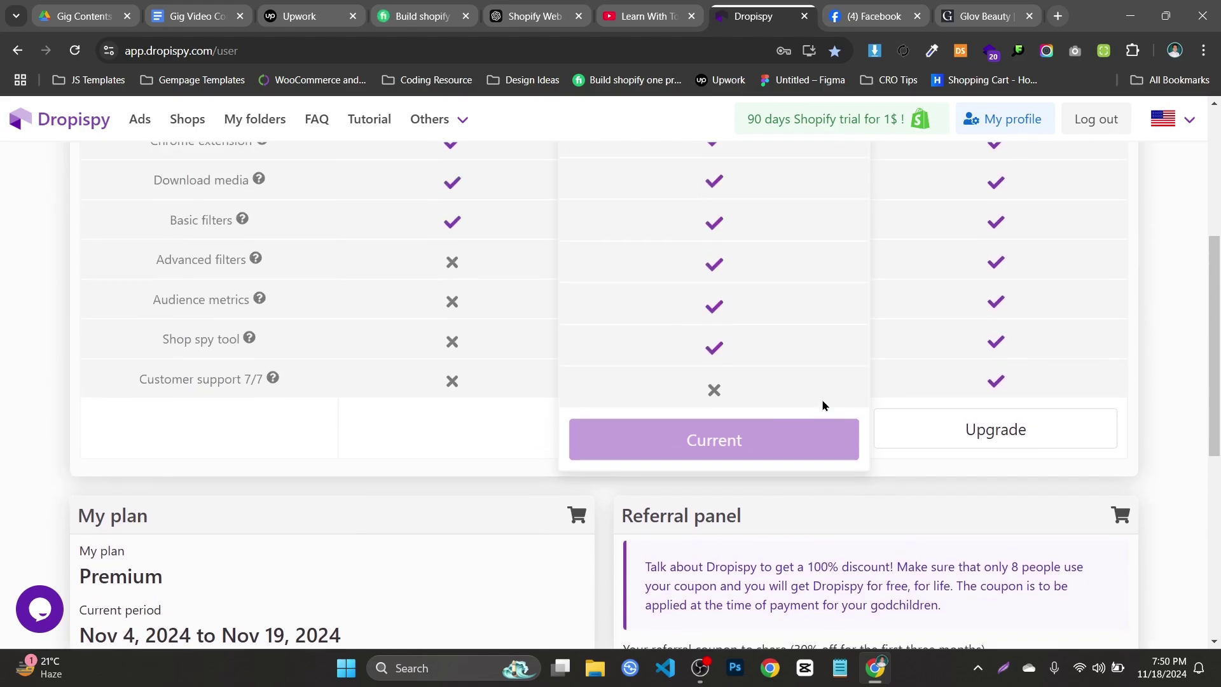
{"action": "scroll", "coordinate": [821, 398], "scroll_direction": "down", "scroll_amount": 2}
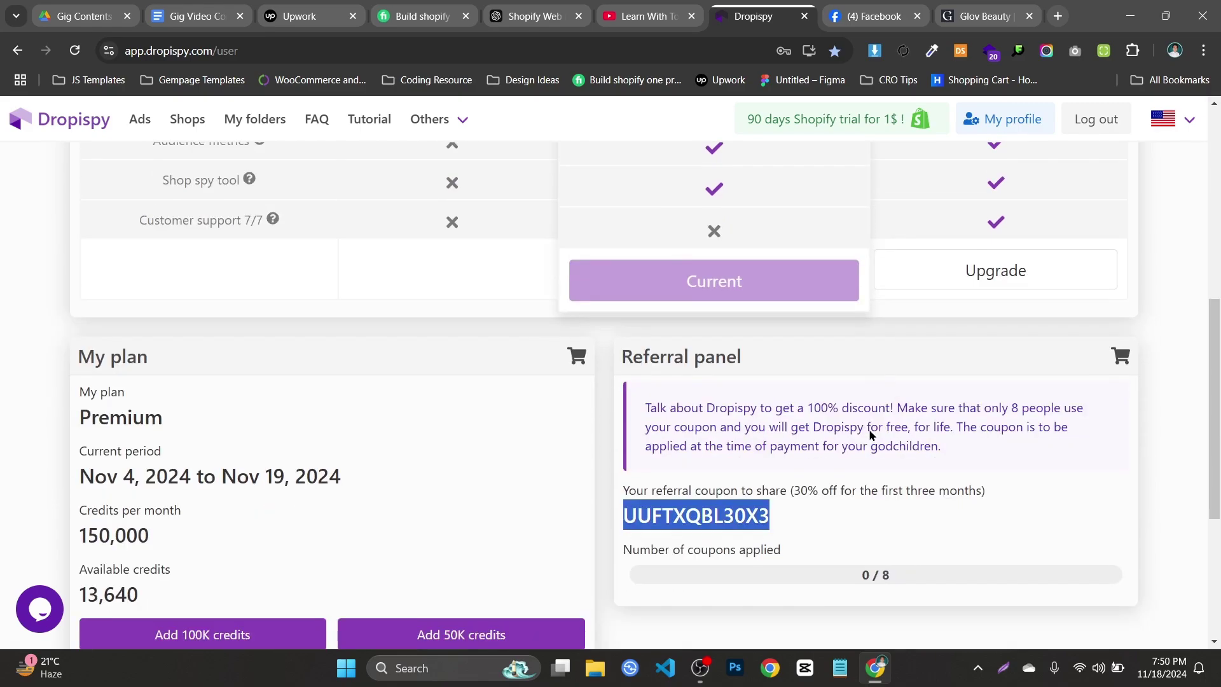
{"action": "scroll", "coordinate": [870, 434], "scroll_direction": "up", "scroll_amount": 6}
{"action": "scroll", "coordinate": [869, 435], "scroll_direction": "down", "scroll_amount": 5}
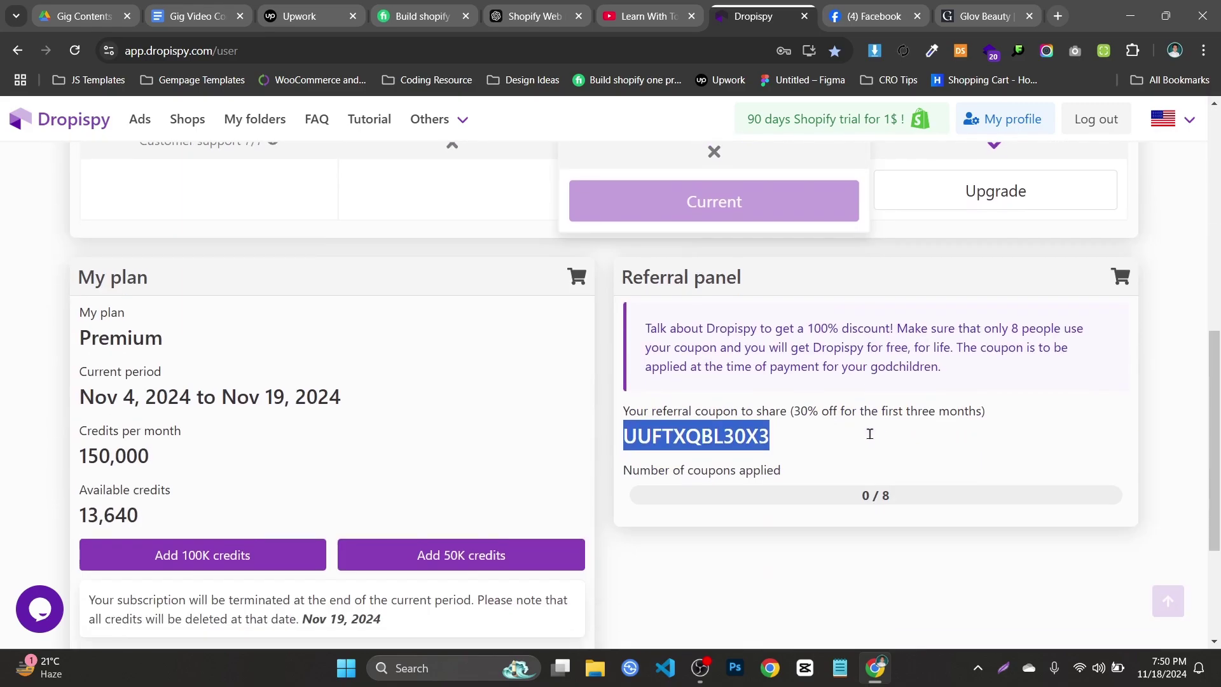
{"action": "scroll", "coordinate": [869, 430], "scroll_direction": "up", "scroll_amount": 5}
- Switch to the Glov Beauty store and check its technologies with Wappalyzer
{"action": "left_click", "coordinate": [976, 16]}
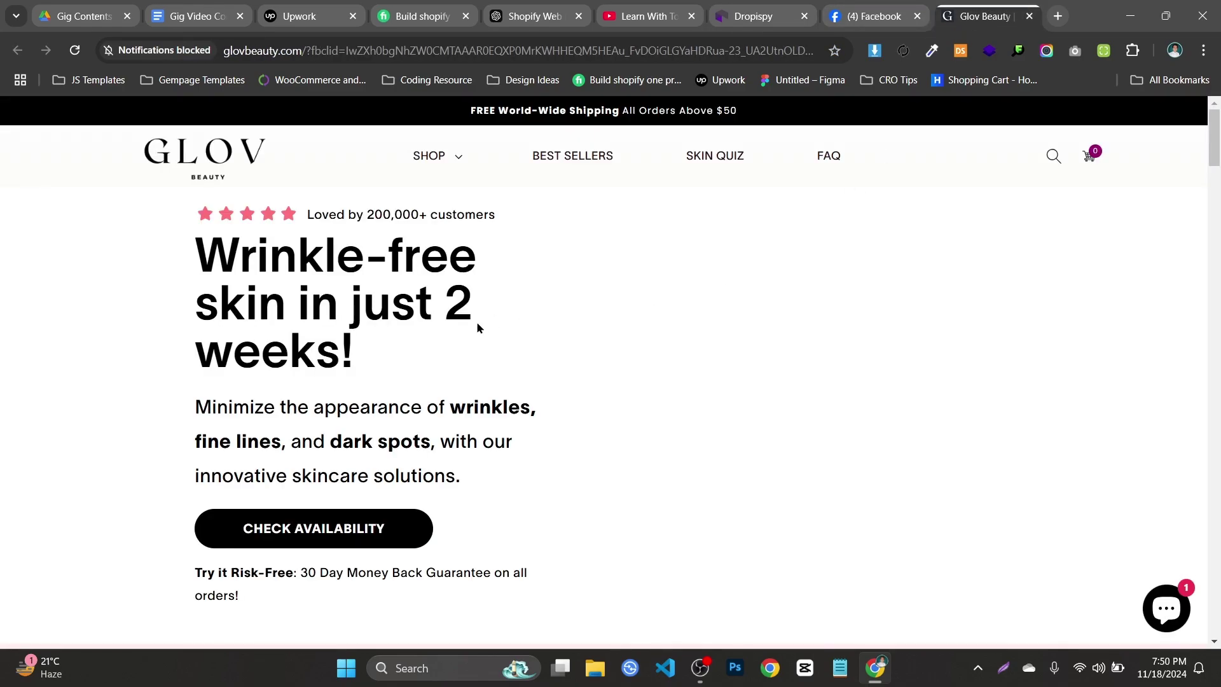
{"action": "left_click", "coordinate": [989, 51]}
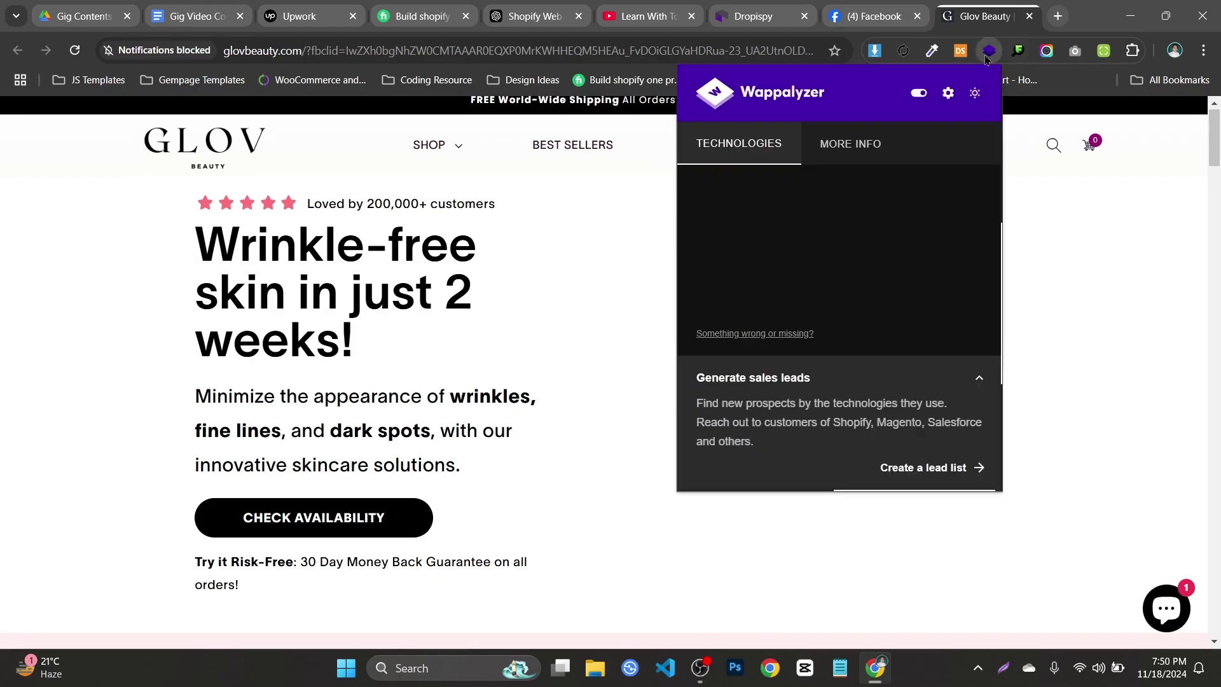
{"action": "left_click", "coordinate": [831, 152]}
{"action": "left_click", "coordinate": [736, 145]}
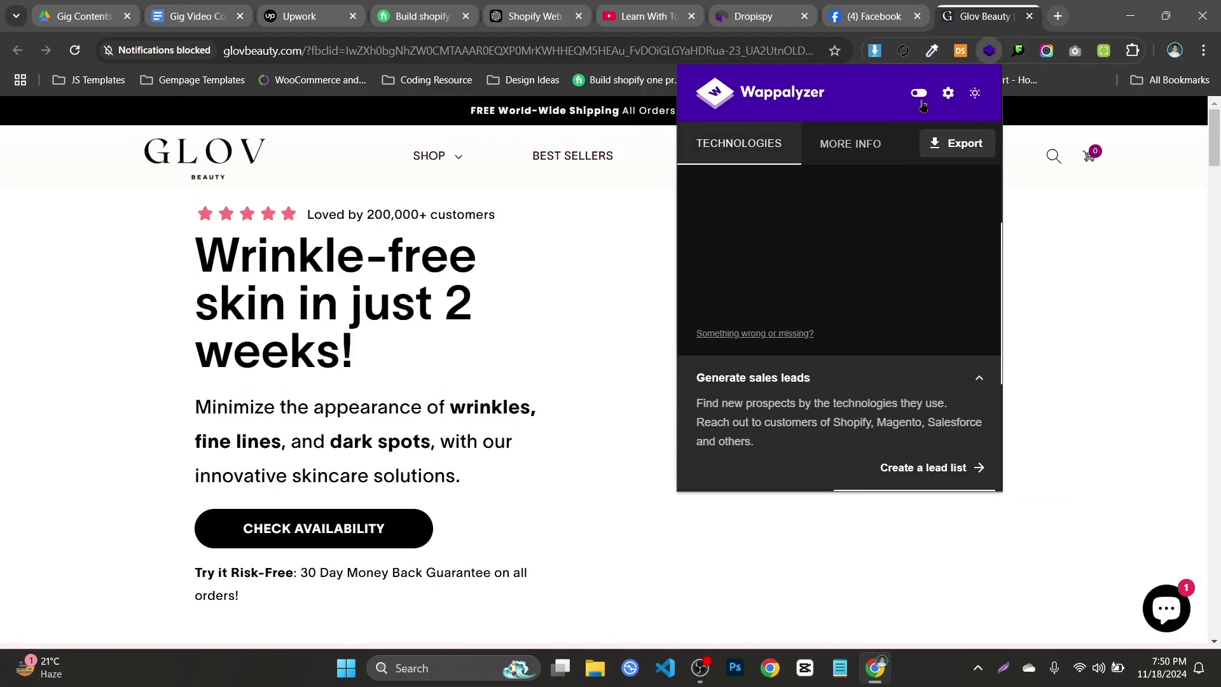
{"action": "left_click", "coordinate": [1061, 178]}
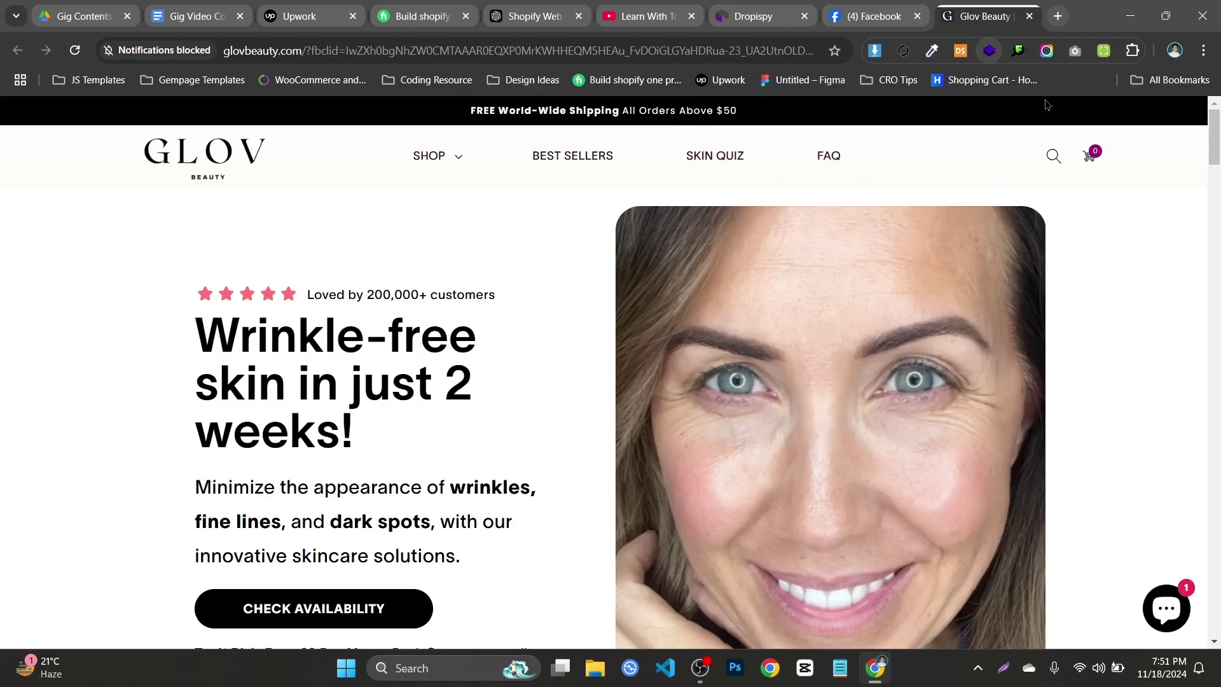
- View the Glov Beauty page source, search it for Shopify references, and close the source view
{"action": "left_click", "coordinate": [990, 53]}
{"action": "left_click", "coordinate": [580, 368]}
{"action": "right_click", "coordinate": [588, 379]}
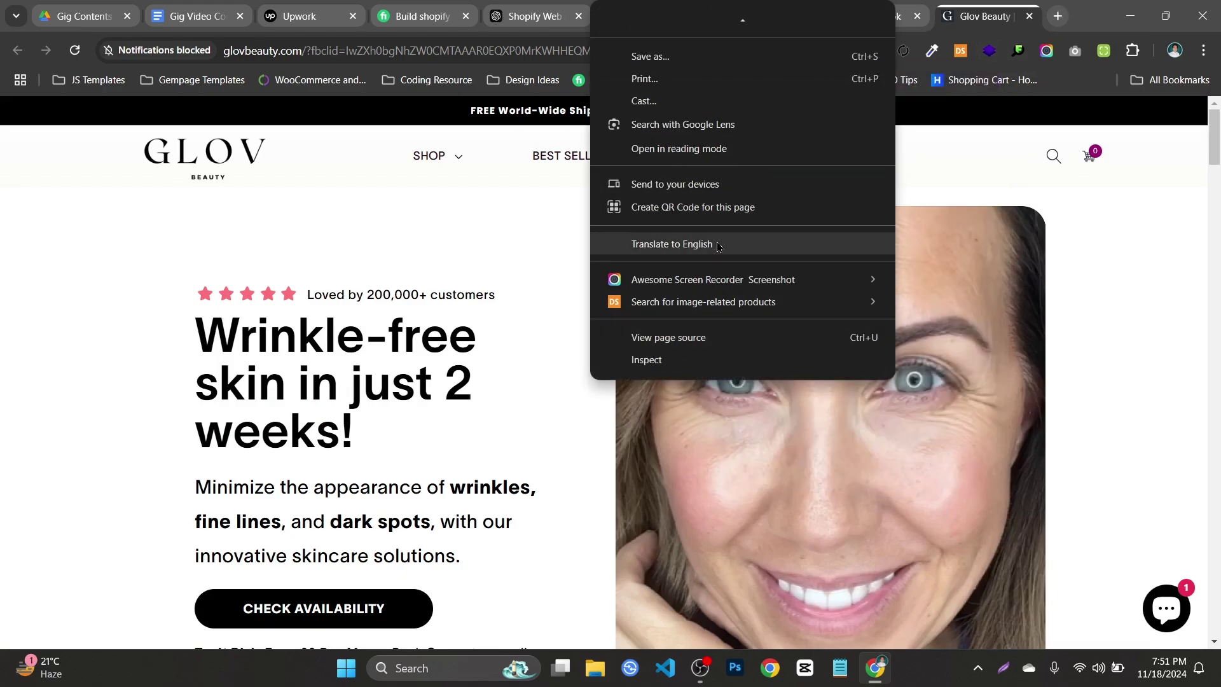
{"action": "left_click", "coordinate": [700, 338]}
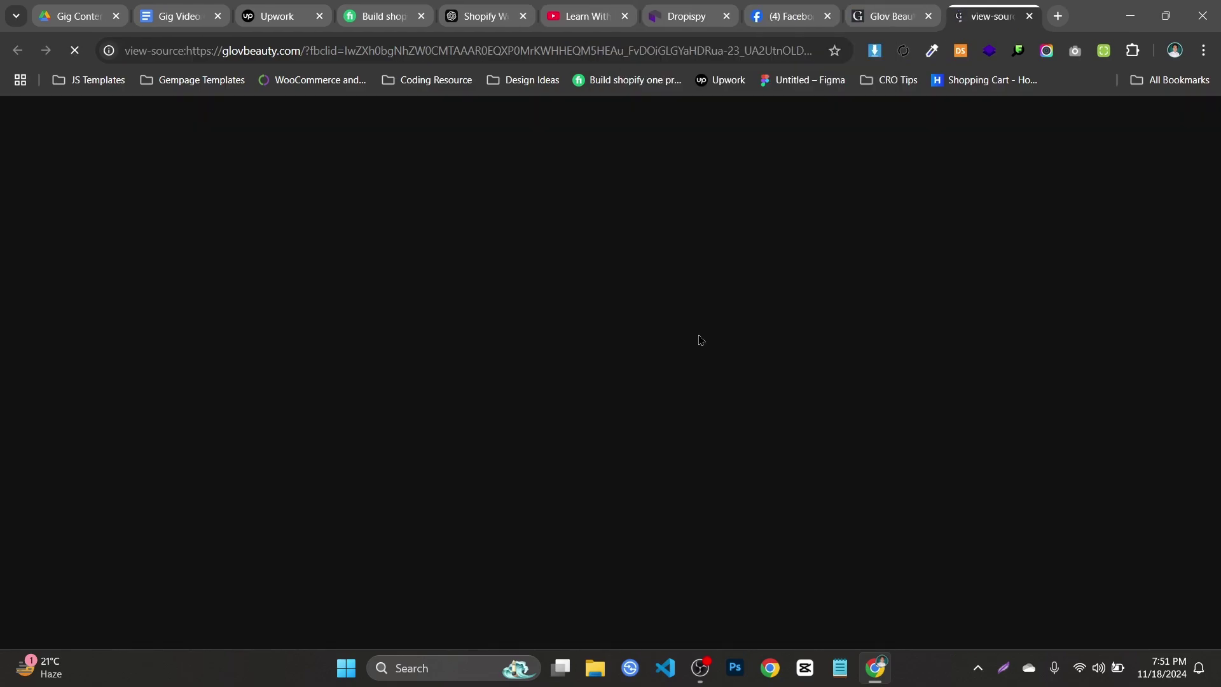
{"action": "key", "text": "ctrl+f"}
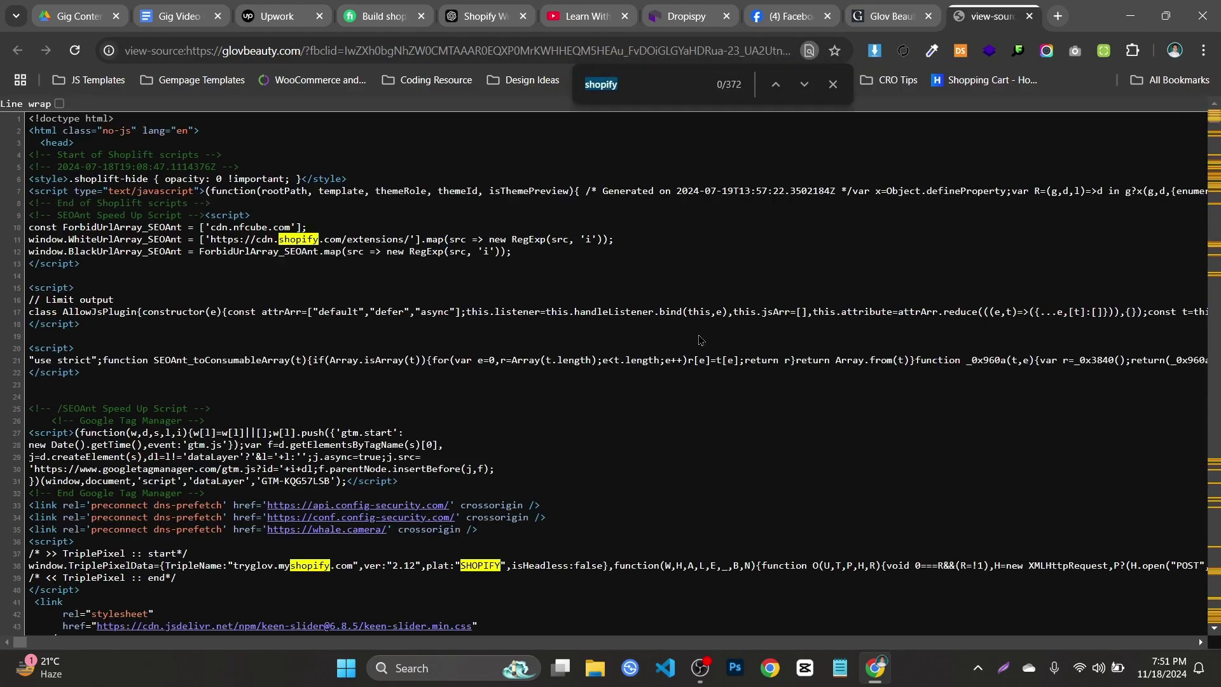
{"action": "type", "text": "sh"}
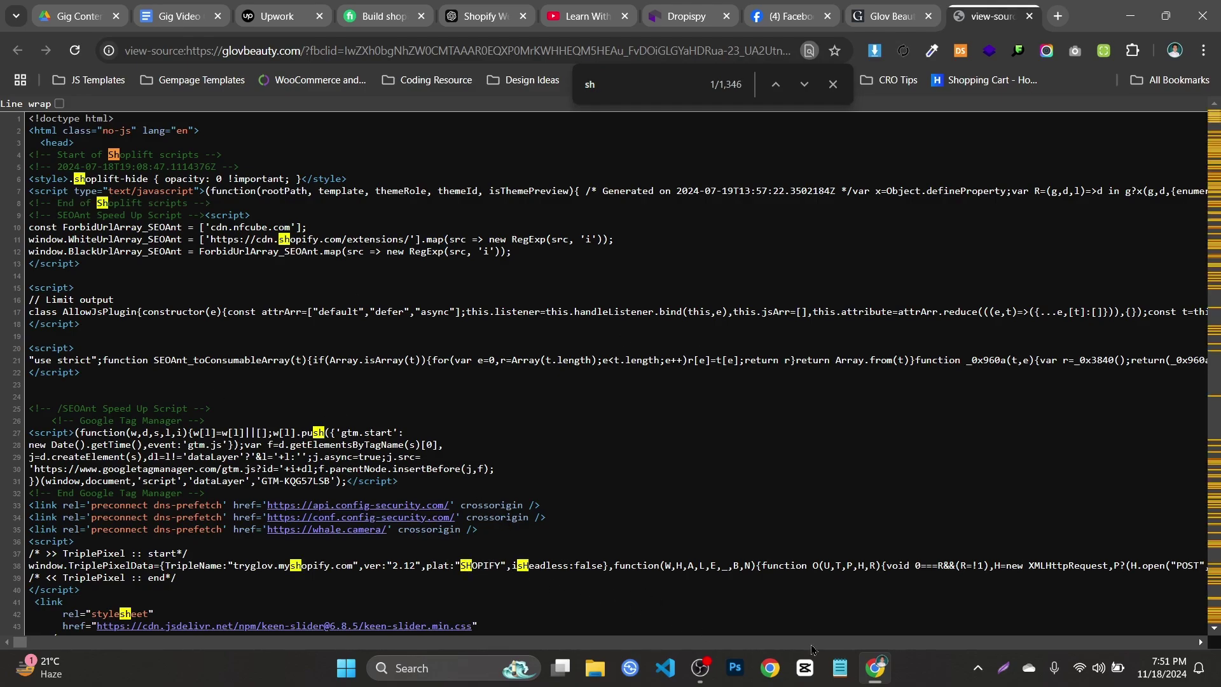
{"action": "scroll", "coordinate": [742, 591], "scroll_direction": "down", "scroll_amount": 3}
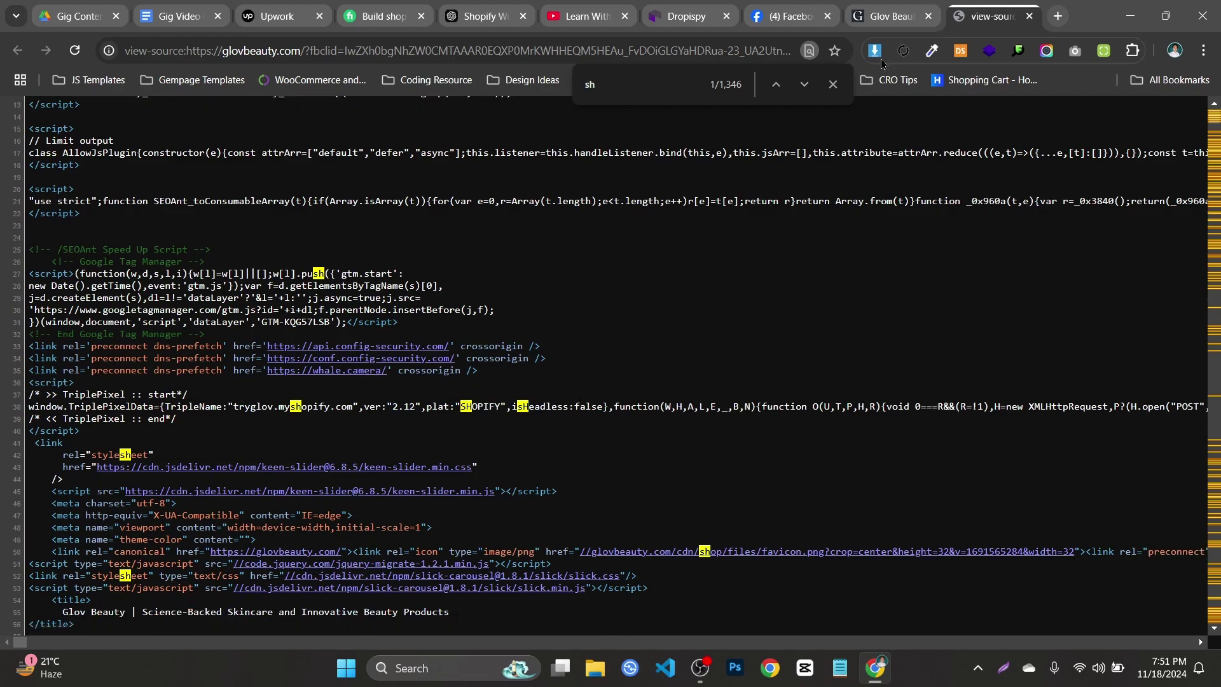
{"action": "left_click", "coordinate": [1030, 17]}
- Browse the Glov Beauty homepage and try to save its address in the Design Ideas bookmarks folder
{"action": "scroll", "coordinate": [753, 312], "scroll_direction": "down", "scroll_amount": 10}
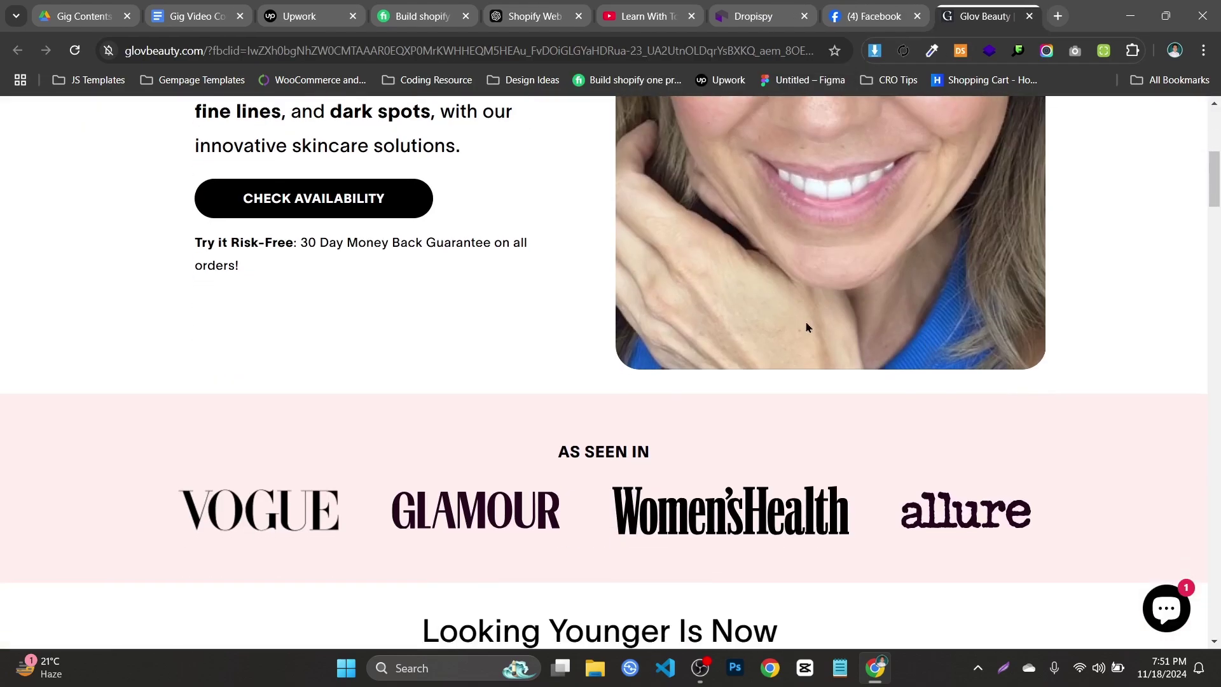
{"action": "scroll", "coordinate": [689, 295], "scroll_direction": "down", "scroll_amount": 10}
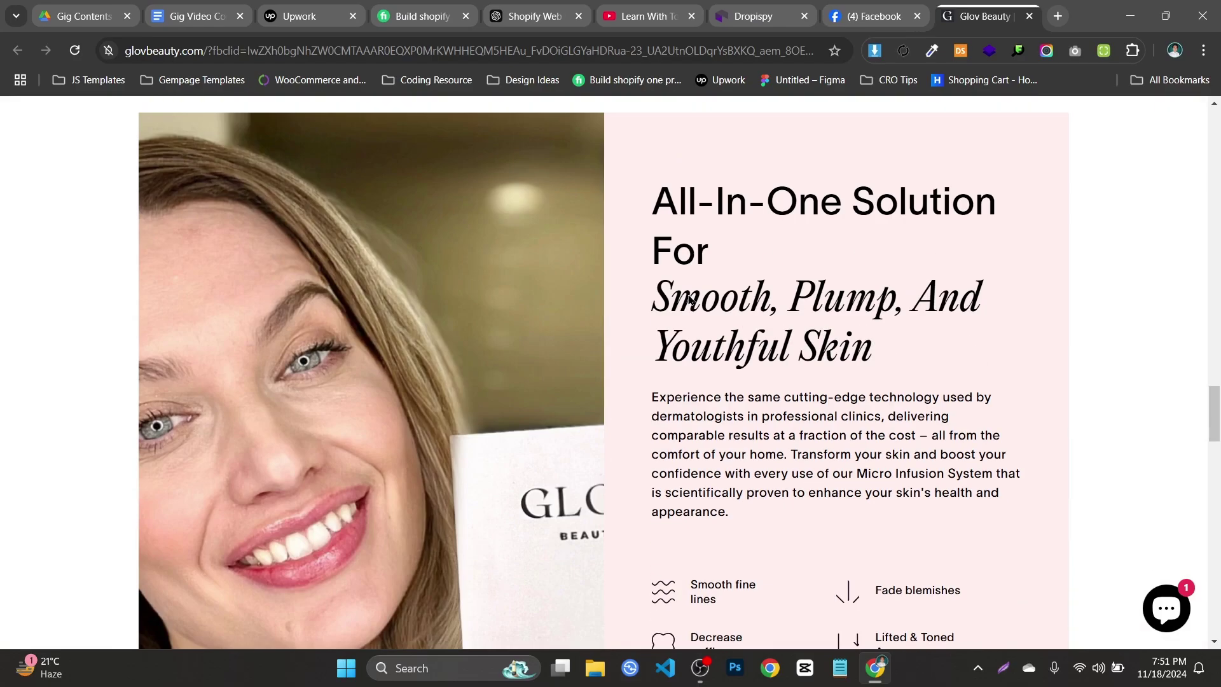
{"action": "scroll", "coordinate": [690, 299], "scroll_direction": "up", "scroll_amount": 15}
{"action": "left_click_drag", "start_coordinate": [1213, 223], "coordinate": [1158, 6]}
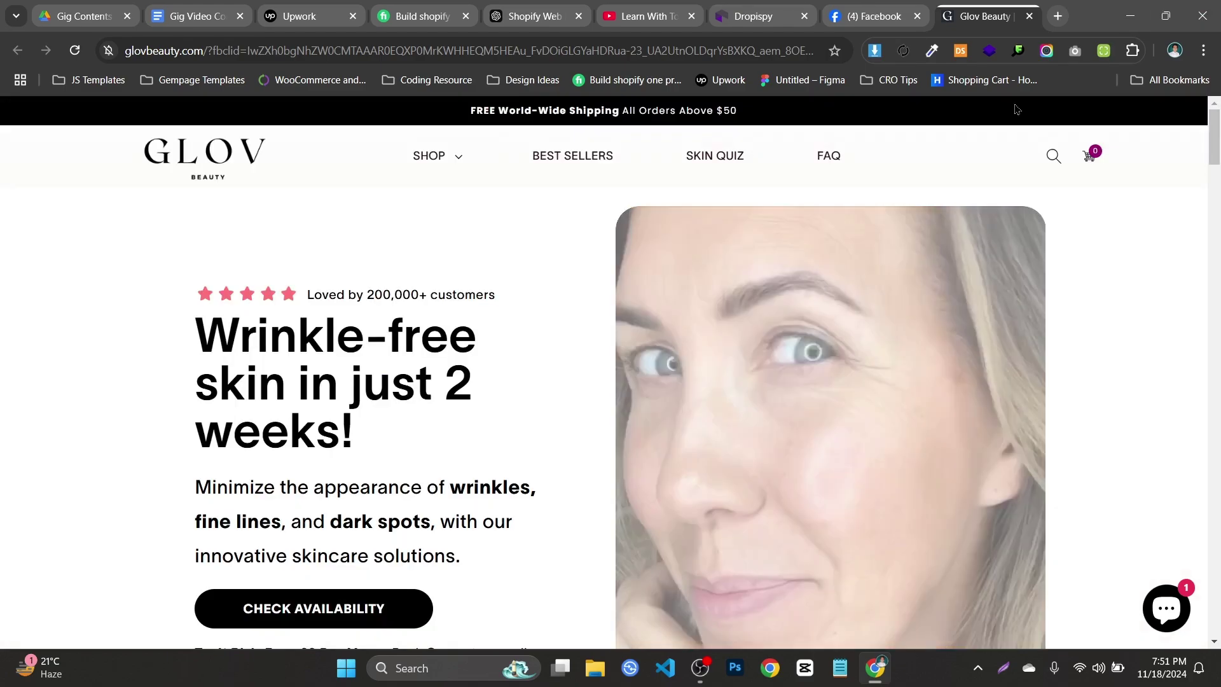
{"action": "left_click", "coordinate": [669, 50]}
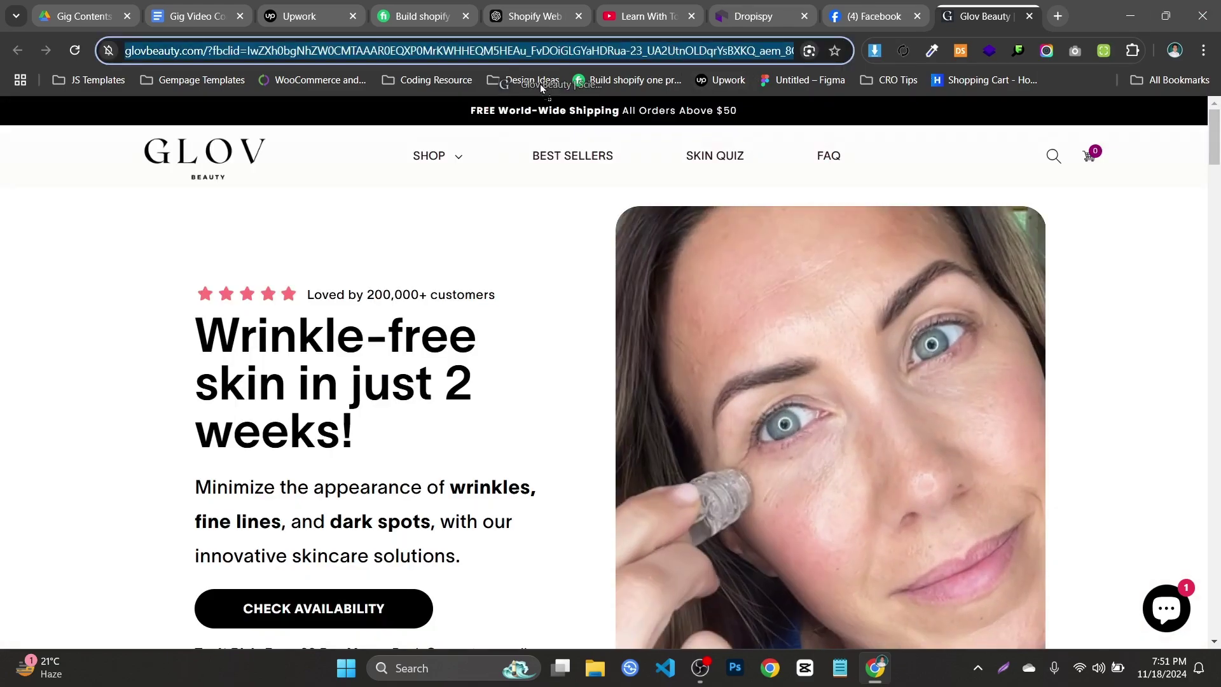
{"action": "left_click", "coordinate": [528, 82]}
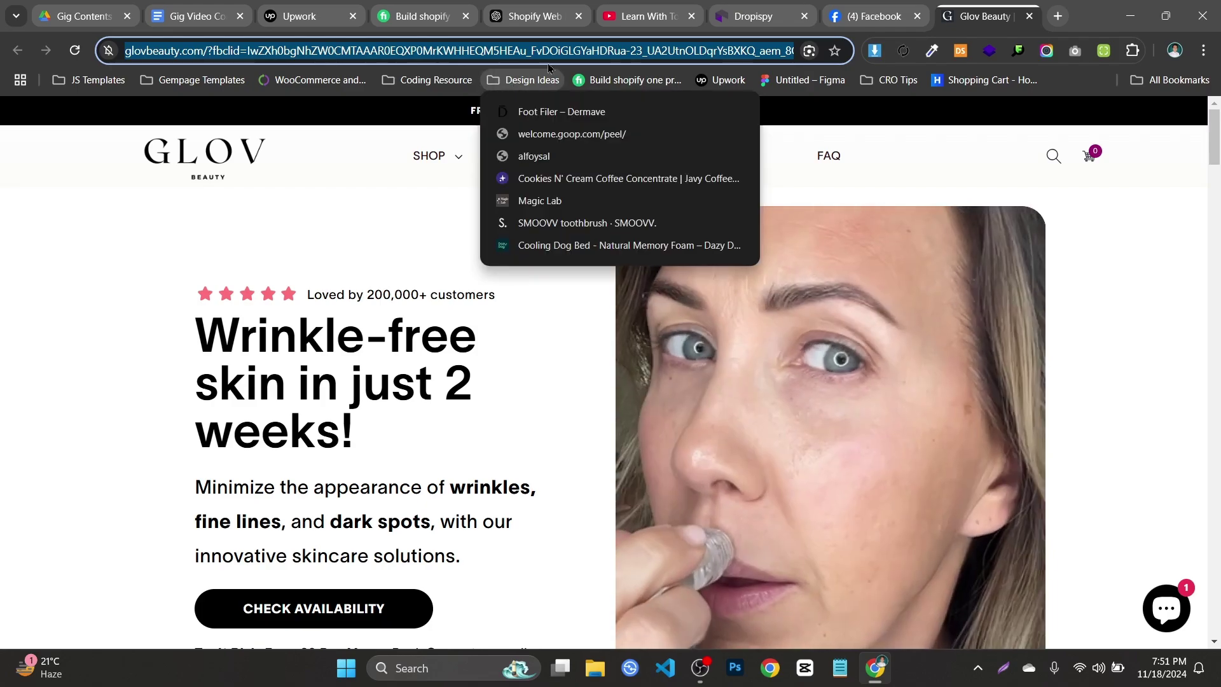
- Switch to the YouTube channel page and look through its Shorts and Videos sections
{"action": "left_click", "coordinate": [534, 16]}
{"action": "left_click", "coordinate": [638, 16]}
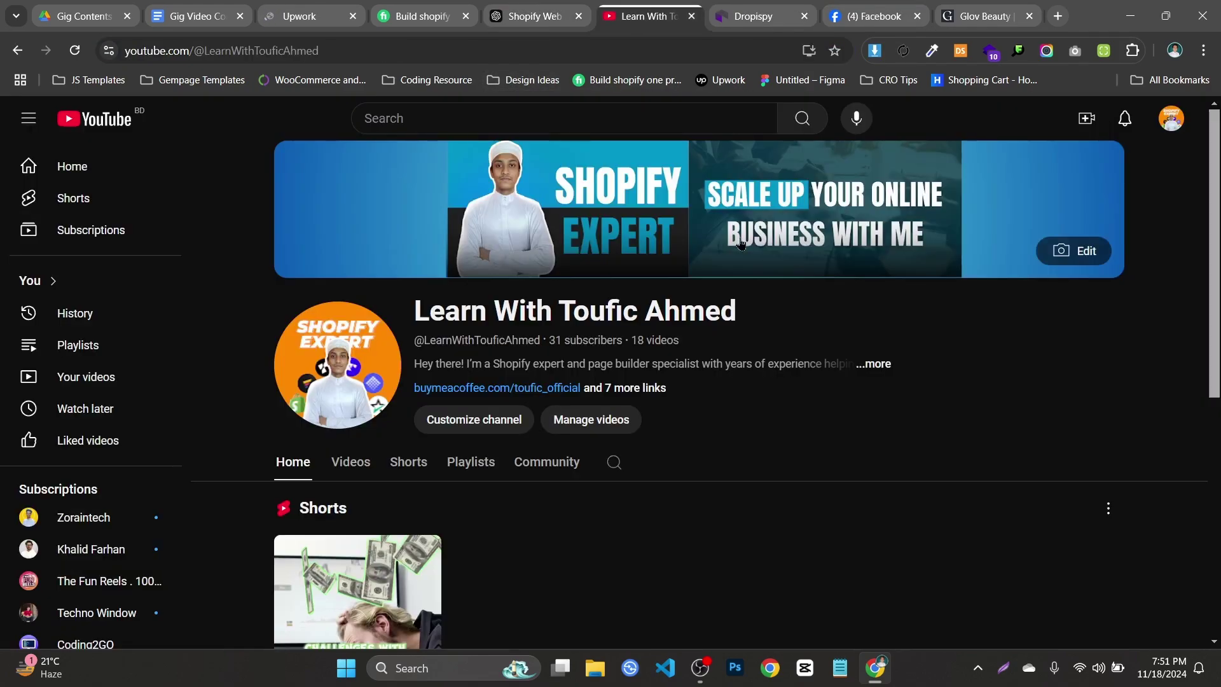
{"action": "scroll", "coordinate": [740, 245], "scroll_direction": "down", "scroll_amount": 5}
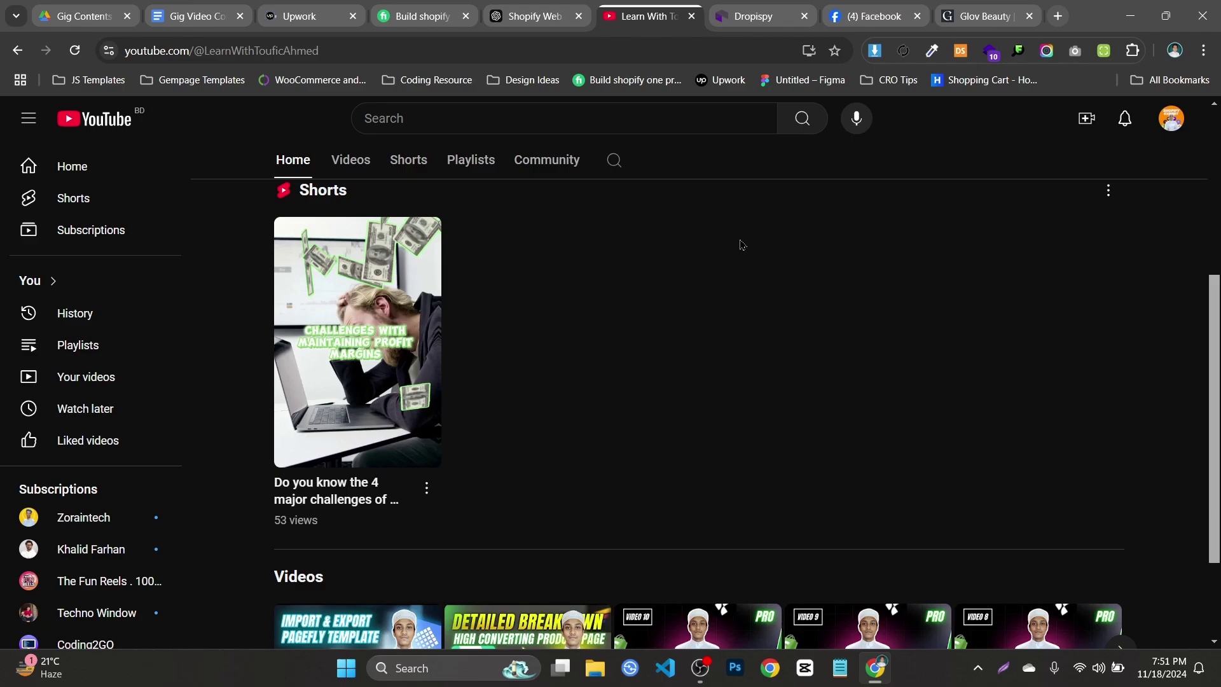
{"action": "scroll", "coordinate": [934, 394], "scroll_direction": "down", "scroll_amount": 2}
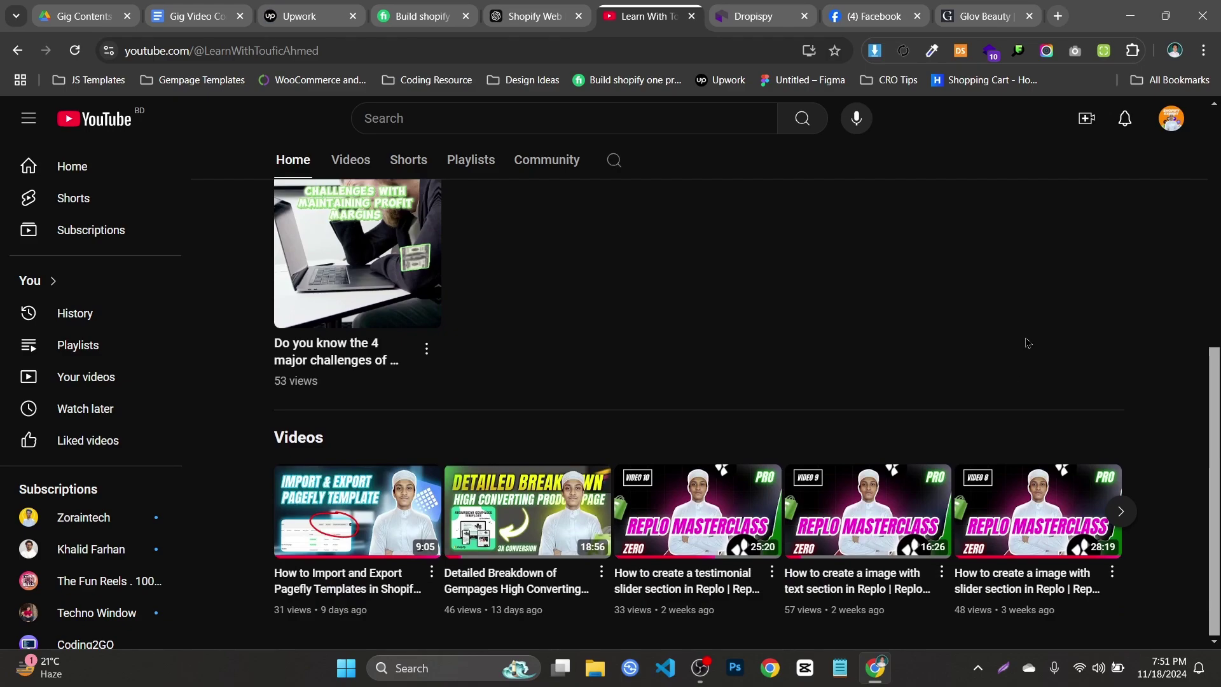
{"action": "left_click", "coordinate": [737, 16]}
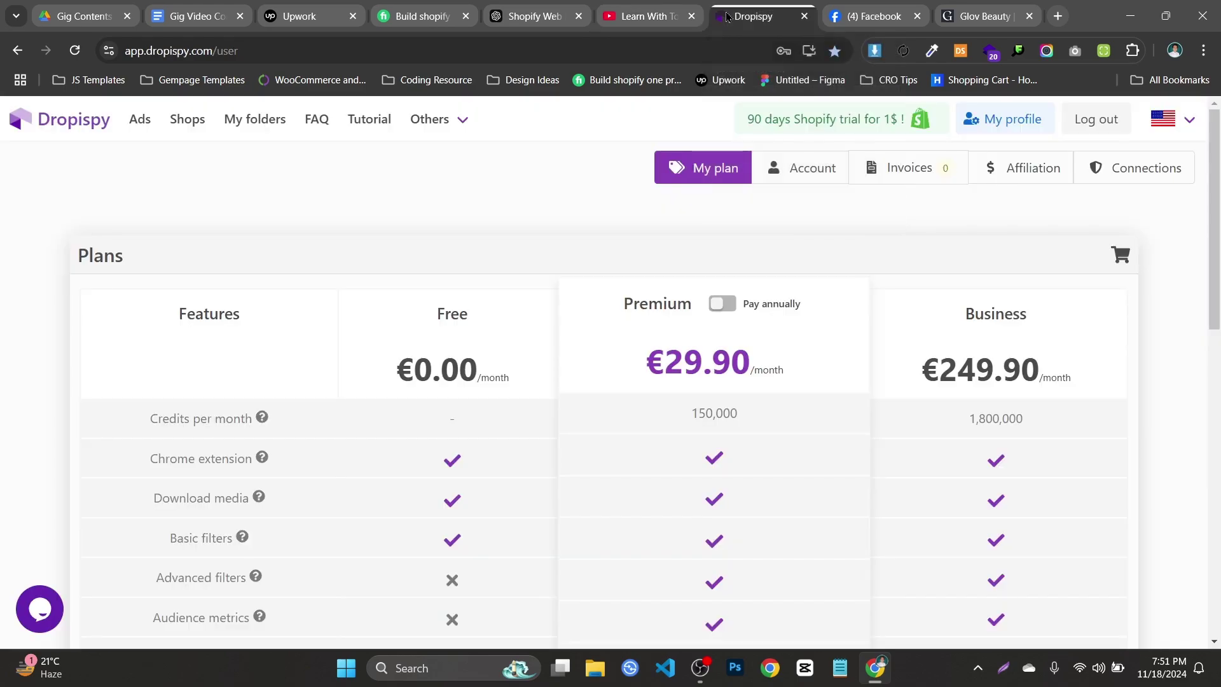
{"action": "left_click", "coordinate": [696, 13]}
{"action": "left_click", "coordinate": [721, 9]}
{"action": "left_click", "coordinate": [642, 13]}
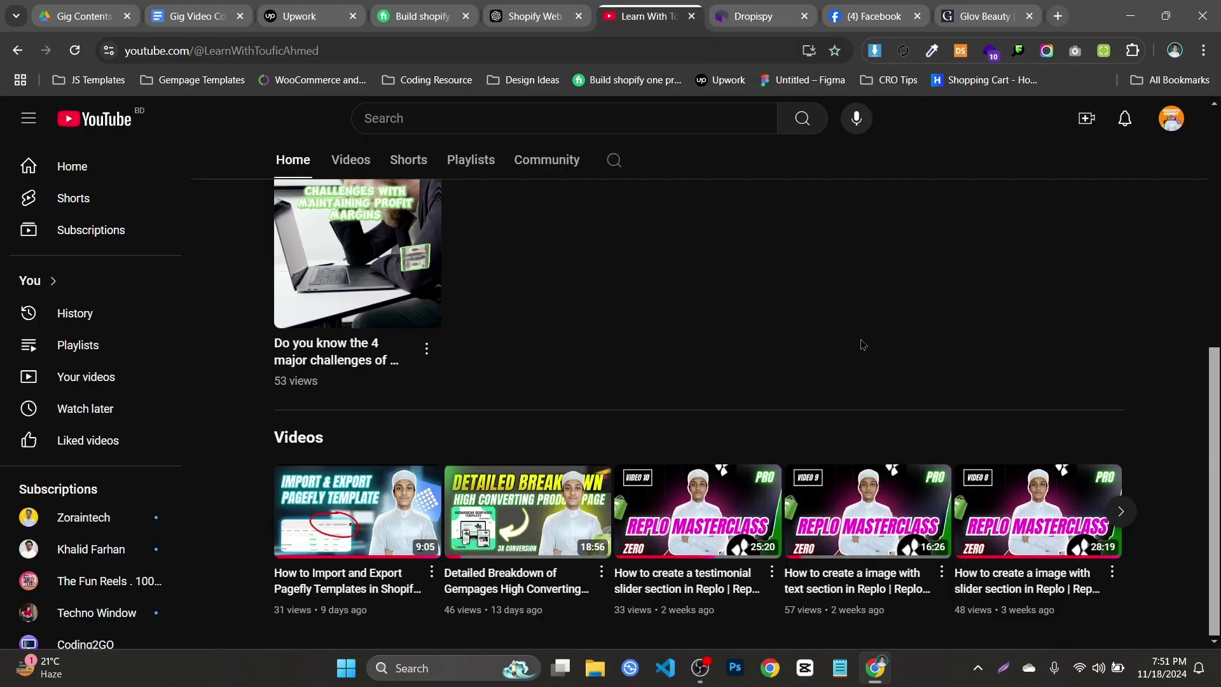
{"action": "scroll", "coordinate": [862, 344], "scroll_direction": "up", "scroll_amount": 5}
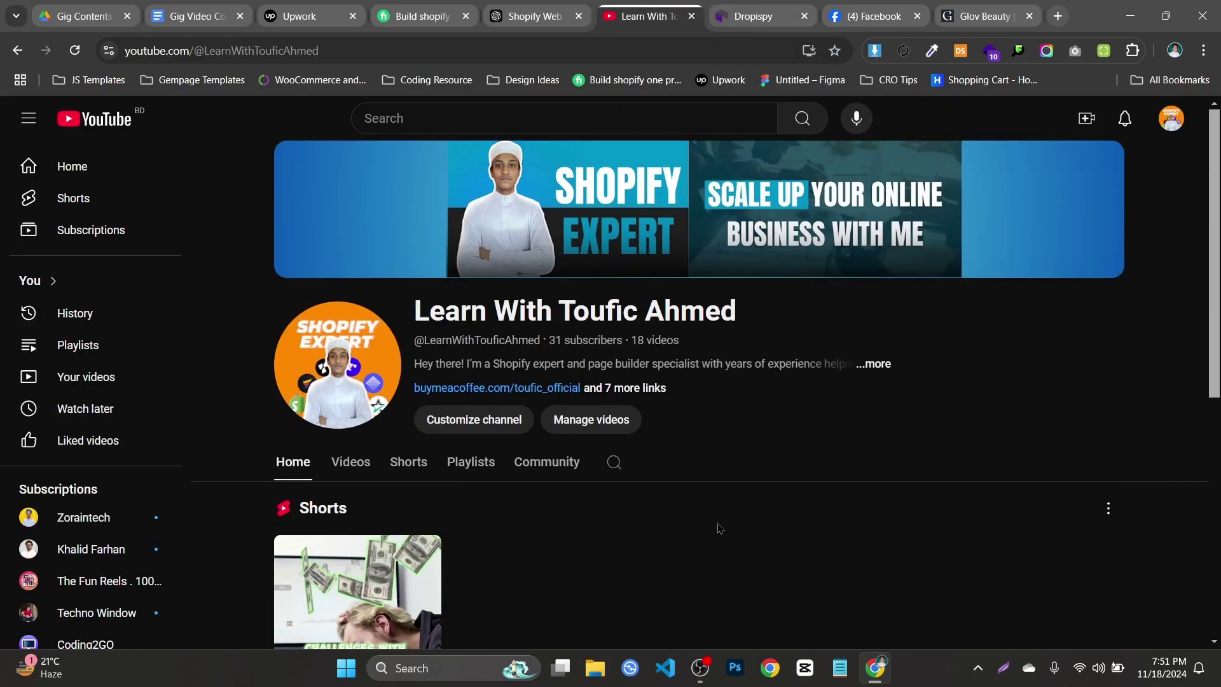
- Open the Buy Me A Coffee link from the channel's About details in a new tab and look over the page
{"action": "left_click", "coordinate": [620, 389]}
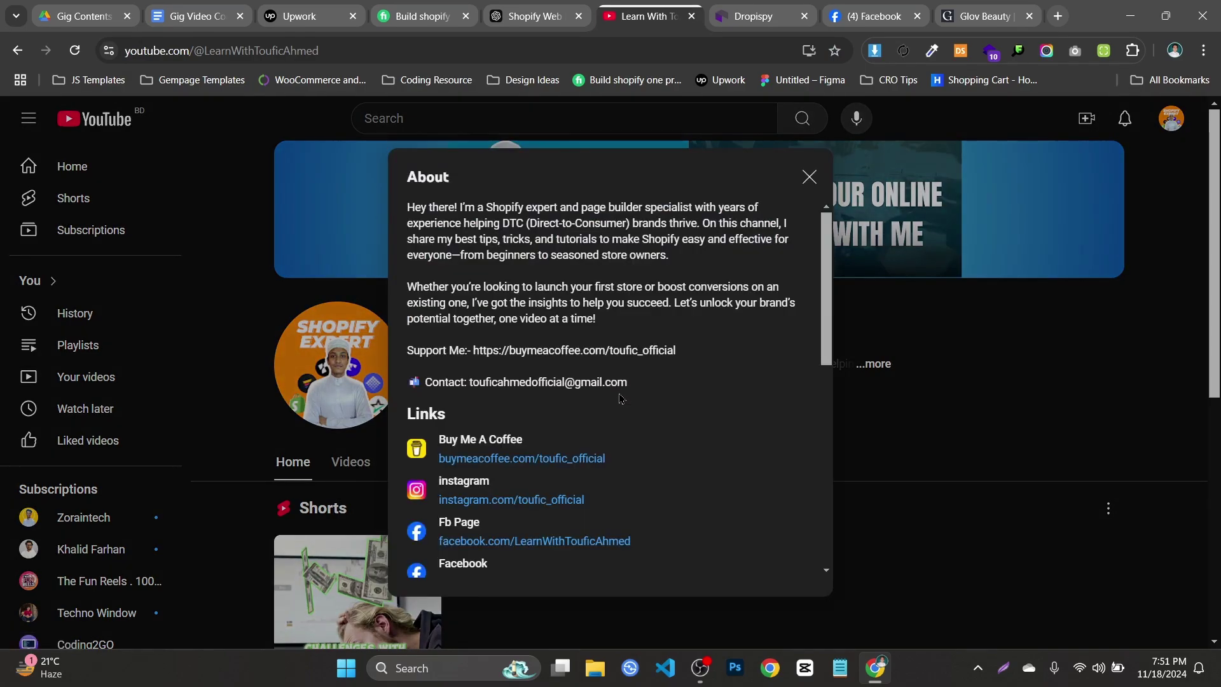
{"action": "right_click", "coordinate": [559, 456]}
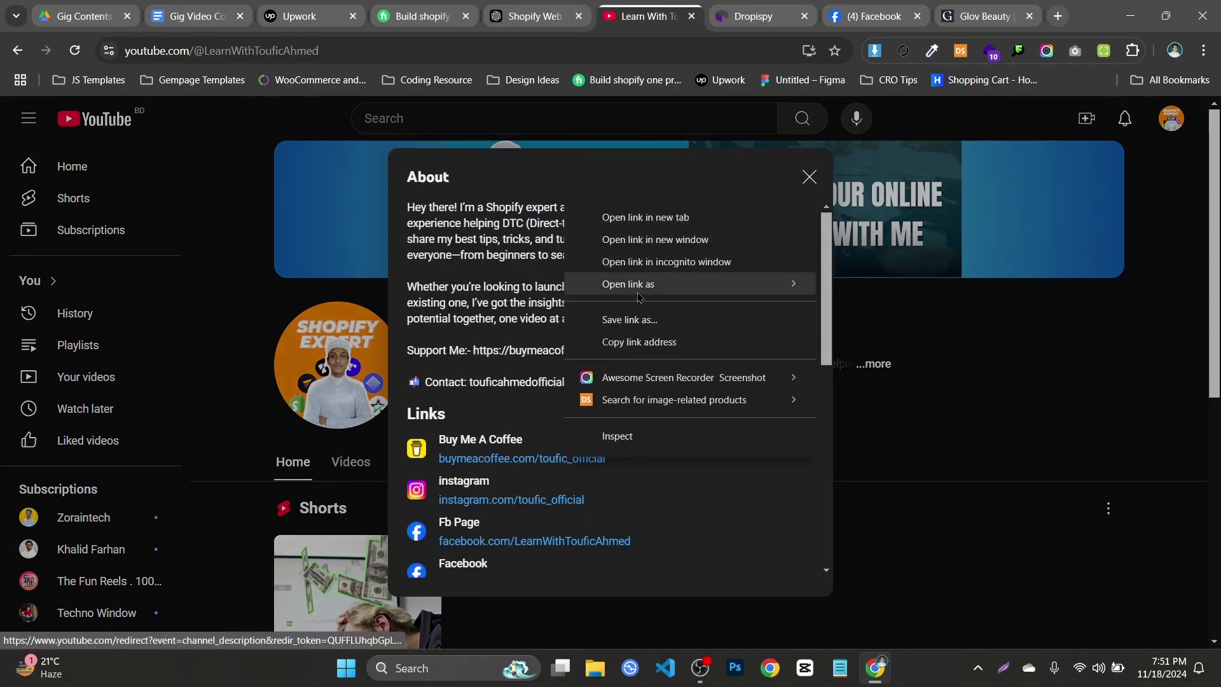
{"action": "left_click", "coordinate": [614, 139]}
{"action": "left_click", "coordinate": [678, 8]}
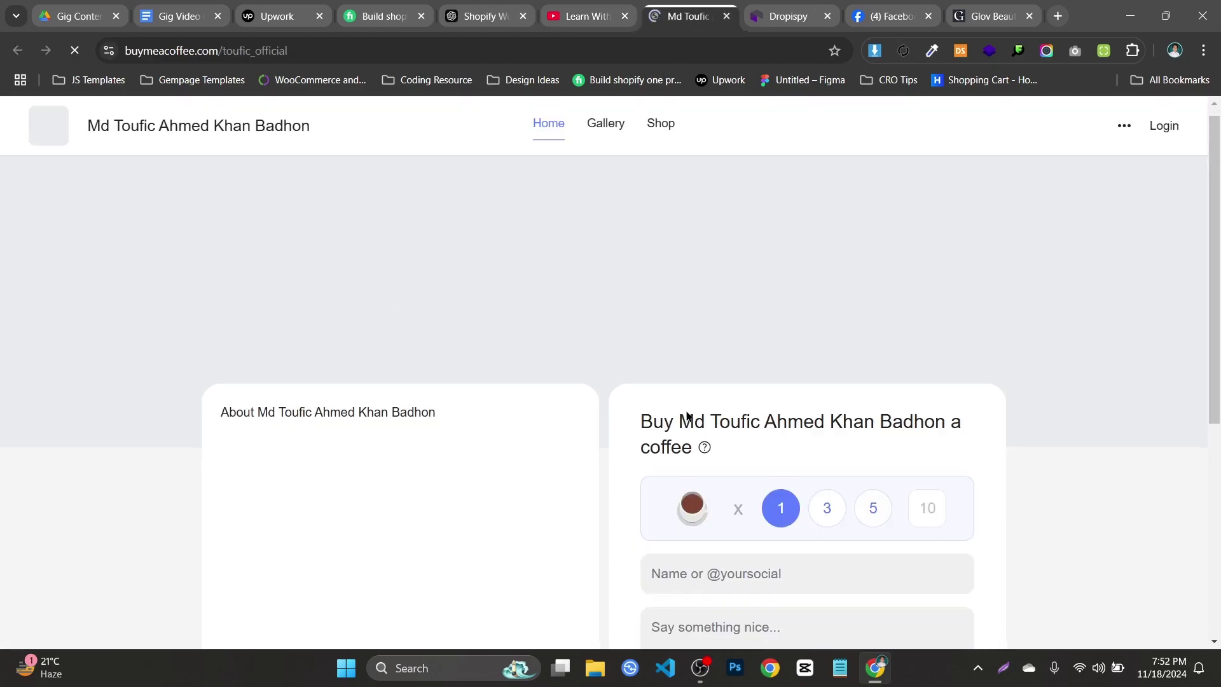
{"action": "scroll", "coordinate": [685, 420], "scroll_direction": "down", "scroll_amount": 3}
{"action": "scroll", "coordinate": [685, 407], "scroll_direction": "up", "scroll_amount": 3}
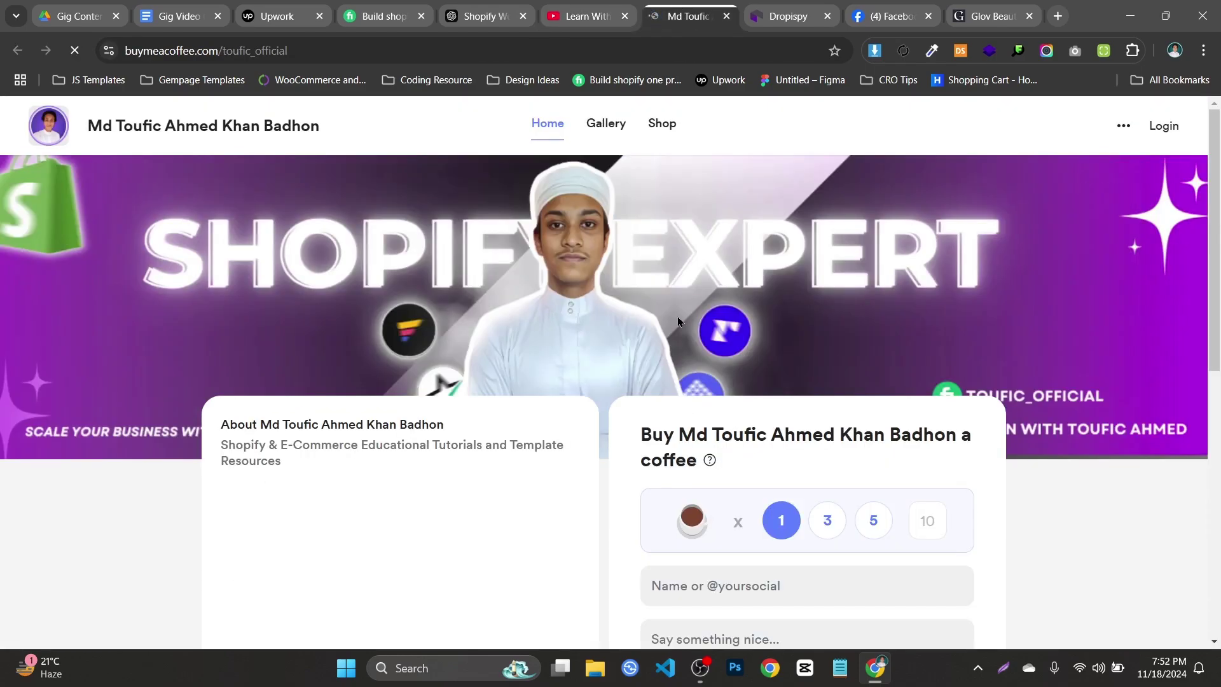
- Open the creator's Shop and view the details of the Aaromabear 1 High Converting Editable Gempages Template
{"action": "left_click", "coordinate": [668, 130]}
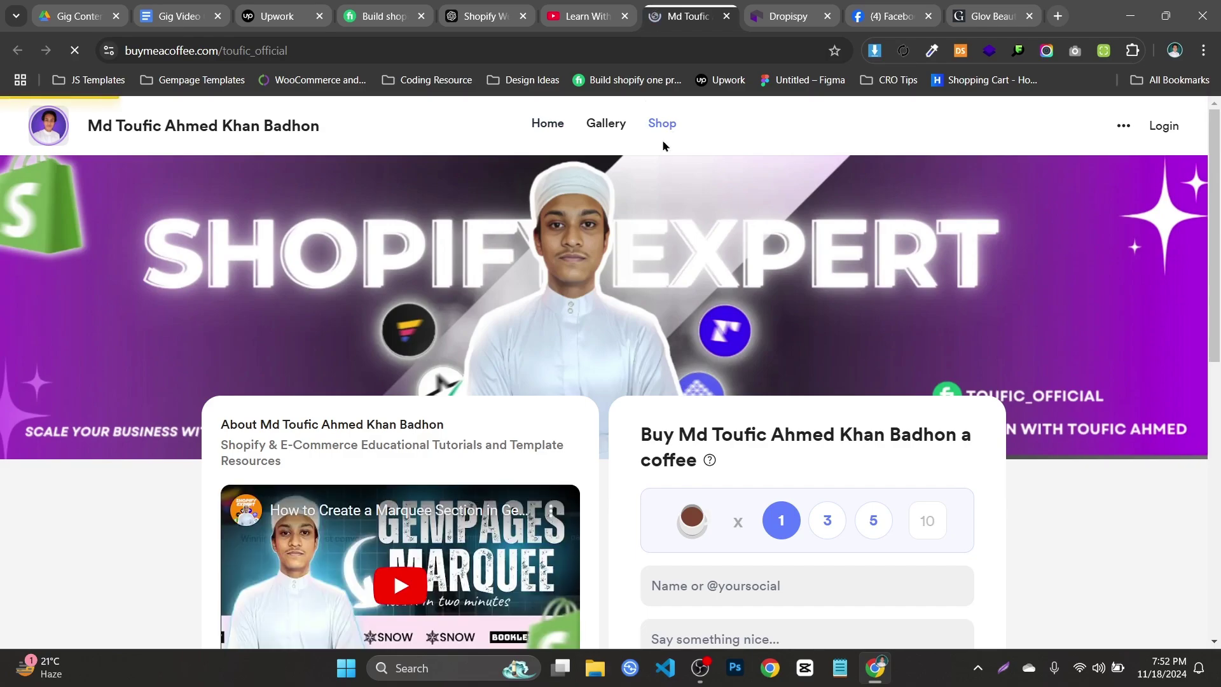
{"action": "scroll", "coordinate": [612, 315], "scroll_direction": "down", "scroll_amount": 3}
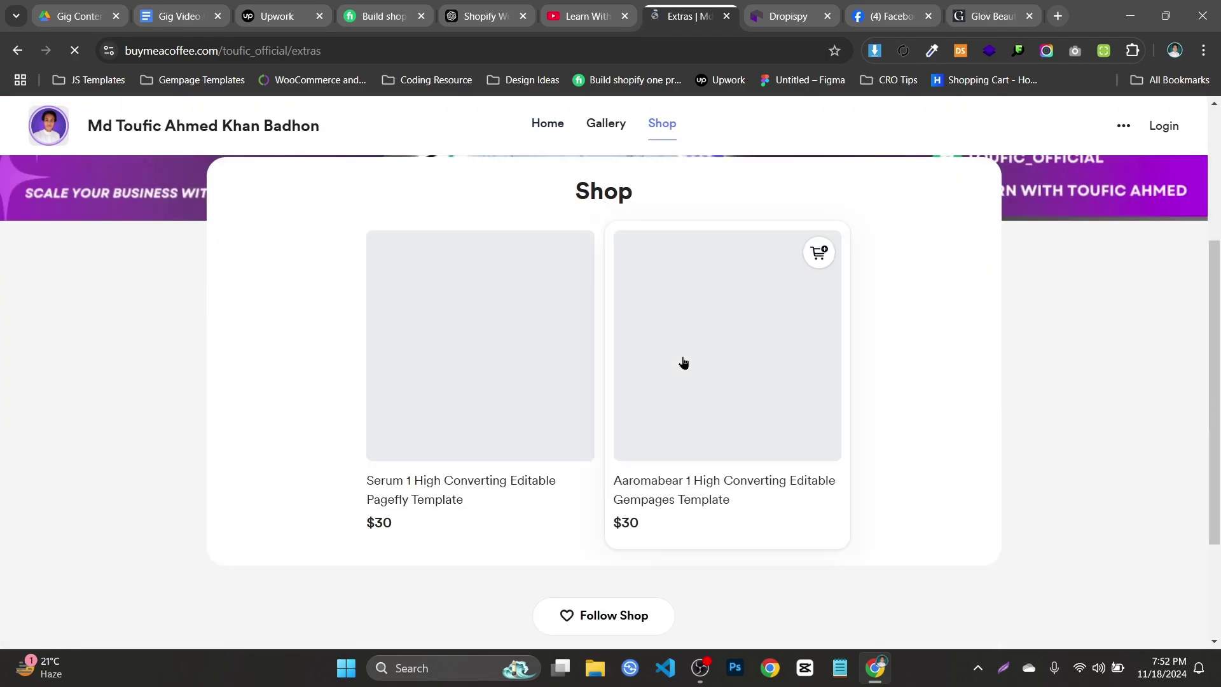
{"action": "scroll", "coordinate": [683, 361], "scroll_direction": "down", "scroll_amount": 2}
{"action": "scroll", "coordinate": [804, 394], "scroll_direction": "up", "scroll_amount": 2}
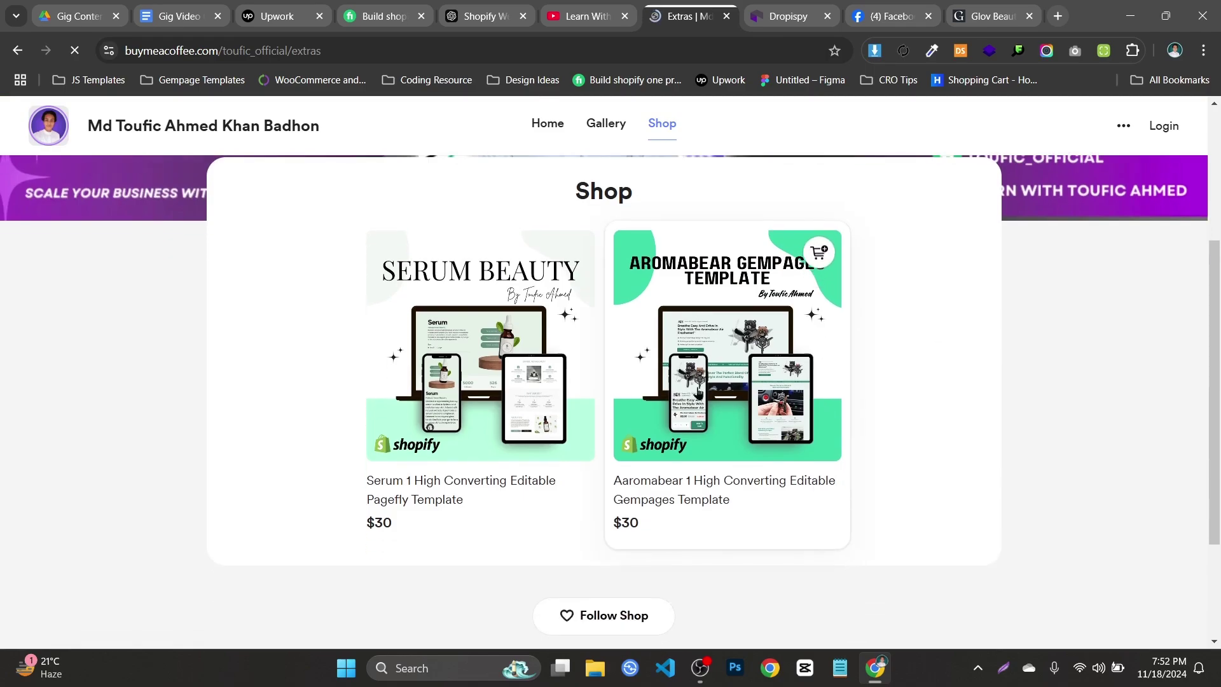
{"action": "left_click", "coordinate": [659, 416]}
{"action": "scroll", "coordinate": [842, 439], "scroll_direction": "down", "scroll_amount": 3}
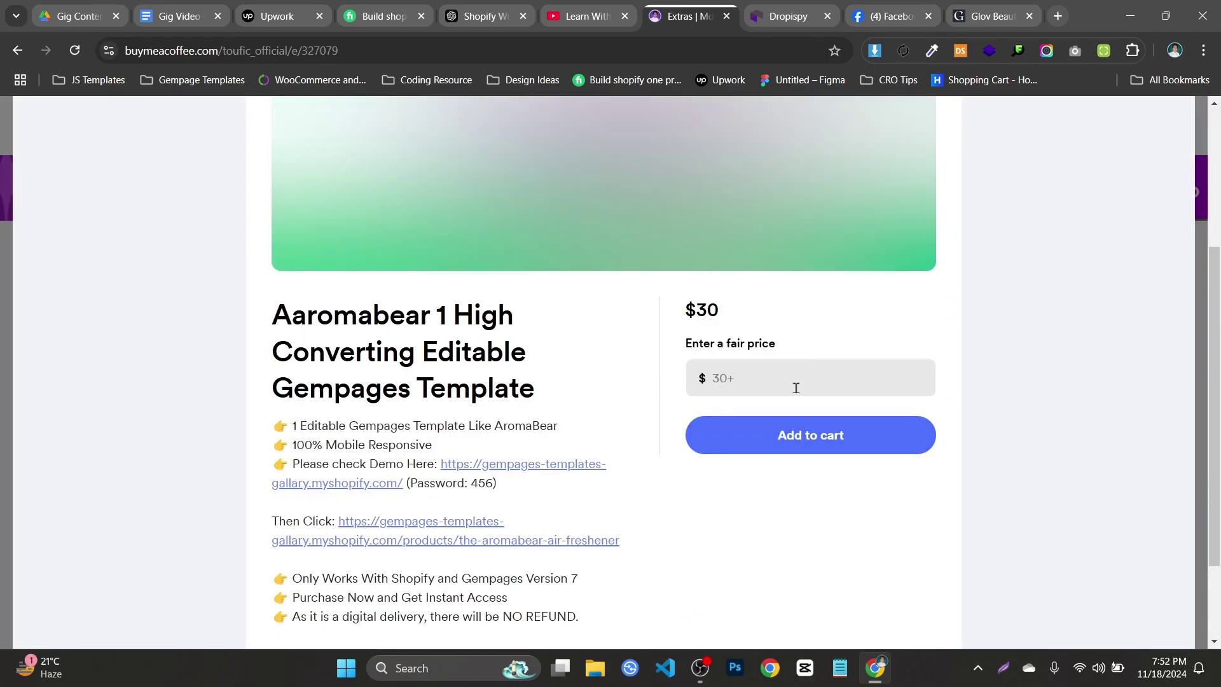
- Enter $30 as the fair price for the Aaromabear template and add it to the cart to reach checkout
{"action": "left_click", "coordinate": [795, 388]}
{"action": "type", "text": "30"}
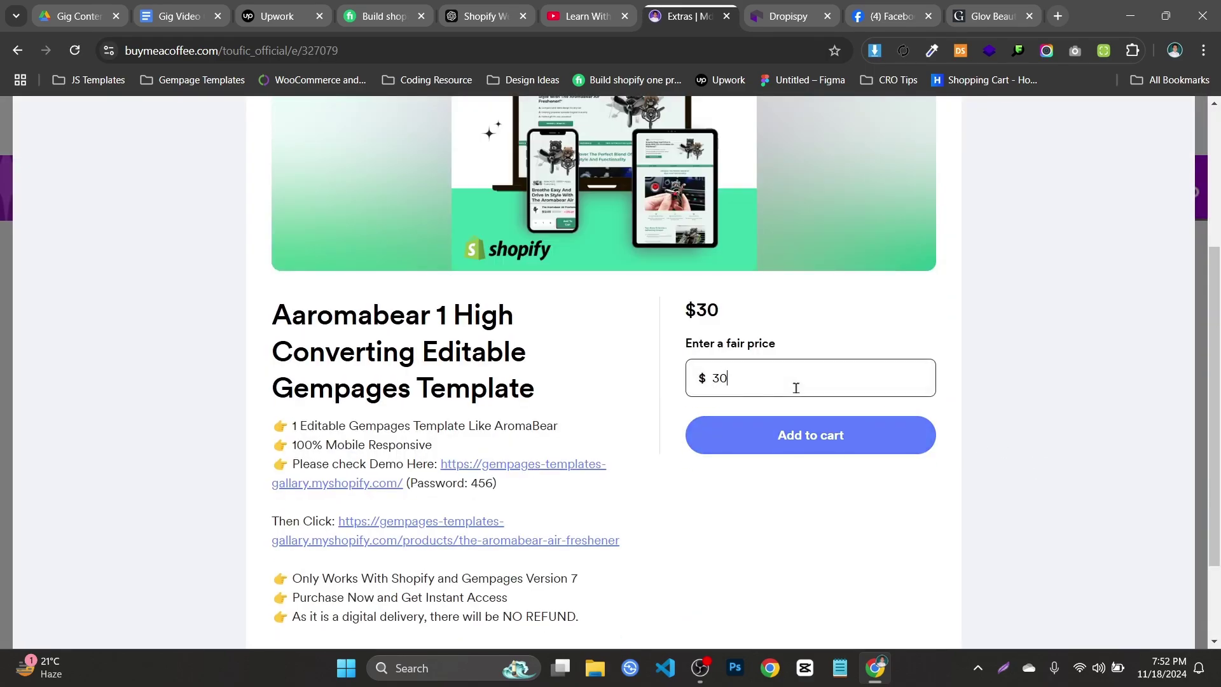
{"action": "left_click", "coordinate": [799, 422]}
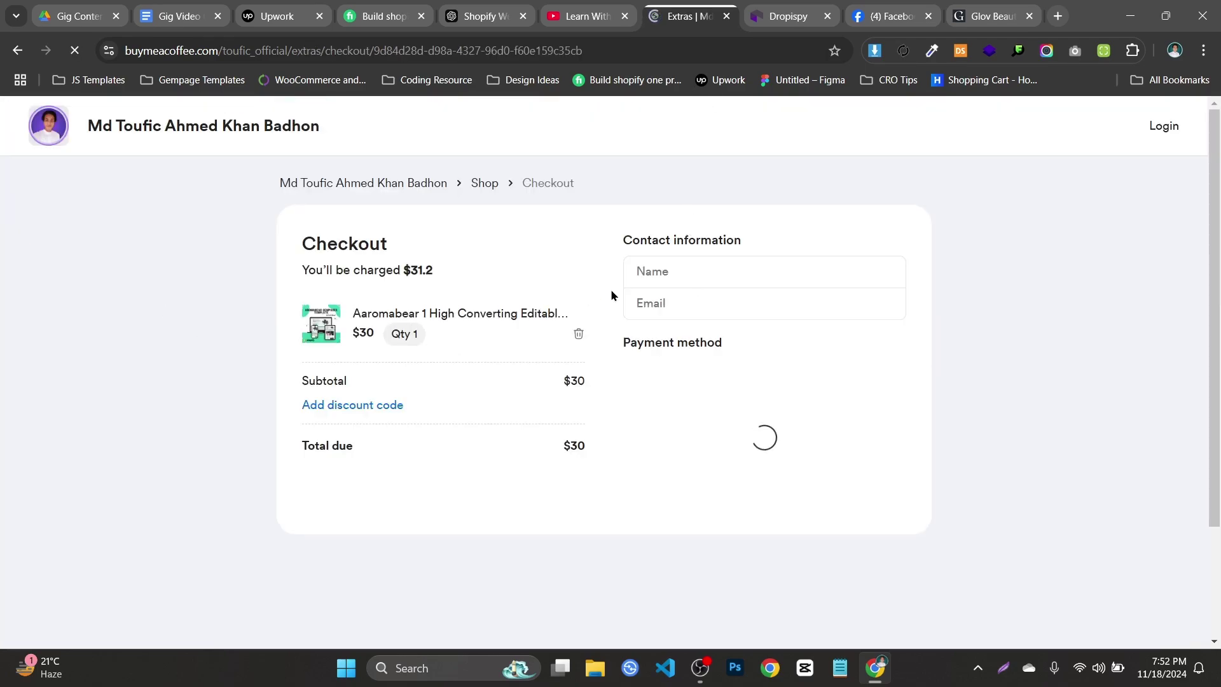
- Apply the discount code "winter" to the checkout order and move on to the contact e-mail field
{"action": "left_click", "coordinate": [381, 404]}
{"action": "left_click", "coordinate": [395, 401]}
{"action": "type", "text": "winter"}
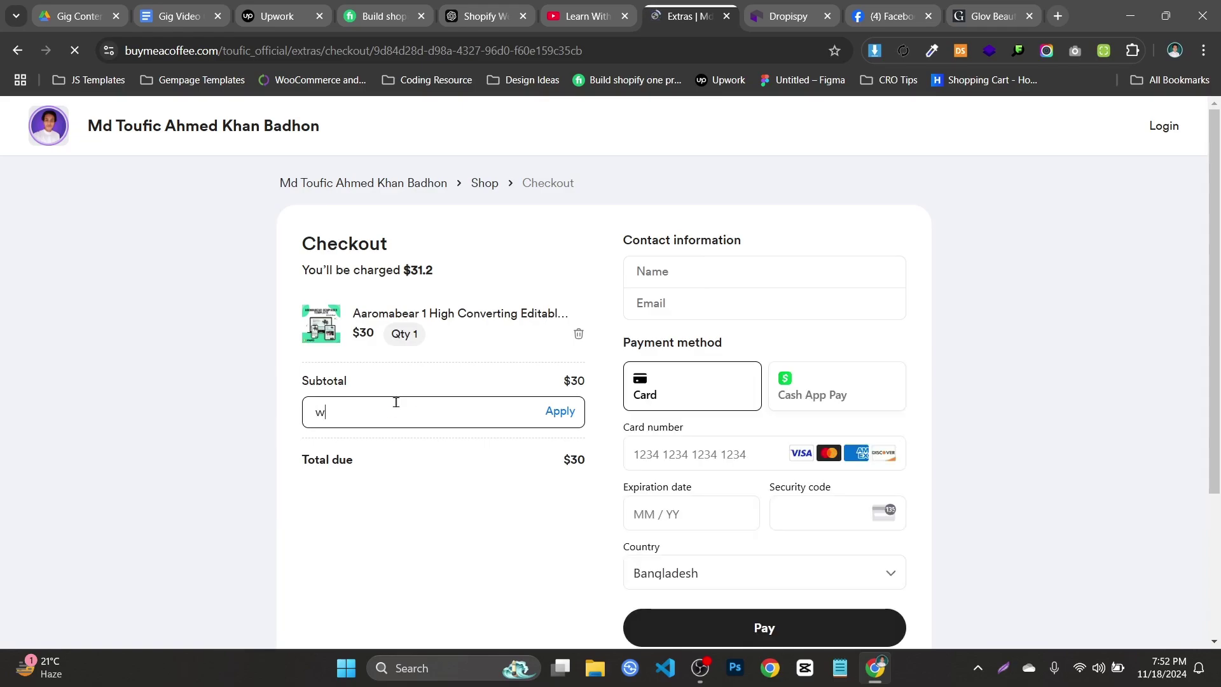
{"action": "left_click", "coordinate": [578, 420]}
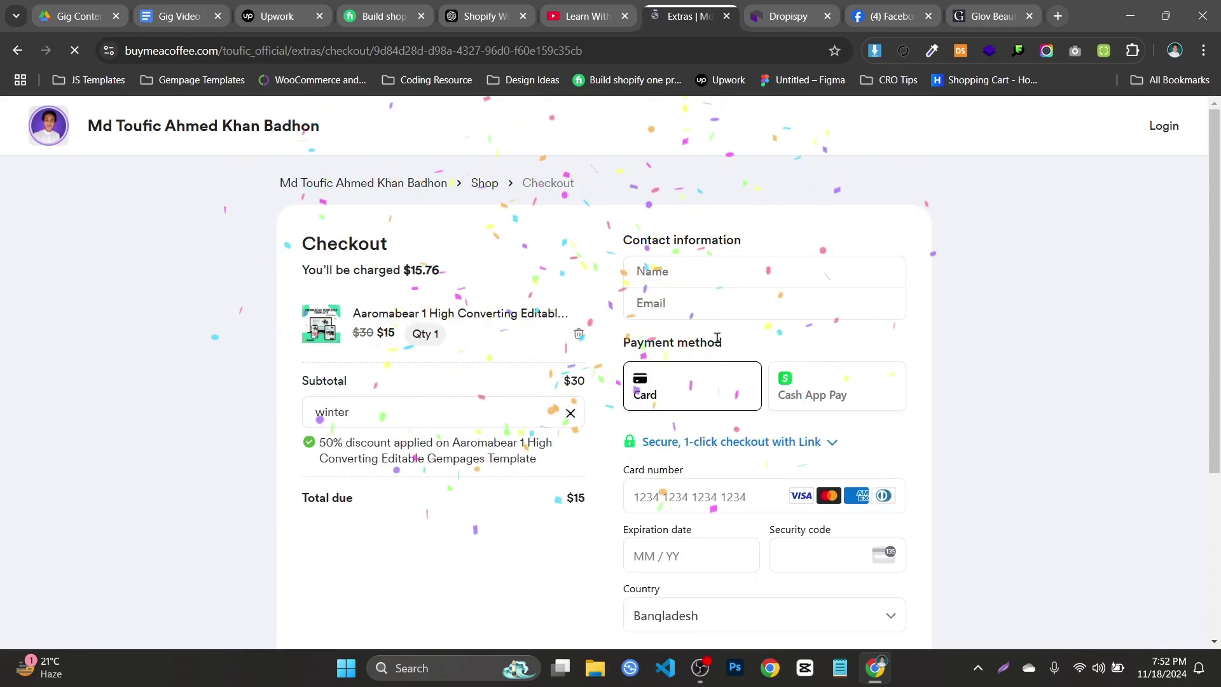
{"action": "left_click", "coordinate": [672, 304]}
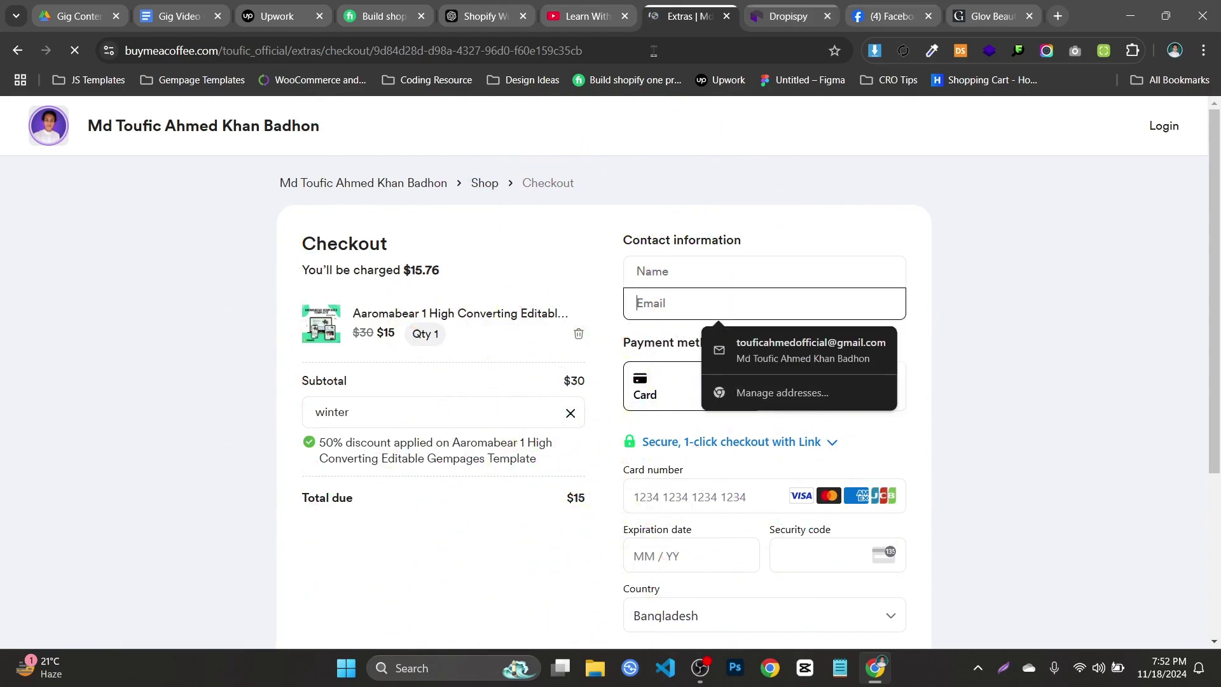
- Return to the YouTube channel page and close its About details
{"action": "left_click", "coordinate": [585, 16]}
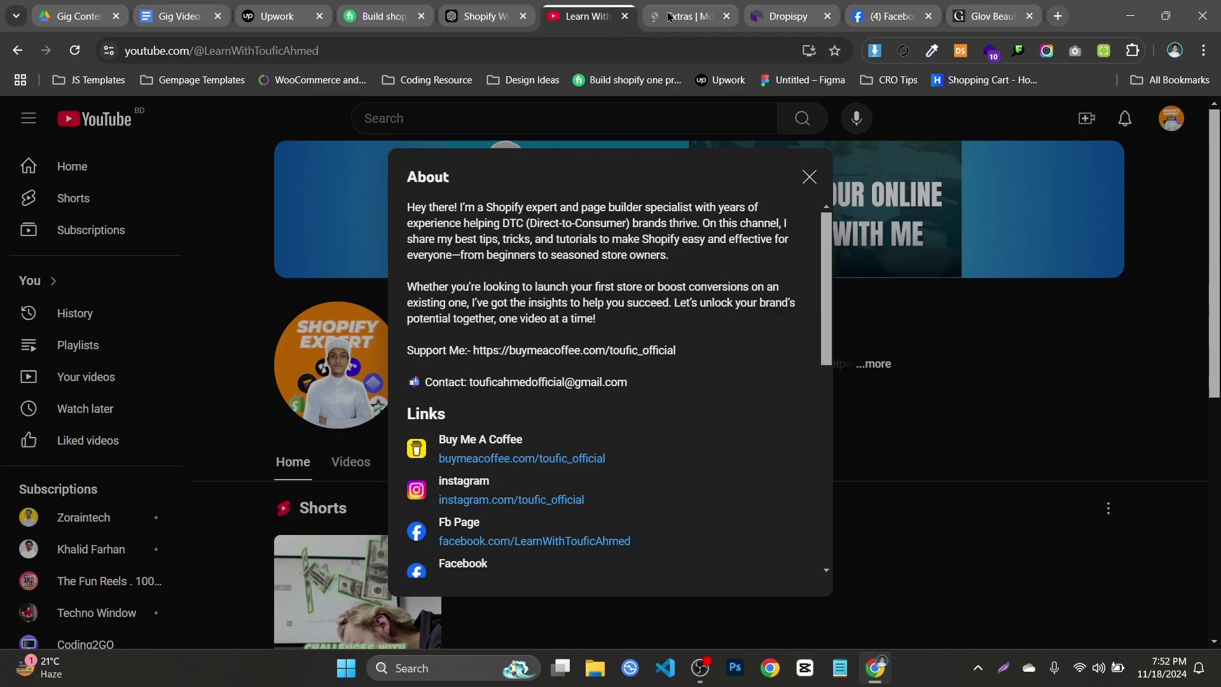
{"action": "left_click", "coordinate": [816, 183]}
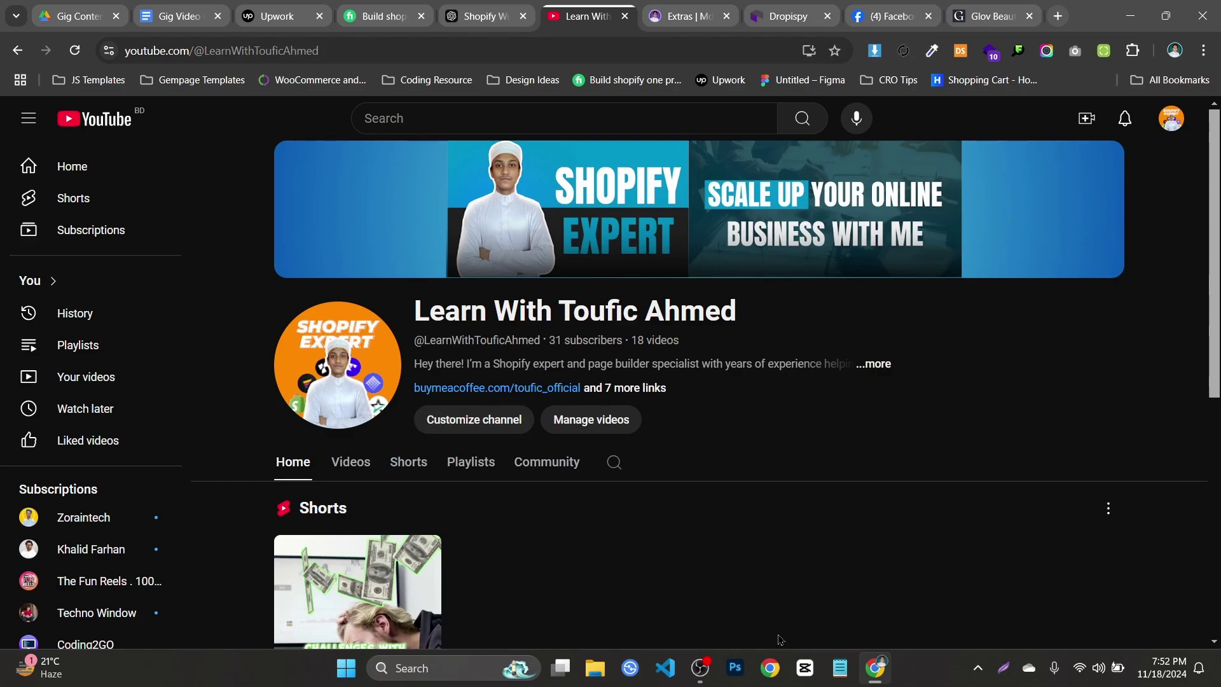
{"action": "left_click", "coordinate": [699, 668]}
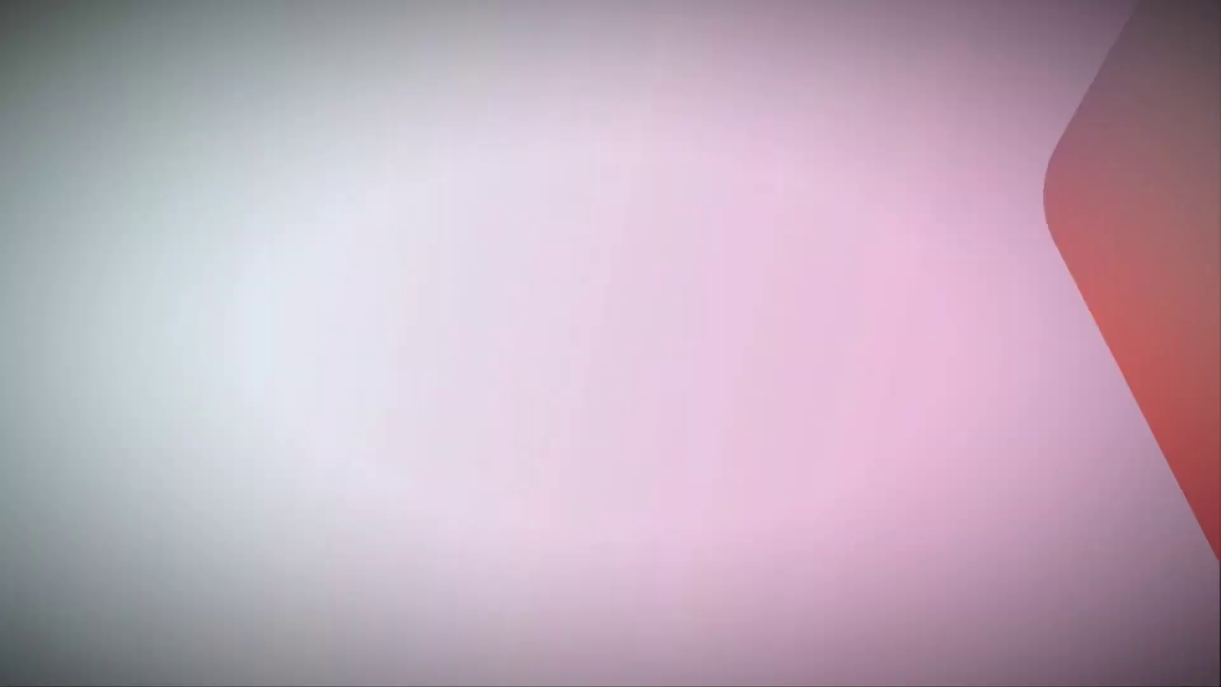